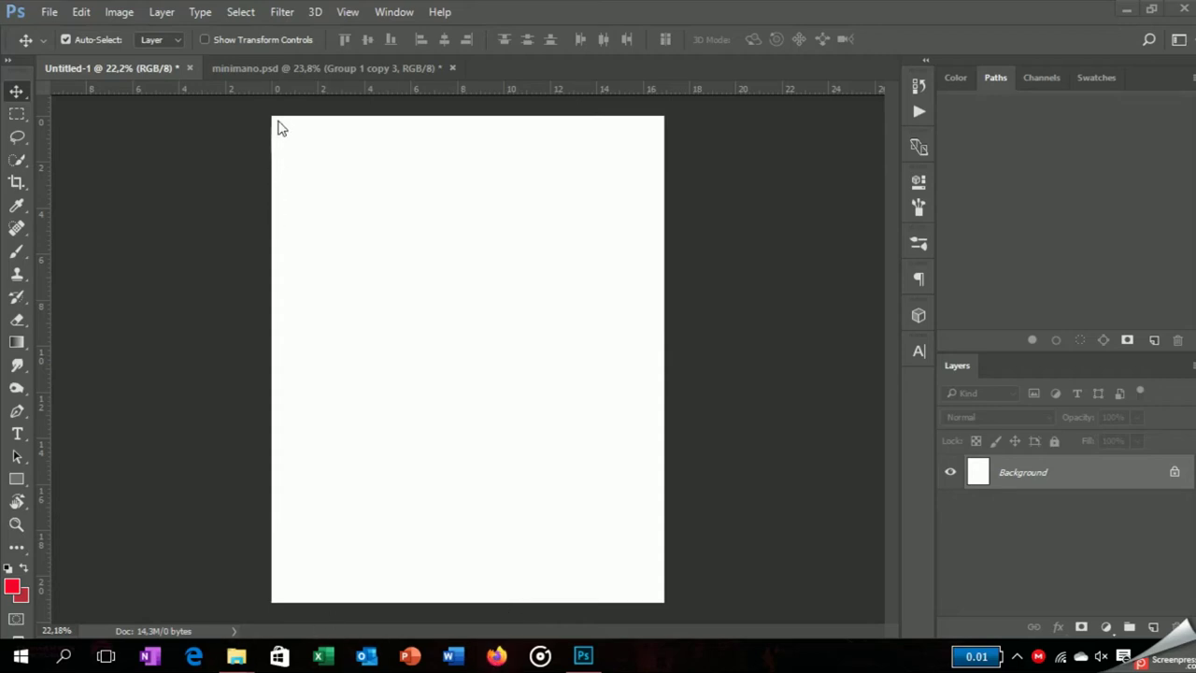
- Draw a tall black Rectangle 1 covering the page's left strip, then bring up the minimano folder
{"action": "key", "text": "u"}
{"action": "left_click", "coordinate": [161, 39]}
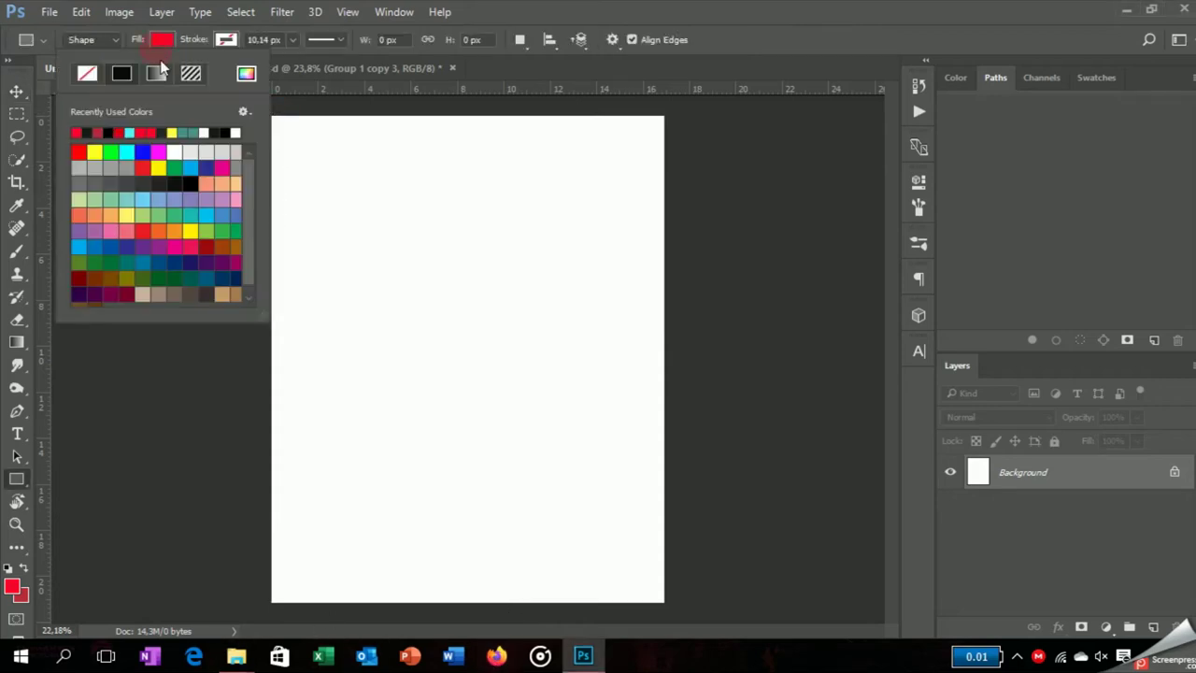
{"action": "left_click", "coordinate": [119, 127]}
{"action": "left_click_drag", "start_coordinate": [247, 106], "coordinate": [393, 617]}
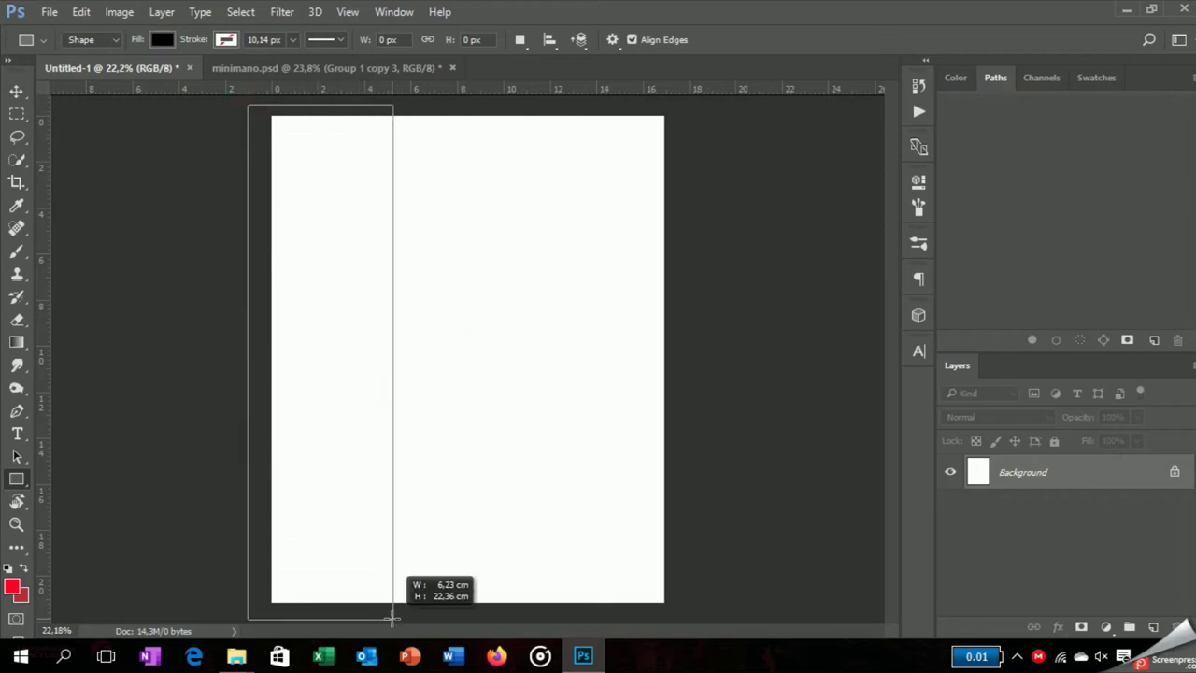
{"action": "left_click", "coordinate": [16, 91]}
{"action": "mouse_move", "coordinate": [355, 276]}
{"action": "left_mouse_down"}
{"action": "mouse_move", "coordinate": [353, 296]}
{"action": "mouse_move", "coordinate": [355, 276]}
{"action": "left_mouse_up"}
{"action": "key", "text": "alt+Tab"}
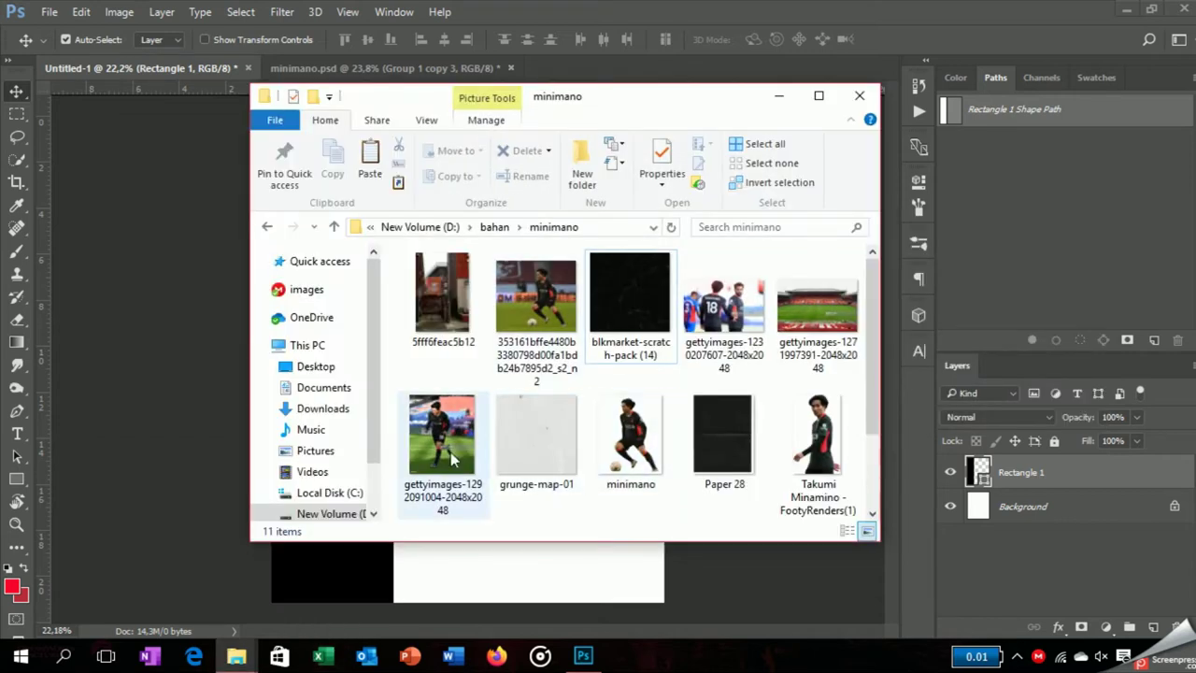
- Place the player photo at about 141% and clip it into Rectangle 1
{"action": "mouse_move", "coordinate": [444, 439]}
{"action": "left_mouse_down"}
{"action": "mouse_move", "coordinate": [345, 562]}
{"action": "mouse_move", "coordinate": [382, 481]}
{"action": "left_mouse_up"}
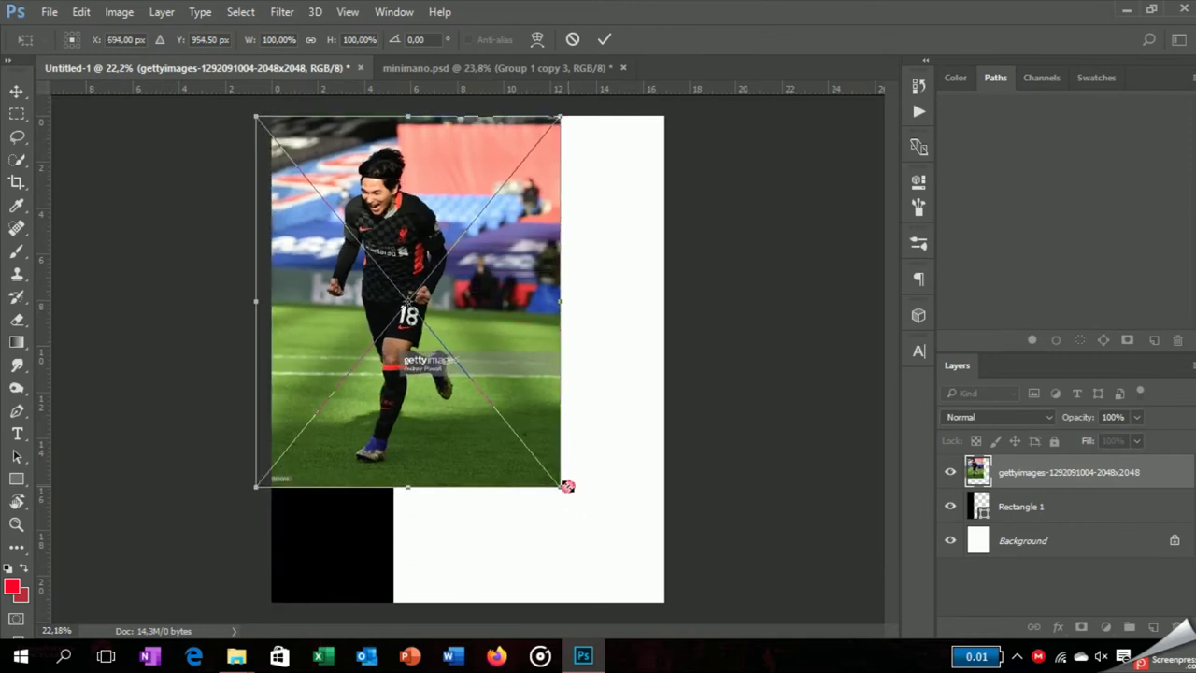
{"action": "left_click_drag", "start_coordinate": [567, 486], "coordinate": [682, 635]}
{"action": "mouse_move", "coordinate": [630, 462]}
{"action": "left_mouse_down"}
{"action": "mouse_move", "coordinate": [533, 465]}
{"action": "mouse_move", "coordinate": [532, 453]}
{"action": "left_mouse_up"}
{"action": "key", "text": "Return"}
{"action": "right_click", "coordinate": [1004, 472]}
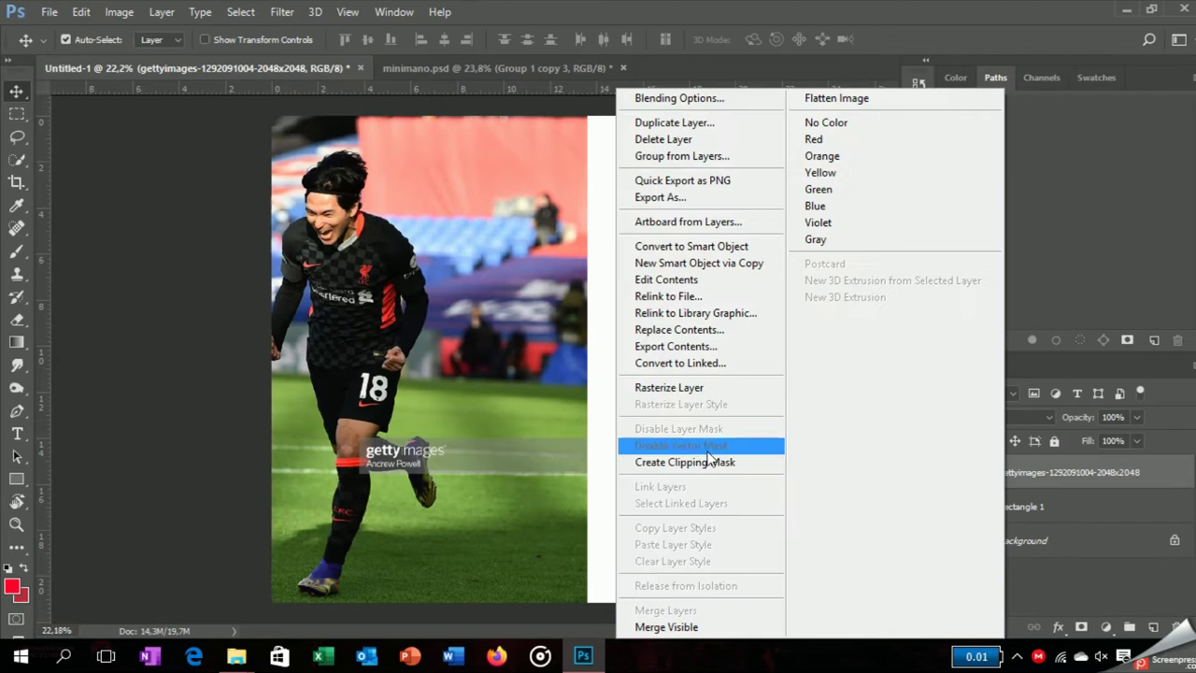
{"action": "left_click", "coordinate": [710, 460]}
- Add a Gradient Map running from black (000000) to dark grey #484848
{"action": "left_click", "coordinate": [1081, 509]}
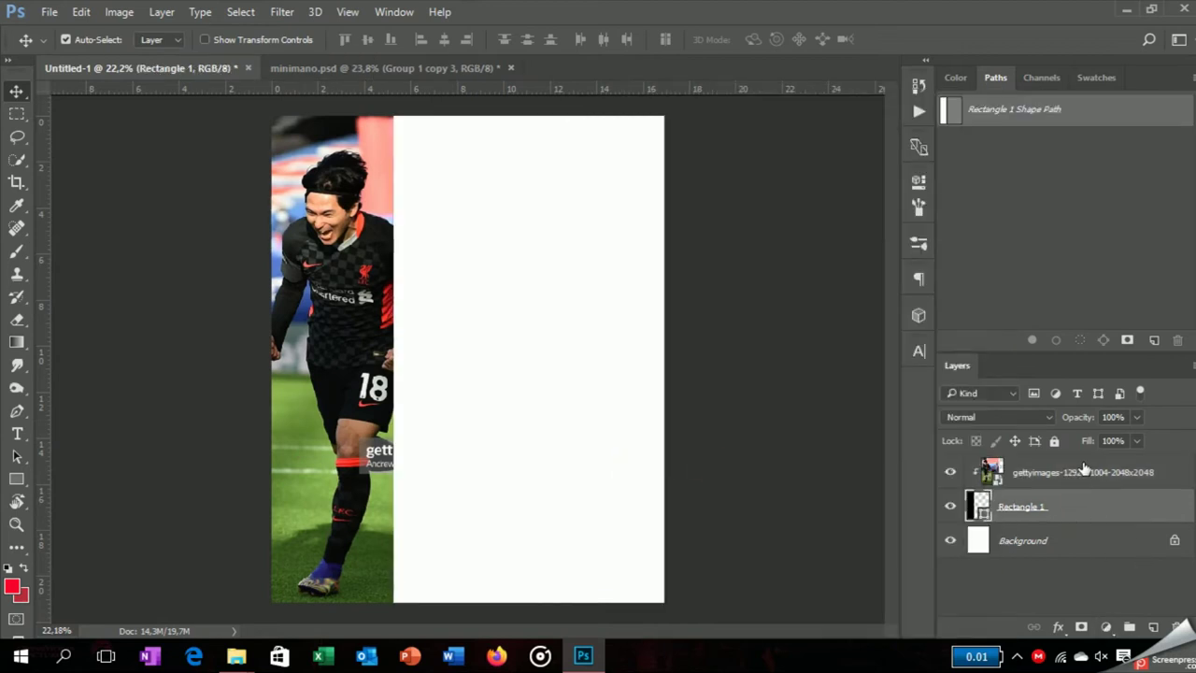
{"action": "left_click", "coordinate": [1105, 627]}
{"action": "left_click", "coordinate": [1055, 589]}
{"action": "left_click", "coordinate": [803, 236]}
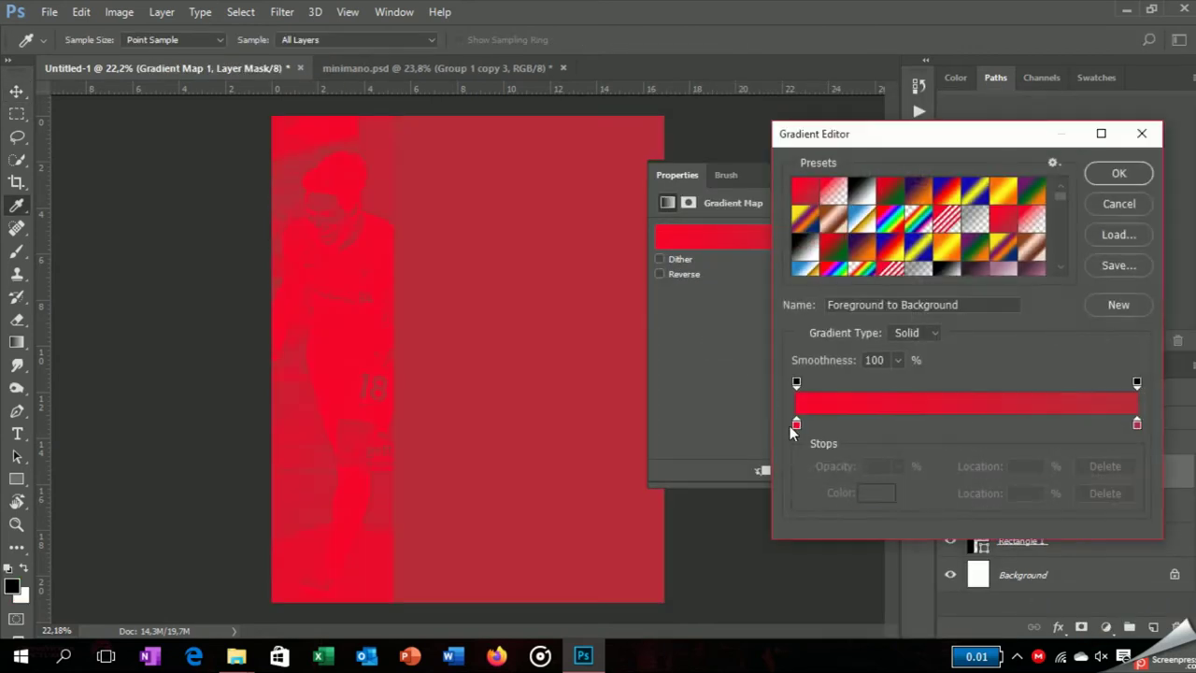
{"action": "left_click", "coordinate": [873, 493]}
{"action": "type", "text": "000000"}
{"action": "left_click", "coordinate": [1098, 193]}
{"action": "left_click", "coordinate": [1137, 423]}
{"action": "left_click", "coordinate": [875, 492]}
{"action": "left_click_drag", "start_coordinate": [704, 375], "coordinate": [704, 361]}
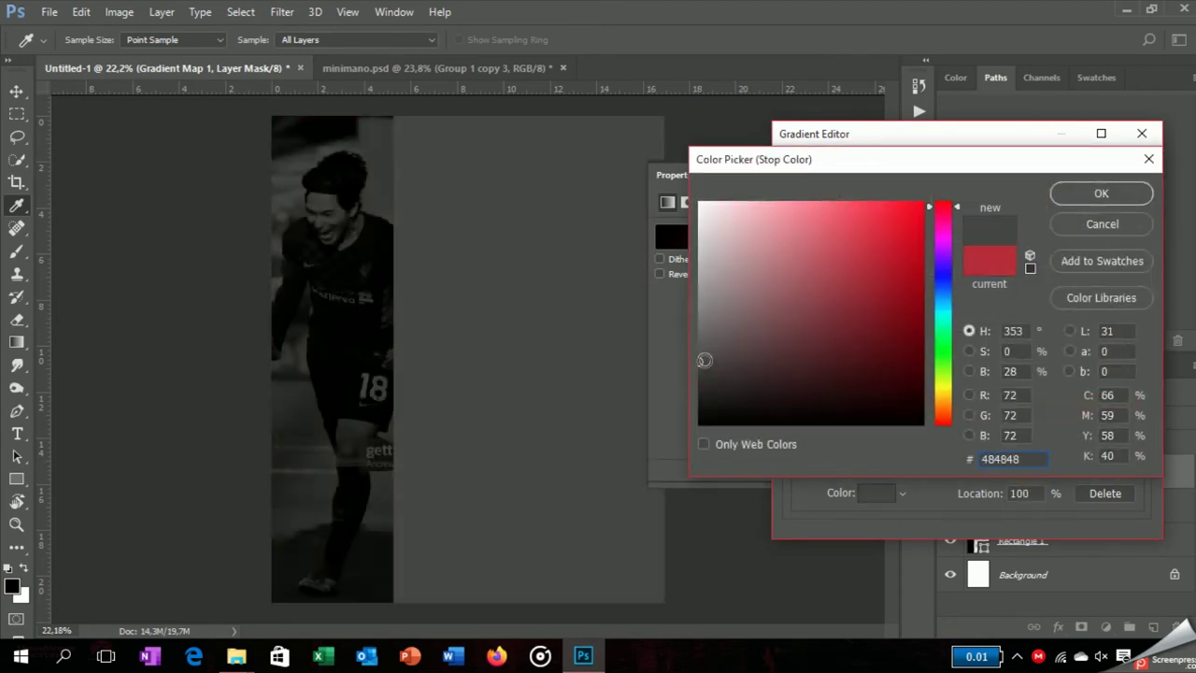
{"action": "left_click", "coordinate": [1074, 197]}
{"action": "left_click", "coordinate": [1111, 181]}
- Clip the Gradient Map to the player photo and reselect Rectangle 1
{"action": "left_click", "coordinate": [869, 177]}
{"action": "right_click", "coordinate": [1099, 472]}
{"action": "left_click", "coordinate": [833, 402]}
{"action": "left_click", "coordinate": [1075, 542]}
- Draw a narrow red Rectangle 2 bar down the player strip's right edge
{"action": "key", "text": "u"}
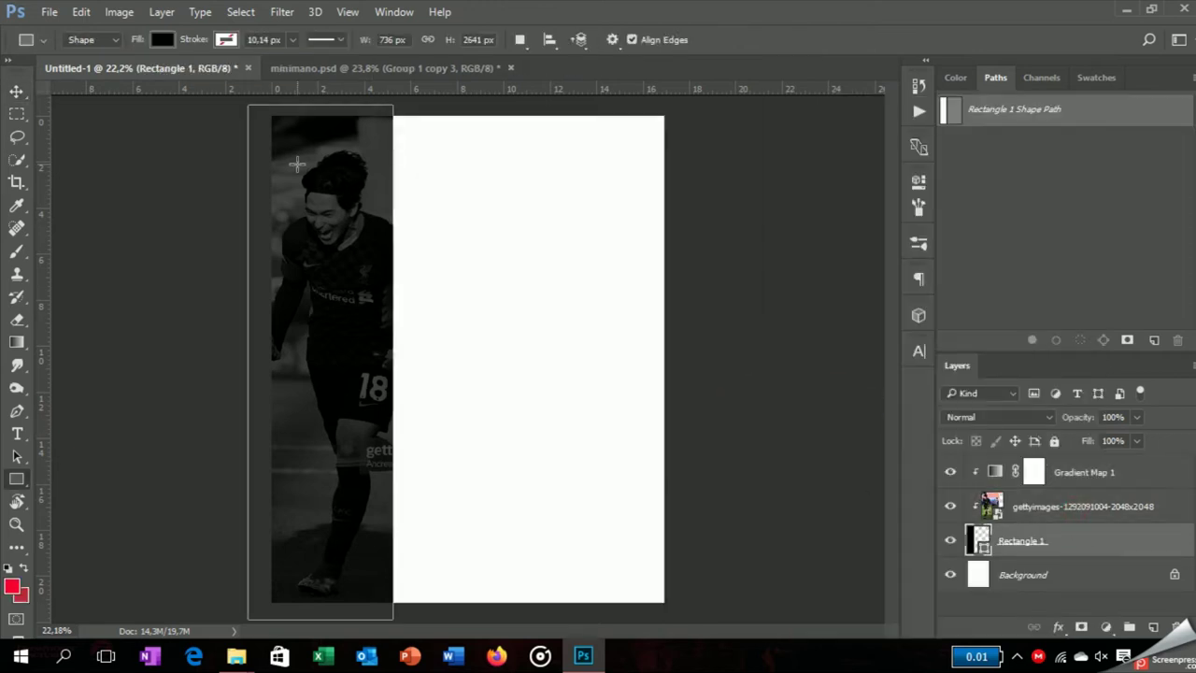
{"action": "left_click", "coordinate": [164, 39]}
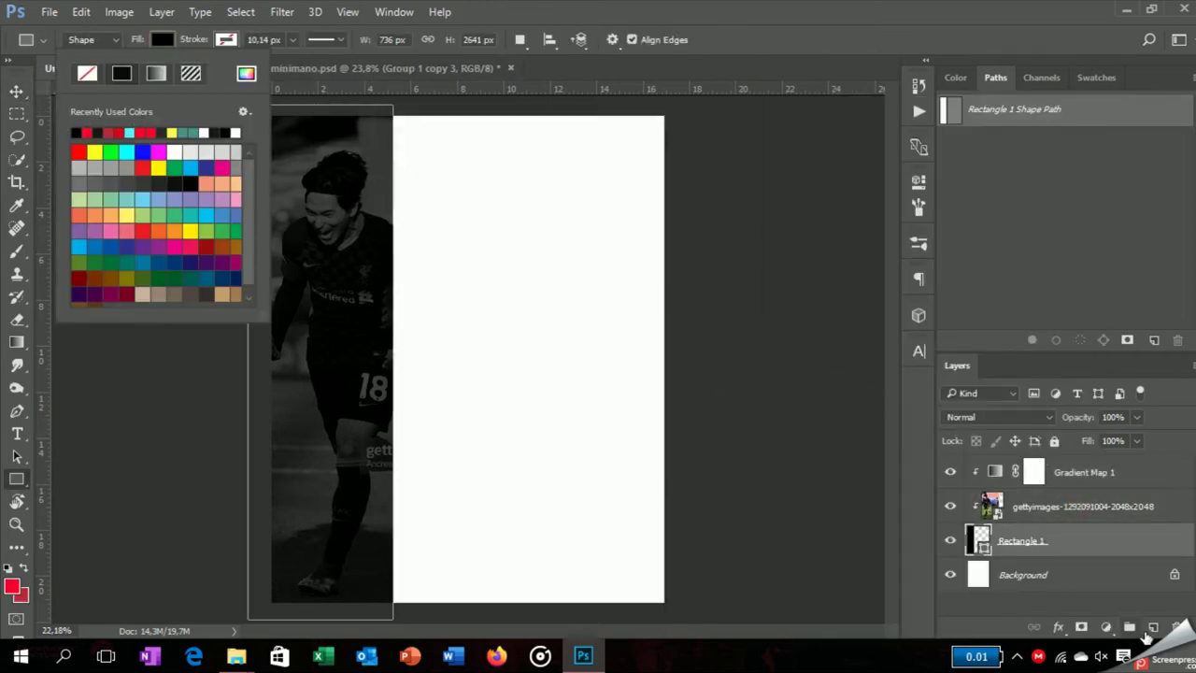
{"action": "left_click", "coordinate": [1021, 540]}
{"action": "left_click", "coordinate": [1022, 575]}
{"action": "left_click", "coordinate": [162, 39]}
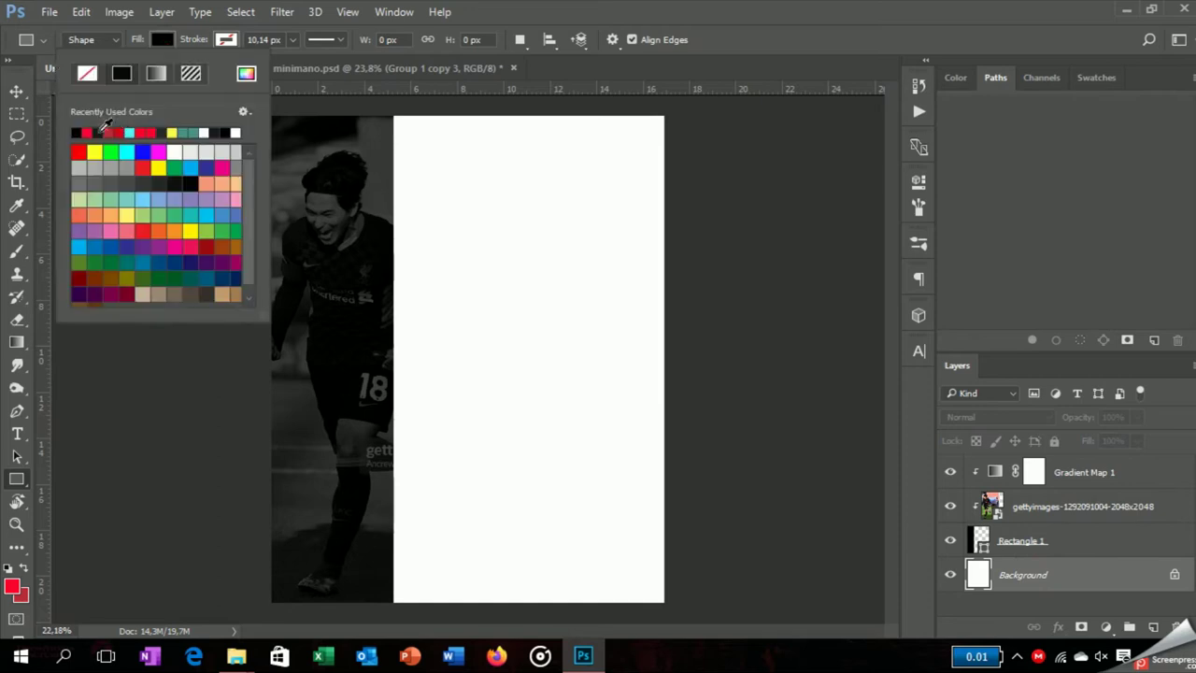
{"action": "left_click", "coordinate": [357, 115]}
{"action": "left_click_drag", "start_coordinate": [383, 116], "coordinate": [406, 602]}
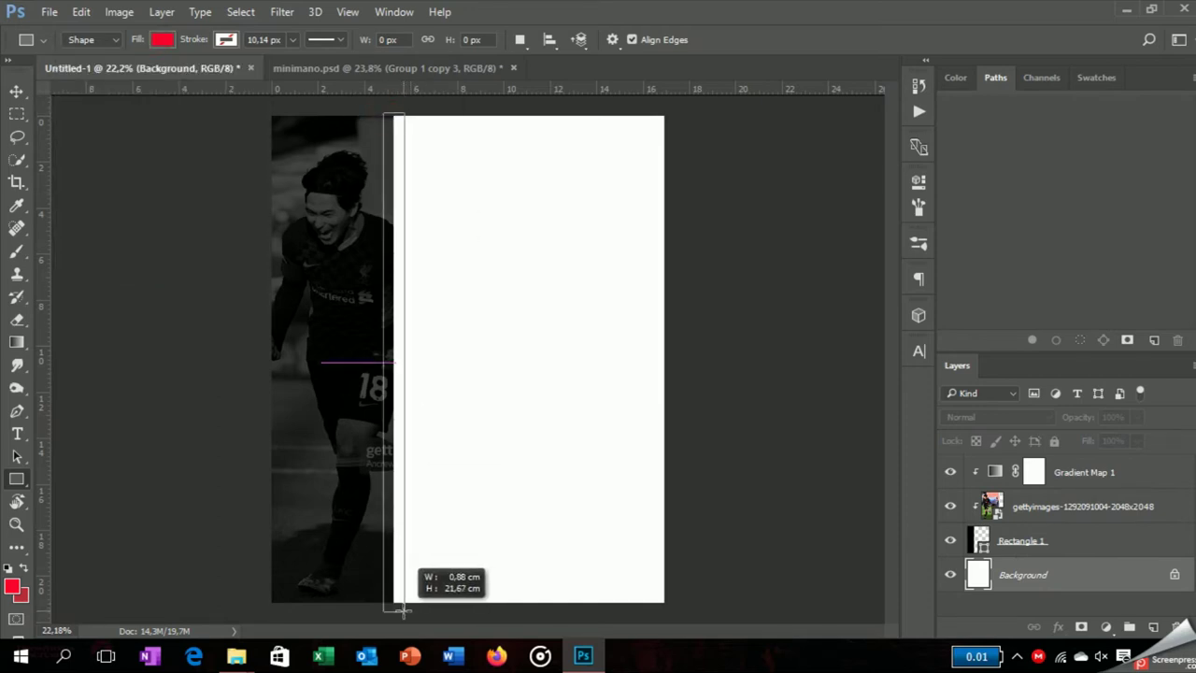
{"action": "left_click_drag", "start_coordinate": [405, 603], "coordinate": [402, 609]}
{"action": "left_click", "coordinate": [871, 179]}
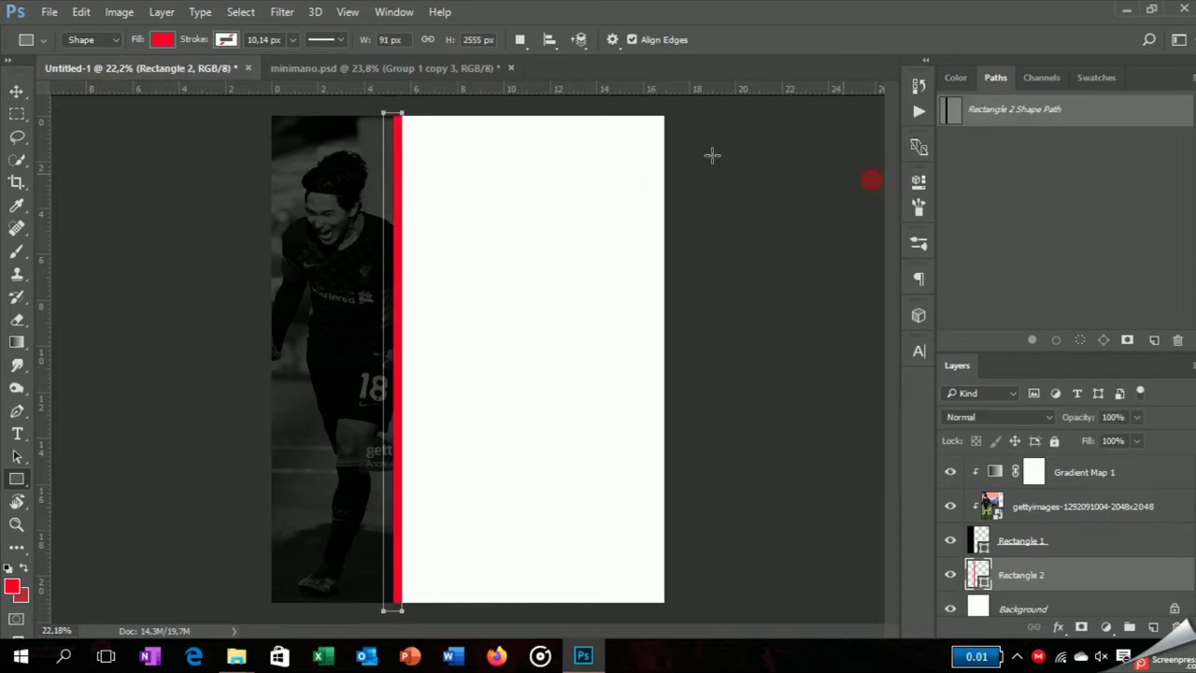
{"action": "left_click", "coordinate": [17, 92]}
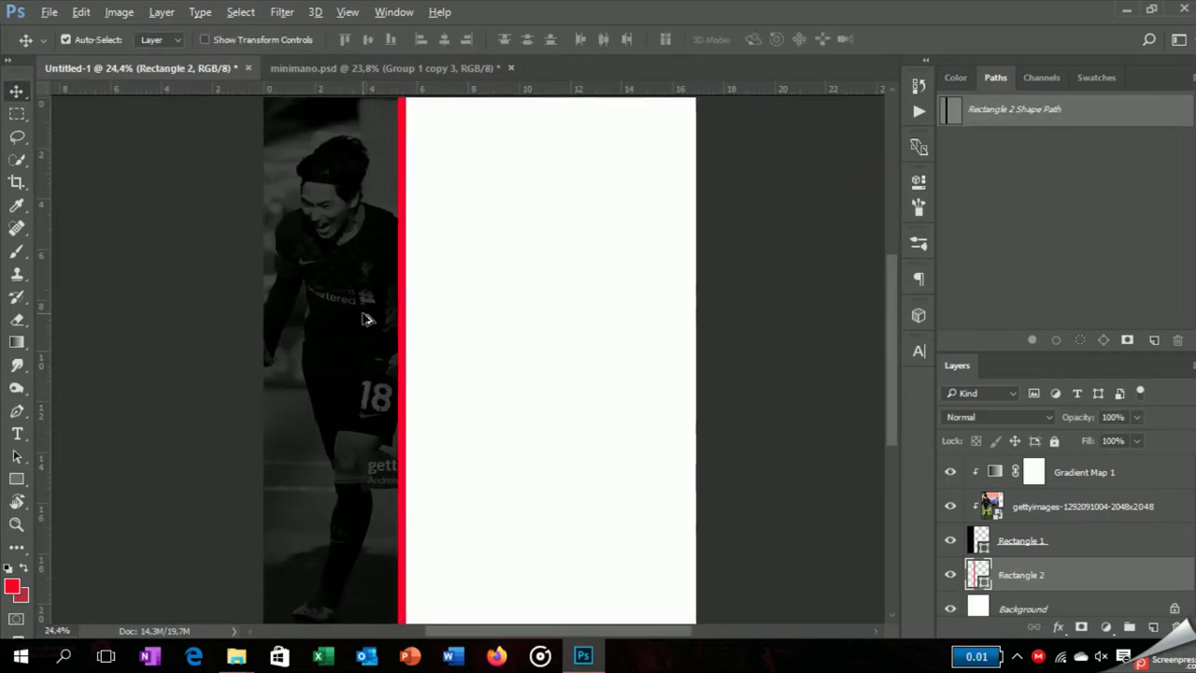
- Copy the checkered strip from minimano.psd to the poster bottom, beneath Rectangle 2, nudged up
{"action": "left_click", "coordinate": [323, 73]}
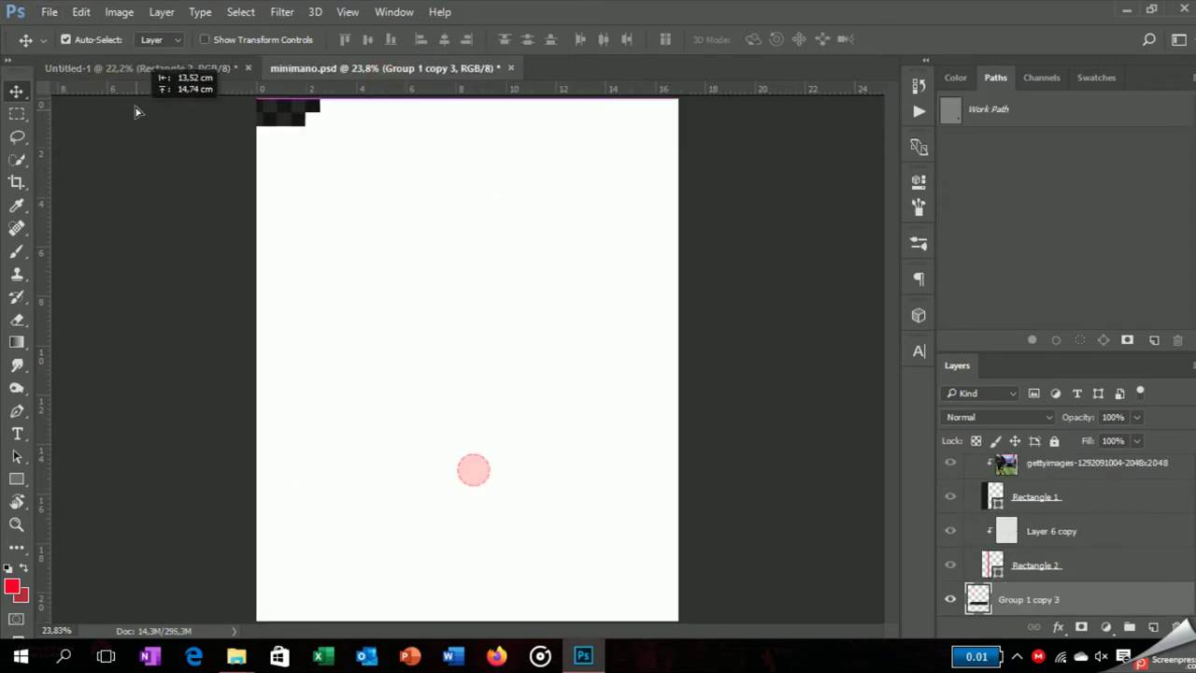
{"action": "left_click_drag", "start_coordinate": [107, 77], "coordinate": [556, 579]}
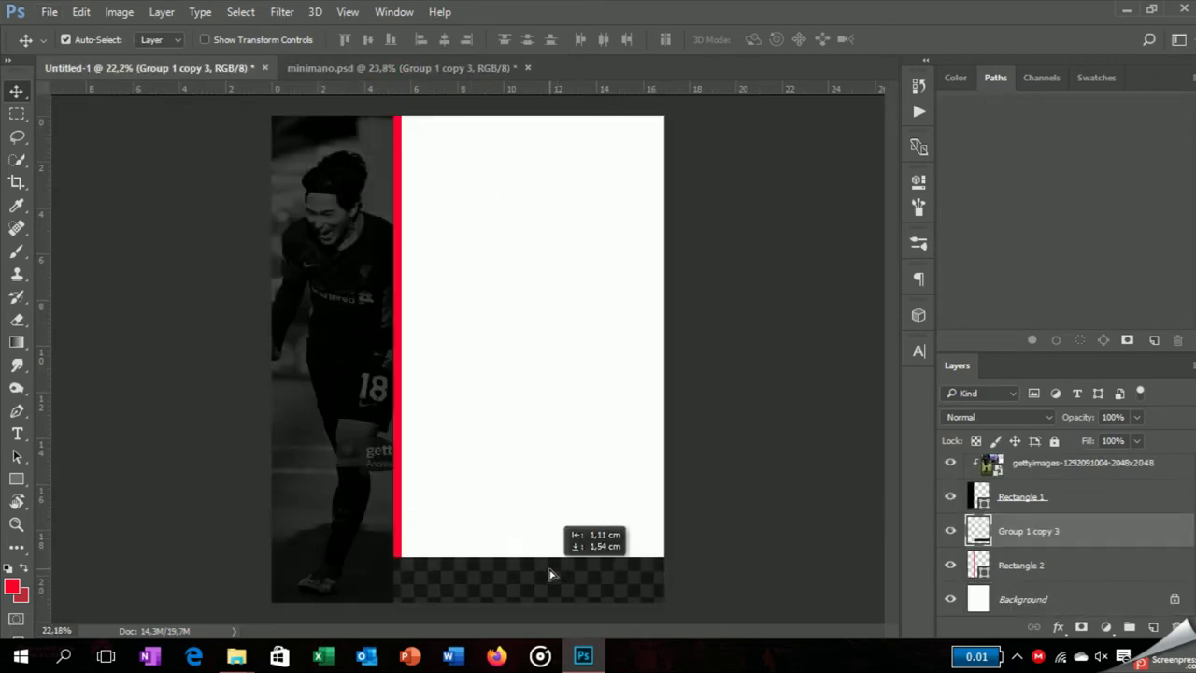
{"action": "left_click_drag", "start_coordinate": [1027, 531], "coordinate": [1094, 581]}
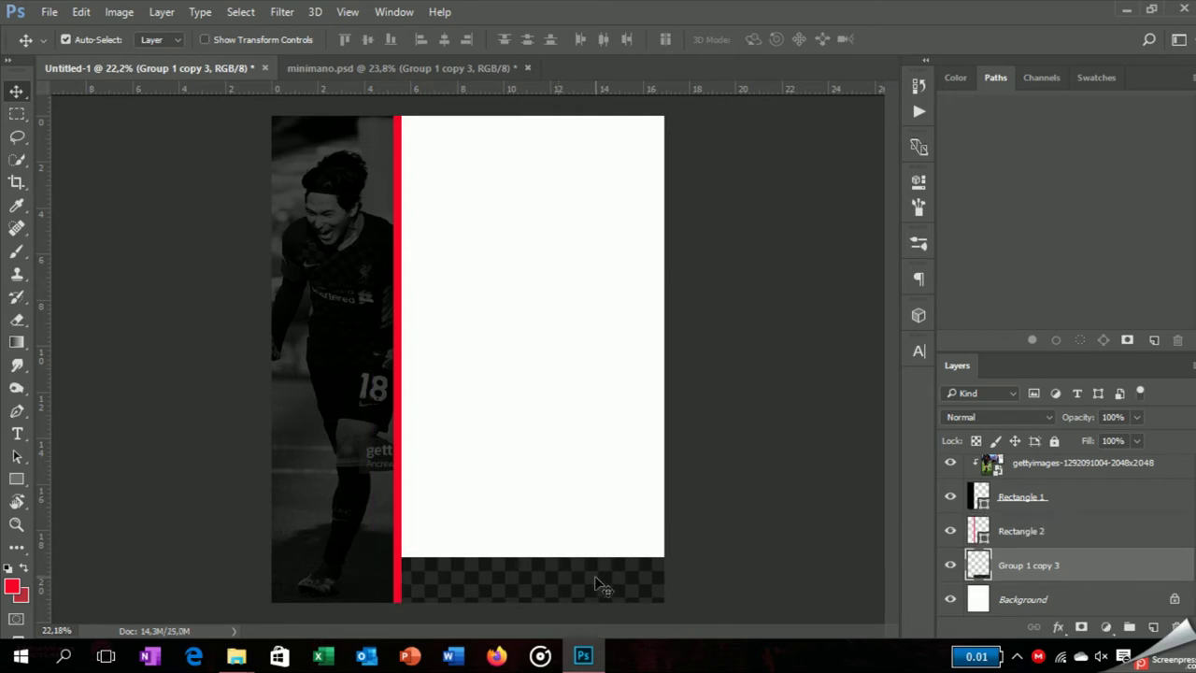
{"action": "left_click_drag", "start_coordinate": [594, 575], "coordinate": [620, 590]}
{"action": "key", "text": "shift+Up"}
{"action": "key", "text": "shift+Up"}
{"action": "key", "text": "shift+Up"}
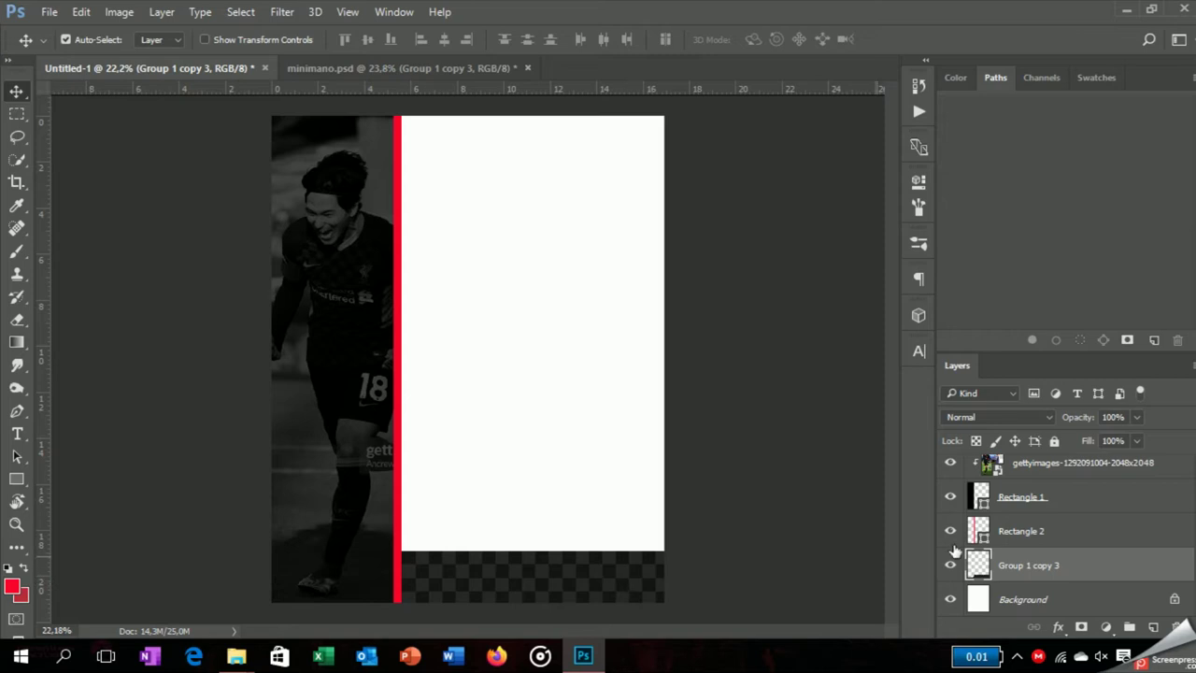
- Draw a wide red Rectangle 3 down the page's right edge, then bring up the image folder
{"action": "key", "text": "u"}
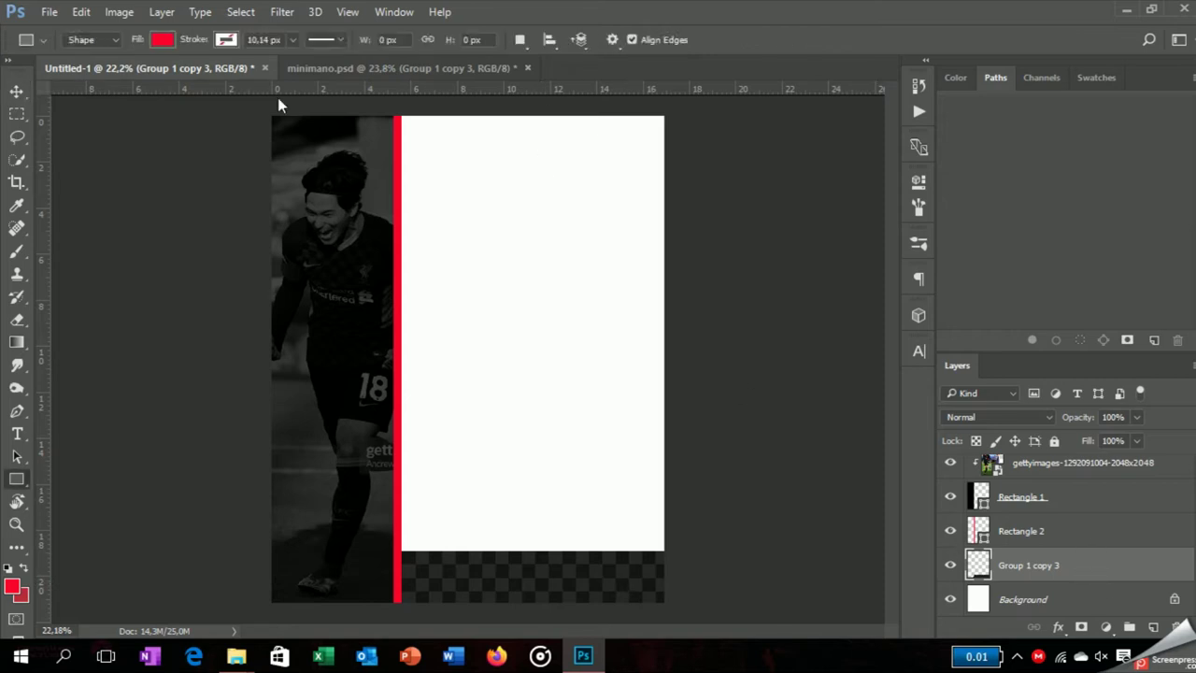
{"action": "left_click_drag", "start_coordinate": [597, 114], "coordinate": [674, 546]}
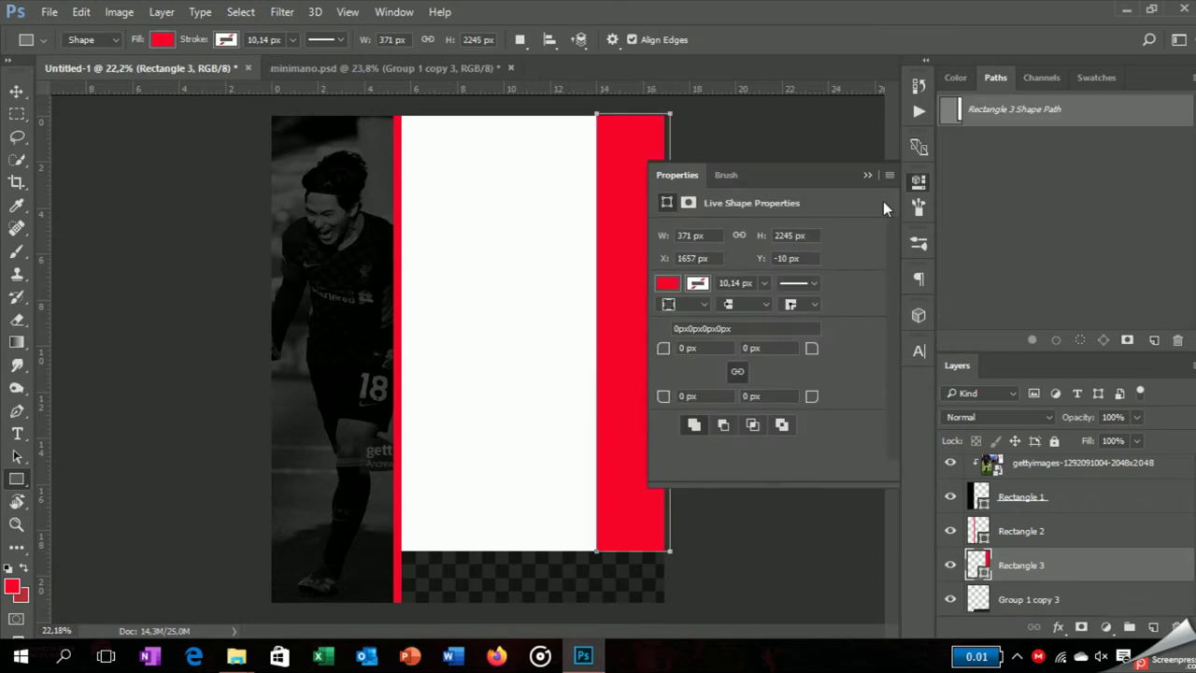
{"action": "left_click", "coordinate": [918, 181]}
{"action": "left_click", "coordinate": [16, 90]}
{"action": "scroll", "coordinate": [1040, 587], "scroll_direction": "down", "scroll_amount": 1}
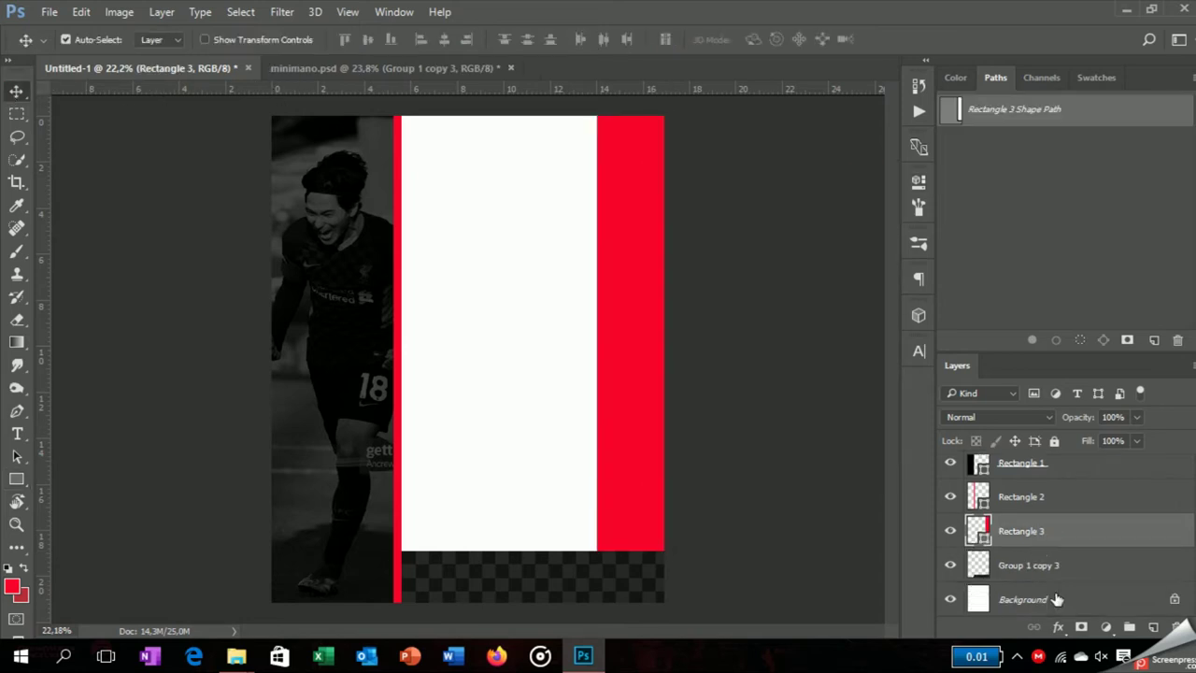
{"action": "left_click", "coordinate": [1042, 598]}
{"action": "key", "text": "alt+Tab"}
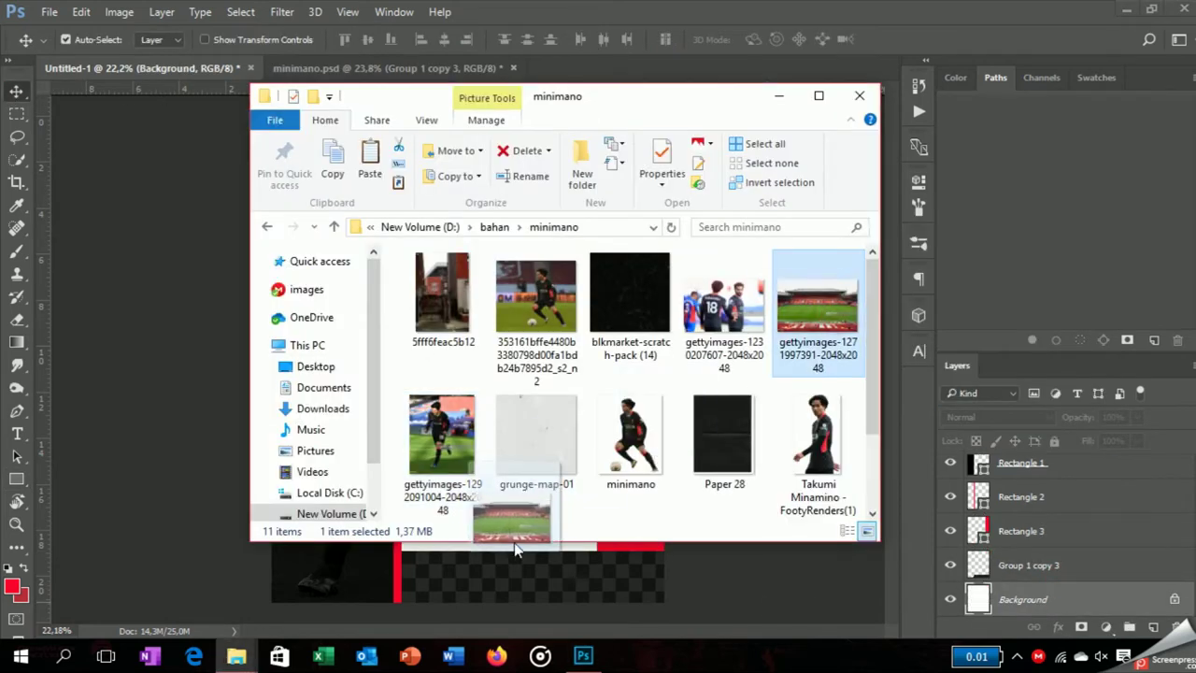
- Place the stadium photo enlarged to fill the poster's centre
{"action": "left_click_drag", "start_coordinate": [828, 321], "coordinate": [547, 516]}
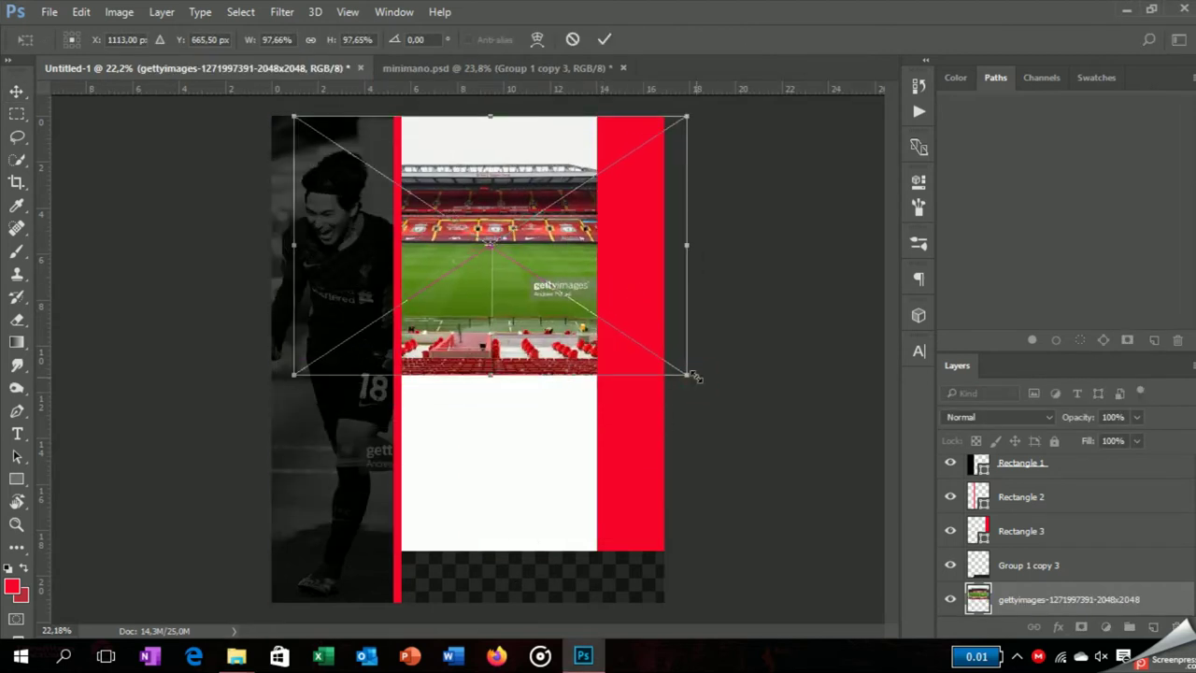
{"action": "left_click_drag", "start_coordinate": [694, 376], "coordinate": [711, 382]}
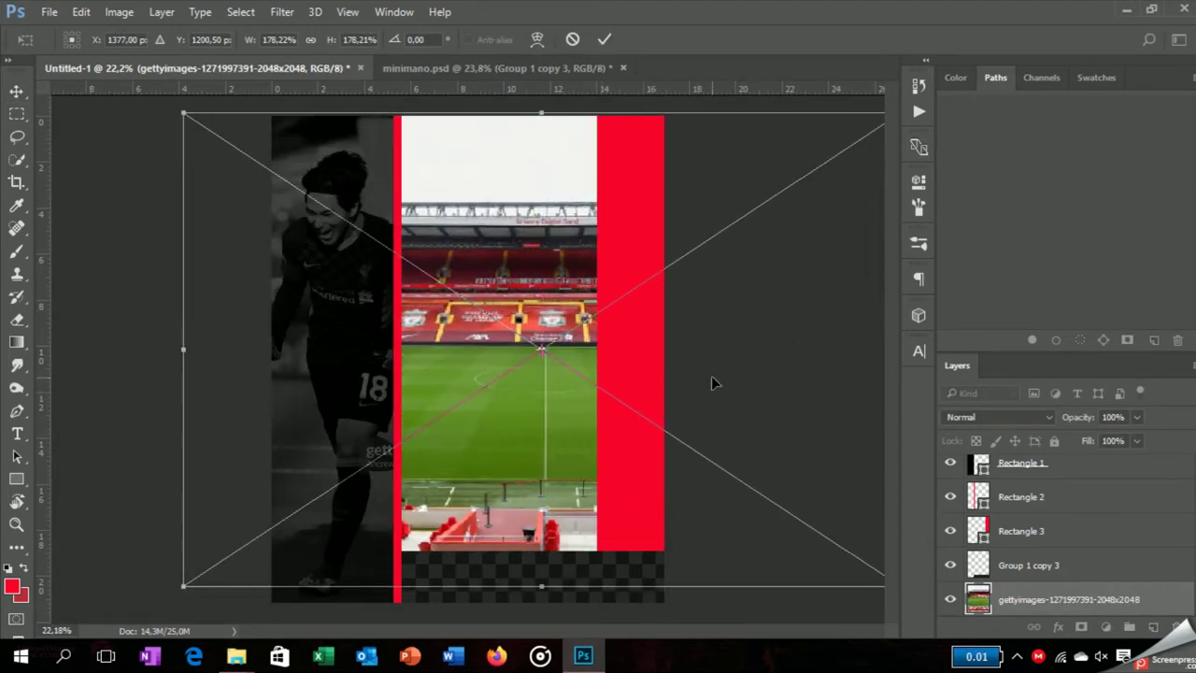
{"action": "key", "text": "Return"}
- Add a Black & White adjustment layer to turn the stadium photo grey
{"action": "left_click", "coordinate": [1105, 626]}
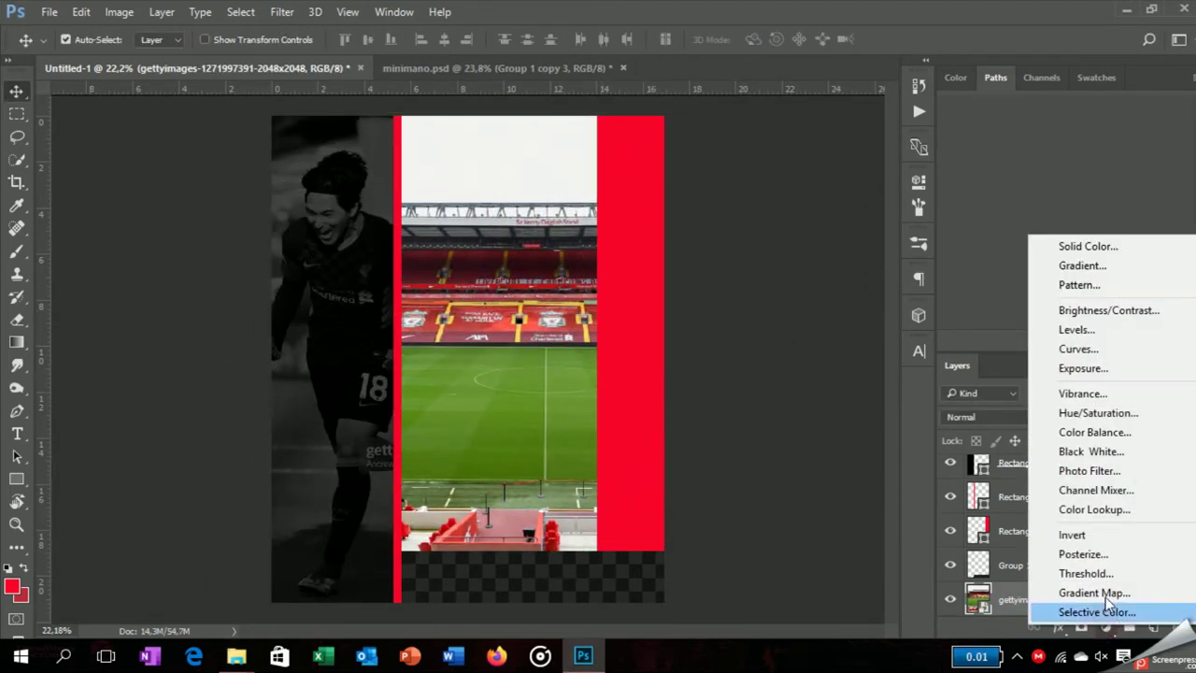
{"action": "left_click", "coordinate": [1093, 453]}
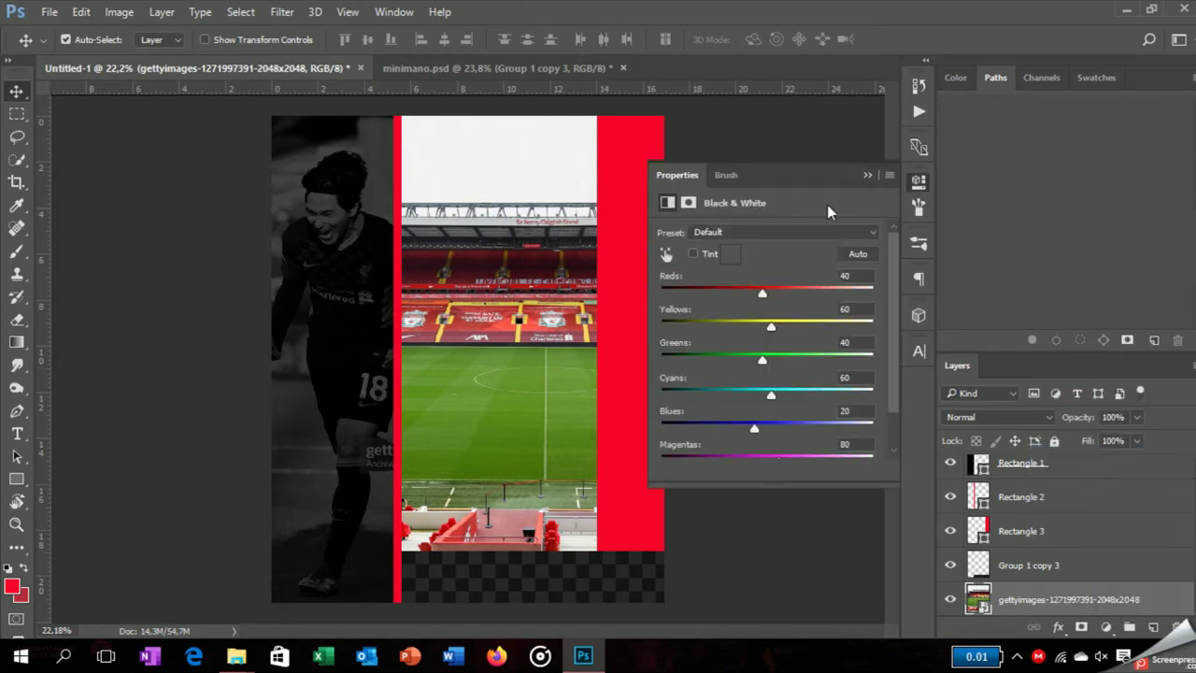
{"action": "scroll", "coordinate": [1074, 537], "scroll_direction": "down", "scroll_amount": 2}
{"action": "right_click", "coordinate": [1083, 531]}
{"action": "left_click", "coordinate": [1093, 563]}
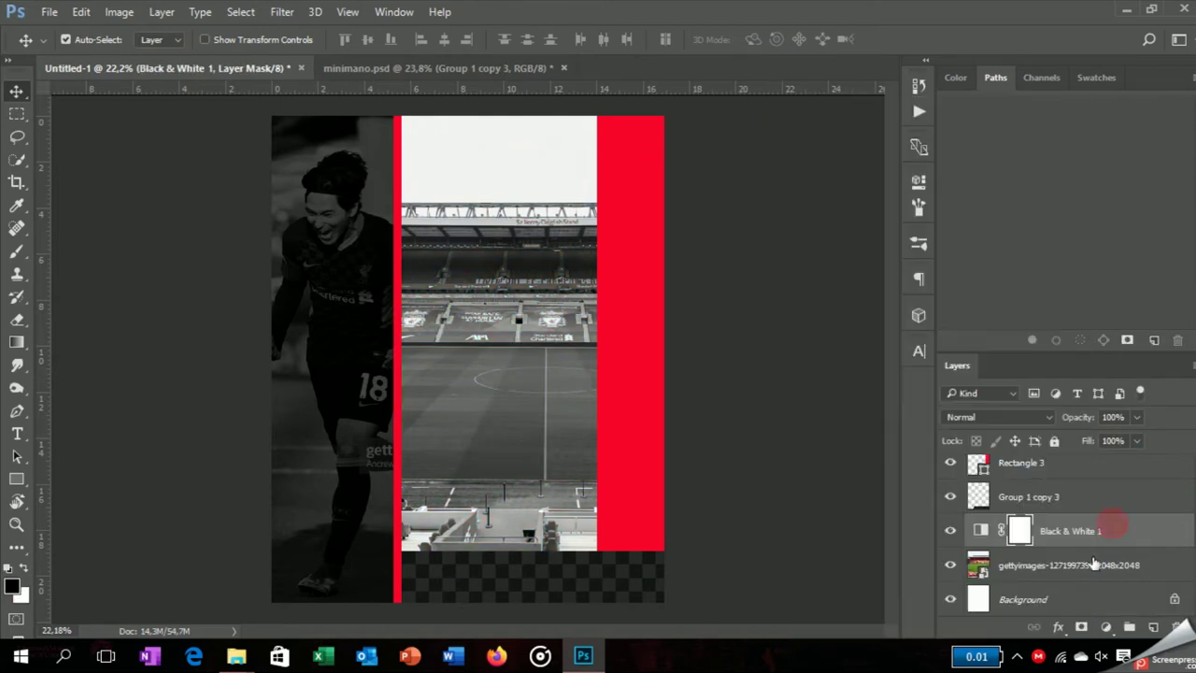
- Apply a Wind filter, Blast from the left, to the stadium photo and shift it slightly left
{"action": "left_click", "coordinate": [281, 12]}
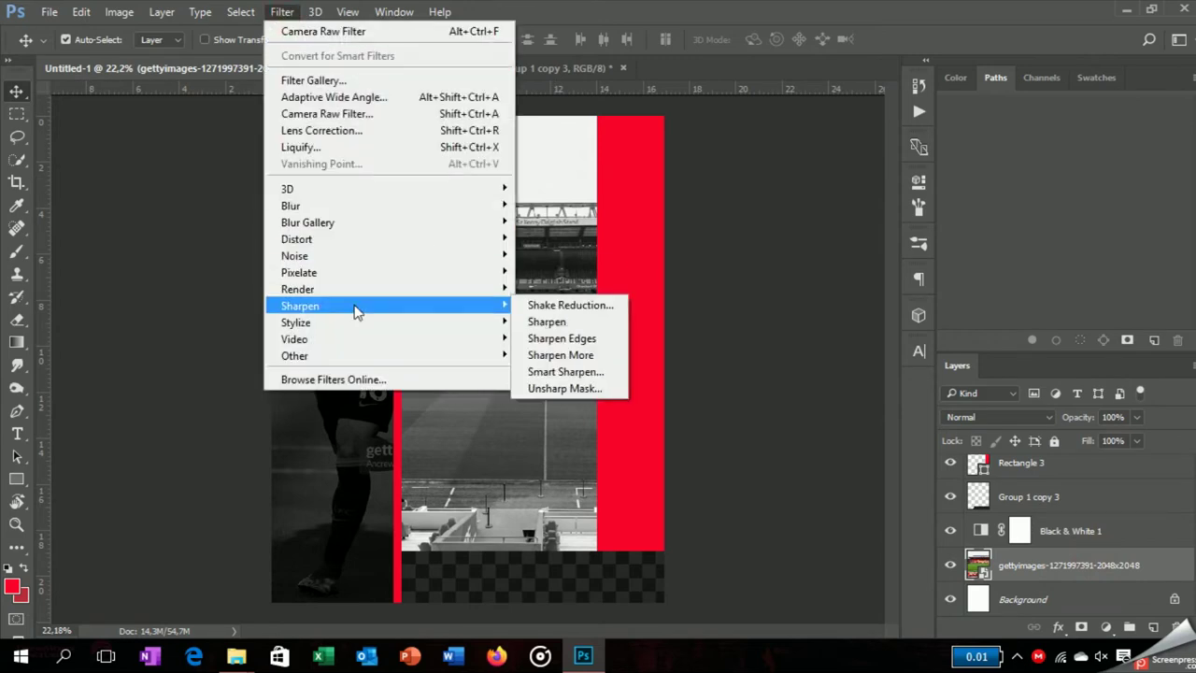
{"action": "mouse_move", "coordinate": [296, 323]}
{"action": "left_click", "coordinate": [549, 454]}
{"action": "left_click", "coordinate": [672, 421]}
{"action": "left_click", "coordinate": [679, 404]}
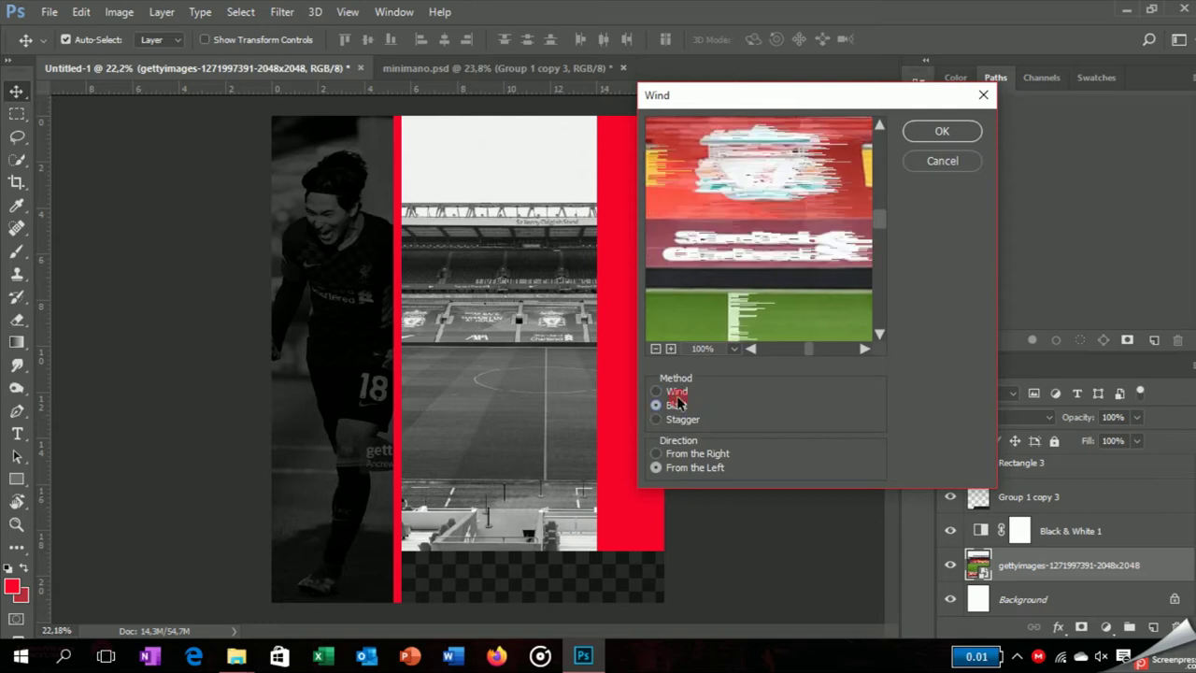
{"action": "left_click", "coordinate": [684, 405]}
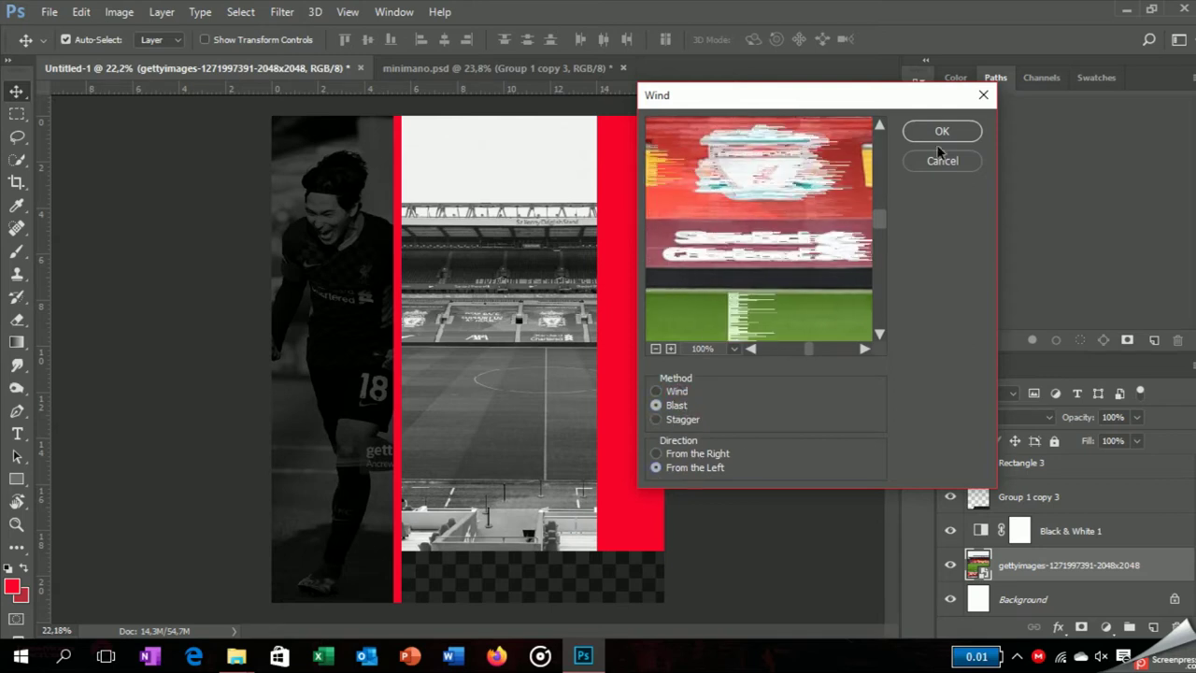
{"action": "left_click", "coordinate": [942, 135]}
{"action": "left_click_drag", "start_coordinate": [553, 358], "coordinate": [544, 358]}
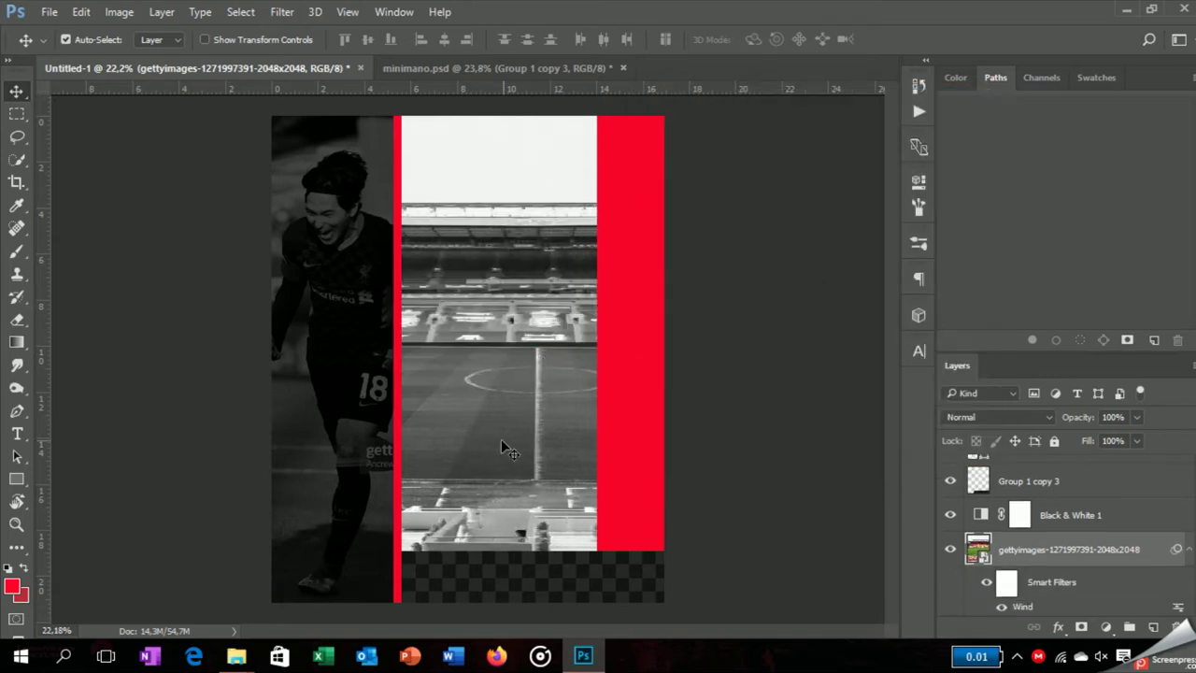
{"action": "scroll", "coordinate": [501, 439], "scroll_direction": "up", "scroll_amount": 1}
- Add a +0.67 Exposure adjustment to the player photo and nudge the Rectangle 3 bar left
{"action": "left_click", "coordinate": [323, 355]}
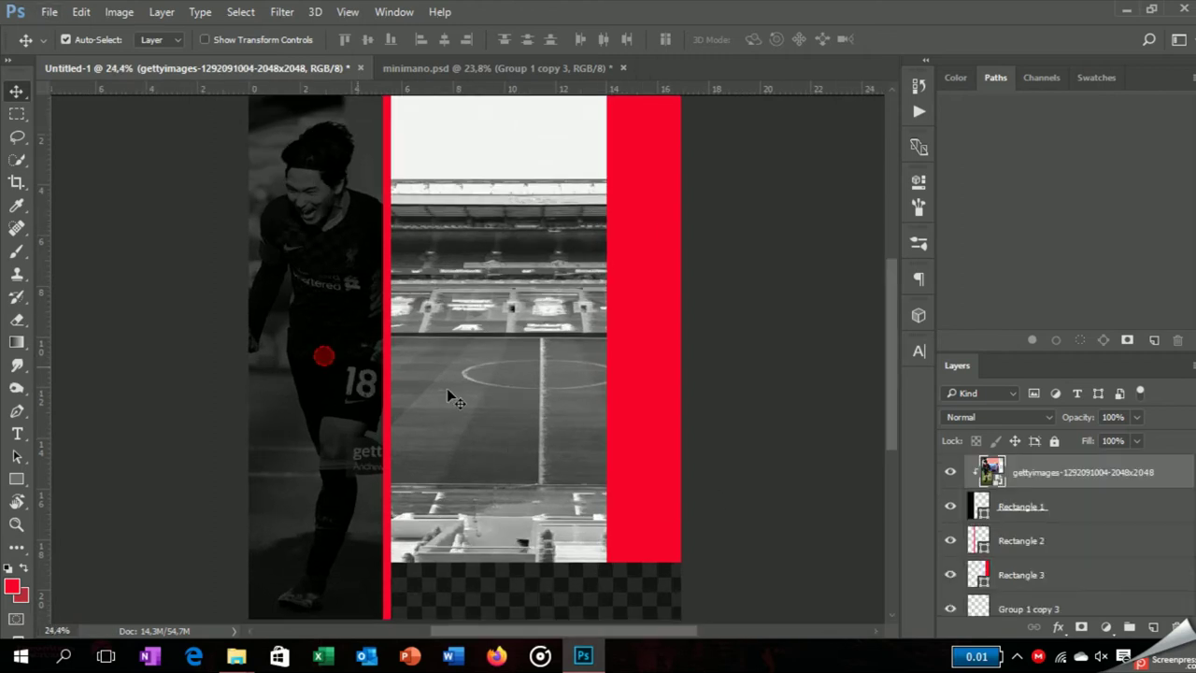
{"action": "scroll", "coordinate": [1074, 517], "scroll_direction": "up", "scroll_amount": 1}
{"action": "left_click", "coordinate": [1107, 628]}
{"action": "left_click", "coordinate": [1099, 374]}
{"action": "mouse_move", "coordinate": [769, 272]}
{"action": "left_mouse_down"}
{"action": "mouse_move", "coordinate": [787, 279]}
{"action": "mouse_move", "coordinate": [773, 288]}
{"action": "left_mouse_up"}
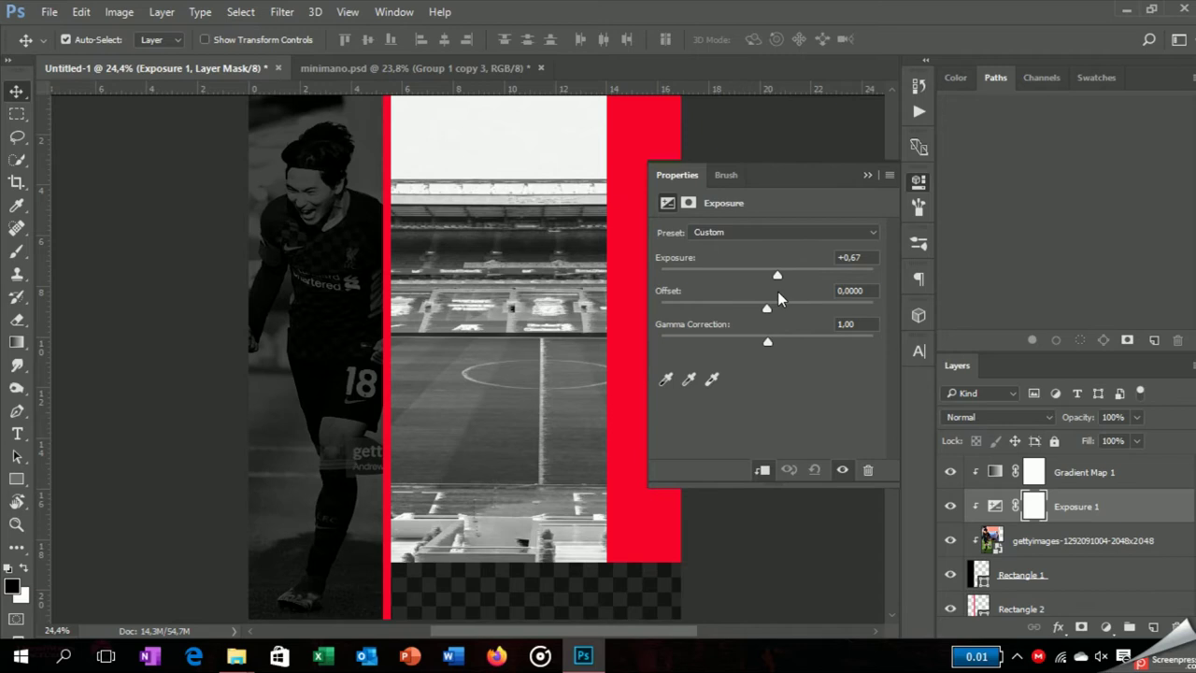
{"action": "left_click", "coordinate": [866, 174]}
{"action": "left_click", "coordinate": [636, 415]}
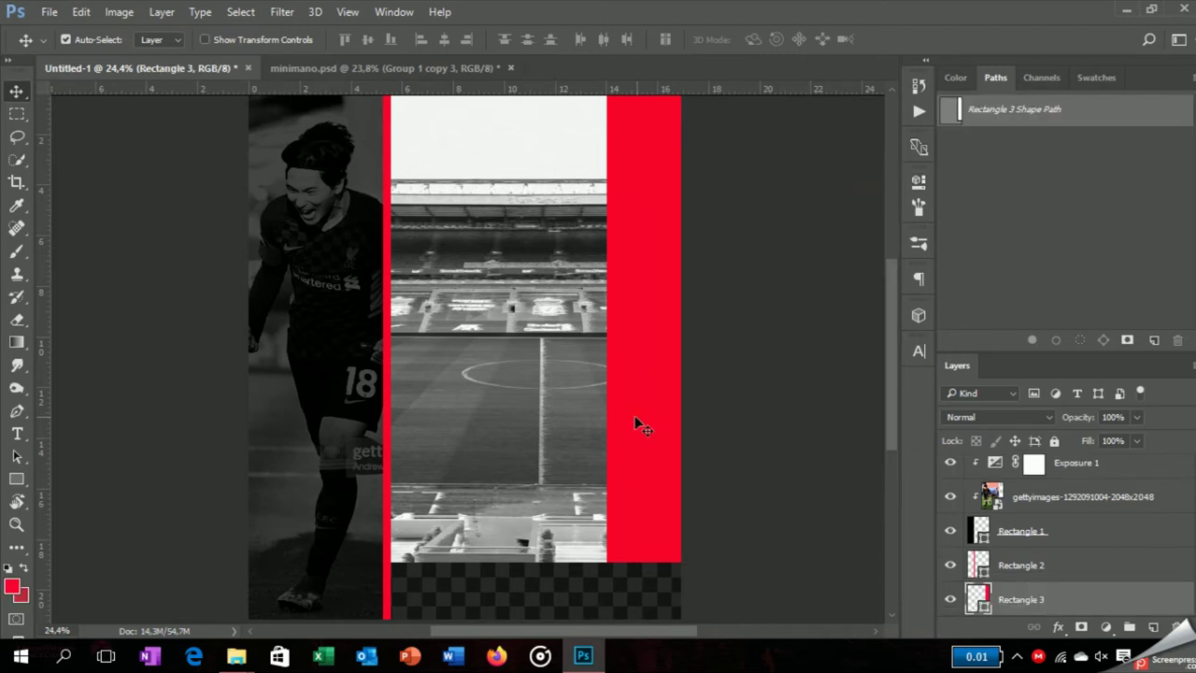
{"action": "left_click_drag", "start_coordinate": [635, 414], "coordinate": [628, 414]}
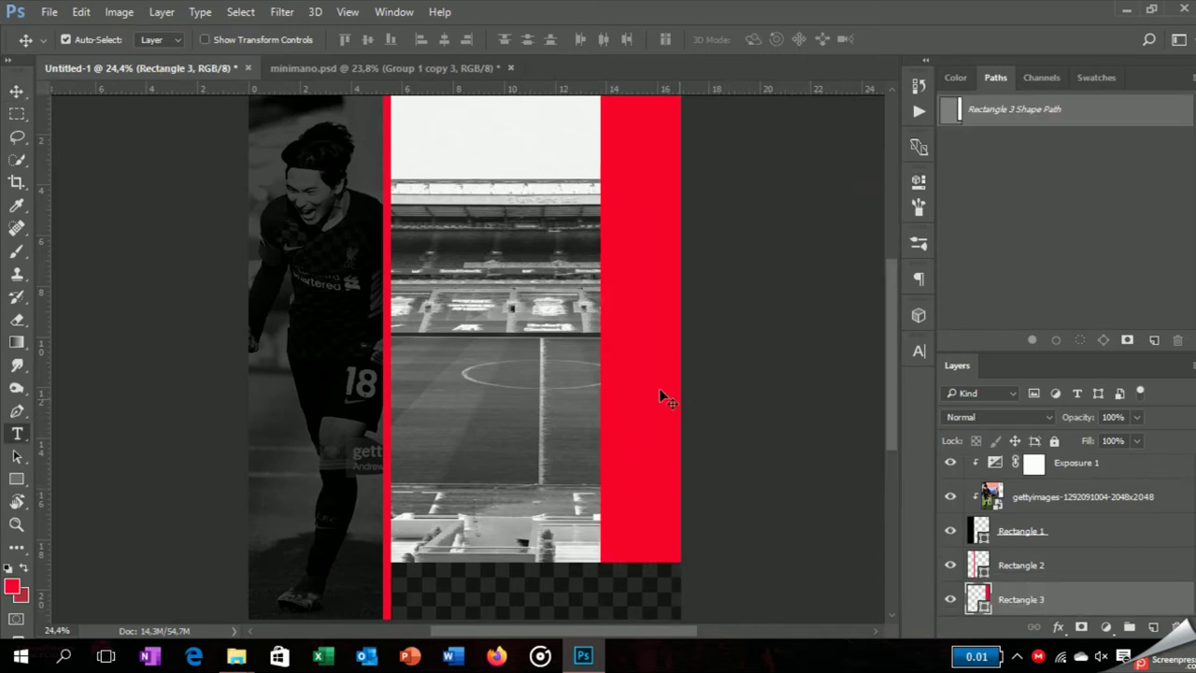
- Type MINAMINO in white Hanson font and bring up its transform options
{"action": "left_click", "coordinate": [483, 293]}
{"action": "left_click", "coordinate": [617, 40]}
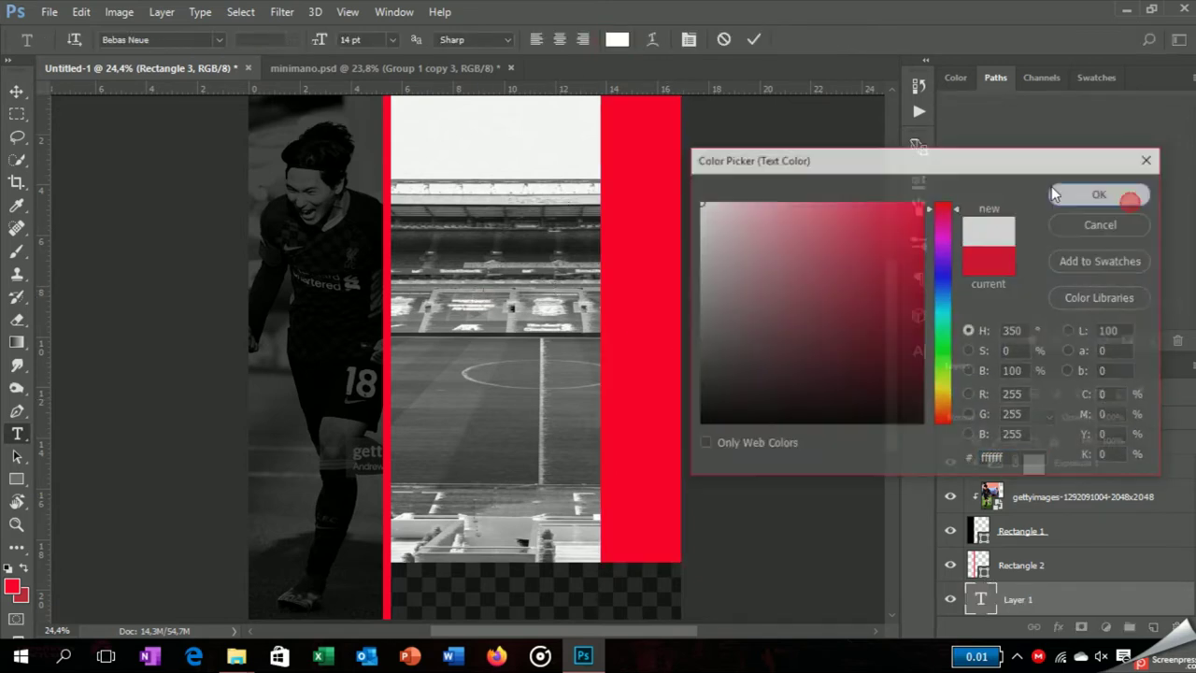
{"action": "left_click", "coordinate": [1136, 194]}
{"action": "left_click", "coordinate": [218, 40]}
{"action": "left_click", "coordinate": [192, 114]}
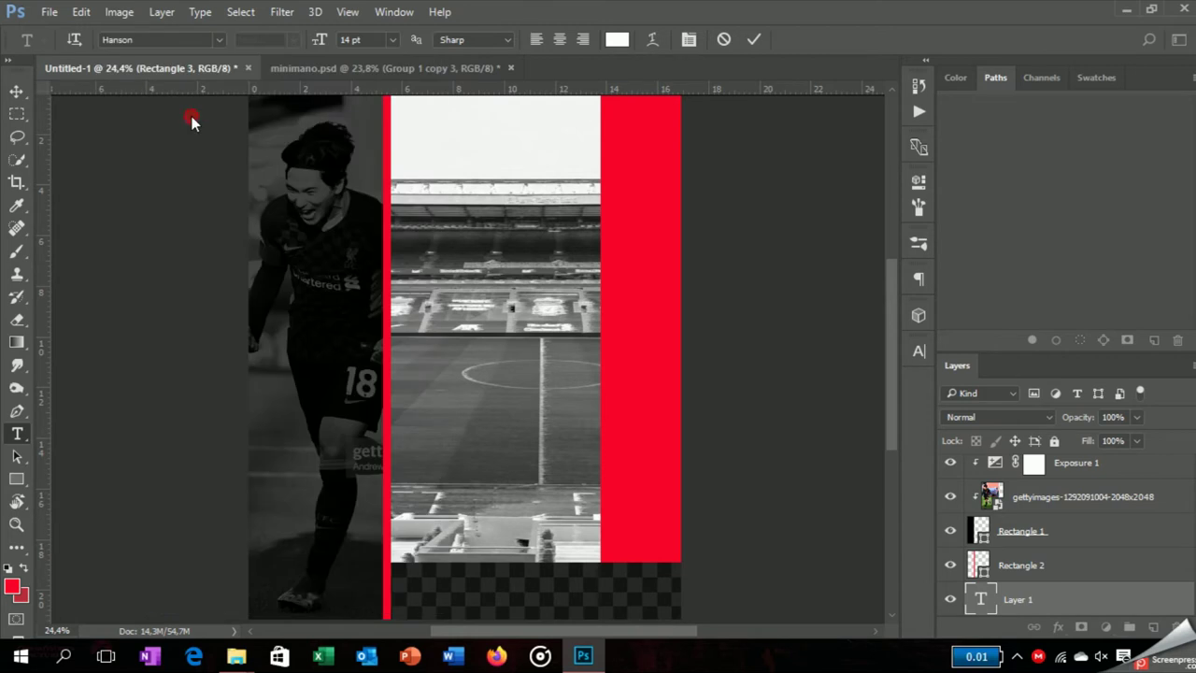
{"action": "type", "text": "MINAMINO"}
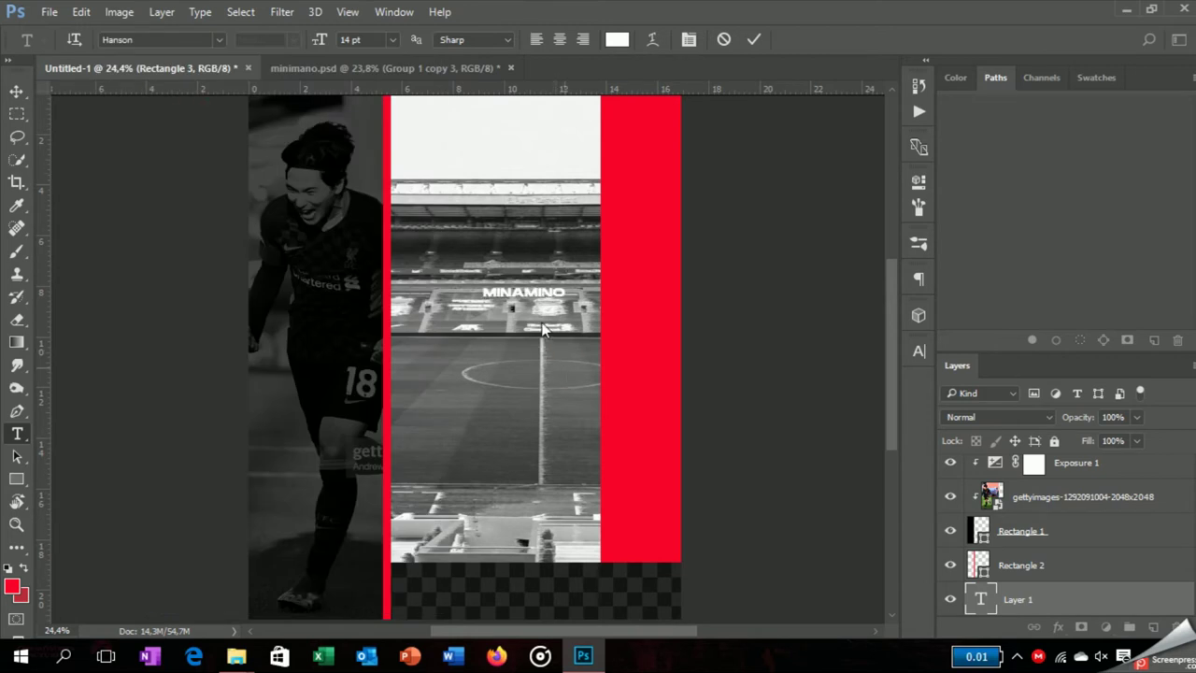
{"action": "key", "text": "ctrl+t"}
{"action": "right_click", "coordinate": [546, 297]}
- Rotate MINAMINO 90° counter-clockwise, enlarge it and position it on the red bar
{"action": "left_click", "coordinate": [623, 532]}
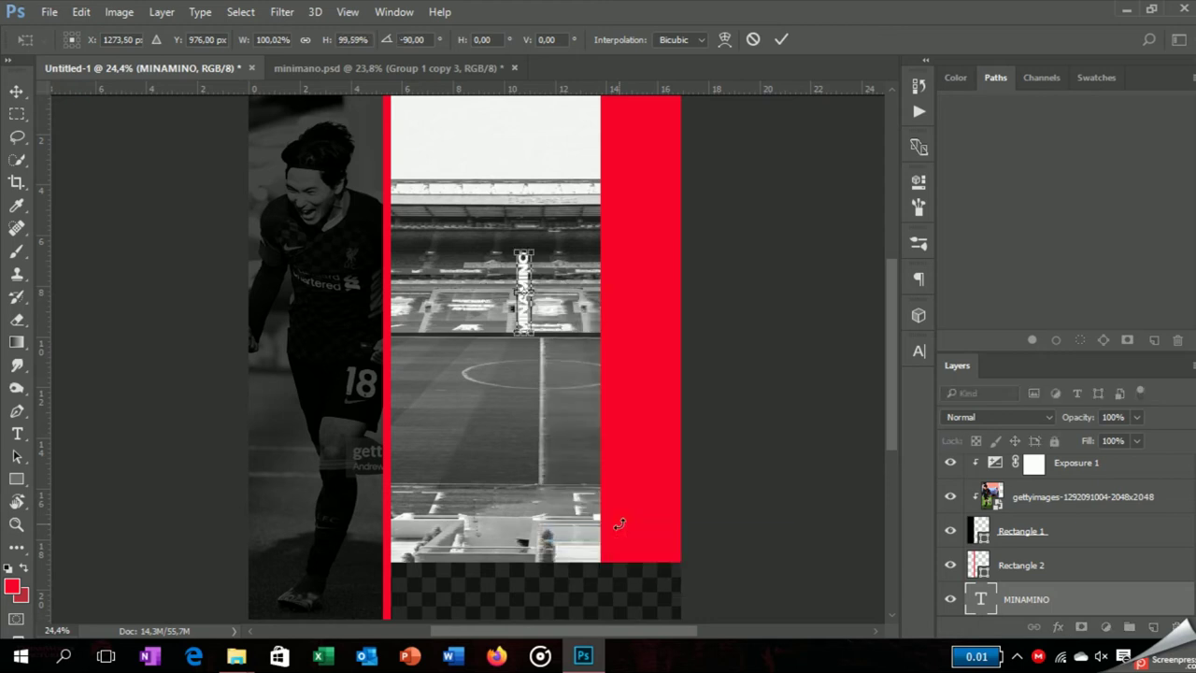
{"action": "mouse_move", "coordinate": [533, 338]}
{"action": "left_mouse_down"}
{"action": "mouse_move", "coordinate": [561, 546]}
{"action": "mouse_move", "coordinate": [638, 439]}
{"action": "mouse_move", "coordinate": [659, 557]}
{"action": "left_mouse_up"}
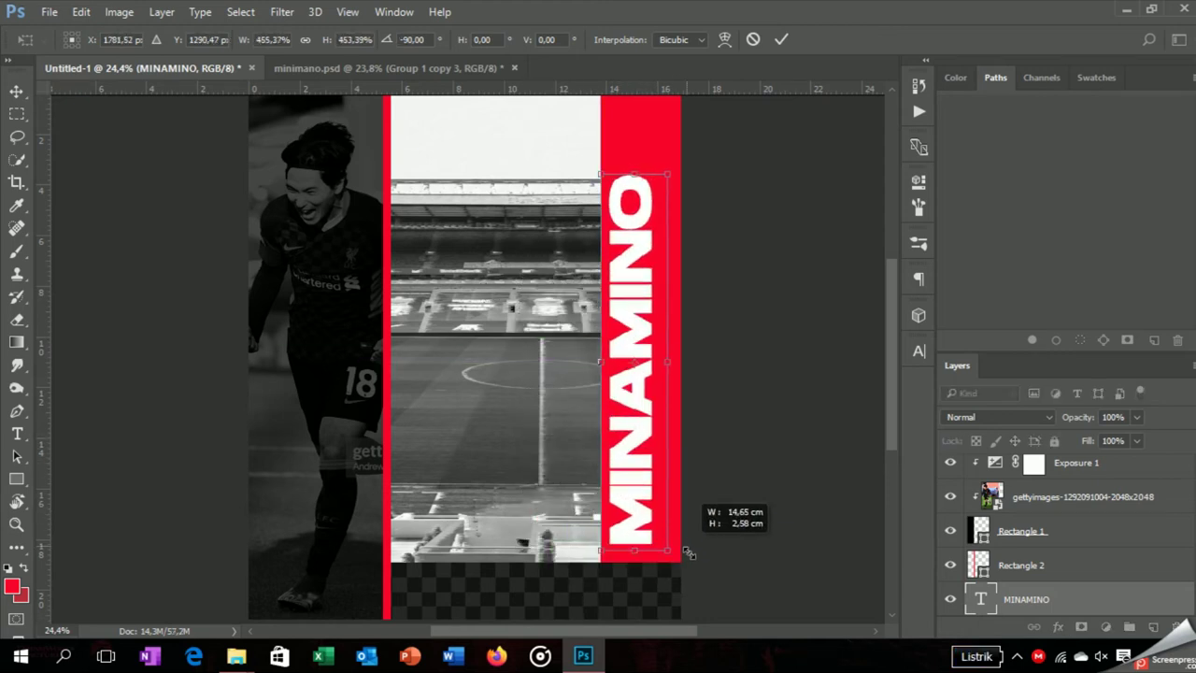
{"action": "key", "text": "Return"}
{"action": "key", "text": "v"}
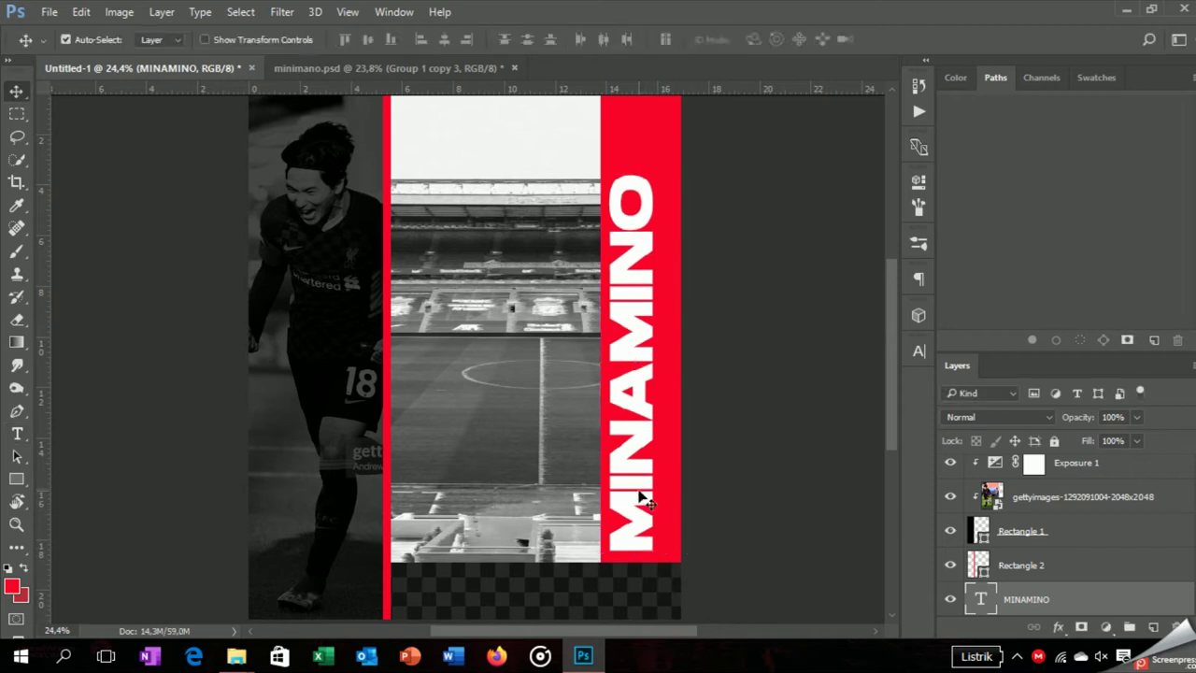
{"action": "left_click_drag", "start_coordinate": [641, 493], "coordinate": [651, 458]}
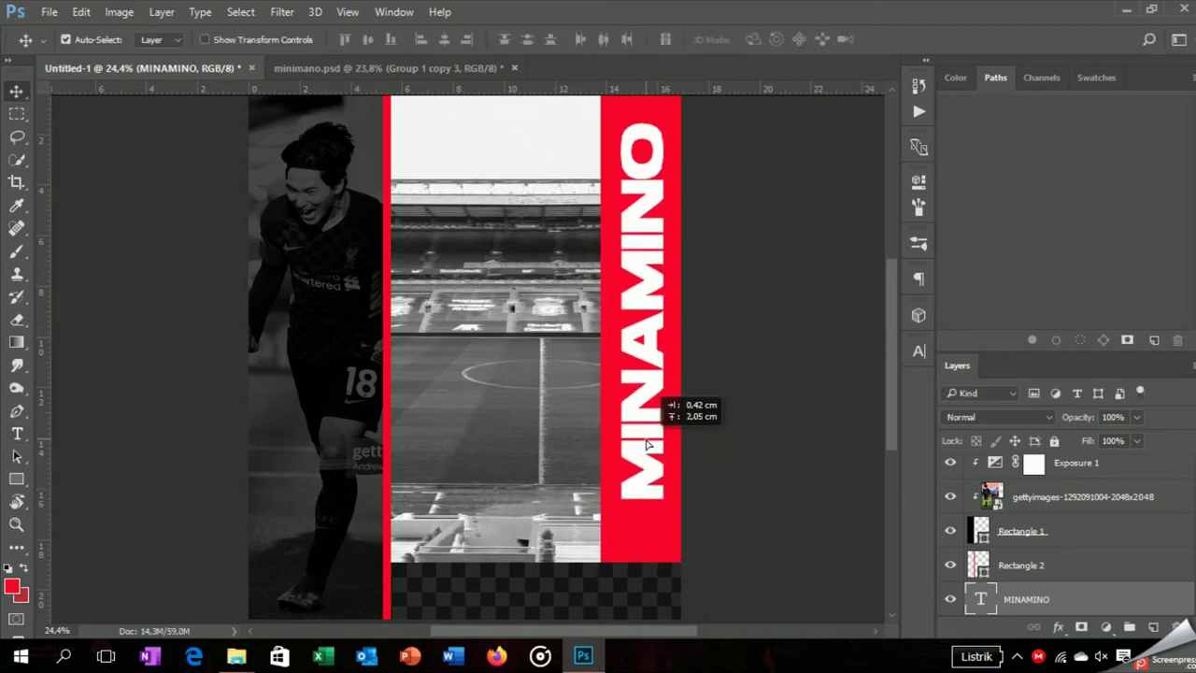
{"action": "left_click_drag", "start_coordinate": [647, 448], "coordinate": [648, 452]}
- Narrow the Rectangle 3 red bar by dragging its left edge inward
{"action": "left_click", "coordinate": [609, 440]}
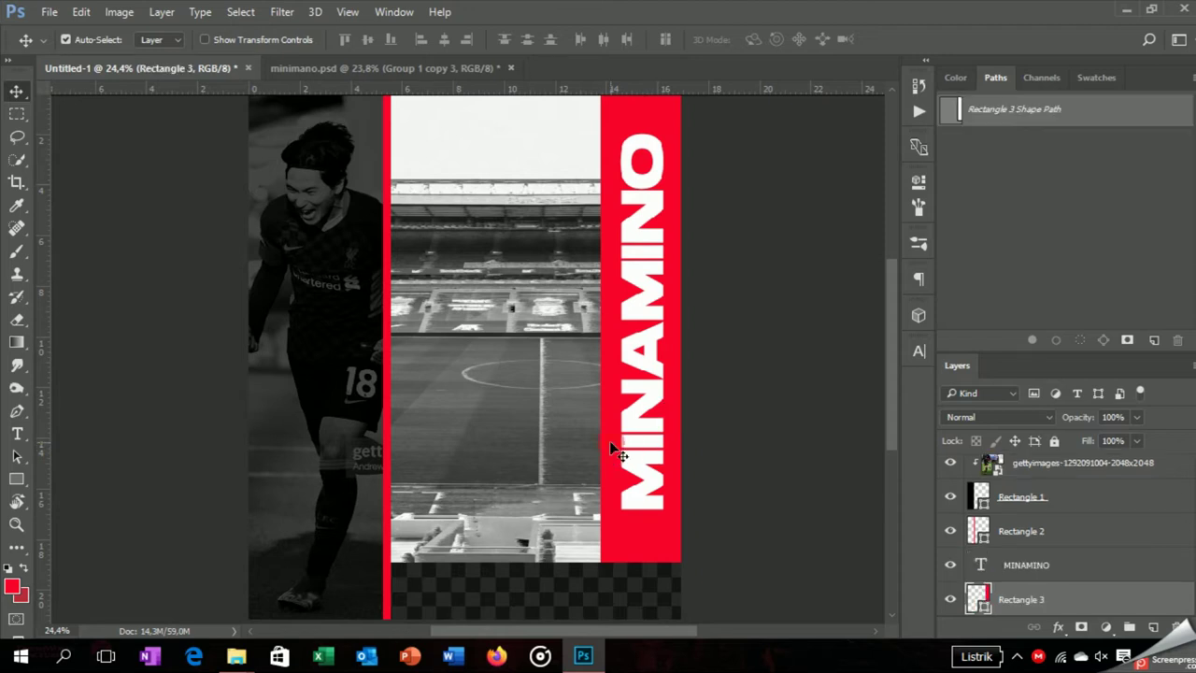
{"action": "key", "text": "ctrl+t"}
{"action": "left_click_drag", "start_coordinate": [599, 327], "coordinate": [606, 325]}
{"action": "key", "text": "Return"}
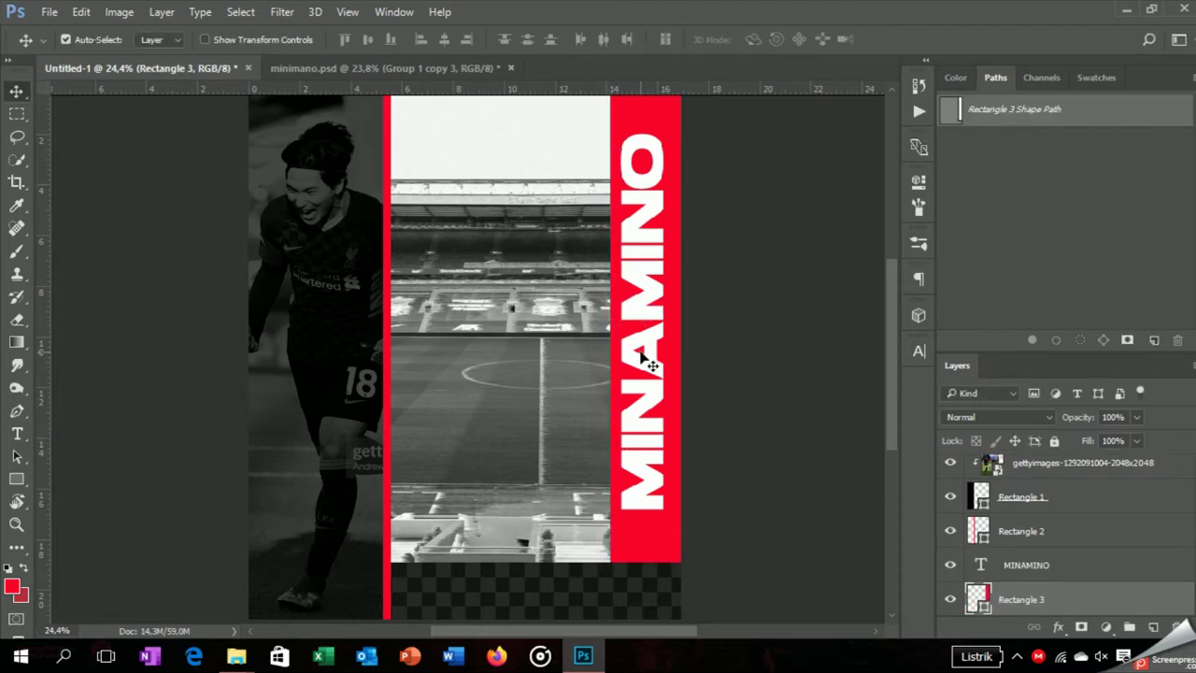
- Re-rotate MINAMINO to vertical and nudge it upward on the red bar
{"action": "left_click", "coordinate": [642, 356]}
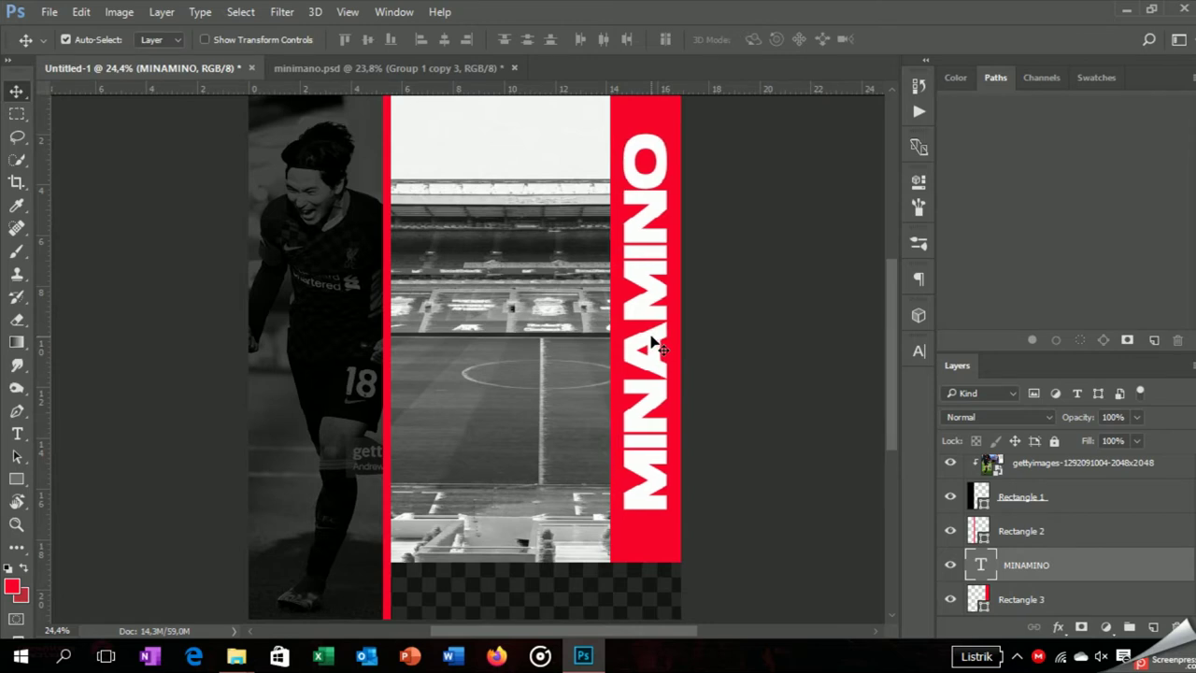
{"action": "key", "text": "ctrl+t"}
{"action": "right_click", "coordinate": [654, 84]}
{"action": "left_click", "coordinate": [732, 333]}
{"action": "right_click", "coordinate": [654, 315]}
{"action": "left_click", "coordinate": [747, 551]}
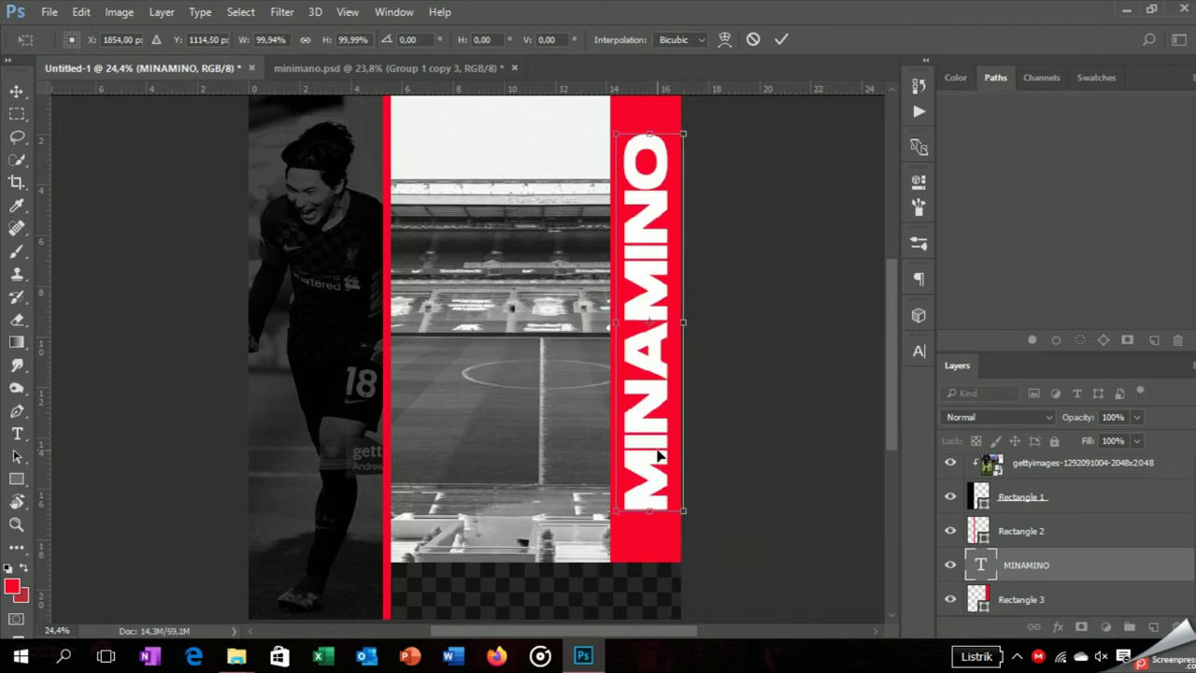
{"action": "key", "text": "Return"}
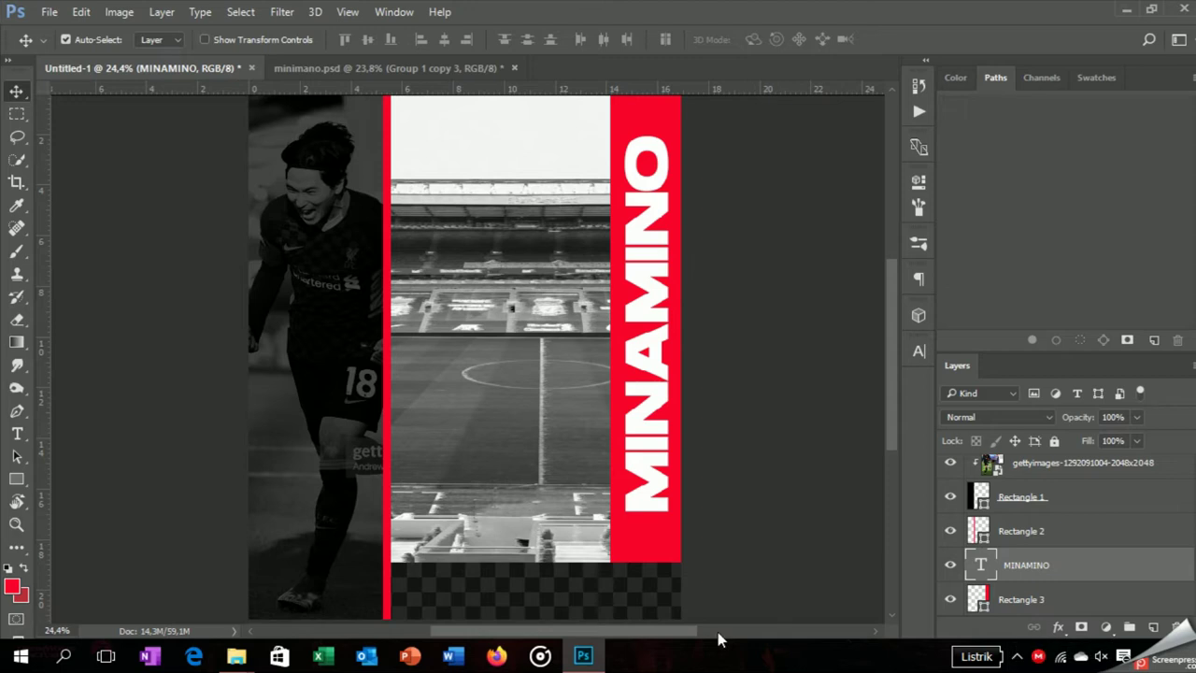
{"action": "left_click", "coordinate": [687, 539]}
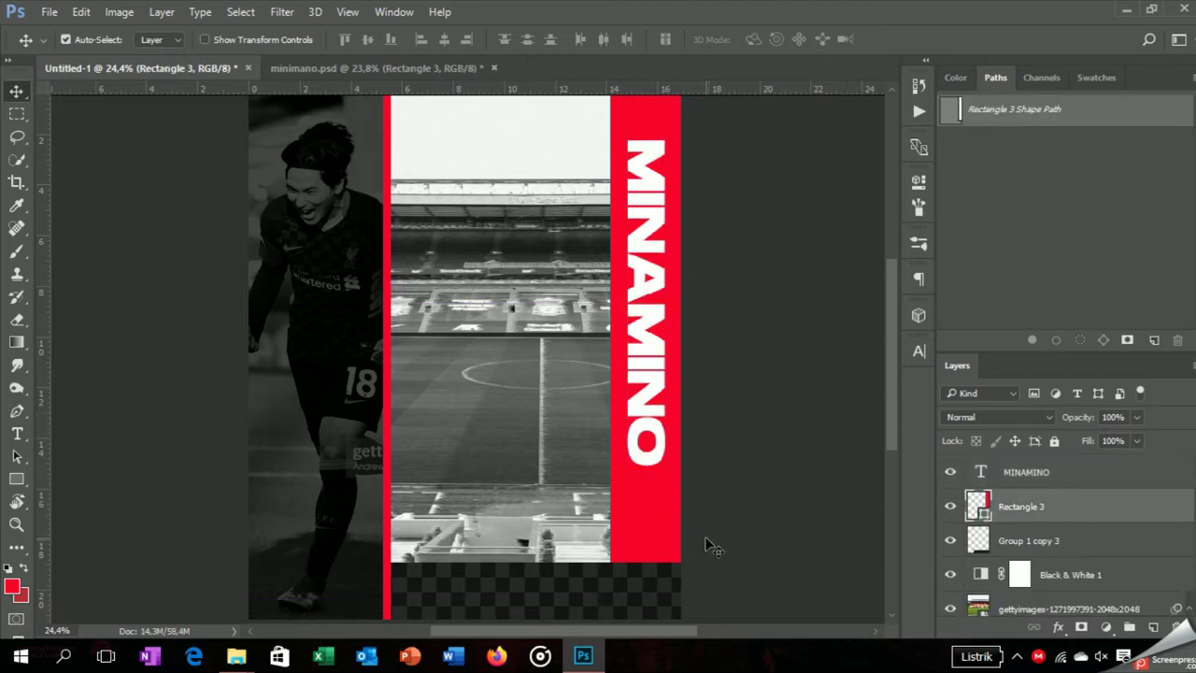
{"action": "left_click", "coordinate": [641, 420]}
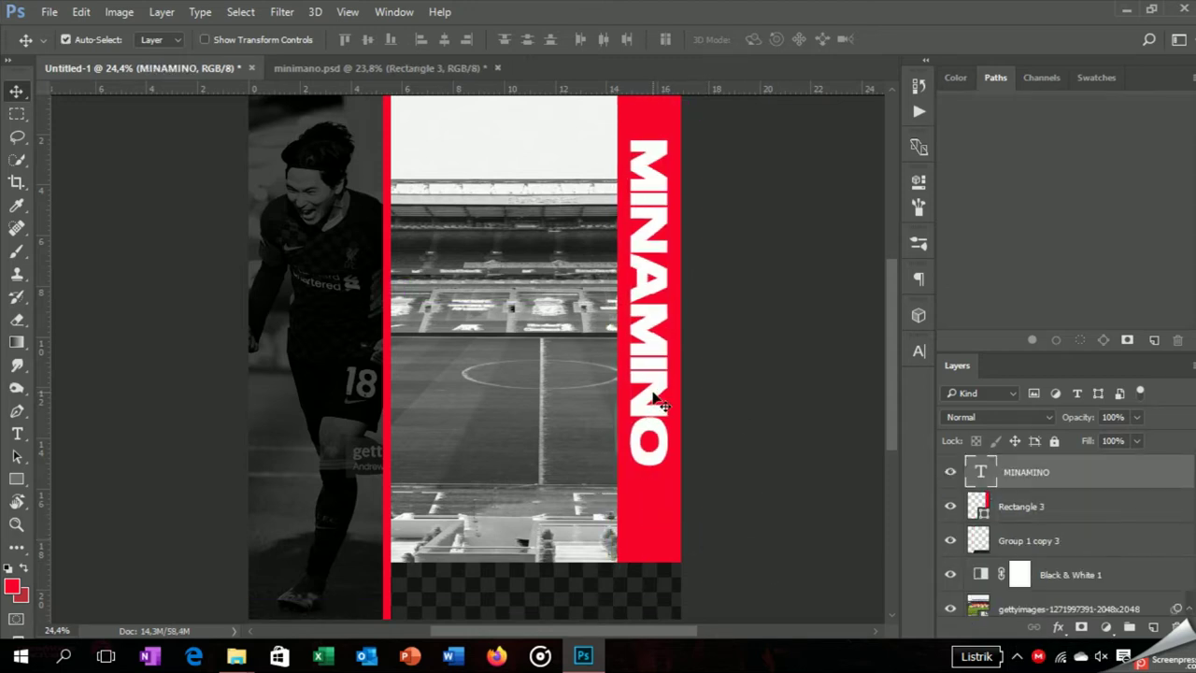
{"action": "key", "text": "shift+Up"}
{"action": "key", "text": "shift+Up"}
{"action": "key", "text": "shift+Up"}
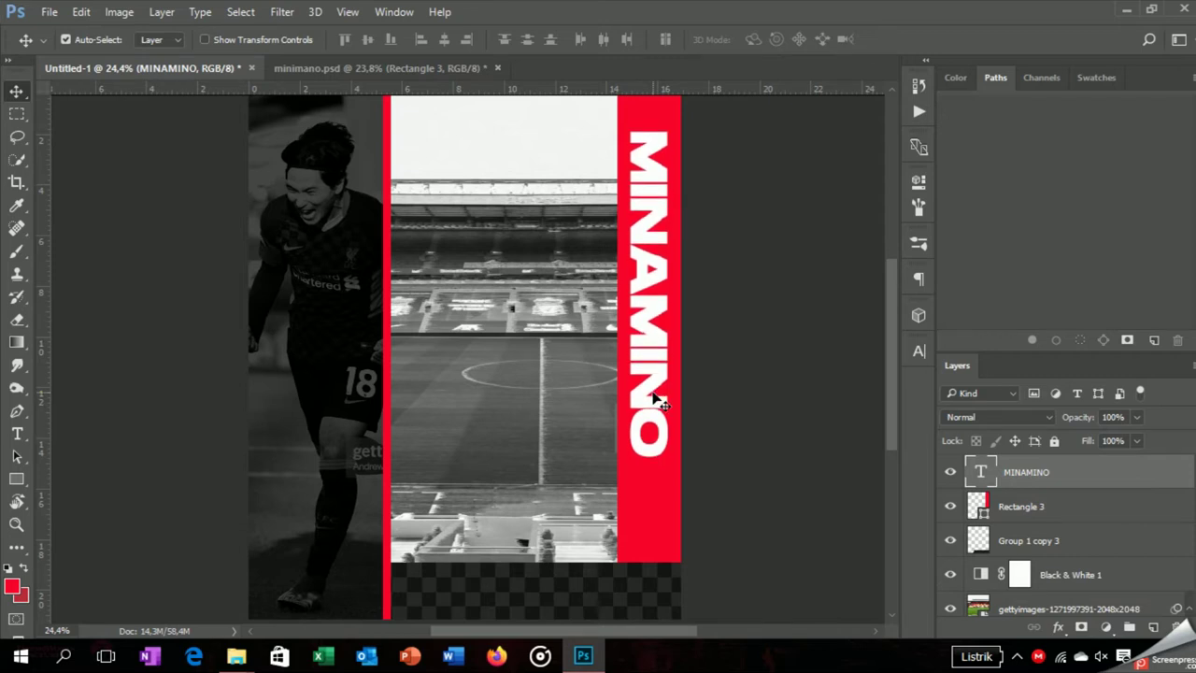
{"action": "key", "text": "t"}
{"action": "left_click", "coordinate": [211, 116]}
- Create TAKUMI text, scale it and place it at the top of the red bar
{"action": "left_click", "coordinate": [218, 39]}
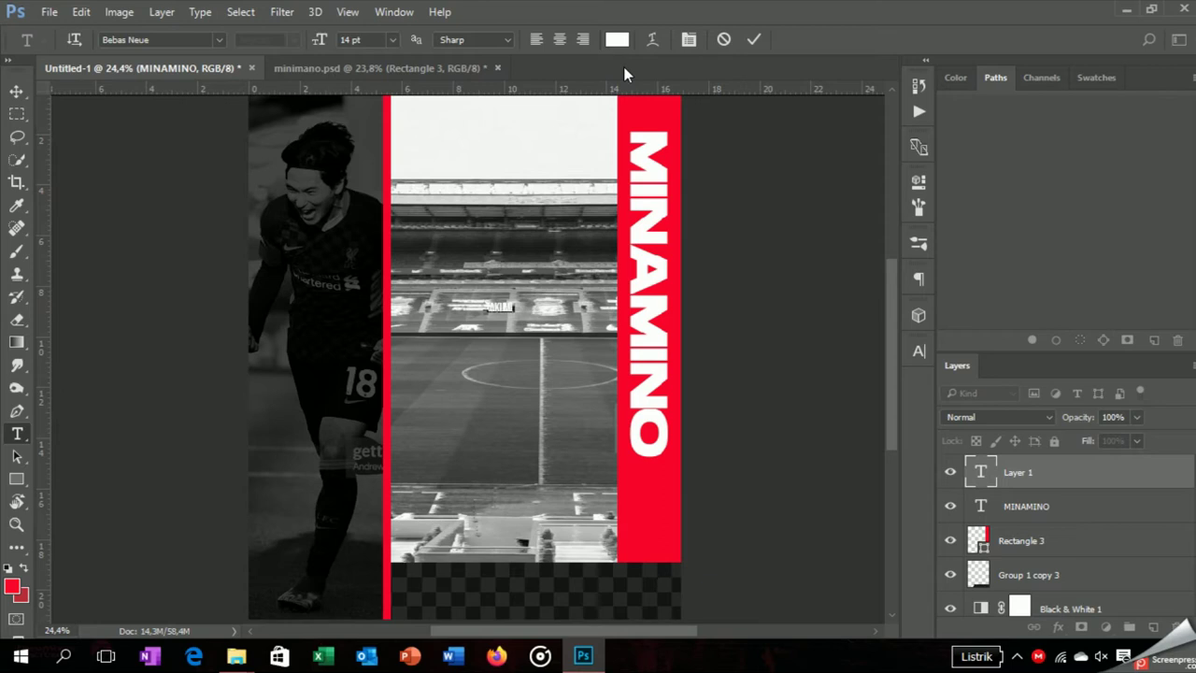
{"action": "key", "text": "ctrl+Return"}
{"action": "key", "text": "ctrl+t"}
{"action": "scroll", "coordinate": [504, 312], "scroll_direction": "up", "scroll_amount": 3}
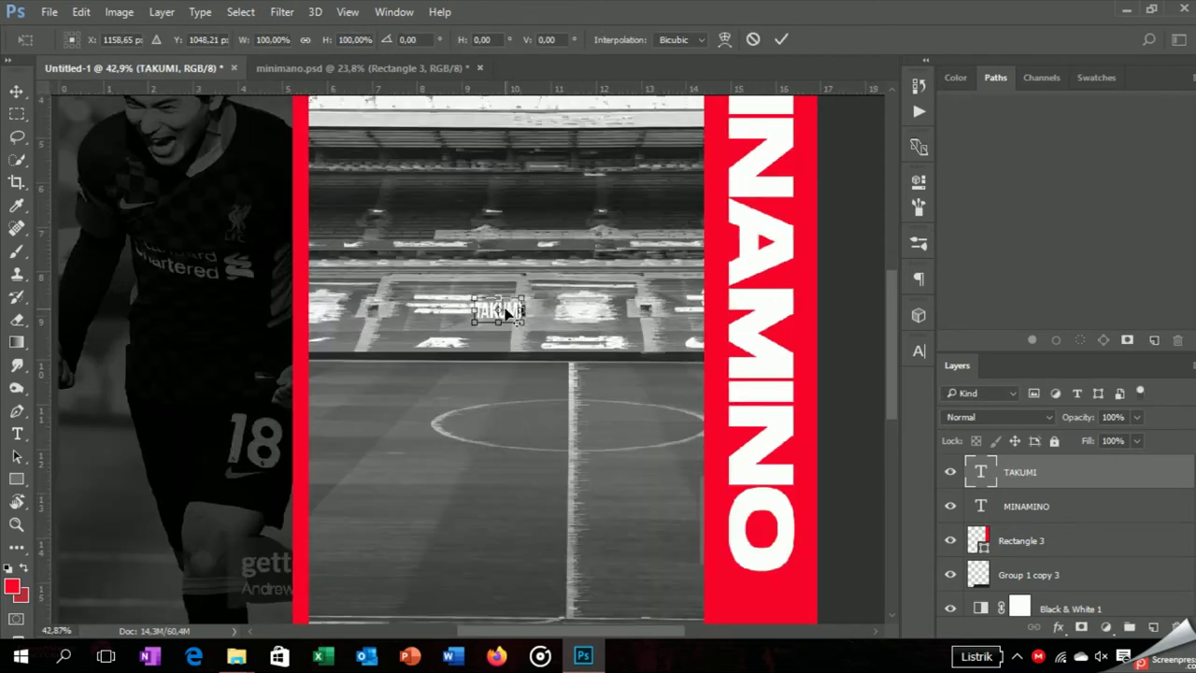
{"action": "mouse_move", "coordinate": [514, 311]}
{"action": "left_mouse_down"}
{"action": "mouse_move", "coordinate": [461, 427]}
{"action": "mouse_move", "coordinate": [665, 197]}
{"action": "mouse_move", "coordinate": [687, 121]}
{"action": "mouse_move", "coordinate": [597, 294]}
{"action": "mouse_move", "coordinate": [663, 269]}
{"action": "left_mouse_up"}
{"action": "key", "text": "Return"}
{"action": "key", "text": "v"}
{"action": "scroll", "coordinate": [598, 280], "scroll_direction": "up", "scroll_amount": 2}
{"action": "key", "text": "ctrl+t"}
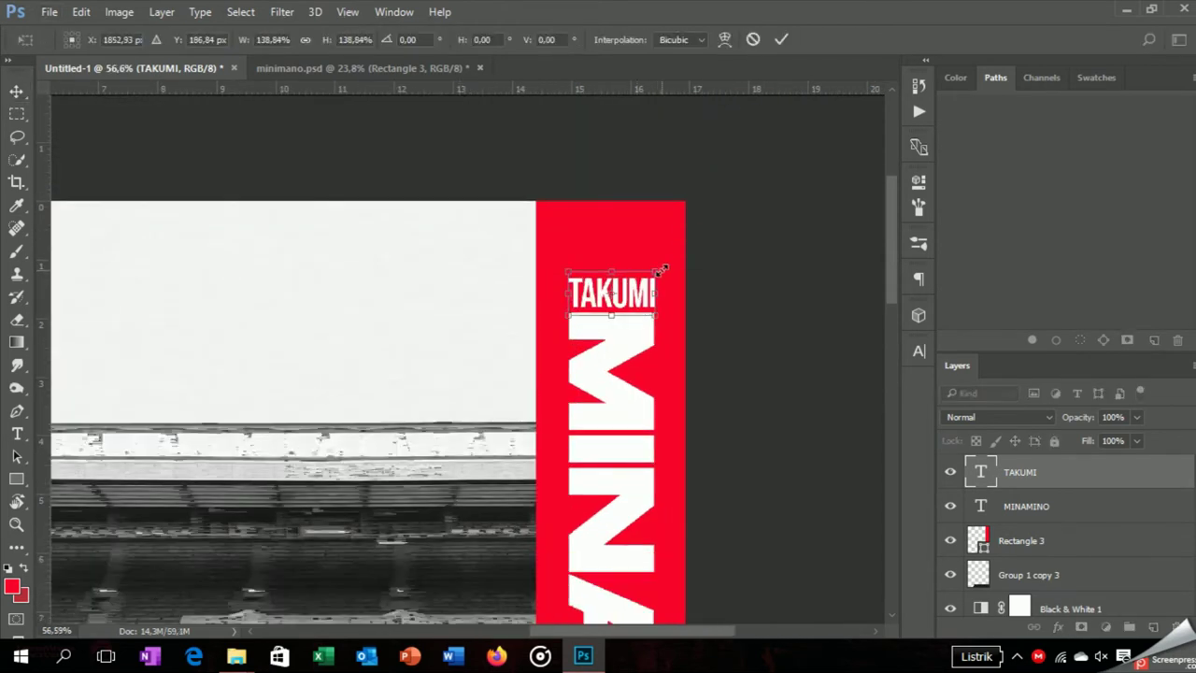
{"action": "key", "text": "Return"}
- Select both TAKUMI and MINAMINO and nudge them upward together
{"action": "left_click", "coordinate": [1049, 512], "text": "shift"}
{"action": "key", "text": "shift+Up"}
{"action": "key", "text": "shift+Up"}
{"action": "key", "text": "shift+Up"}
{"action": "key", "text": "shift+Up"}
{"action": "key", "text": "shift+Up"}
{"action": "key", "text": "shift+Up"}
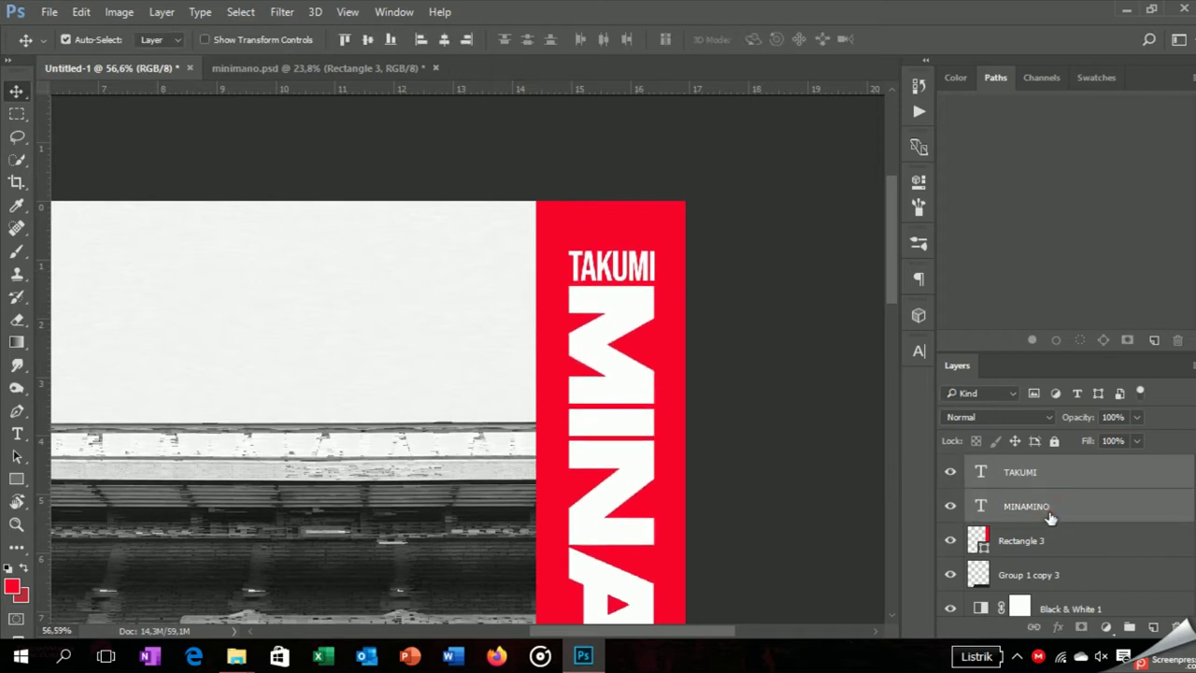
{"action": "key", "text": "shift+Up"}
{"action": "key", "text": "shift+Up"}
{"action": "key", "text": "shift+Up"}
{"action": "key", "text": "shift+Up"}
{"action": "scroll", "coordinate": [686, 494], "scroll_direction": "down", "scroll_amount": 3}
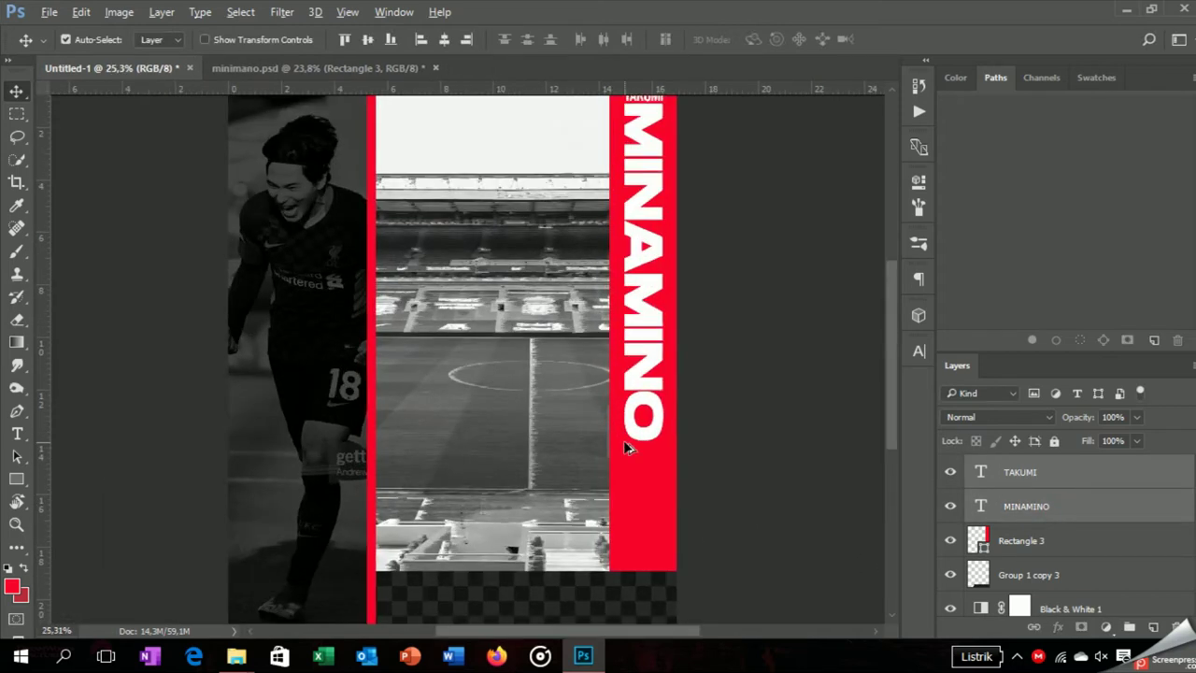
{"action": "scroll", "coordinate": [626, 448], "scroll_direction": "up", "scroll_amount": 1}
{"action": "scroll", "coordinate": [688, 347], "scroll_direction": "up", "scroll_amount": 1}
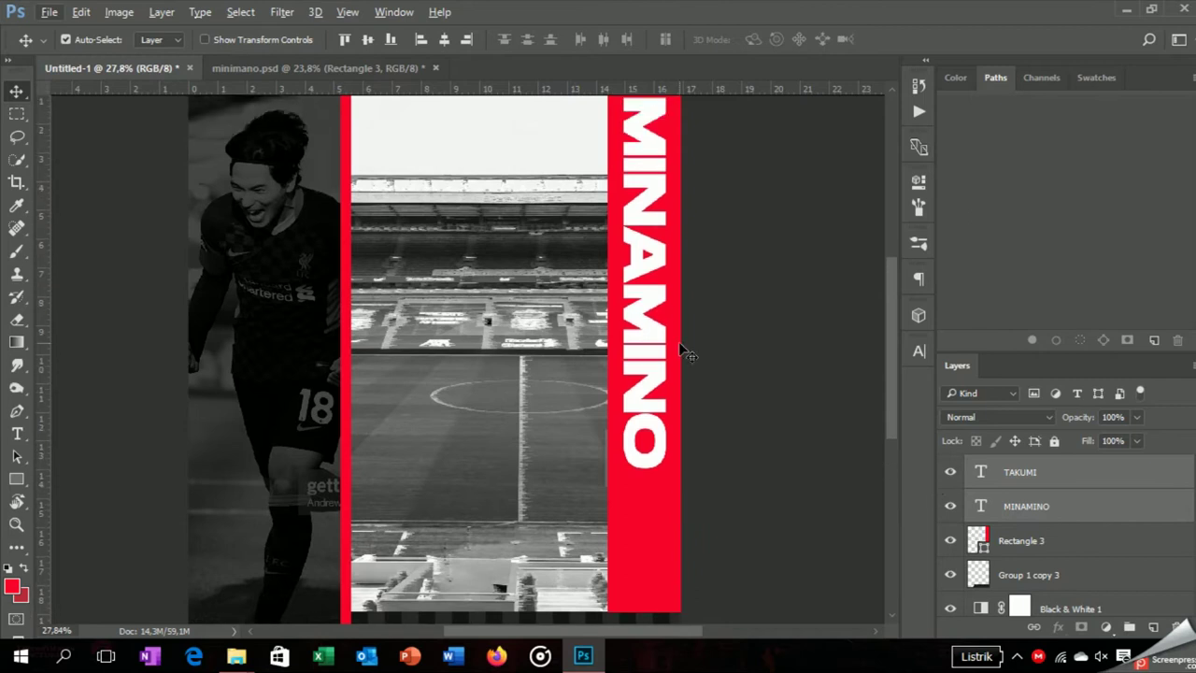
- Enlarge MINAMINO slightly, to about 107%
{"action": "key", "text": "ctrl+t"}
{"action": "left_click_drag", "start_coordinate": [667, 477], "coordinate": [672, 492]}
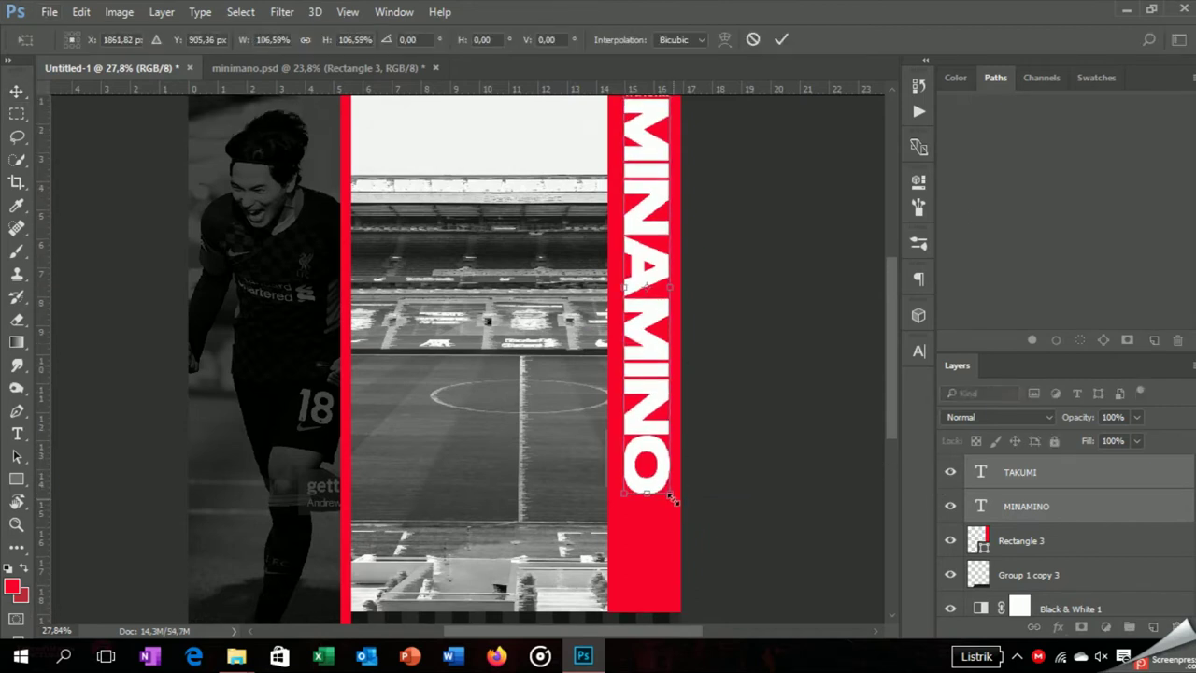
{"action": "key", "text": "Return"}
{"action": "scroll", "coordinate": [678, 500], "scroll_direction": "up", "scroll_amount": 1}
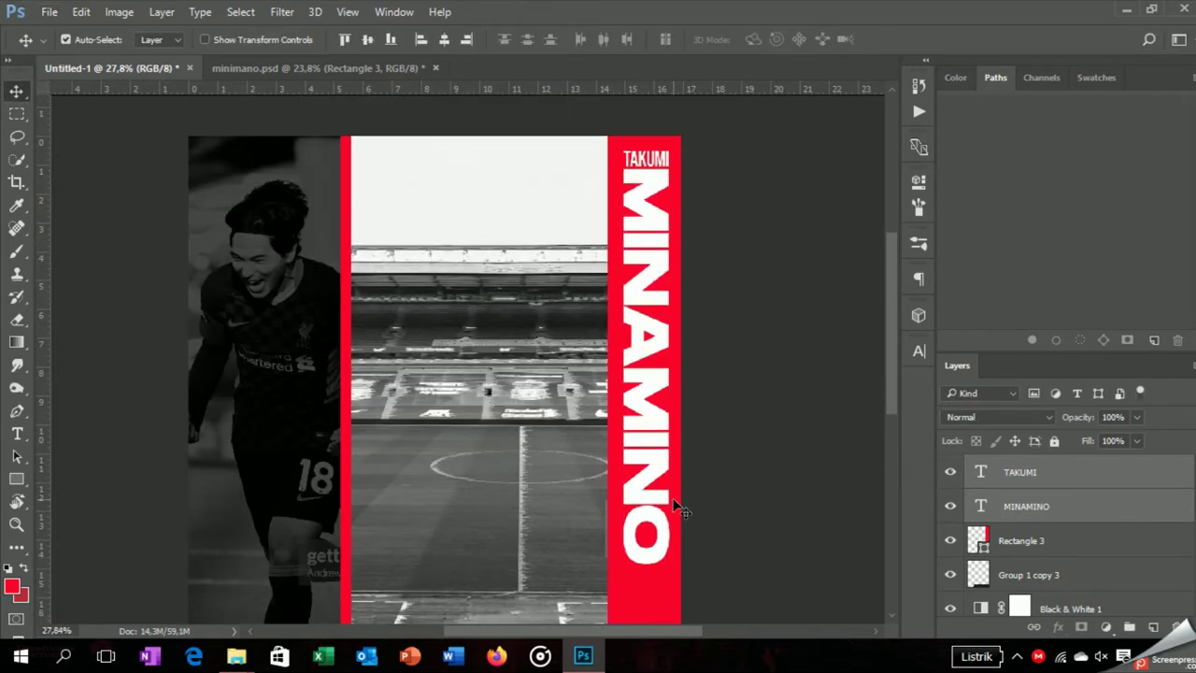
{"action": "scroll", "coordinate": [670, 501], "scroll_direction": "down", "scroll_amount": 5}
{"action": "scroll", "coordinate": [643, 459], "scroll_direction": "up", "scroll_amount": 5}
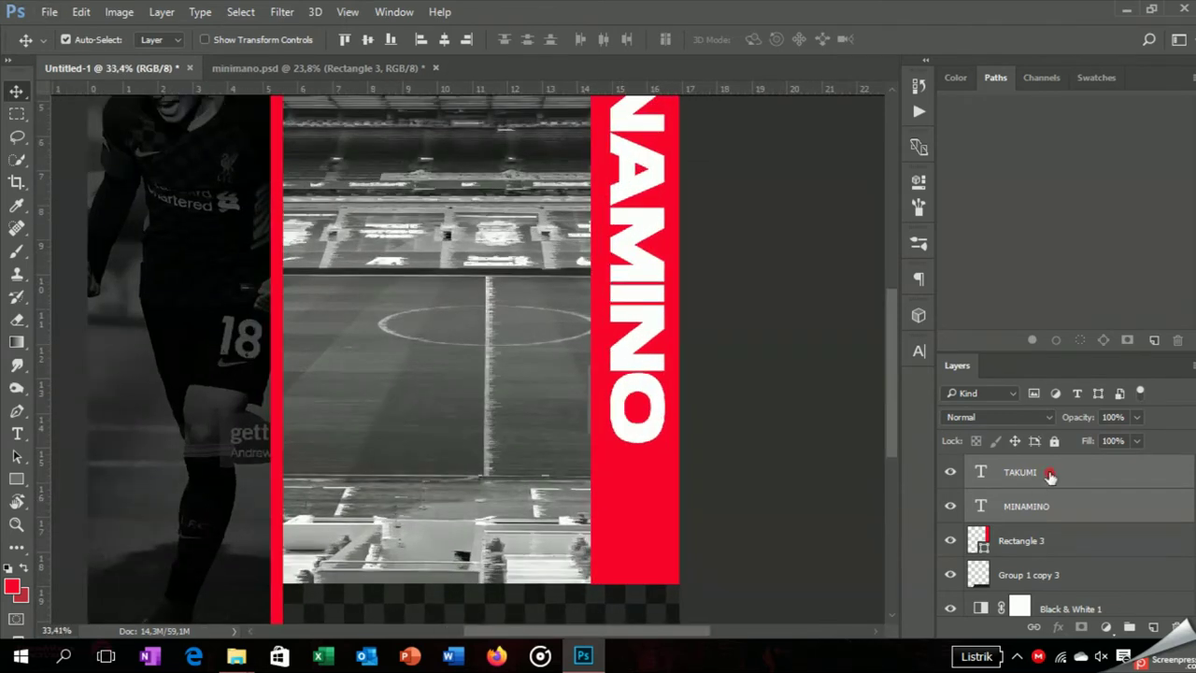
- Duplicate the red strip rectangle and shorten the copy into a block below the name strip
{"action": "left_click", "coordinate": [1050, 475]}
{"action": "key", "text": "u"}
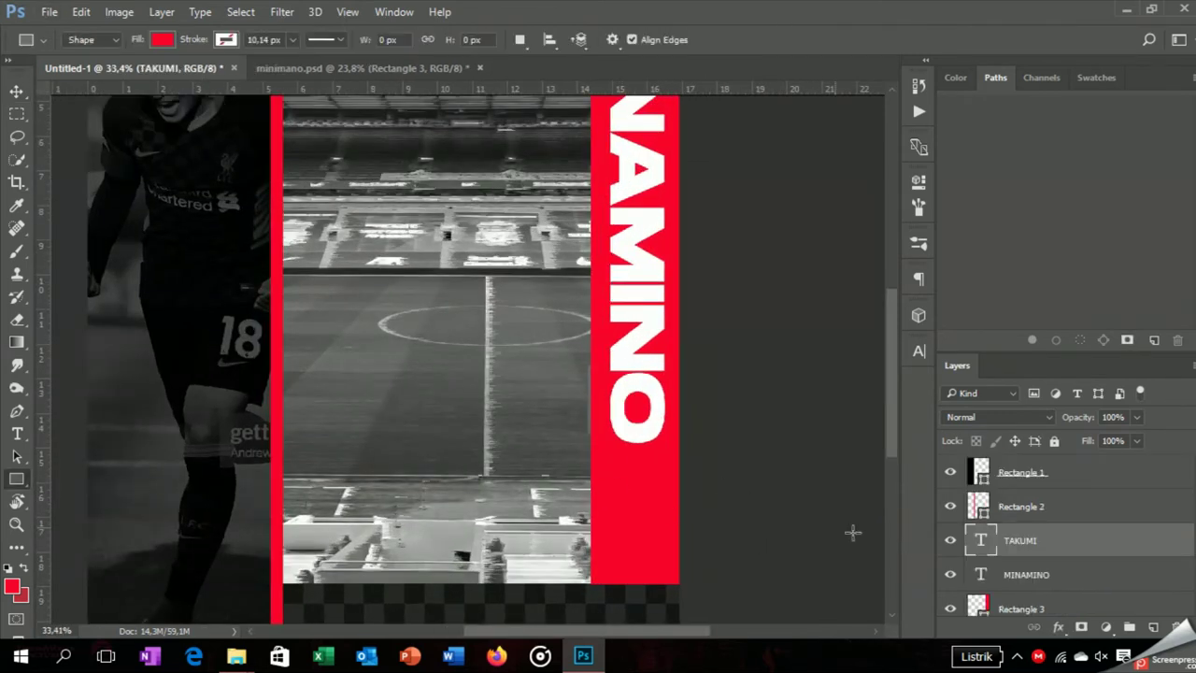
{"action": "key", "text": "v"}
{"action": "scroll", "coordinate": [1046, 560], "scroll_direction": "down", "scroll_amount": 1}
{"action": "left_click", "coordinate": [1046, 571]}
{"action": "key", "text": "ctrl+j"}
{"action": "left_click_drag", "start_coordinate": [1046, 575], "coordinate": [1027, 502]}
{"action": "scroll", "coordinate": [708, 325], "scroll_direction": "up", "scroll_amount": 3}
{"action": "scroll", "coordinate": [658, 284], "scroll_direction": "down", "scroll_amount": 2}
{"action": "key", "text": "ctrl+t"}
{"action": "left_click_drag", "start_coordinate": [651, 109], "coordinate": [668, 476]}
{"action": "key", "text": "Return"}
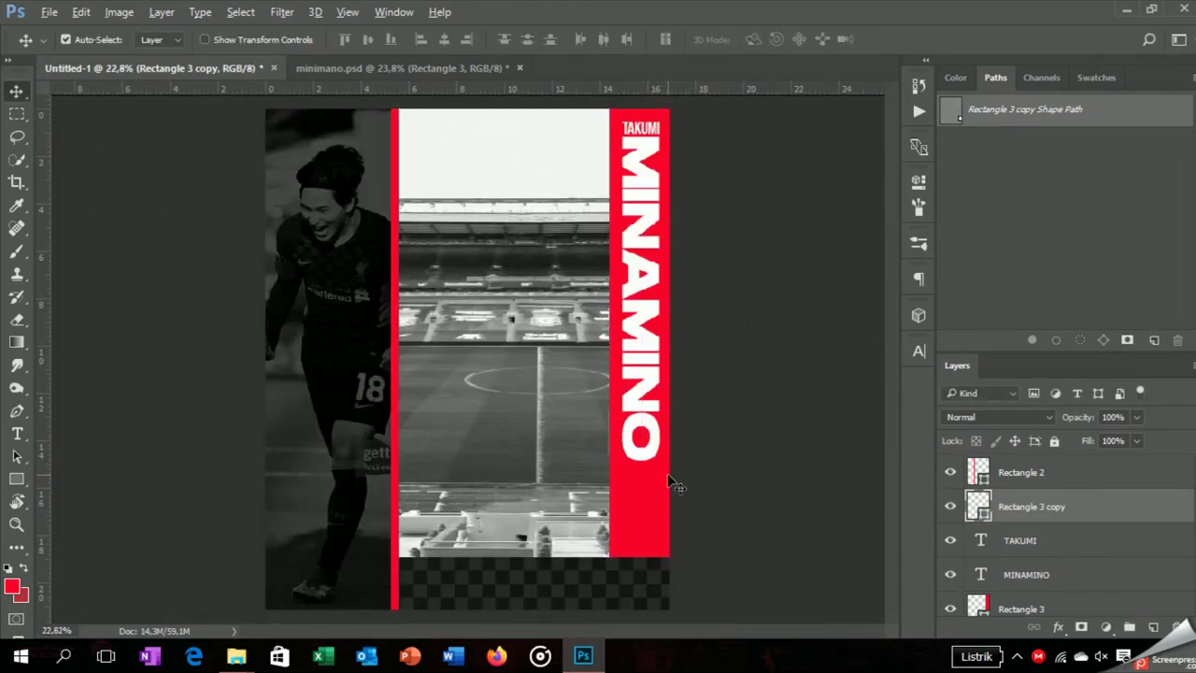
- Place the number-18 shirt photo, clip it to the short block and scale it to about 69%
{"action": "key", "text": "alt+Tab"}
{"action": "mouse_move", "coordinate": [703, 405]}
{"action": "left_mouse_down"}
{"action": "mouse_move", "coordinate": [638, 435]}
{"action": "mouse_move", "coordinate": [860, 578]}
{"action": "mouse_move", "coordinate": [848, 547]}
{"action": "left_mouse_up"}
{"action": "key", "text": "Return"}
{"action": "right_click", "coordinate": [1037, 505]}
{"action": "left_click", "coordinate": [694, 459]}
{"action": "left_click_drag", "start_coordinate": [654, 520], "coordinate": [665, 568]}
{"action": "key", "text": "ctrl+t"}
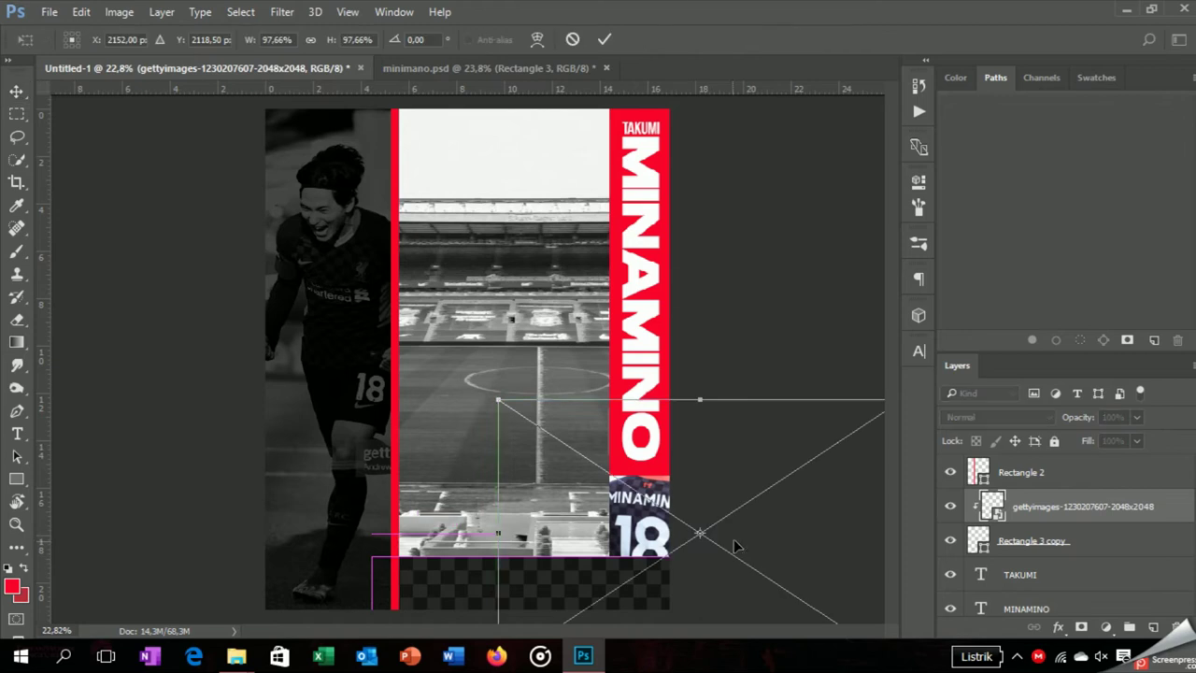
{"action": "left_click_drag", "start_coordinate": [480, 401], "coordinate": [580, 492]}
{"action": "left_click_drag", "start_coordinate": [770, 557], "coordinate": [713, 528]}
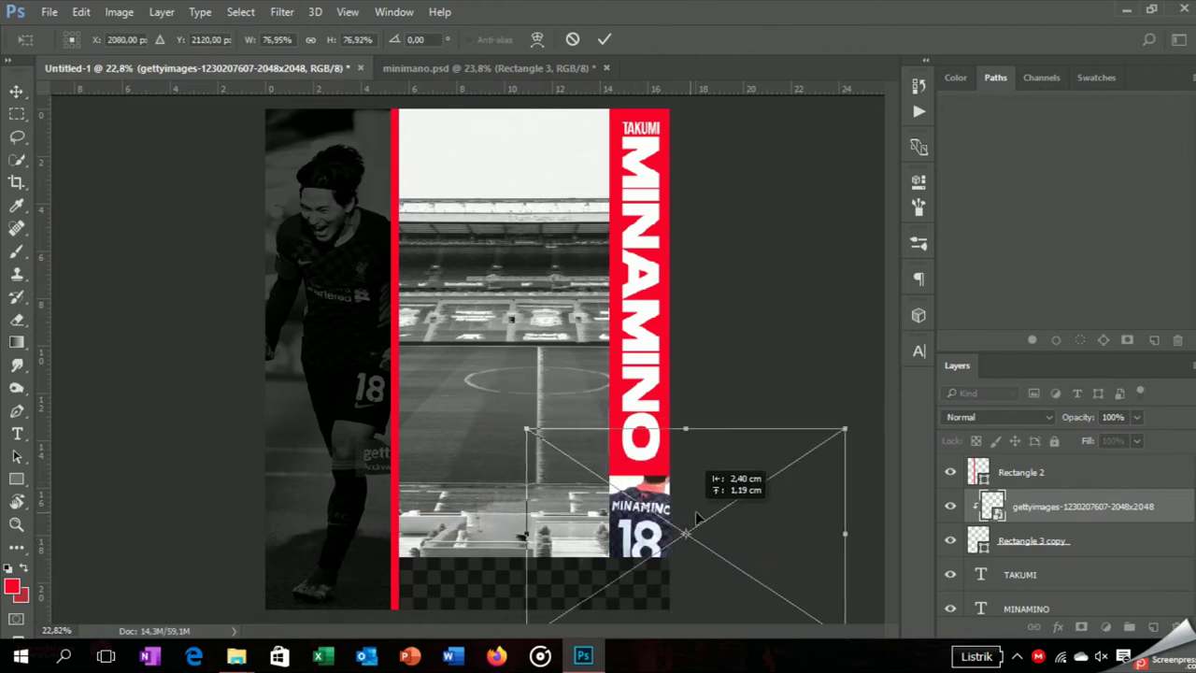
{"action": "left_click_drag", "start_coordinate": [856, 446], "coordinate": [772, 473]}
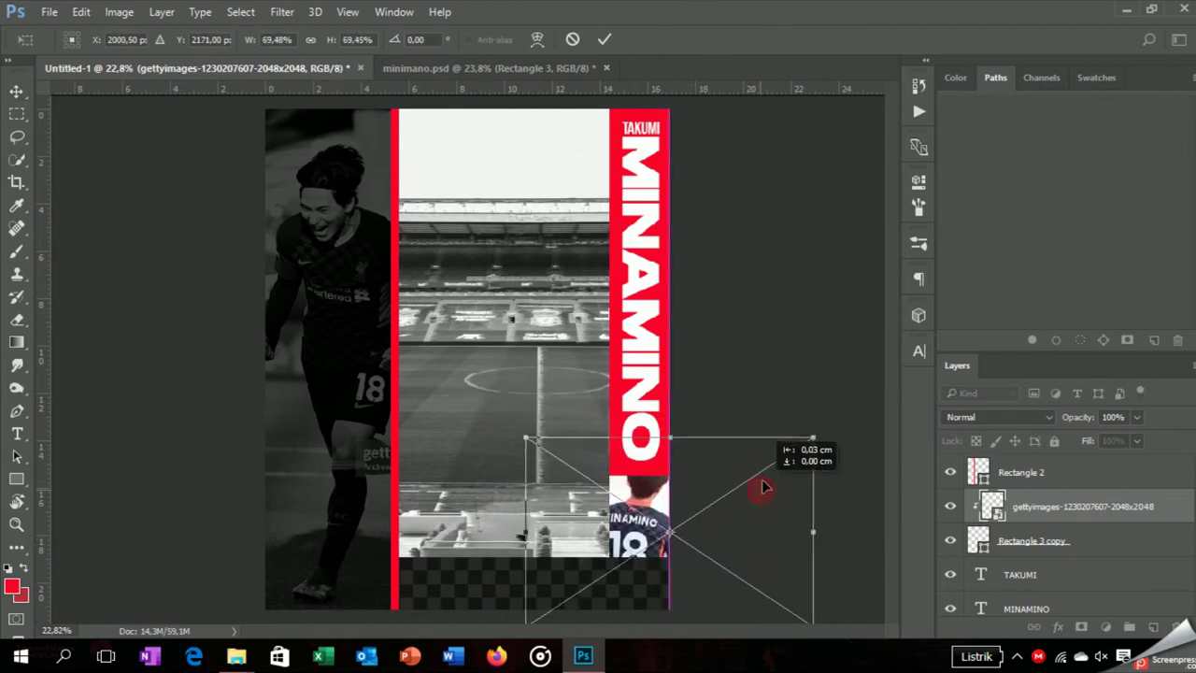
{"action": "key", "text": "Return"}
- Copy the Gradient Map onto the gettyimages shirt photo as a clipped layer, rendering it dark grayscale
{"action": "scroll", "coordinate": [1176, 540], "scroll_direction": "up", "scroll_amount": 2}
{"action": "scroll", "coordinate": [1079, 509], "scroll_direction": "up", "scroll_amount": 1}
{"action": "left_click", "coordinate": [1079, 505]}
{"action": "left_click", "coordinate": [1105, 627]}
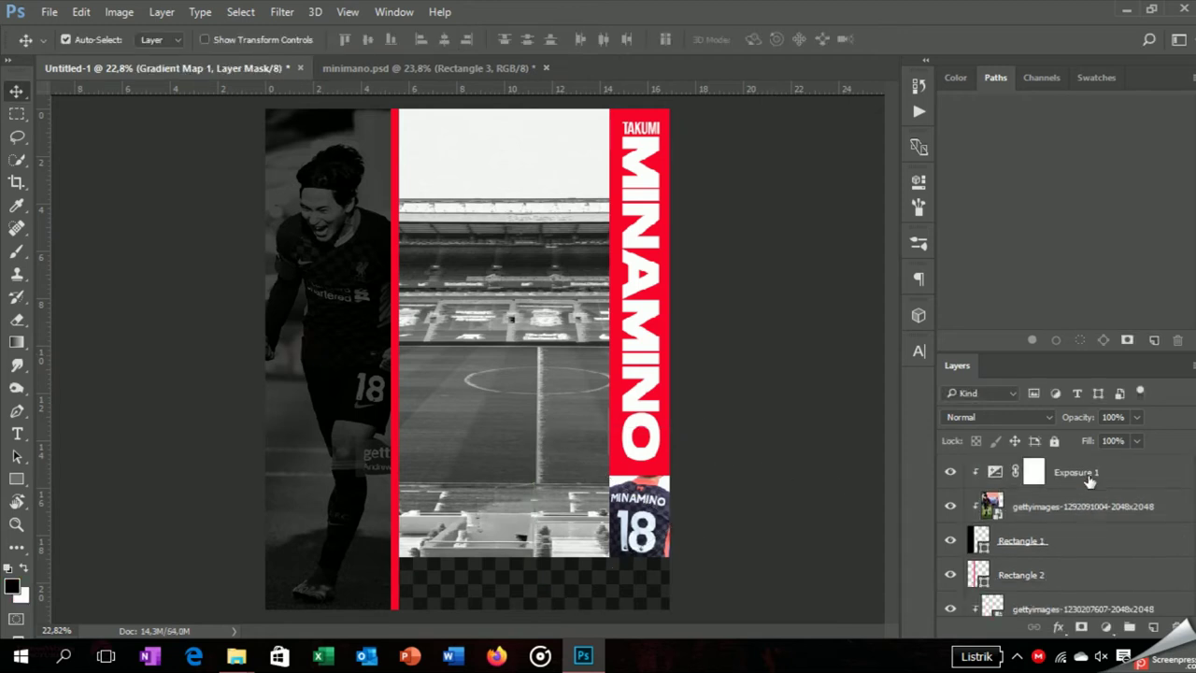
{"action": "left_click_drag", "start_coordinate": [1083, 464], "coordinate": [1062, 514]}
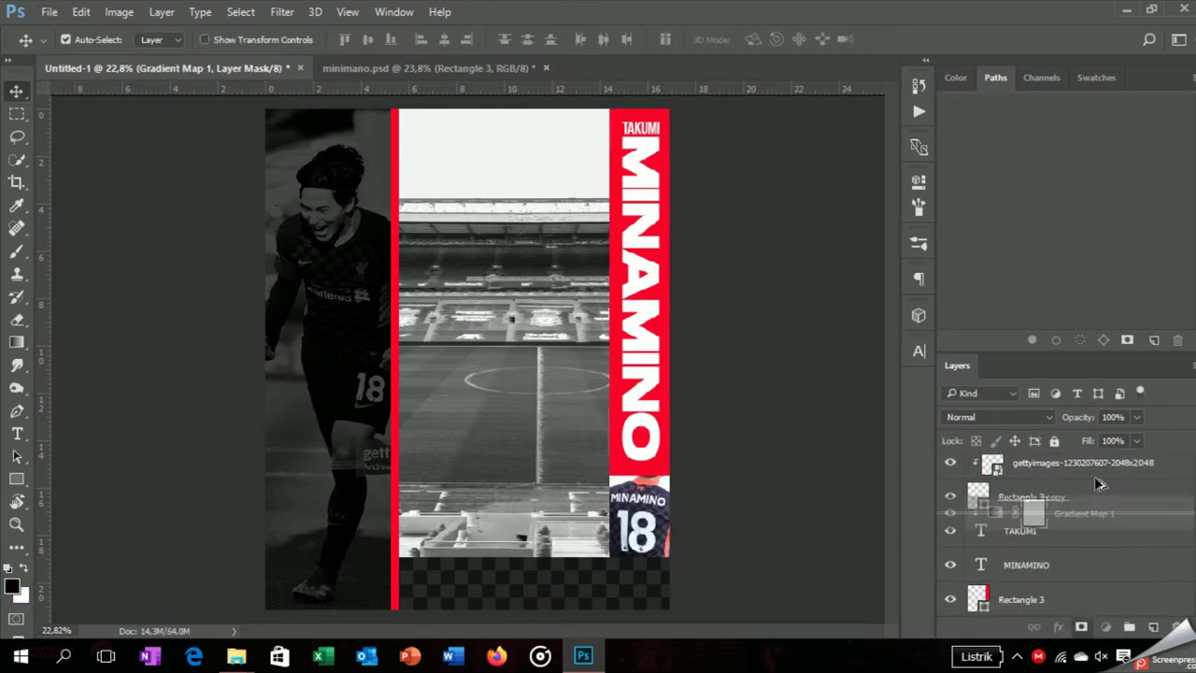
{"action": "right_click", "coordinate": [1062, 514]}
{"action": "left_click", "coordinate": [757, 406]}
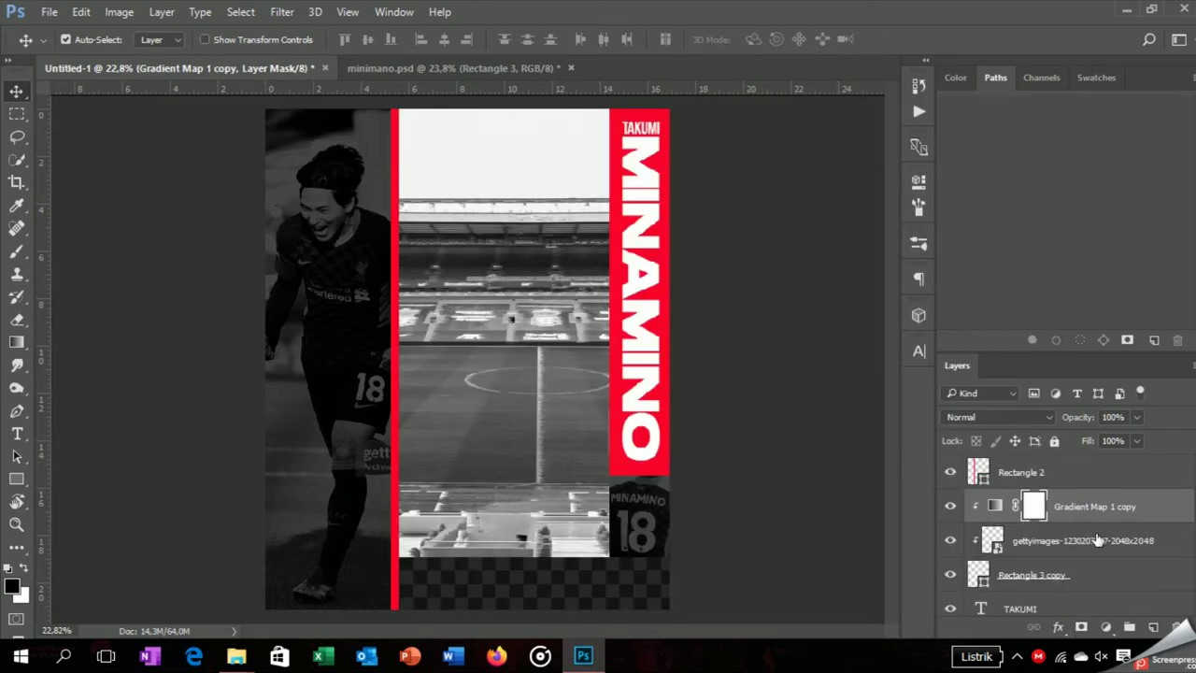
{"action": "scroll", "coordinate": [1093, 561], "scroll_direction": "up", "scroll_amount": 3}
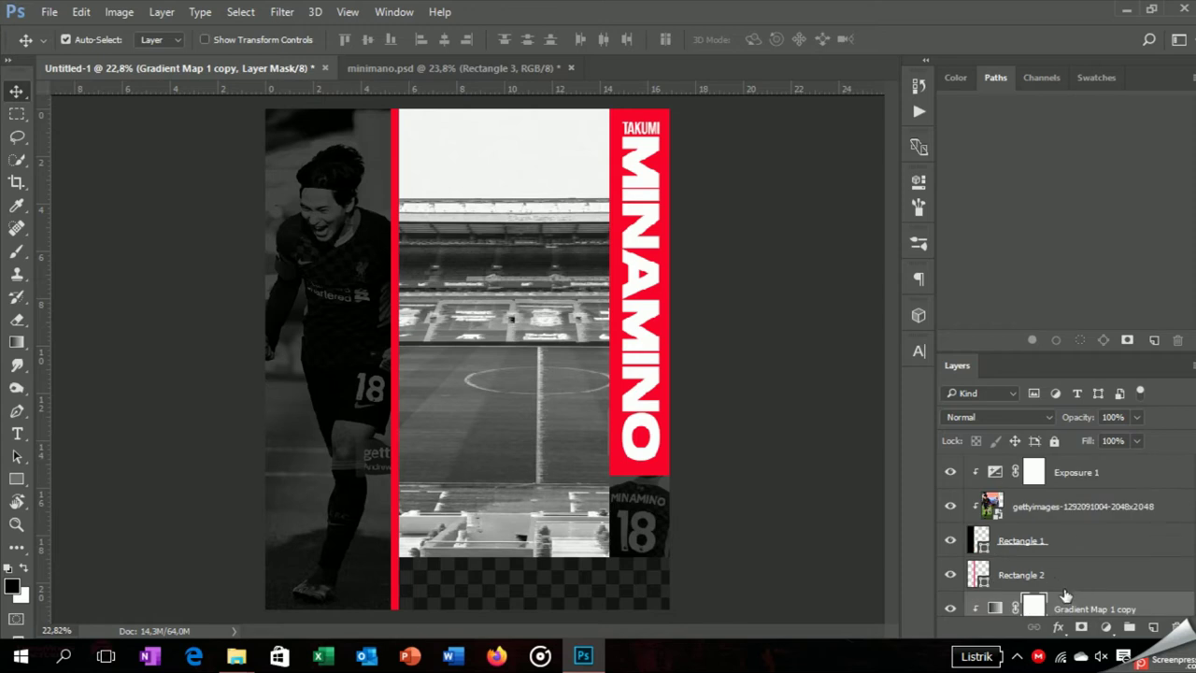
- Draw Rectangle 4 and centre it within the stadium panel
{"action": "key", "text": "u"}
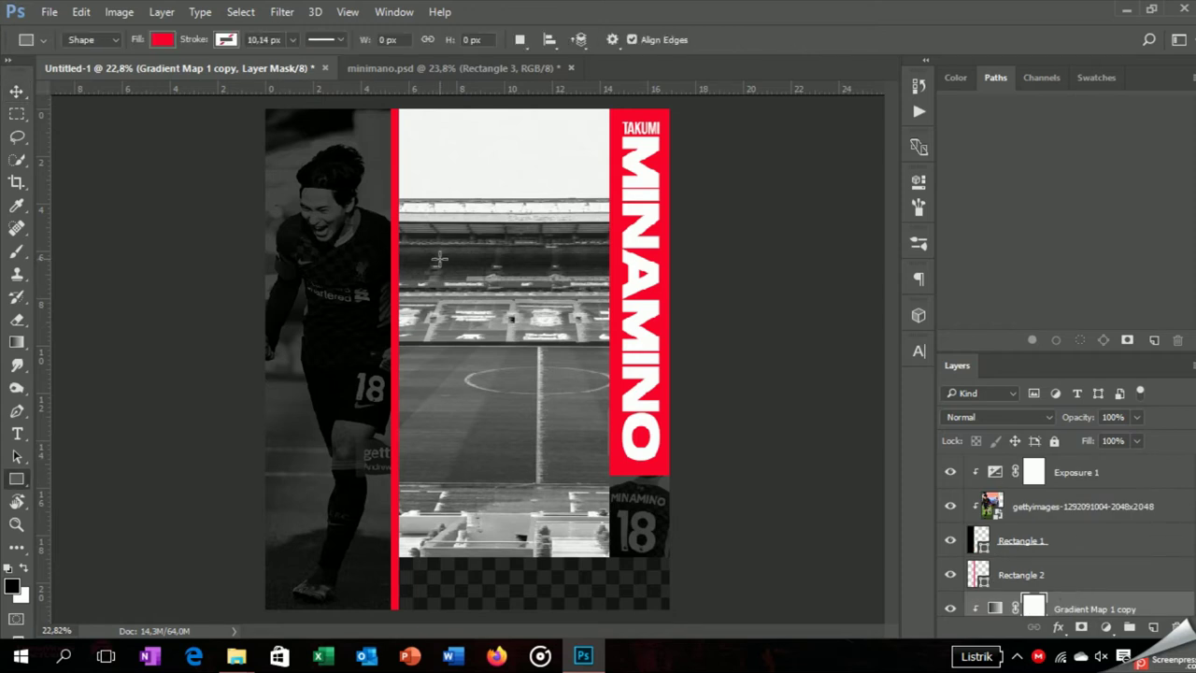
{"action": "left_click_drag", "start_coordinate": [438, 259], "coordinate": [592, 480]}
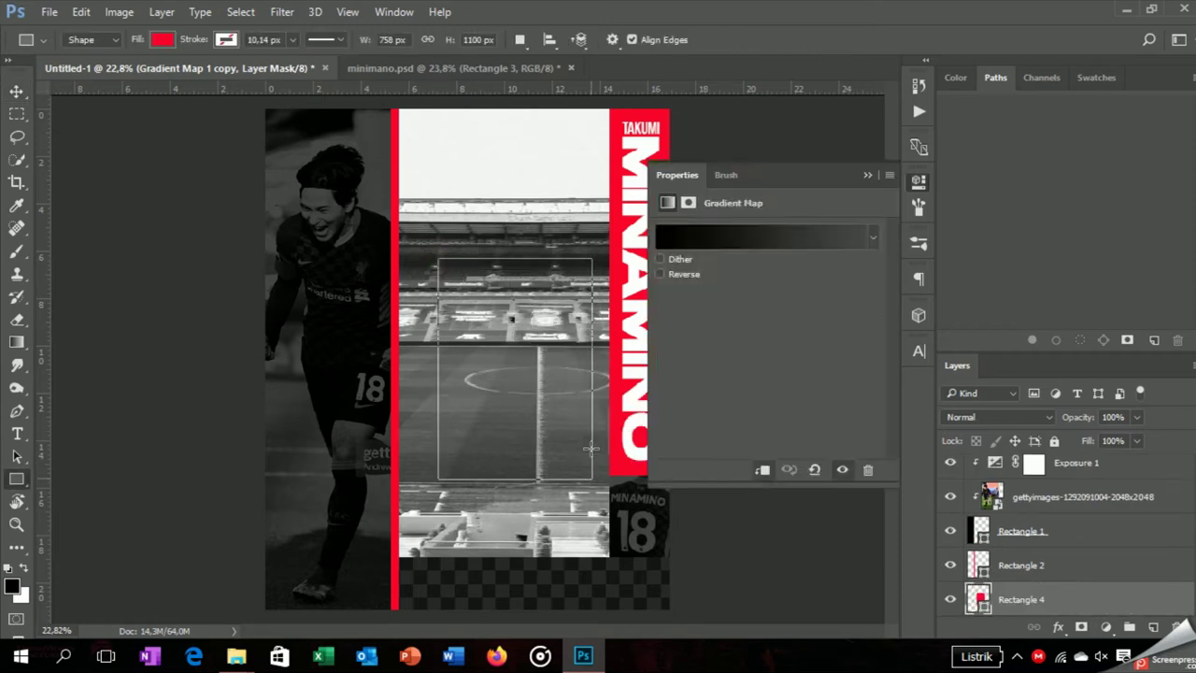
{"action": "left_click", "coordinate": [868, 176]}
{"action": "key", "text": "v"}
{"action": "left_click_drag", "start_coordinate": [533, 408], "coordinate": [552, 375]}
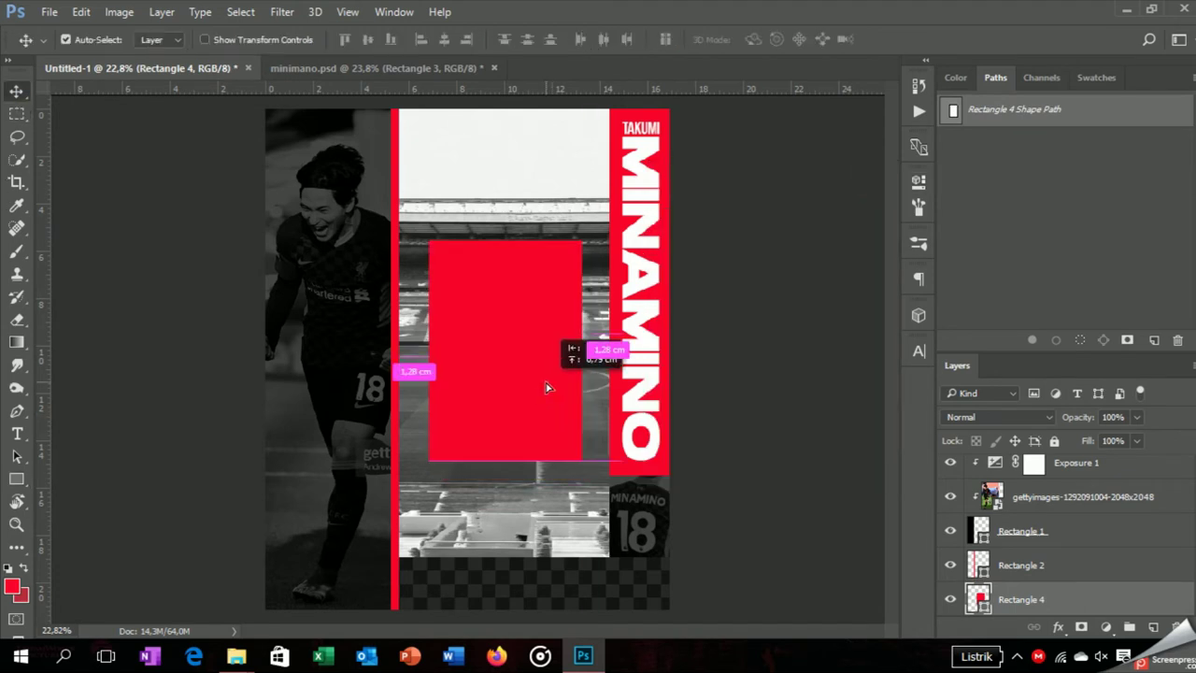
- Place the 5fff6feac5b12 brick gate photo, enlarge it and clip it into Rectangle 4
{"action": "left_click", "coordinate": [236, 657]}
{"action": "left_click", "coordinate": [89, 574]}
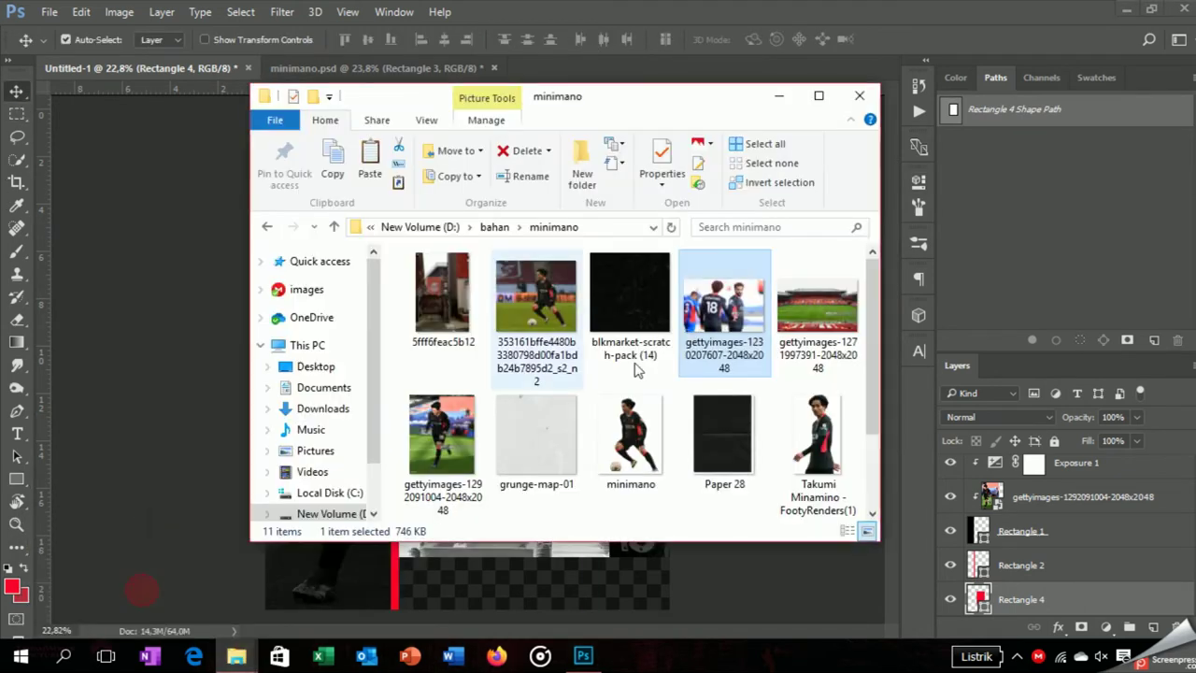
{"action": "left_click_drag", "start_coordinate": [441, 292], "coordinate": [478, 558]}
{"action": "left_click_drag", "start_coordinate": [520, 318], "coordinate": [527, 340]}
{"action": "left_click_drag", "start_coordinate": [542, 434], "coordinate": [623, 546]}
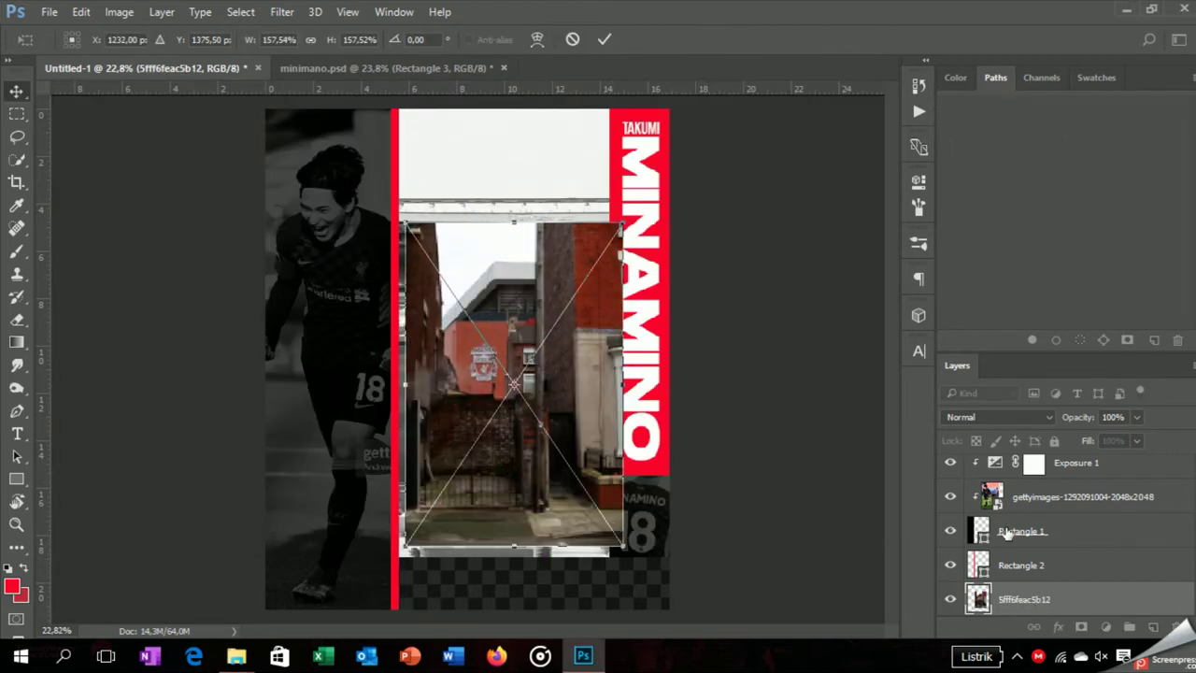
{"action": "key", "text": "Return"}
{"action": "right_click", "coordinate": [1008, 532]}
{"action": "left_click", "coordinate": [838, 430]}
{"action": "left_click_drag", "start_coordinate": [537, 355], "coordinate": [526, 303]}
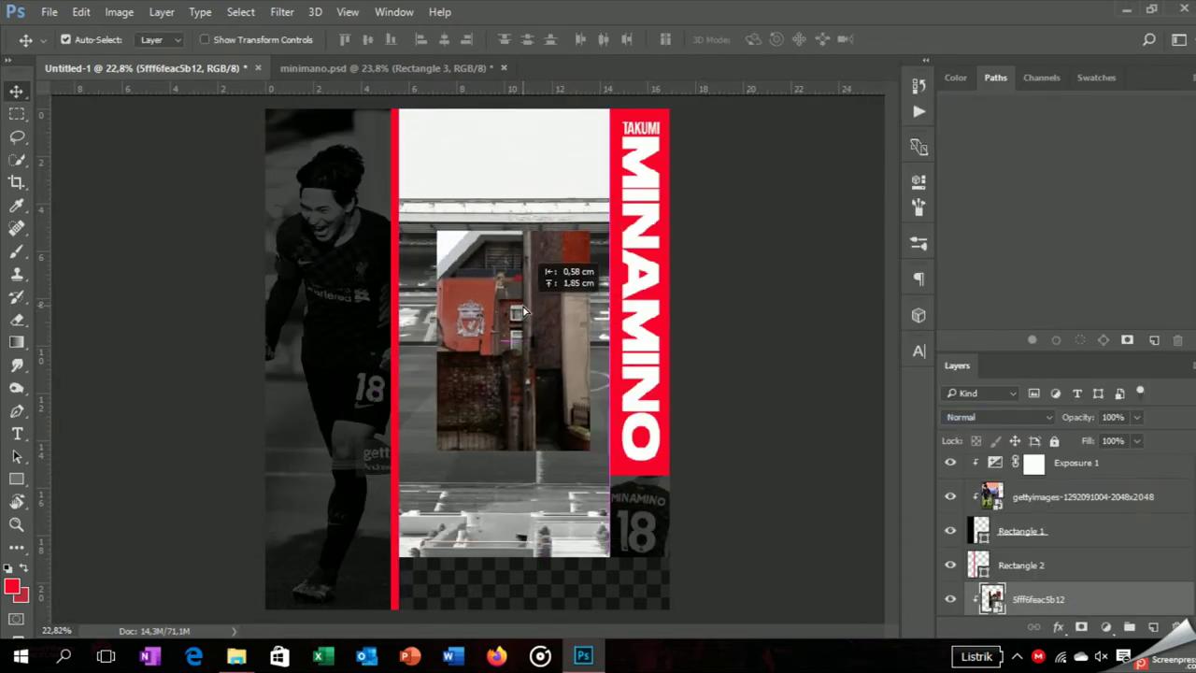
- Add a Gradient Map 2 adjustment layer above the gate photo
{"action": "scroll", "coordinate": [1099, 582], "scroll_direction": "down", "scroll_amount": 1}
{"action": "left_click", "coordinate": [1107, 624]}
{"action": "left_click", "coordinate": [1111, 577]}
- Clip Gradient Map 2, reverse it and set its stops from bright red to deep red 940616
{"action": "left_click", "coordinate": [761, 469]}
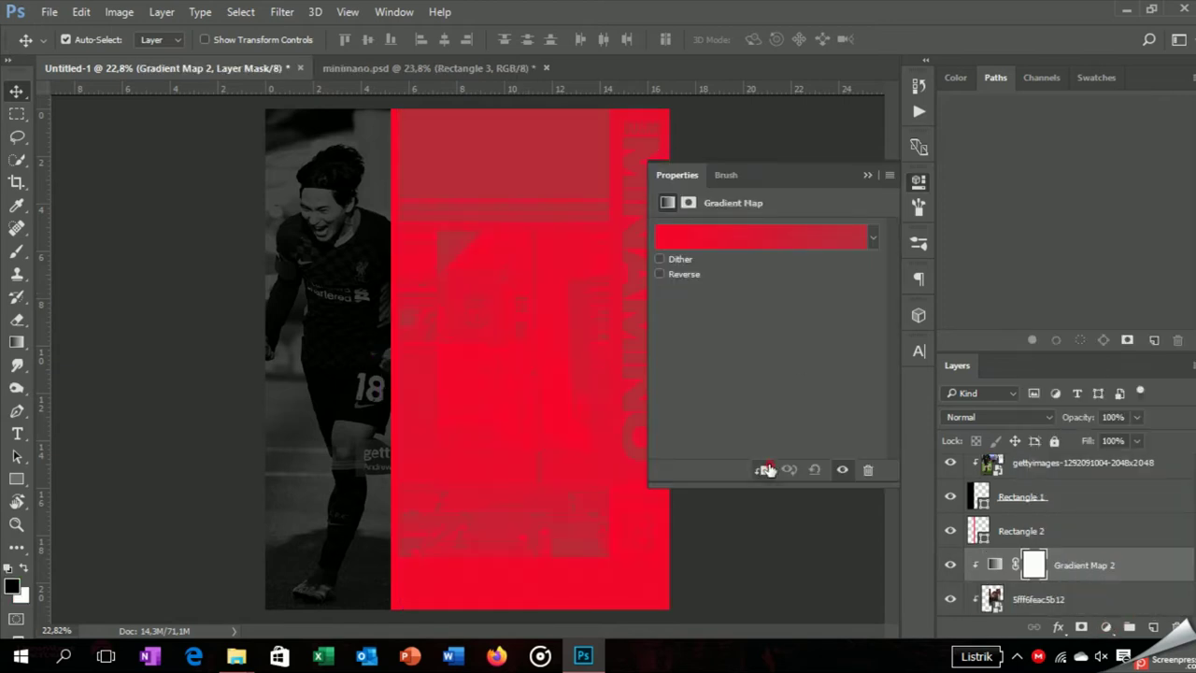
{"action": "left_click", "coordinate": [686, 274]}
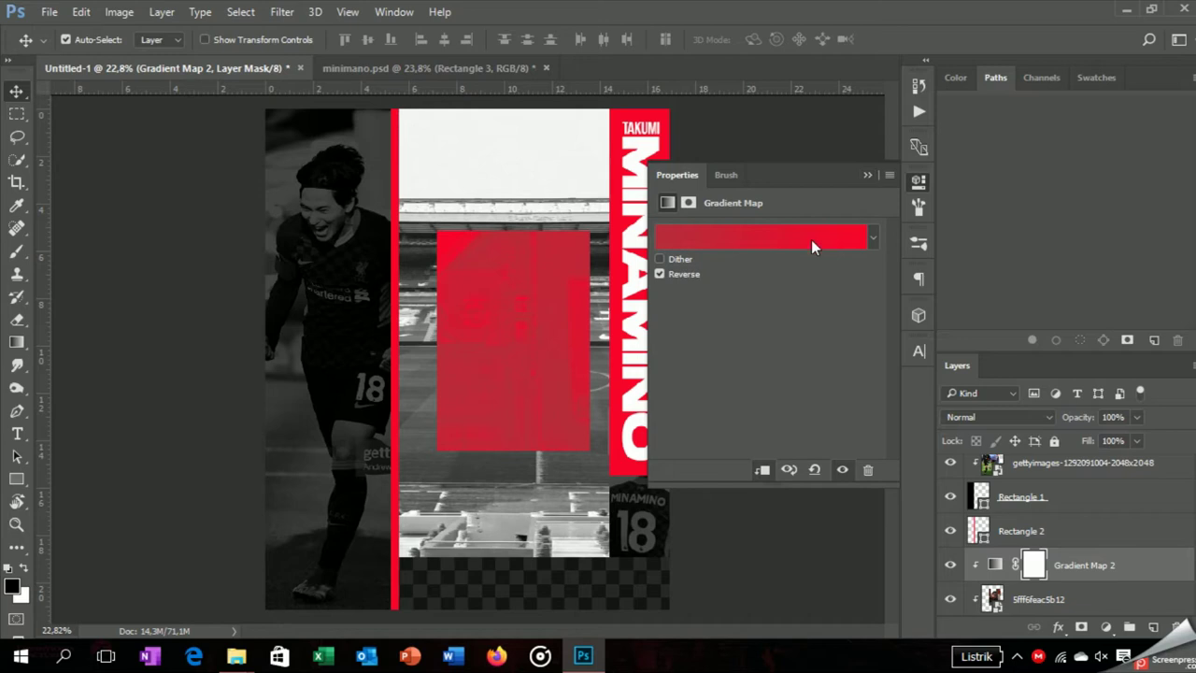
{"action": "left_click", "coordinate": [811, 237]}
{"action": "double_click", "coordinate": [795, 426]}
{"action": "mouse_move", "coordinate": [910, 246]}
{"action": "left_mouse_down"}
{"action": "mouse_move", "coordinate": [914, 263]}
{"action": "mouse_move", "coordinate": [879, 221]}
{"action": "mouse_move", "coordinate": [902, 230]}
{"action": "left_mouse_up"}
{"action": "left_click", "coordinate": [1101, 194]}
{"action": "left_click", "coordinate": [1136, 425]}
{"action": "left_click", "coordinate": [874, 493]}
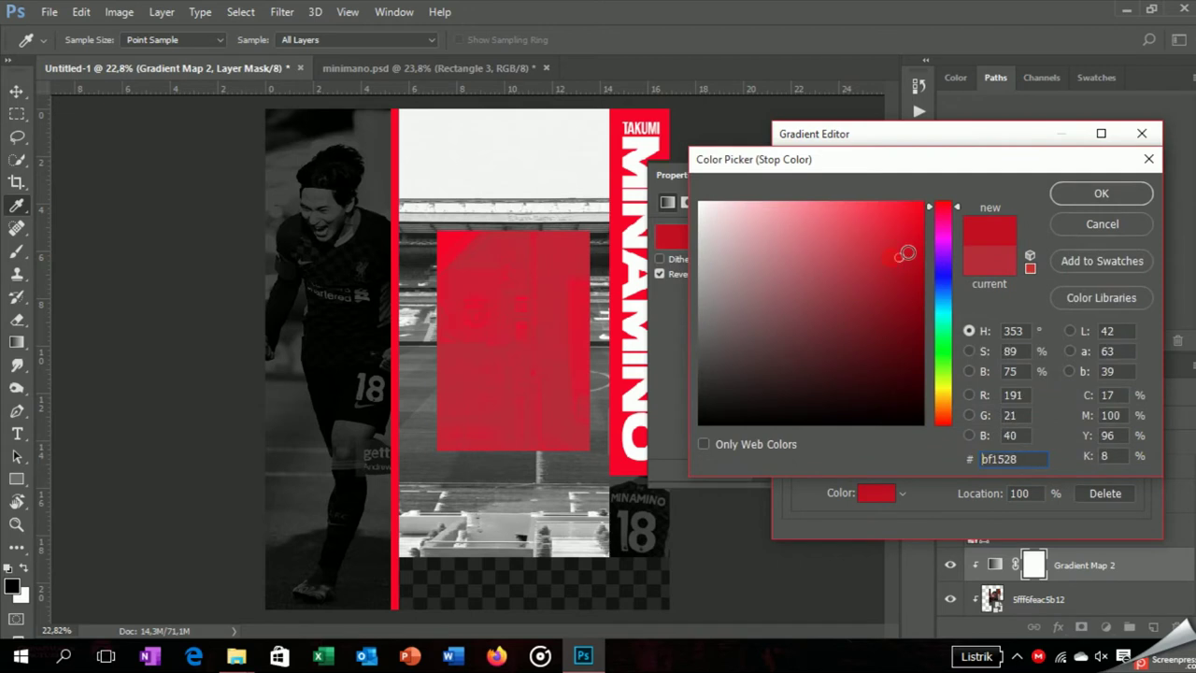
{"action": "left_click_drag", "start_coordinate": [906, 253], "coordinate": [914, 295]}
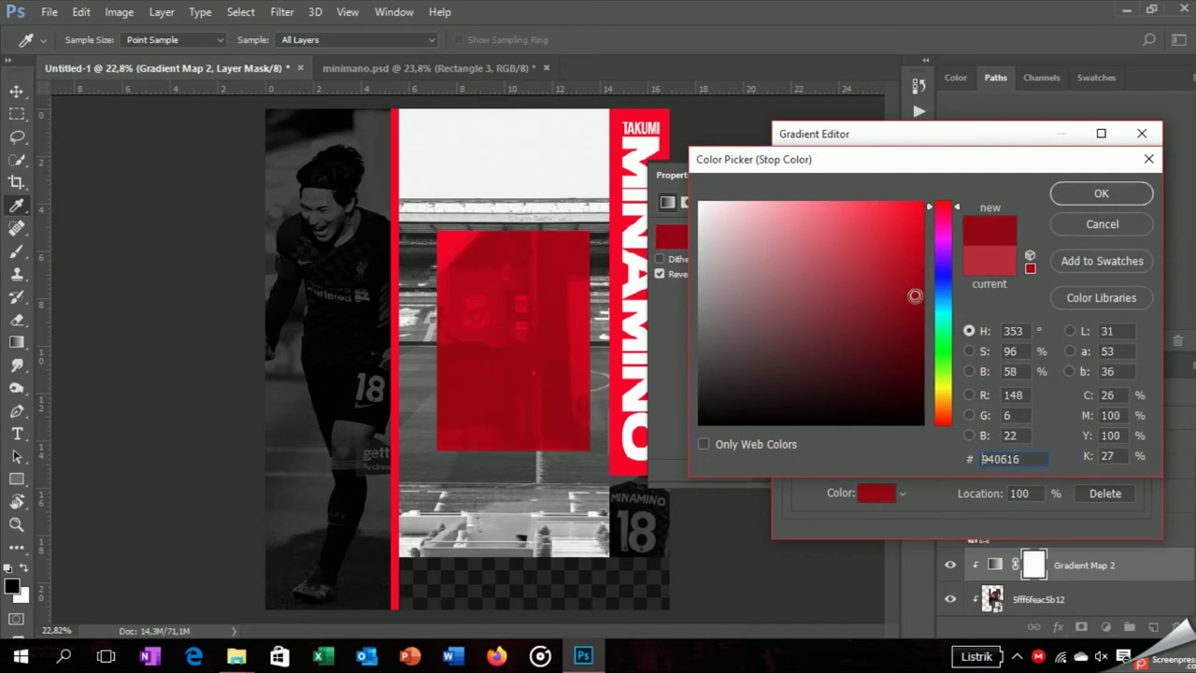
{"action": "left_click", "coordinate": [1101, 194]}
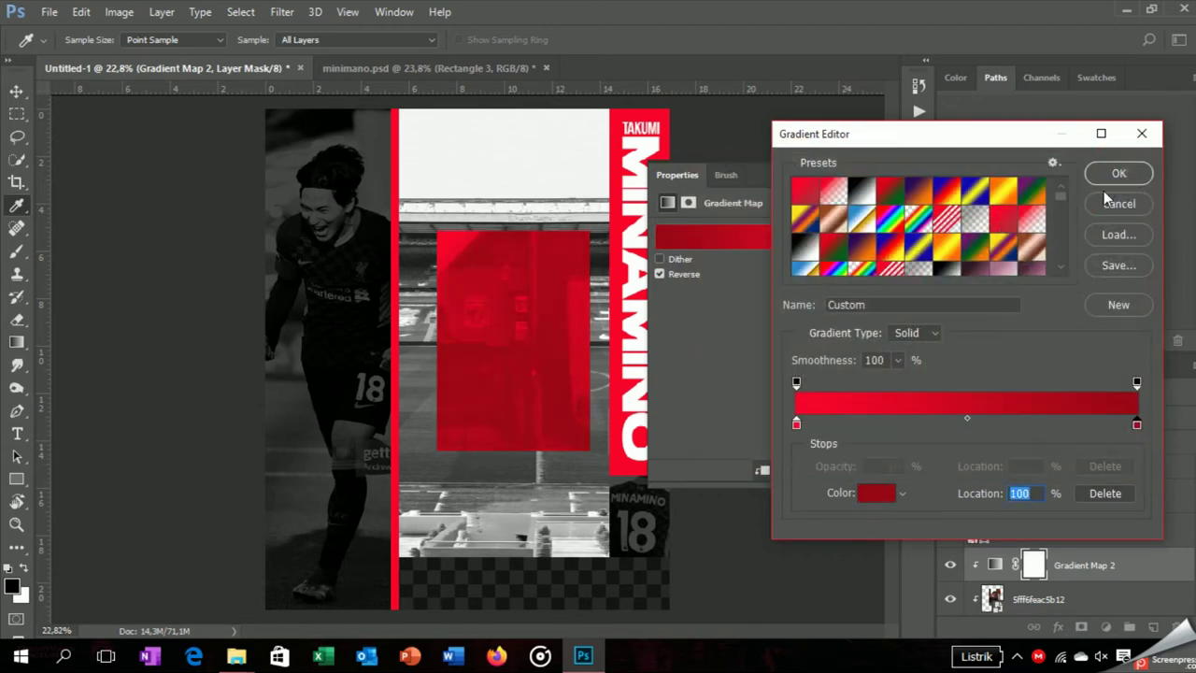
{"action": "left_click", "coordinate": [1112, 174]}
{"action": "left_click", "coordinate": [859, 174]}
- Add a clipped Exposure 2 layer at −2.06 to darken the gate photo
{"action": "scroll", "coordinate": [1055, 556], "scroll_direction": "down", "scroll_amount": 2}
{"action": "left_click", "coordinate": [1037, 530]}
{"action": "left_click", "coordinate": [1105, 627]}
{"action": "left_click", "coordinate": [1070, 368]}
{"action": "left_click_drag", "start_coordinate": [766, 271], "coordinate": [785, 274]}
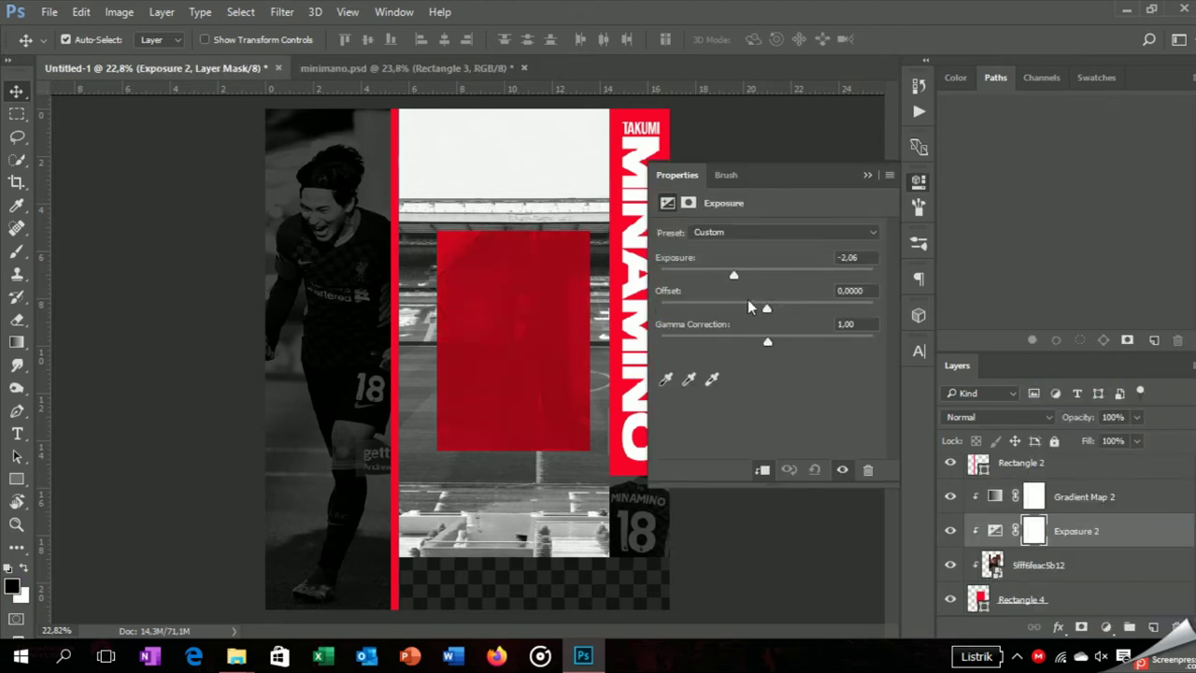
{"action": "left_click", "coordinate": [867, 175]}
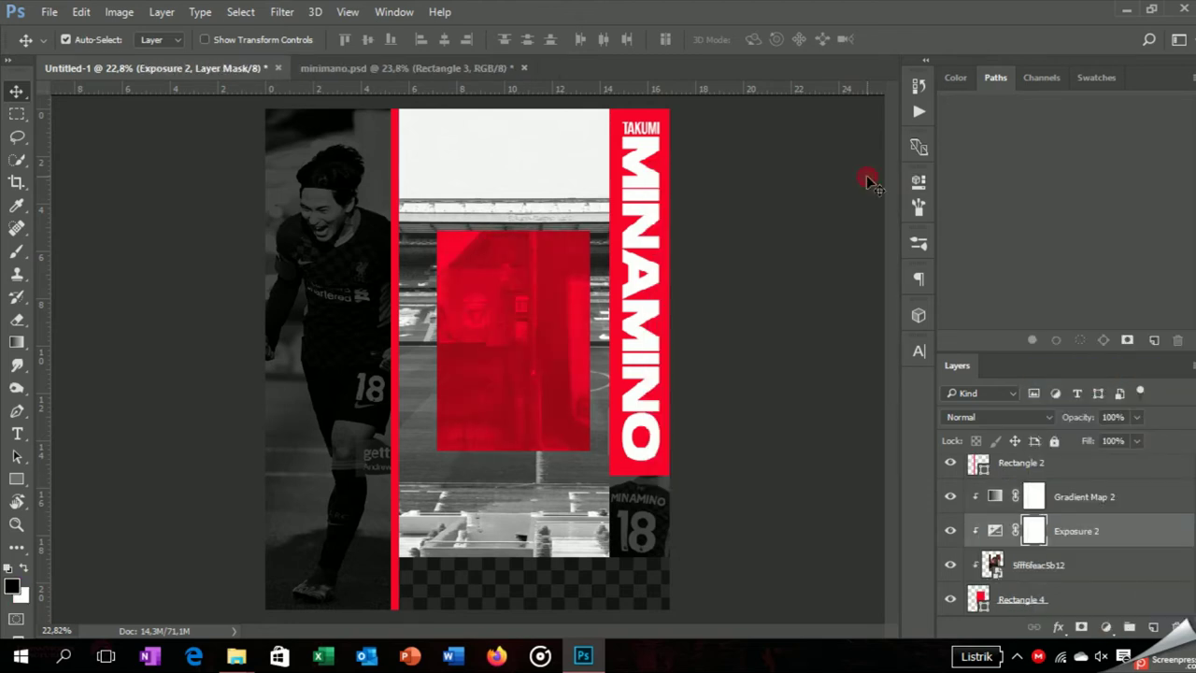
- Place the FootyRenders player cut-out above Gradient Map 1, scaled over the centre panel
{"action": "scroll", "coordinate": [1074, 560], "scroll_direction": "down", "scroll_amount": 5}
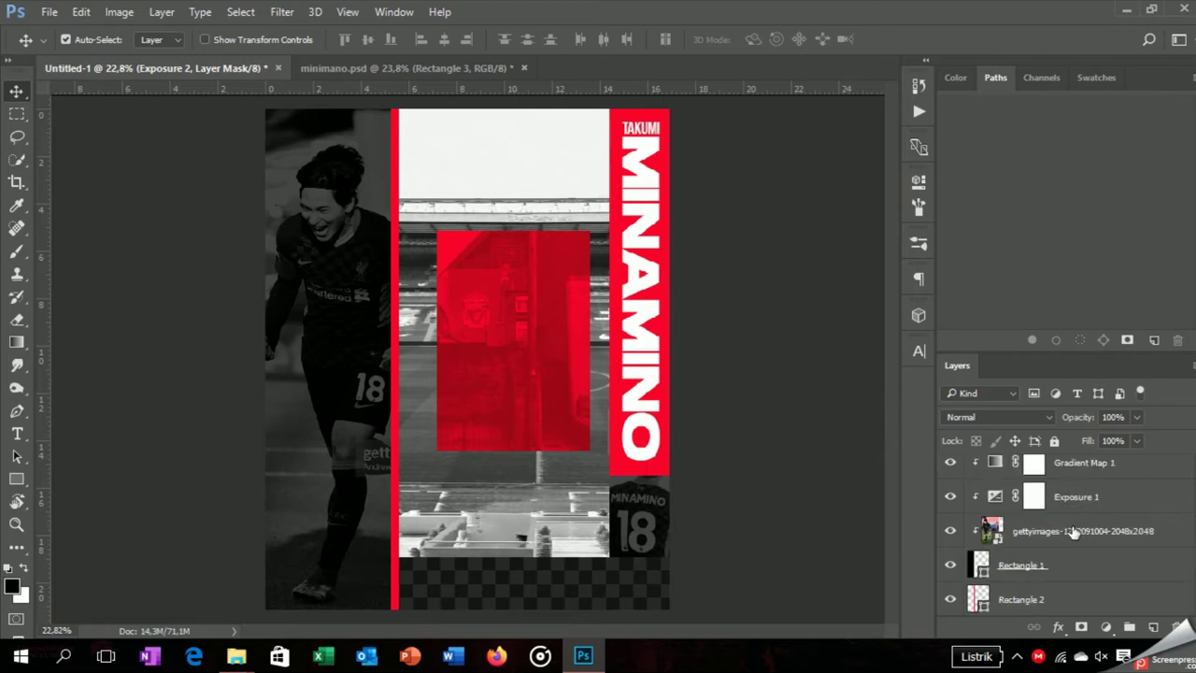
{"action": "left_click", "coordinate": [1084, 476]}
{"action": "key", "text": "alt+Tab"}
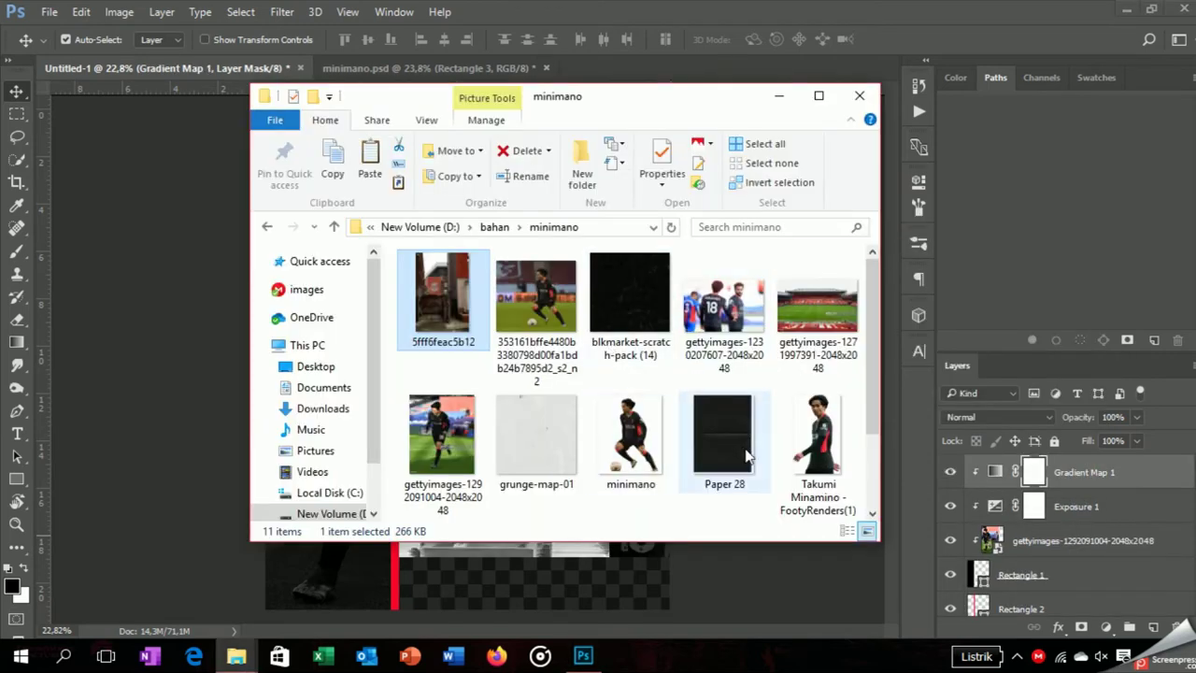
{"action": "scroll", "coordinate": [747, 455], "scroll_direction": "down", "scroll_amount": 2}
{"action": "mouse_move", "coordinate": [808, 318]}
{"action": "left_mouse_down"}
{"action": "mouse_move", "coordinate": [562, 458]}
{"action": "mouse_move", "coordinate": [589, 416]}
{"action": "mouse_move", "coordinate": [574, 505]}
{"action": "left_mouse_up"}
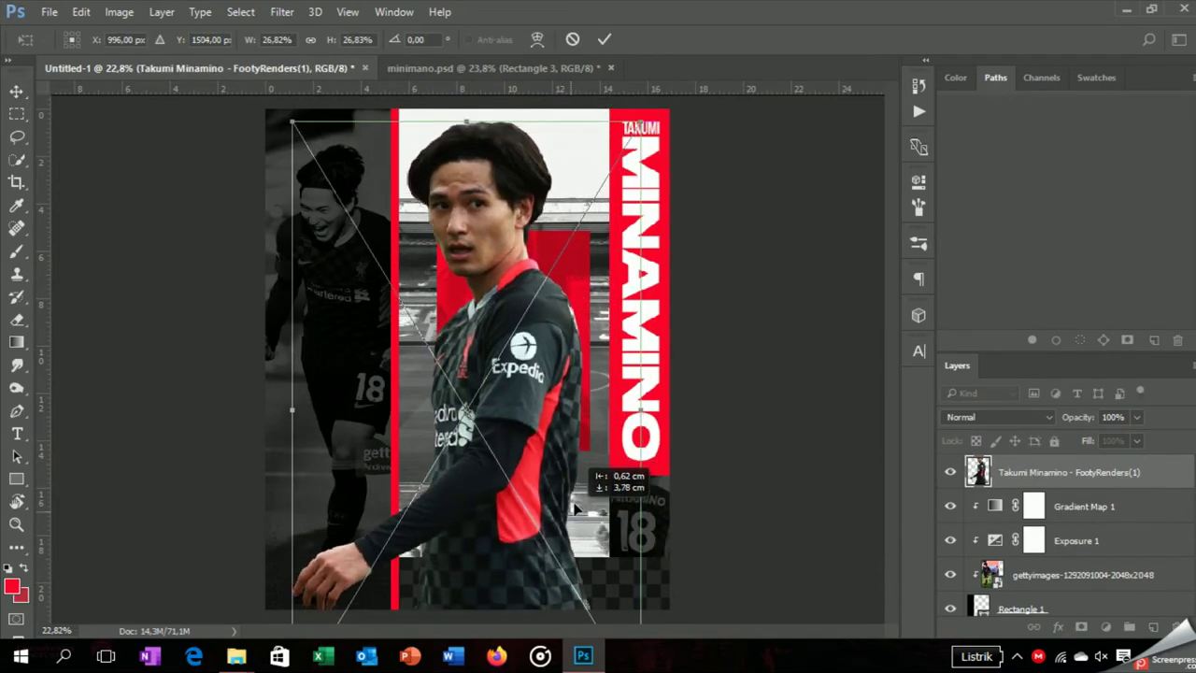
{"action": "left_click_drag", "start_coordinate": [574, 506], "coordinate": [579, 422]}
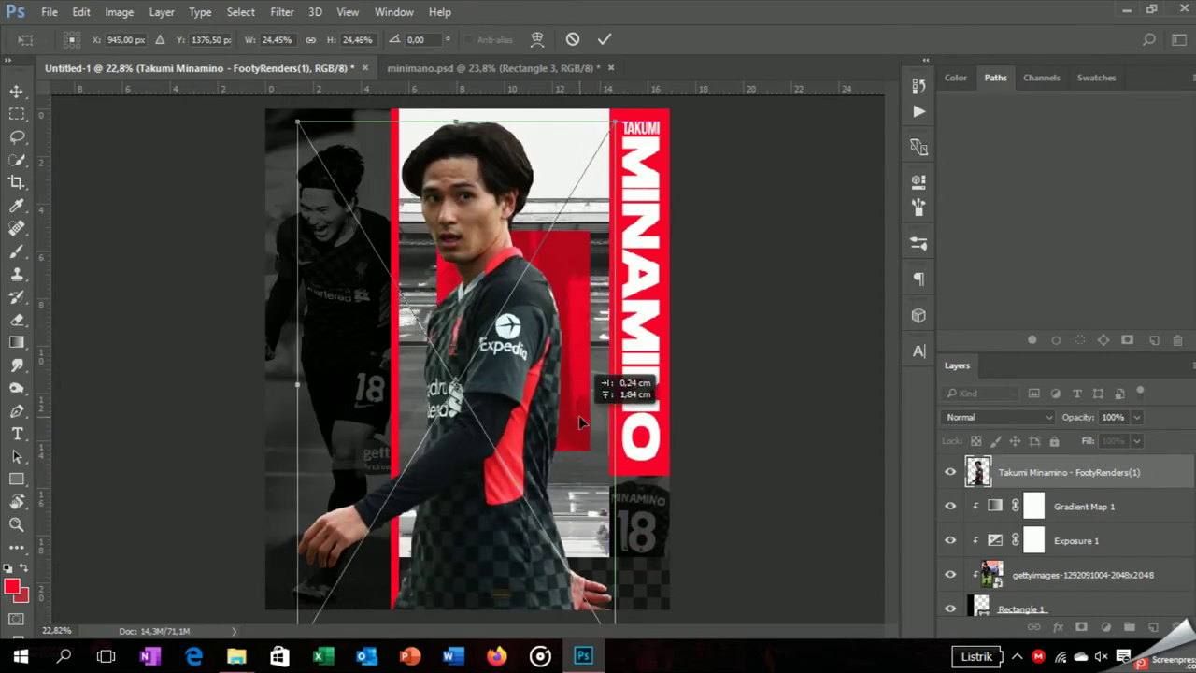
{"action": "key", "text": "Return"}
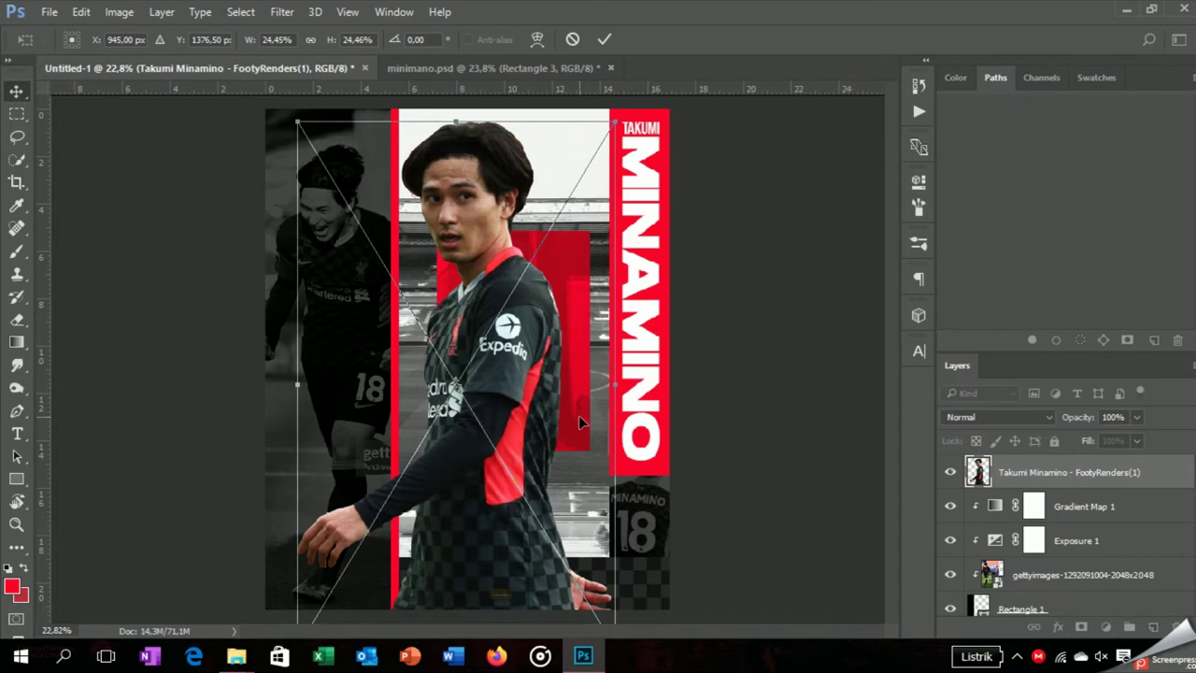
- Adjust the background player photo's position and open Camera Raw Filter on the cut-out
{"action": "left_click_drag", "start_coordinate": [578, 415], "coordinate": [572, 358]}
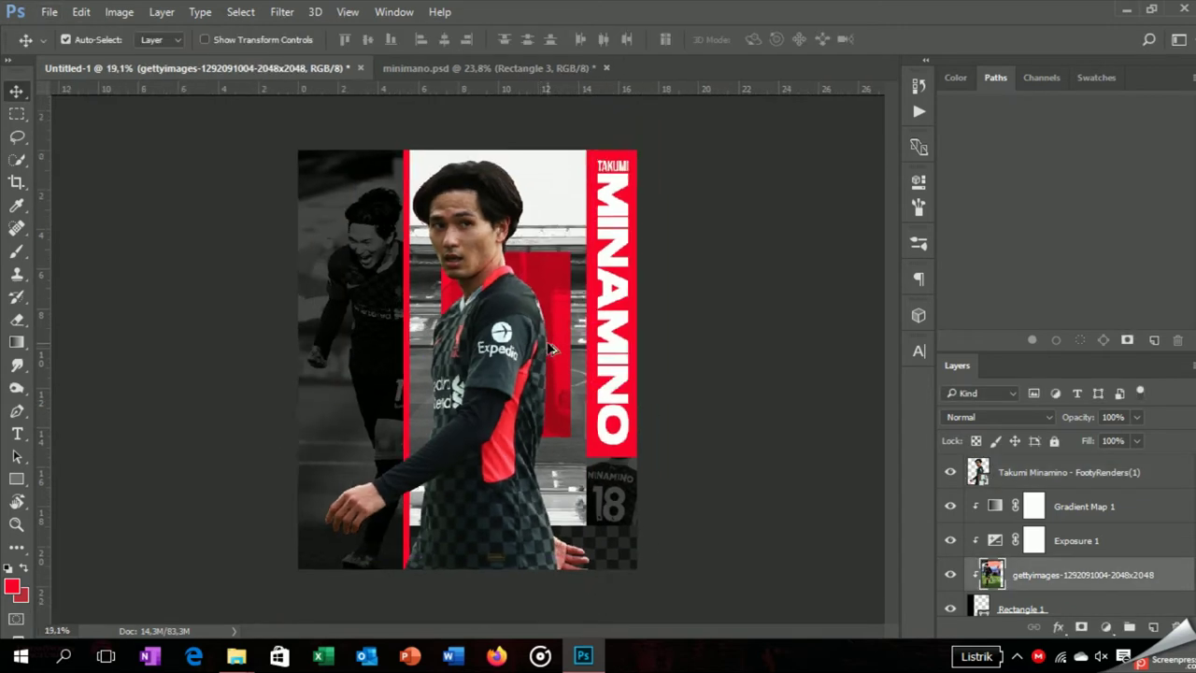
{"action": "left_click", "coordinate": [537, 353]}
{"action": "left_click", "coordinate": [281, 11]}
{"action": "key", "text": "Escape"}
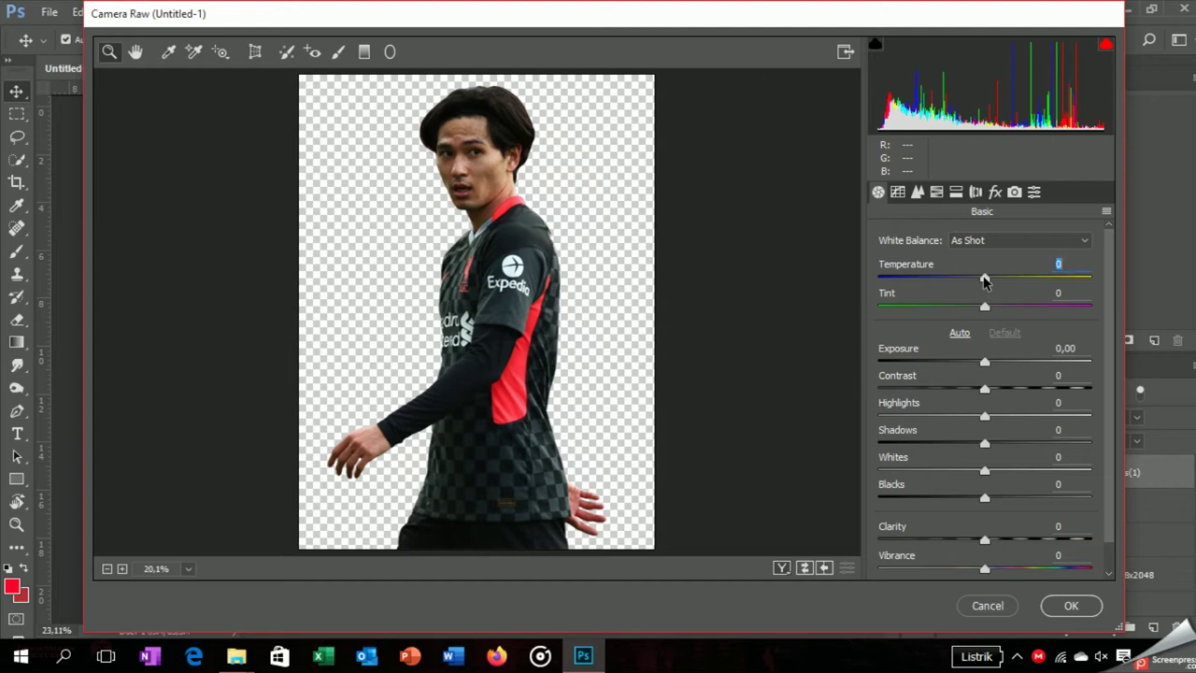
- Set Camera Raw Temperature +8, Tint +2, Exposure −0.10 and Contrast −8
{"action": "left_click_drag", "start_coordinate": [984, 278], "coordinate": [1004, 281]}
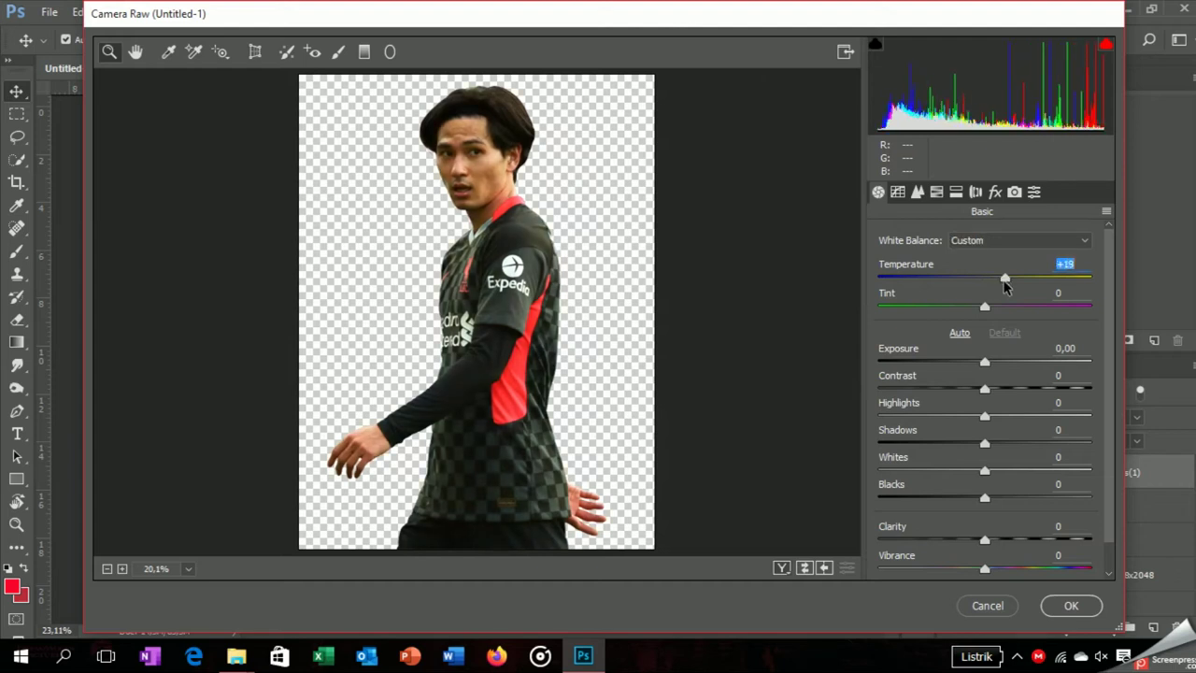
{"action": "type", "text": "8"}
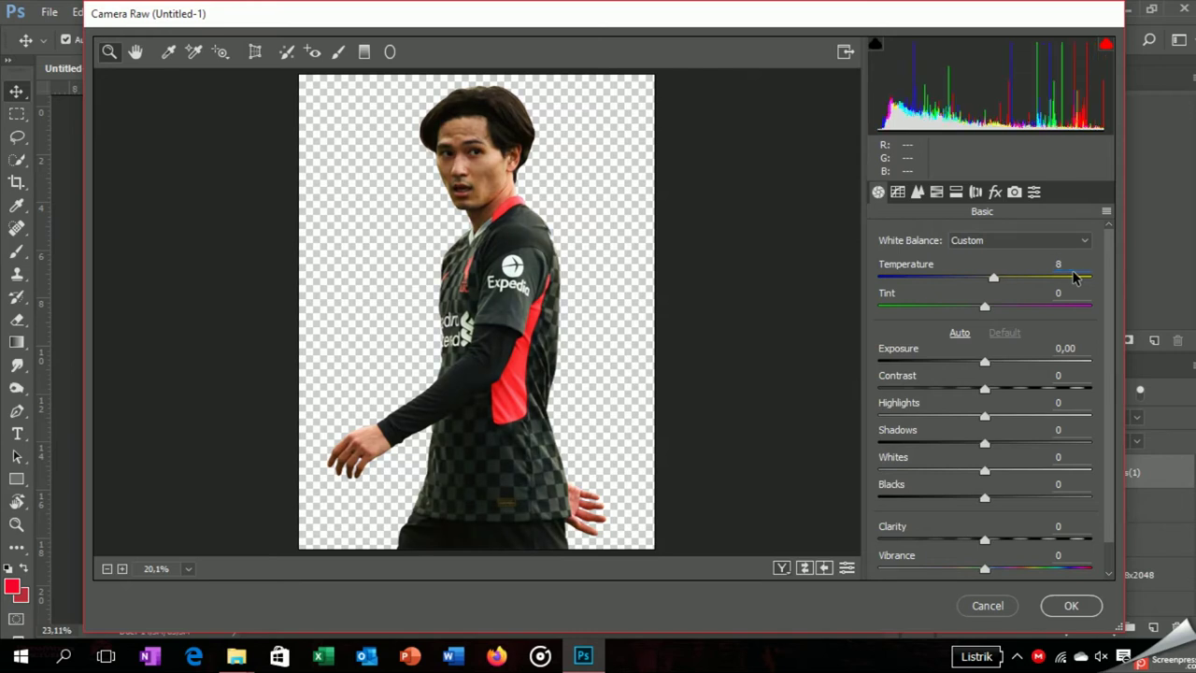
{"action": "left_click_drag", "start_coordinate": [982, 313], "coordinate": [986, 308]}
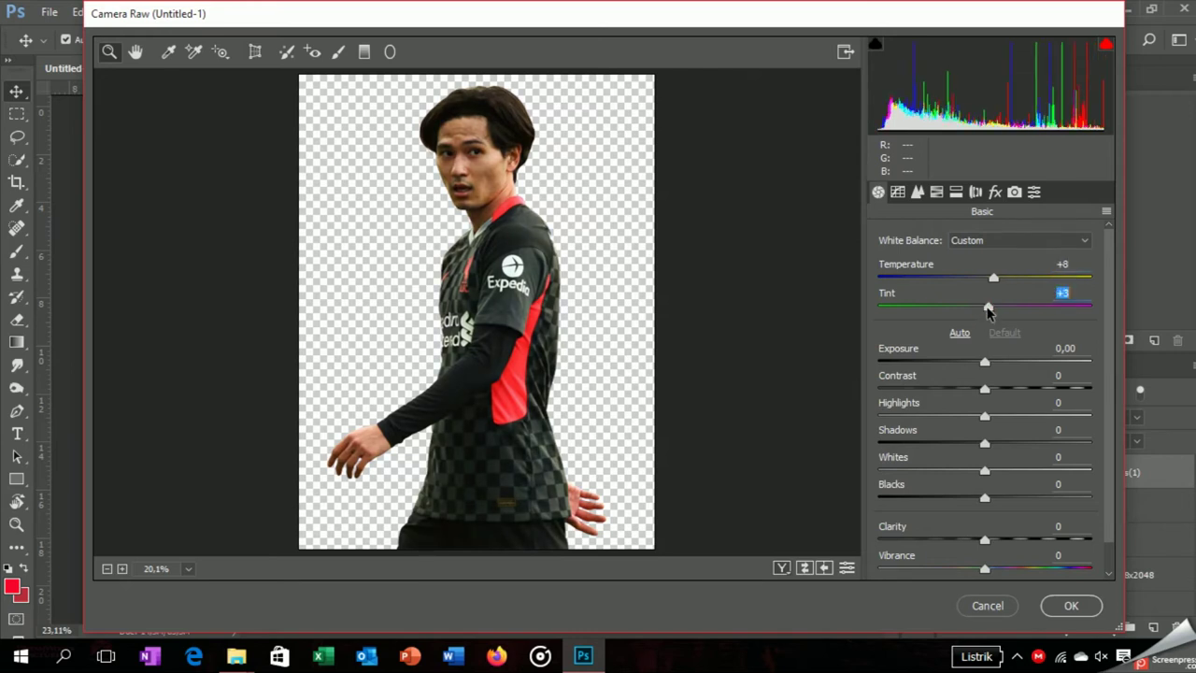
{"action": "left_click_drag", "start_coordinate": [985, 362], "coordinate": [987, 363]}
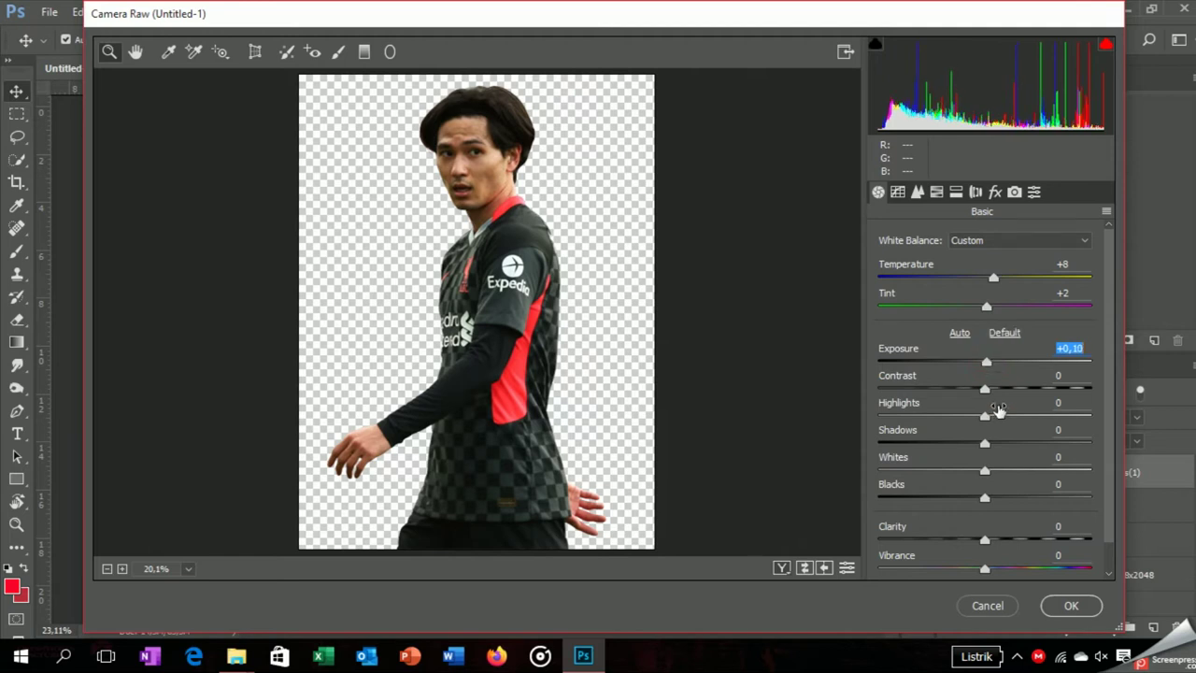
{"action": "mouse_move", "coordinate": [985, 367]}
{"action": "left_mouse_down"}
{"action": "mouse_move", "coordinate": [974, 392]}
{"action": "mouse_move", "coordinate": [893, 439]}
{"action": "mouse_move", "coordinate": [926, 451]}
{"action": "left_mouse_up"}
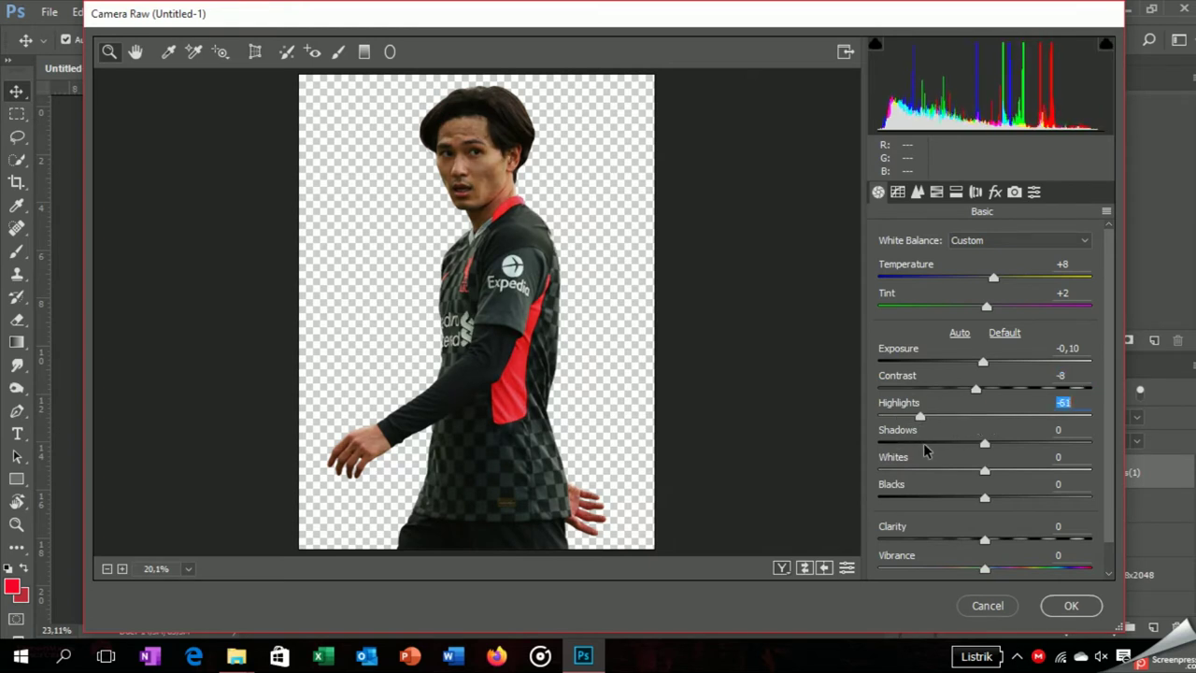
- Set Highlights −58, Shadows −18, Whites −11, Blacks +27, Clarity +41 and Vibrance +13
{"action": "mouse_move", "coordinate": [926, 451]}
{"action": "left_mouse_down"}
{"action": "mouse_move", "coordinate": [963, 449]}
{"action": "mouse_move", "coordinate": [979, 477]}
{"action": "left_mouse_up"}
{"action": "left_click", "coordinate": [982, 472]}
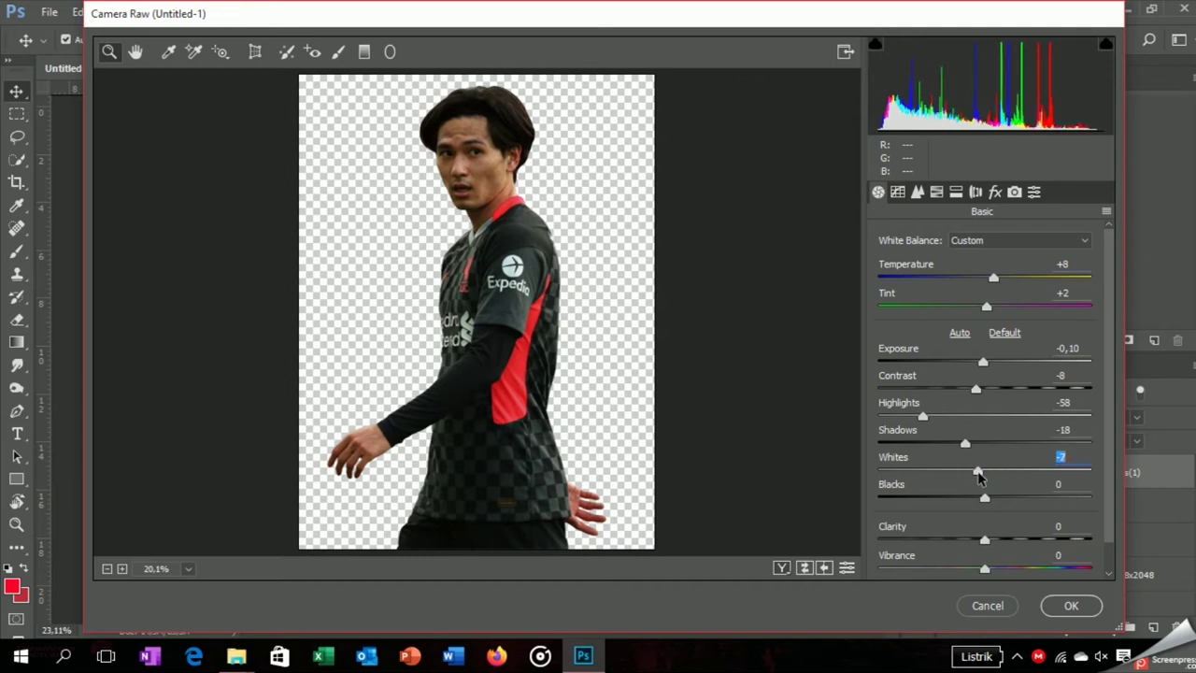
{"action": "left_click_drag", "start_coordinate": [979, 478], "coordinate": [1014, 507]}
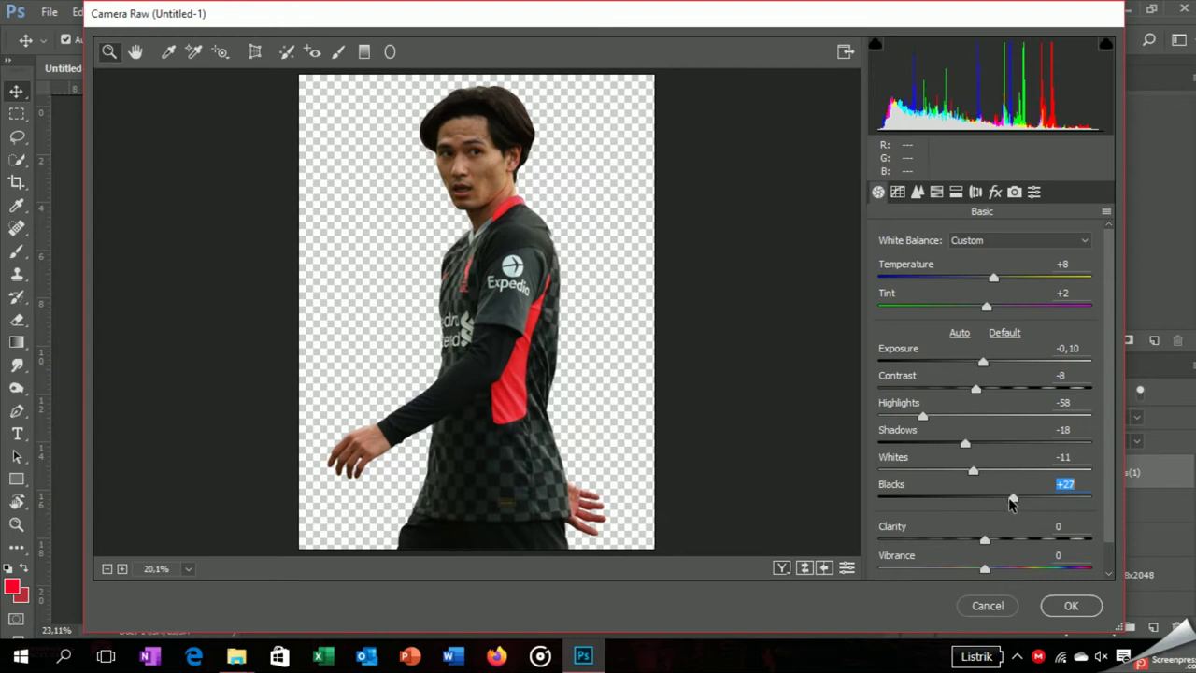
{"action": "left_click_drag", "start_coordinate": [985, 543], "coordinate": [1029, 552]}
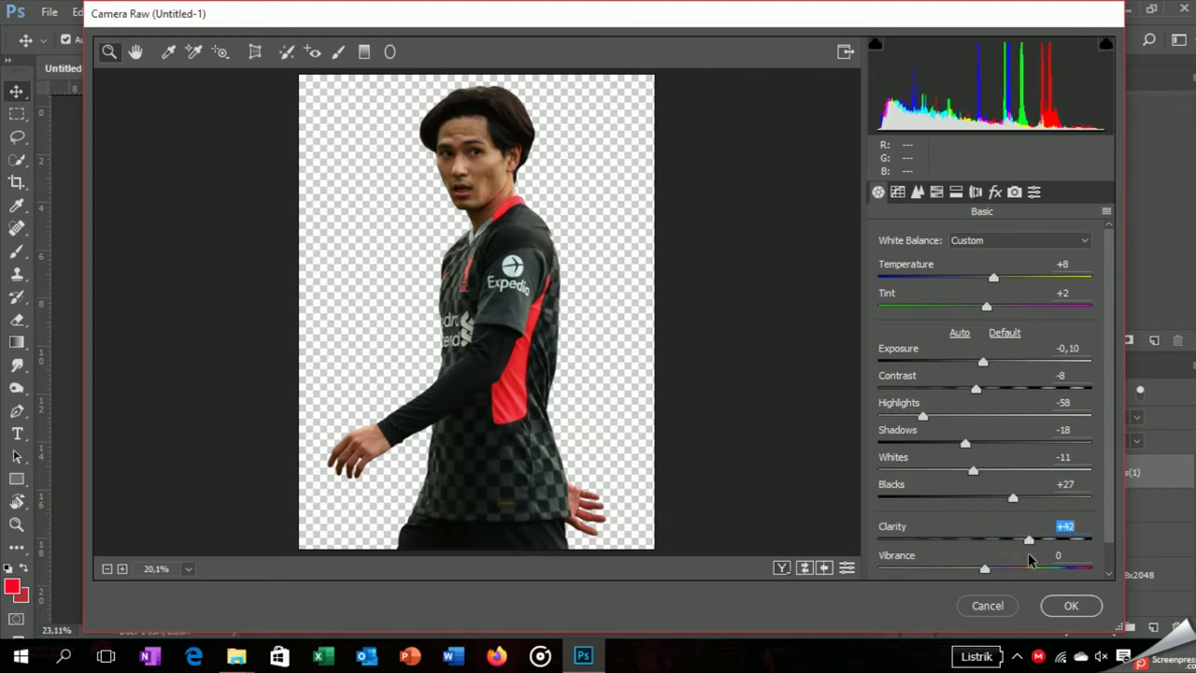
{"action": "key", "text": "Up"}
{"action": "scroll", "coordinate": [1009, 556], "scroll_direction": "down", "scroll_amount": 1}
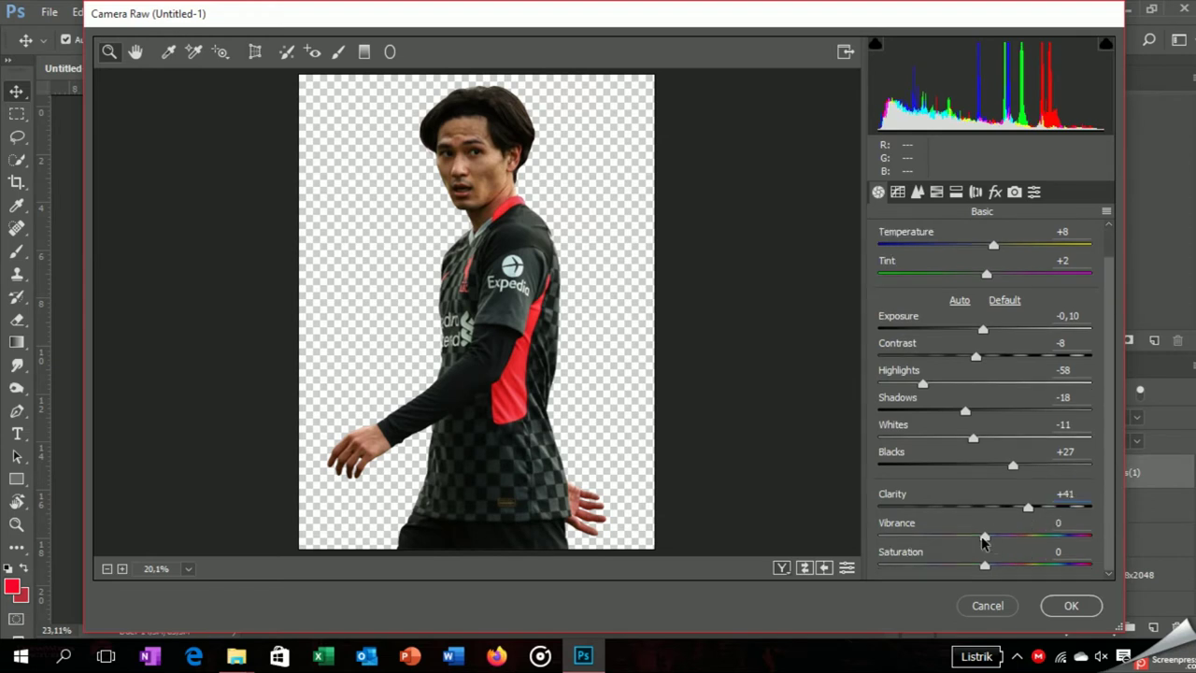
{"action": "mouse_move", "coordinate": [983, 539]}
{"action": "left_mouse_down"}
{"action": "mouse_move", "coordinate": [997, 546]}
{"action": "mouse_move", "coordinate": [987, 567]}
{"action": "mouse_move", "coordinate": [1006, 577]}
{"action": "left_mouse_up"}
- Set the Tone Curve to Highlights −18, Lights +5, Darks +3, Shadows +25 and apply Camera Raw
{"action": "left_click", "coordinate": [902, 194]}
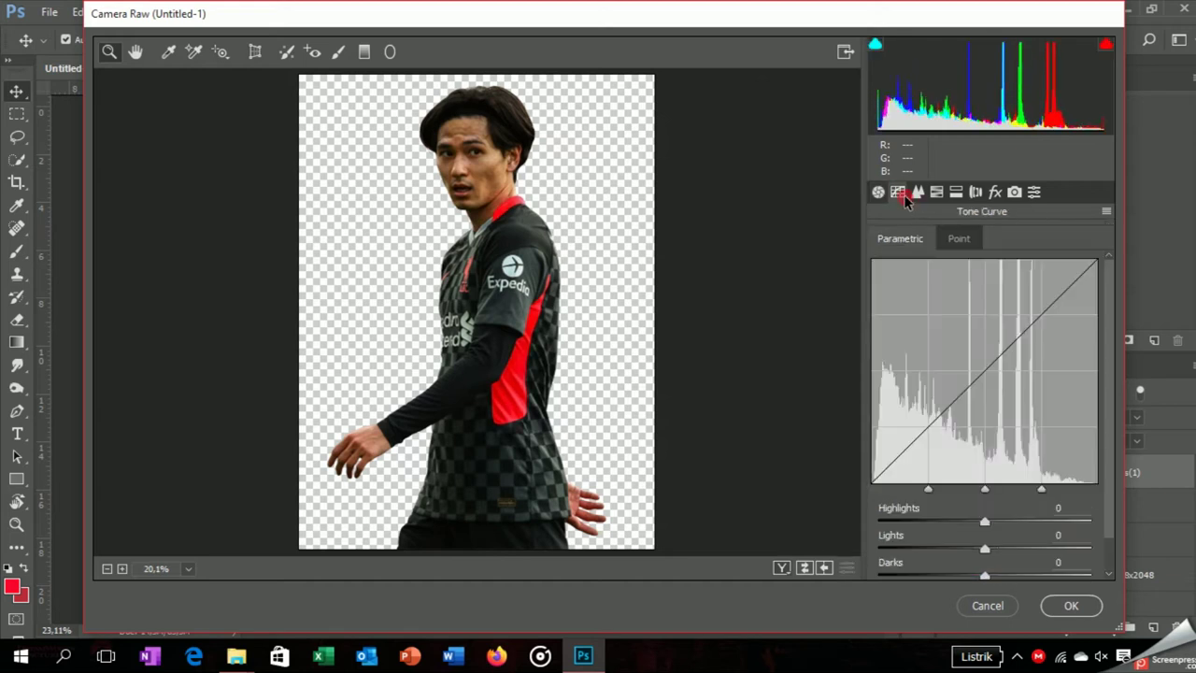
{"action": "mouse_move", "coordinate": [984, 522]}
{"action": "left_mouse_down"}
{"action": "mouse_move", "coordinate": [969, 525]}
{"action": "mouse_move", "coordinate": [991, 560]}
{"action": "left_mouse_up"}
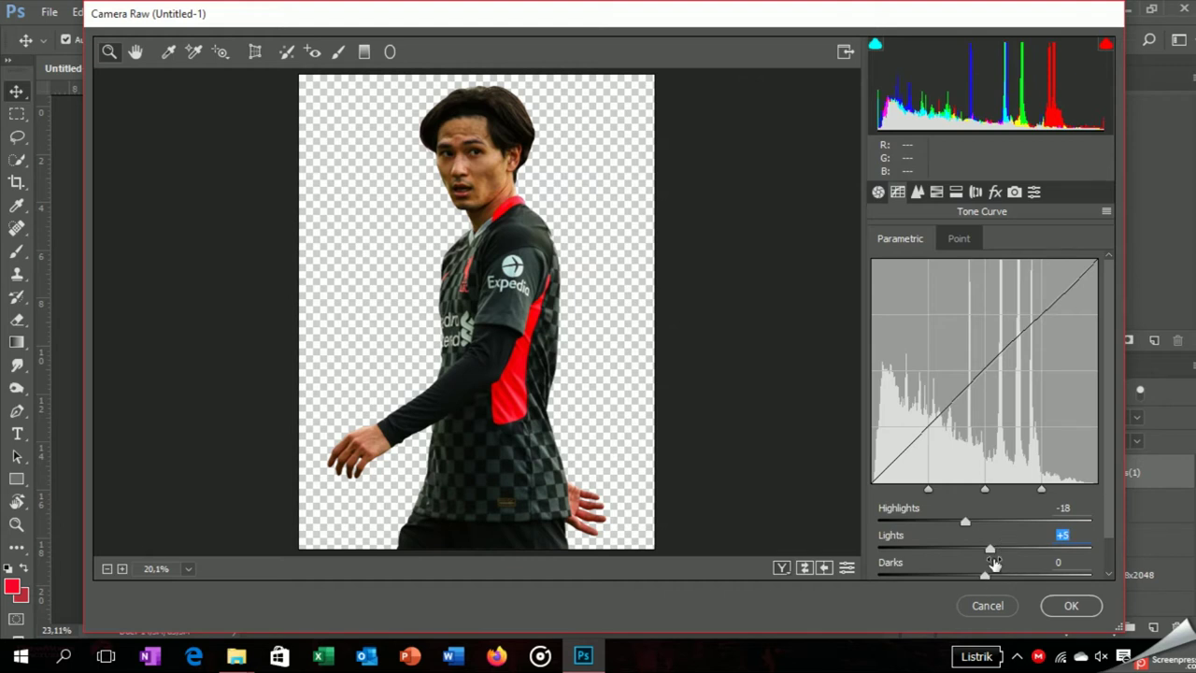
{"action": "scroll", "coordinate": [988, 560], "scroll_direction": "down", "scroll_amount": 1}
{"action": "left_click_drag", "start_coordinate": [985, 539], "coordinate": [1008, 575]}
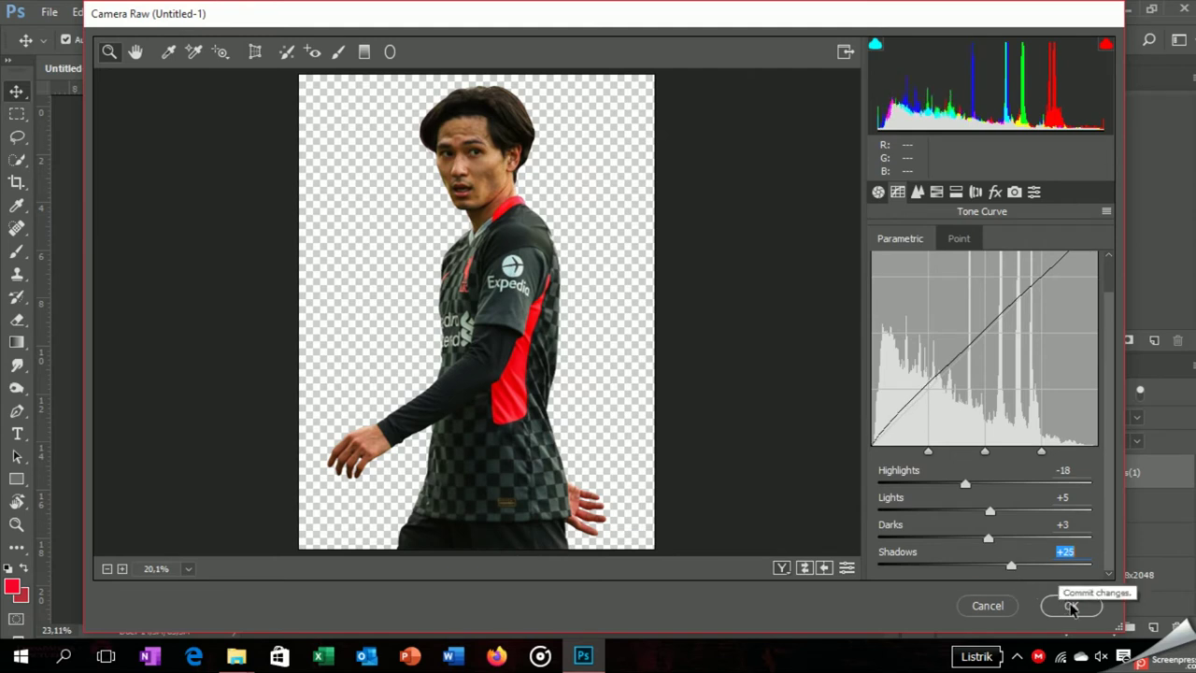
{"action": "left_click", "coordinate": [1071, 606]}
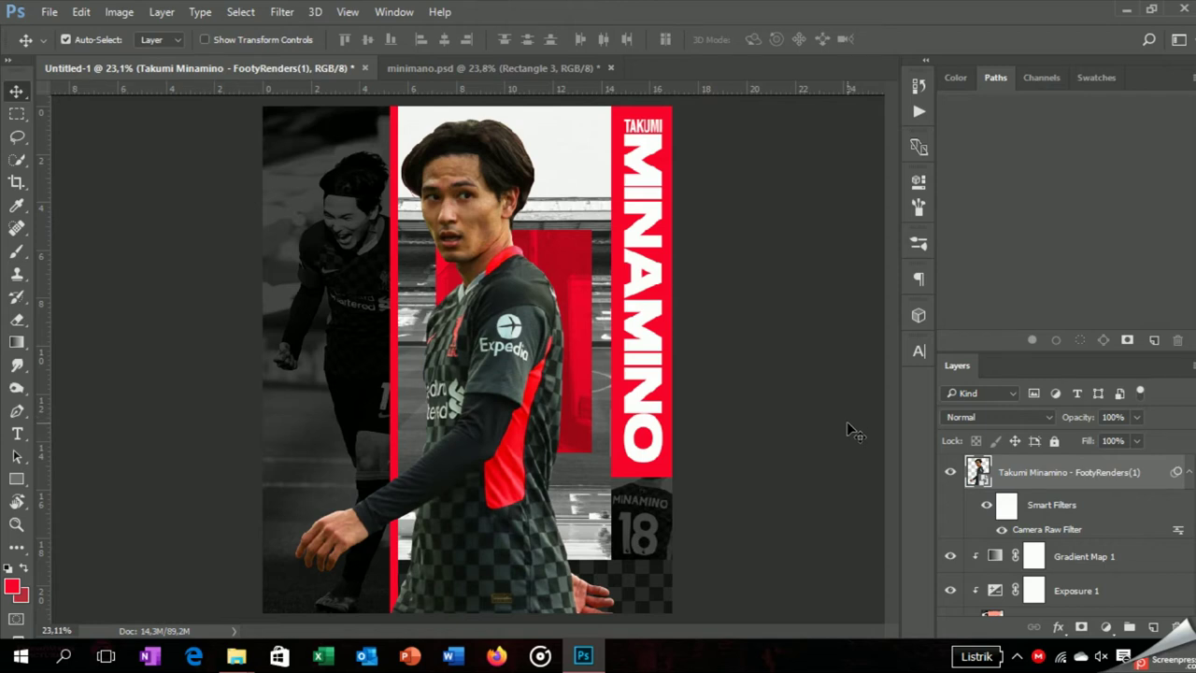
- Add a Color Lookup layer using DropBlues.3DL, clipped to the player render
{"action": "left_click", "coordinate": [1106, 626]}
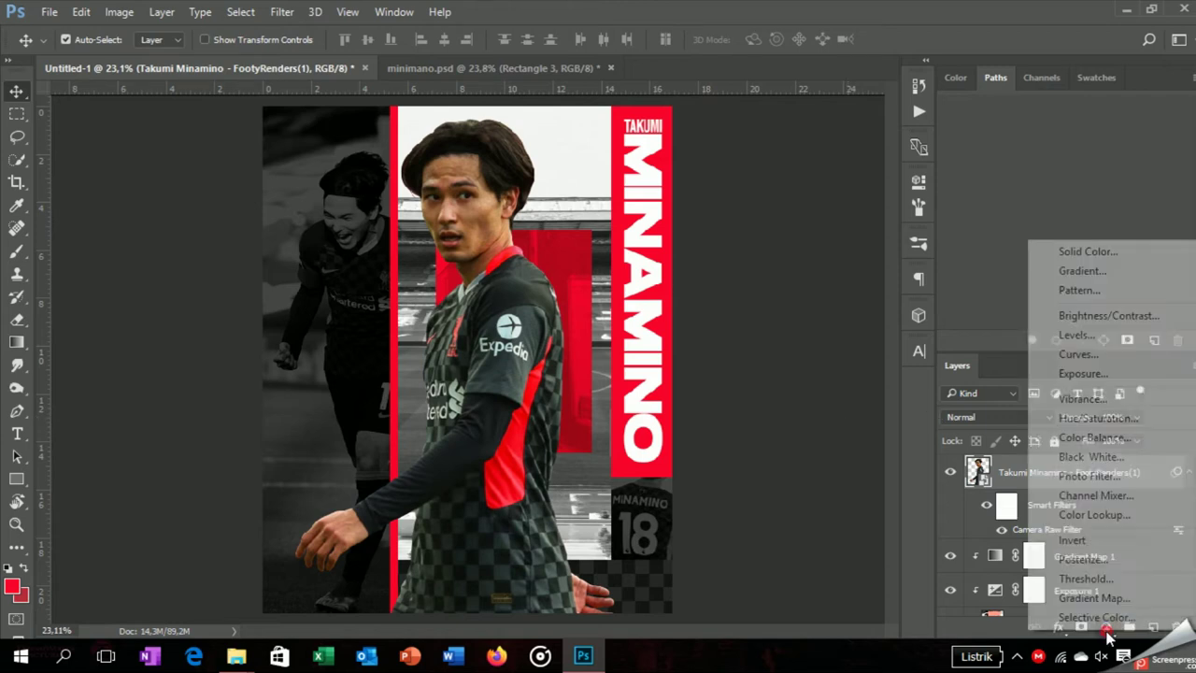
{"action": "left_click", "coordinate": [1098, 512]}
{"action": "left_click", "coordinate": [759, 232]}
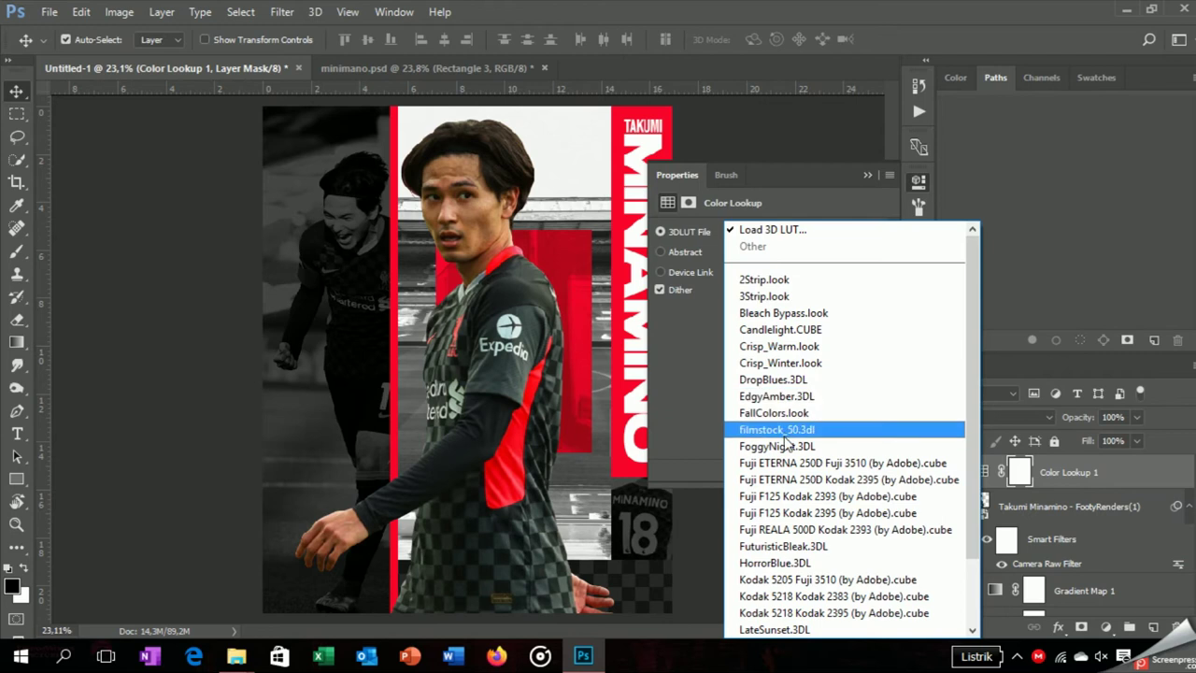
{"action": "left_click", "coordinate": [779, 378]}
{"action": "left_click", "coordinate": [762, 469]}
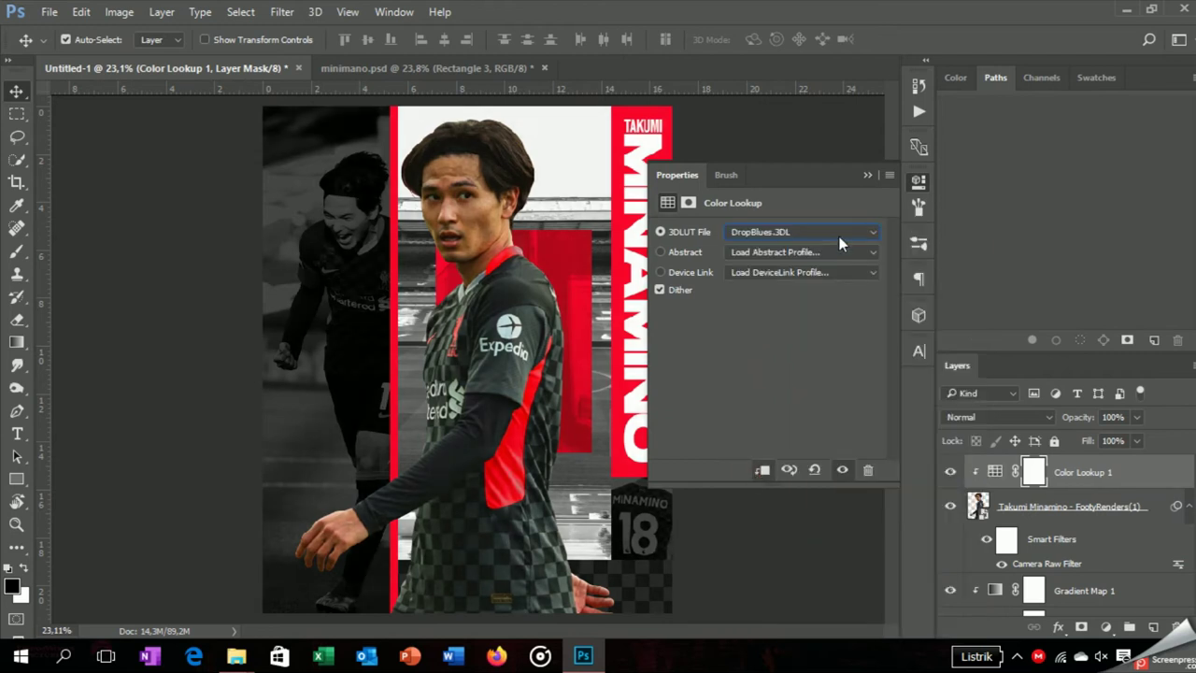
{"action": "left_click", "coordinate": [866, 173]}
- Add Exposure +0.17 and Brightness/Contrast −9/27 layers, then nudge the render slightly right
{"action": "left_click", "coordinate": [1074, 505]}
{"action": "left_click", "coordinate": [1106, 626]}
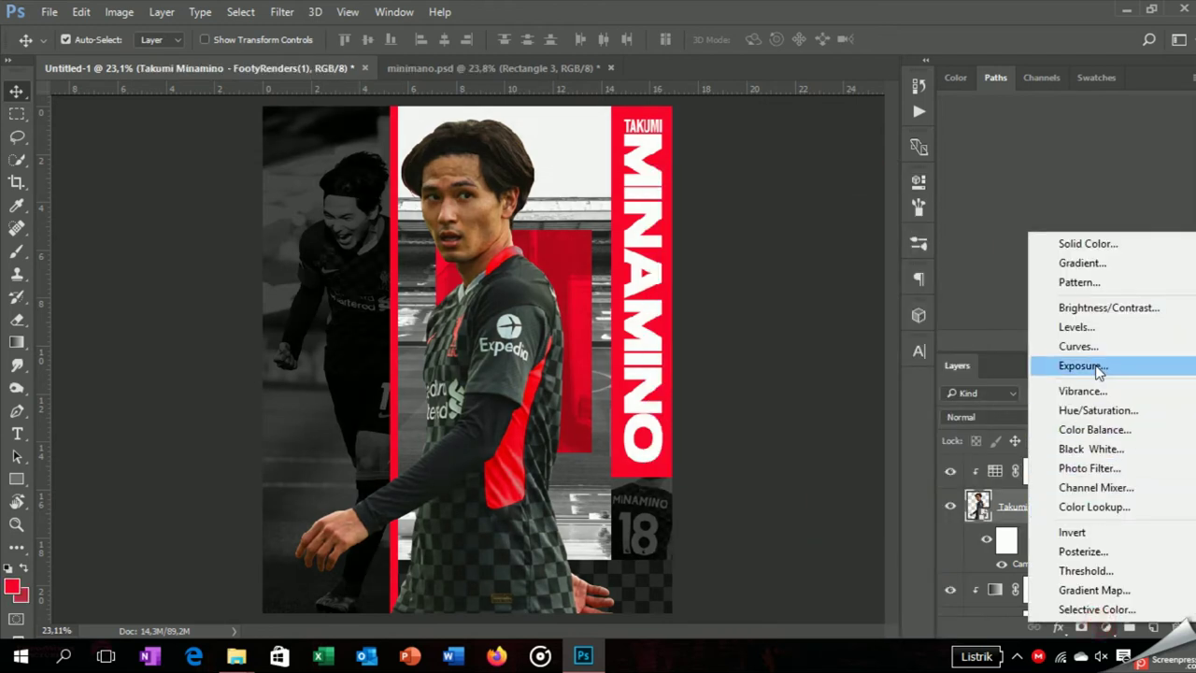
{"action": "left_click", "coordinate": [1083, 366]}
{"action": "left_click_drag", "start_coordinate": [767, 274], "coordinate": [770, 279]}
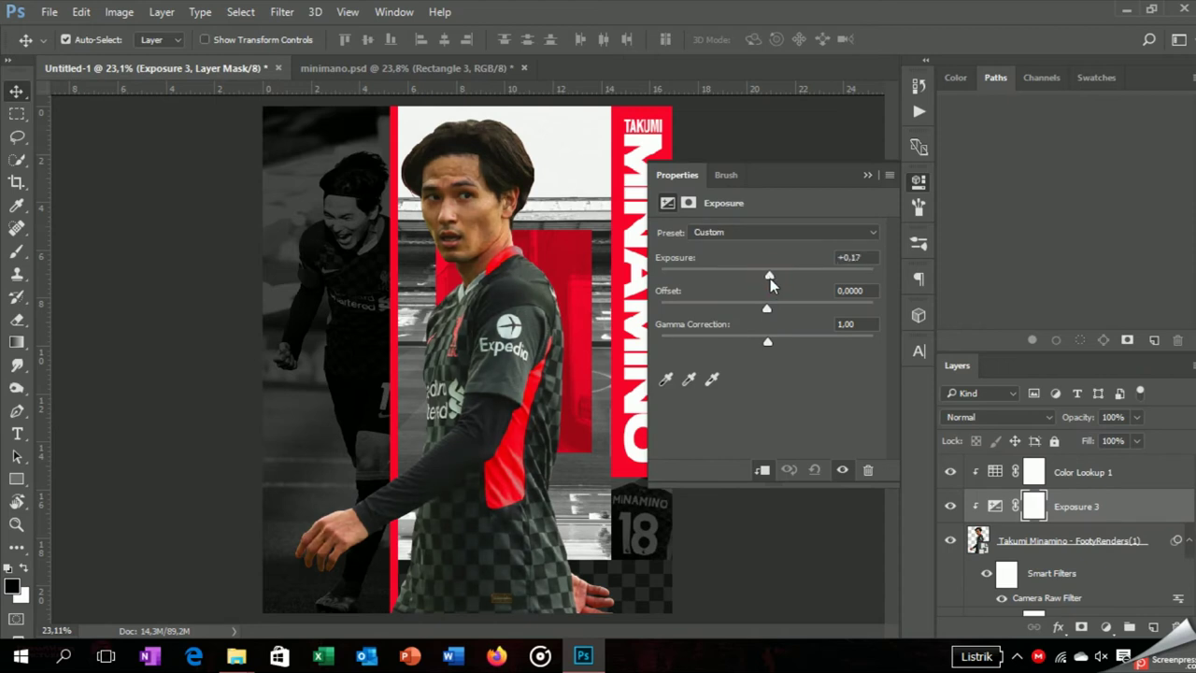
{"action": "left_click", "coordinate": [867, 174]}
{"action": "left_click", "coordinate": [1106, 626]}
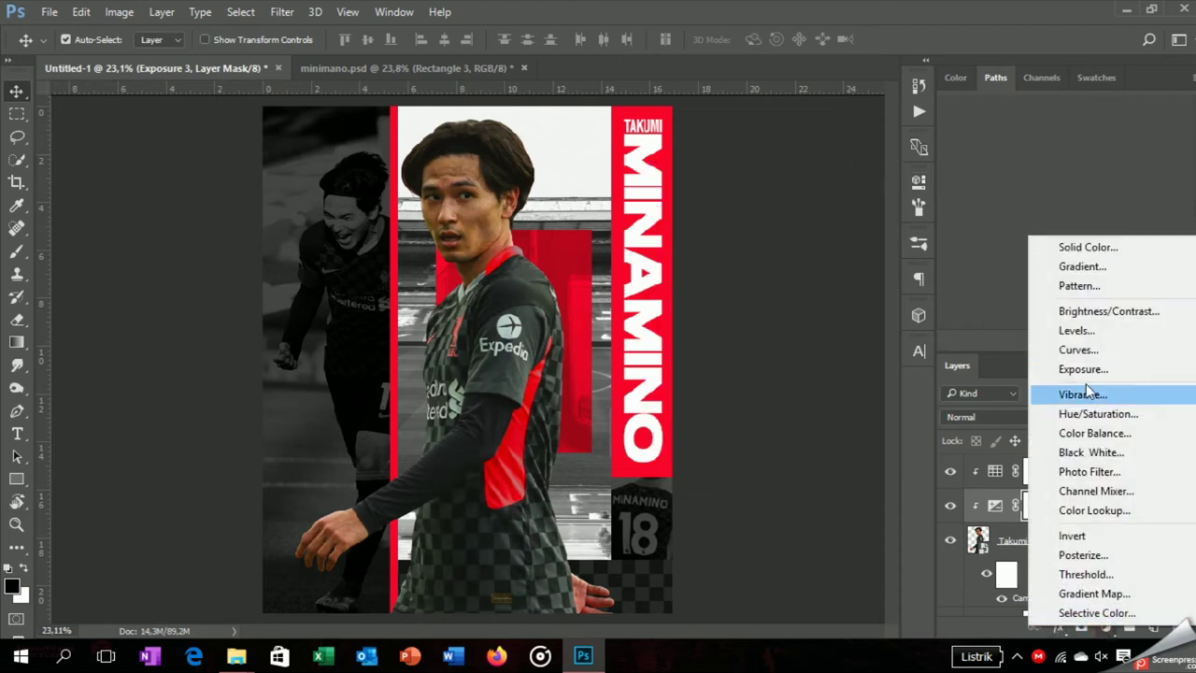
{"action": "left_click", "coordinate": [1097, 308]}
{"action": "left_click_drag", "start_coordinate": [767, 278], "coordinate": [795, 310]}
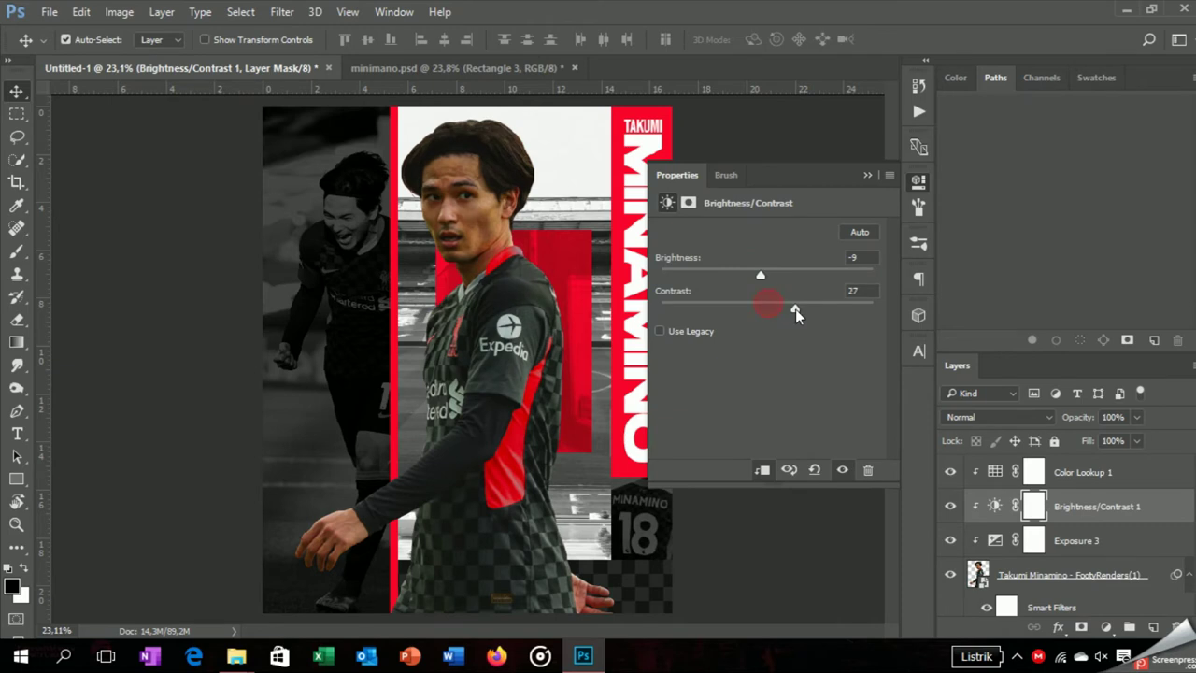
{"action": "left_click", "coordinate": [872, 176]}
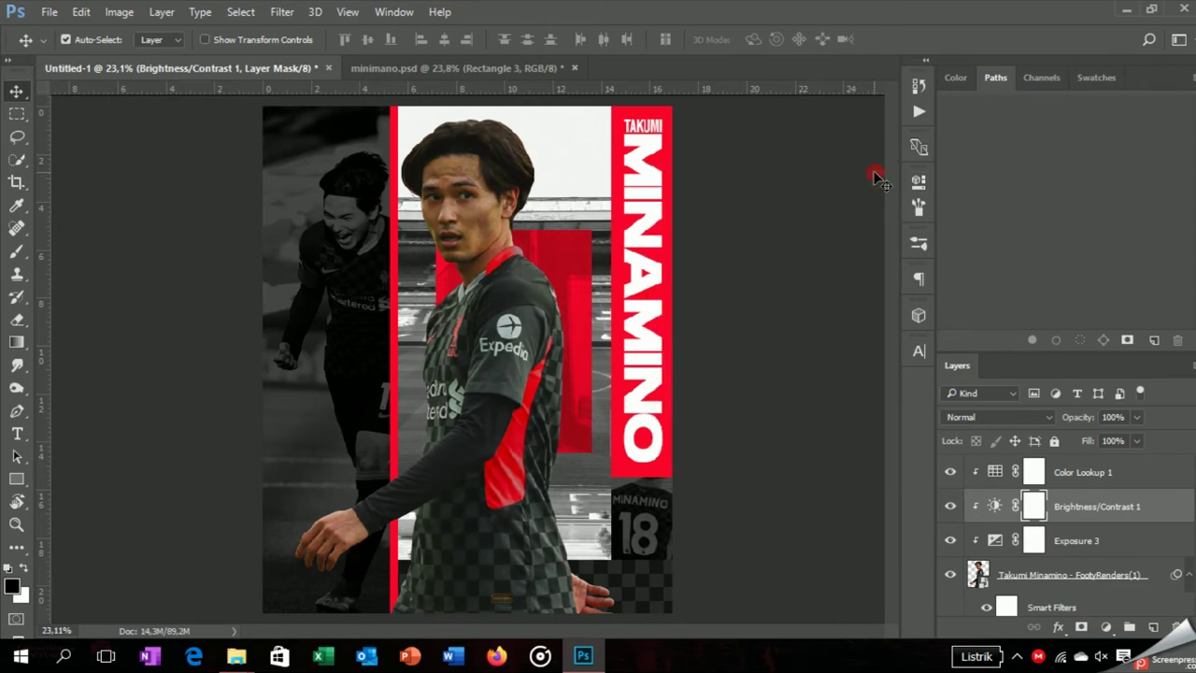
{"action": "left_click", "coordinate": [461, 404]}
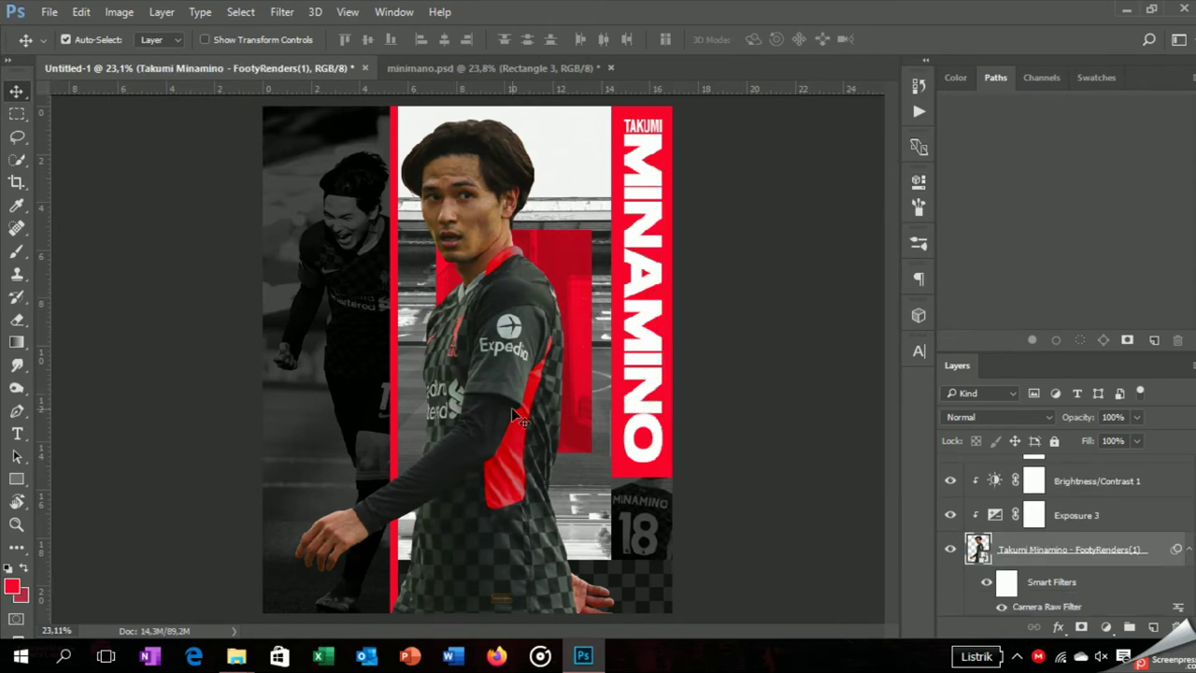
{"action": "key", "text": "ctrl+z"}
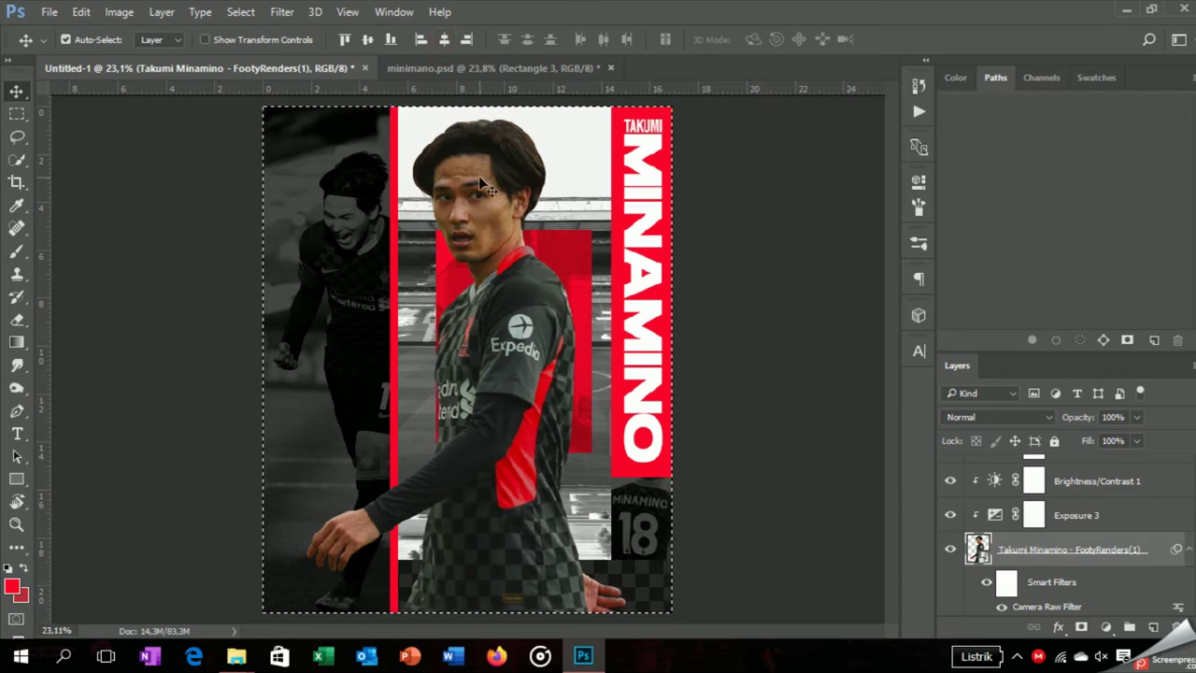
- Add a clipped Color Balance layer adjusting midtones, shadows and highlights (+15/−7/+17)
{"action": "scroll", "coordinate": [1138, 560], "scroll_direction": "up", "scroll_amount": 1}
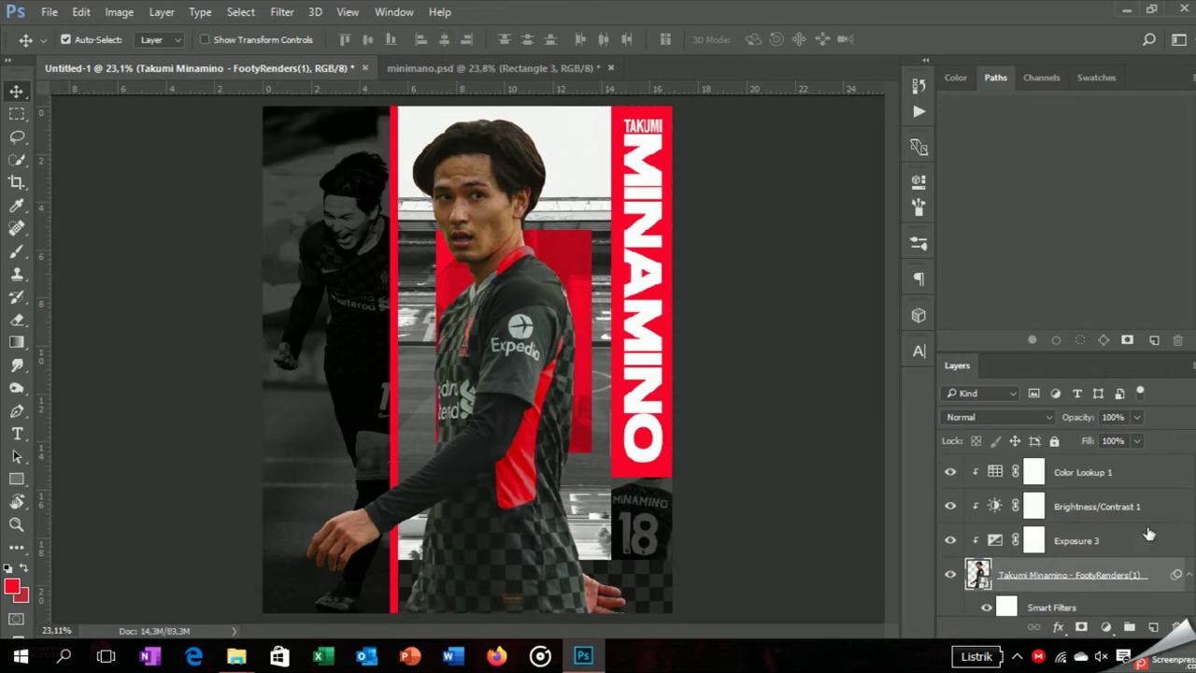
{"action": "left_click", "coordinate": [1079, 509]}
{"action": "left_click", "coordinate": [1104, 626]}
{"action": "left_click", "coordinate": [1093, 425]}
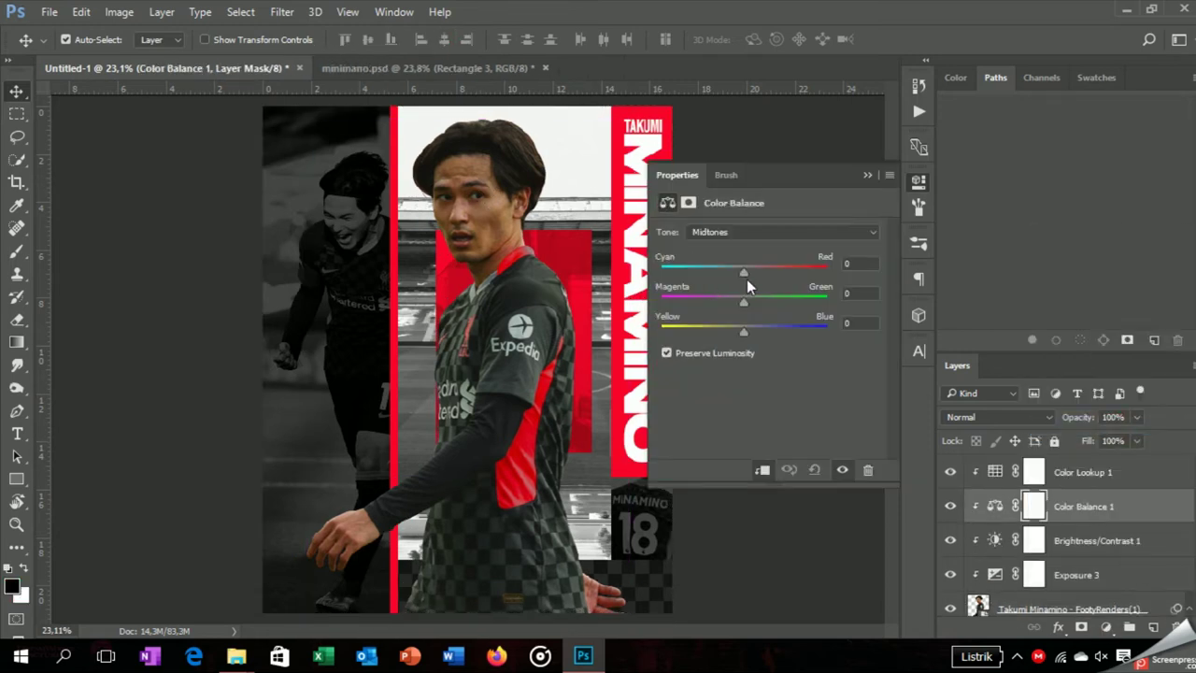
{"action": "left_click_drag", "start_coordinate": [738, 275], "coordinate": [741, 311]}
{"action": "left_click", "coordinate": [783, 232]}
{"action": "left_click", "coordinate": [719, 235]}
{"action": "left_click", "coordinate": [738, 269]}
{"action": "left_click_drag", "start_coordinate": [745, 298], "coordinate": [744, 301]}
{"action": "left_click", "coordinate": [747, 231]}
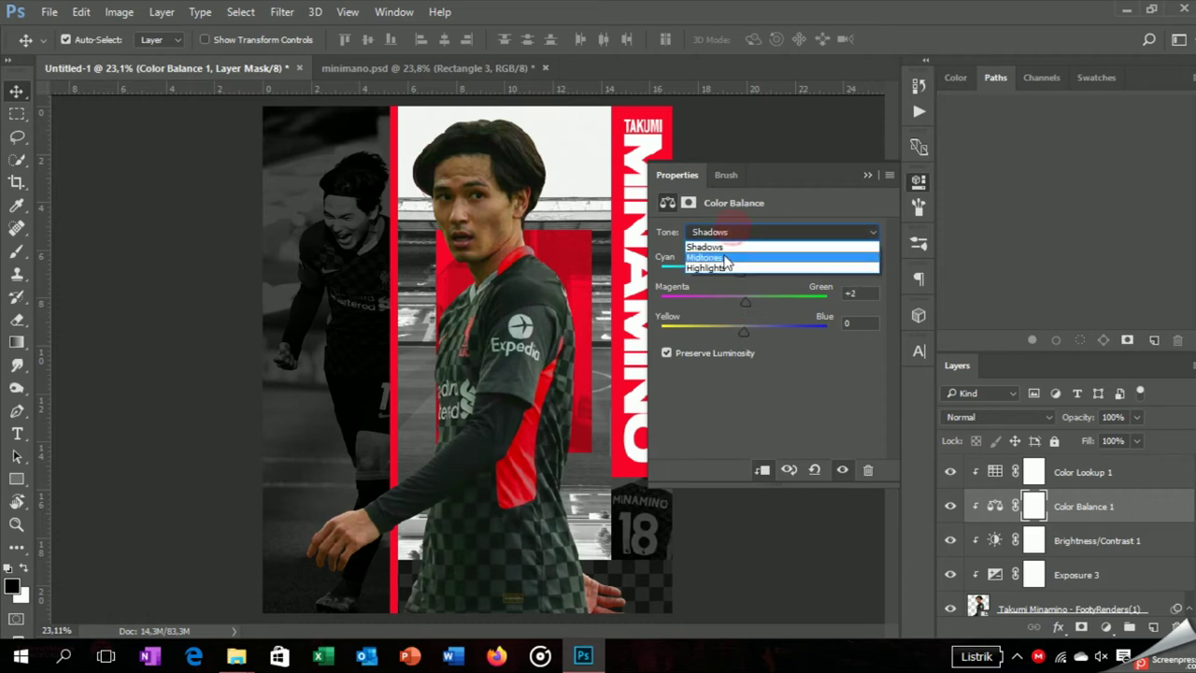
{"action": "left_click", "coordinate": [722, 269]}
{"action": "mouse_move", "coordinate": [742, 274]}
{"action": "left_mouse_down"}
{"action": "mouse_move", "coordinate": [756, 274]}
{"action": "mouse_move", "coordinate": [741, 301]}
{"action": "mouse_move", "coordinate": [758, 333]}
{"action": "left_mouse_up"}
{"action": "left_click", "coordinate": [865, 176]}
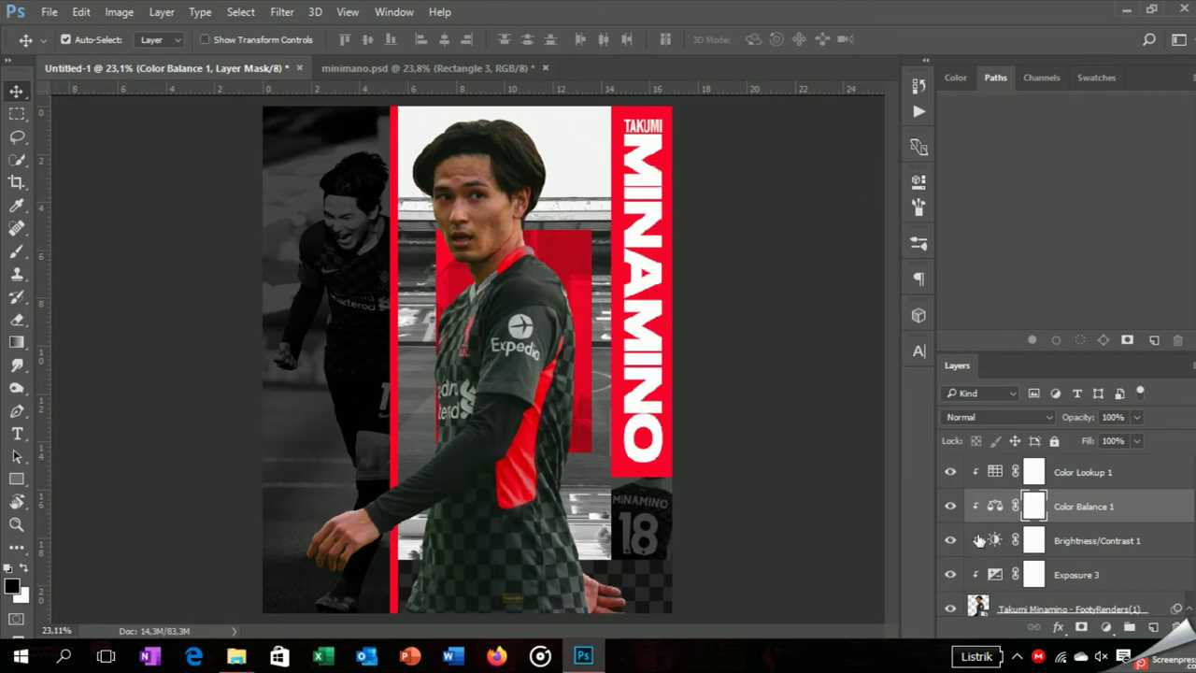
- Add a Red Photo Filter at 25% density with layer opacity 63%
{"action": "left_click", "coordinate": [1105, 627]}
{"action": "left_click", "coordinate": [1089, 464]}
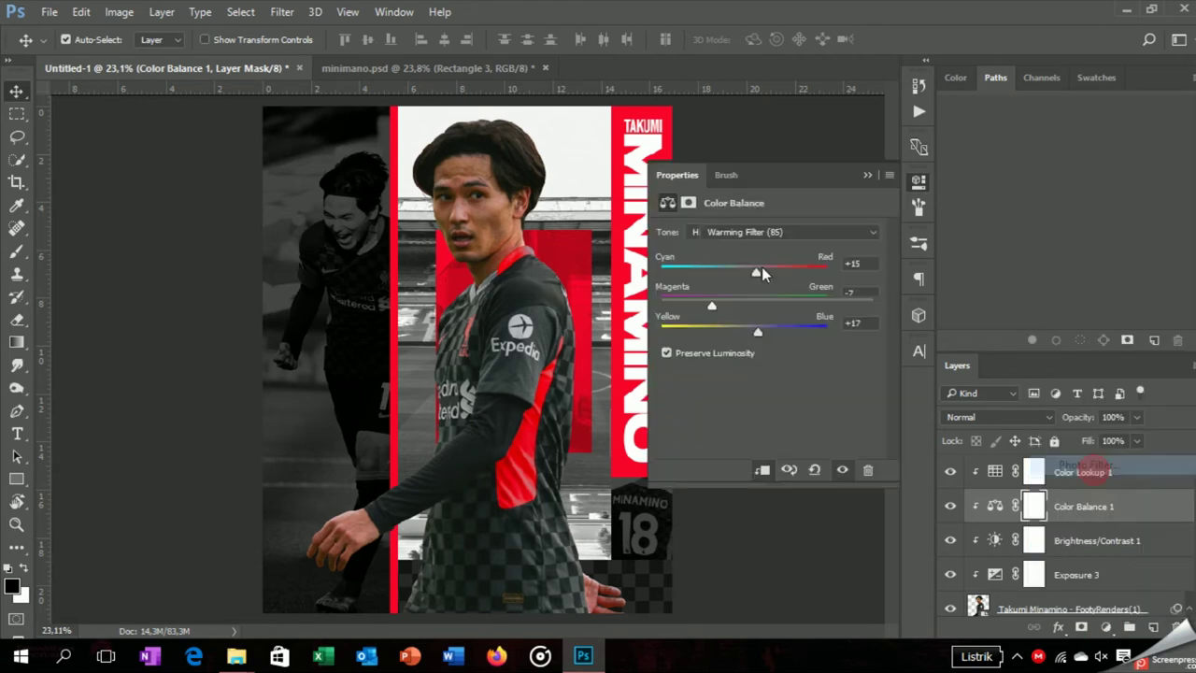
{"action": "left_click", "coordinate": [776, 232]}
{"action": "left_click", "coordinate": [747, 275]}
{"action": "key", "text": "Down"}
{"action": "key", "text": "Down"}
{"action": "key", "text": "Down"}
{"action": "key", "text": "Down"}
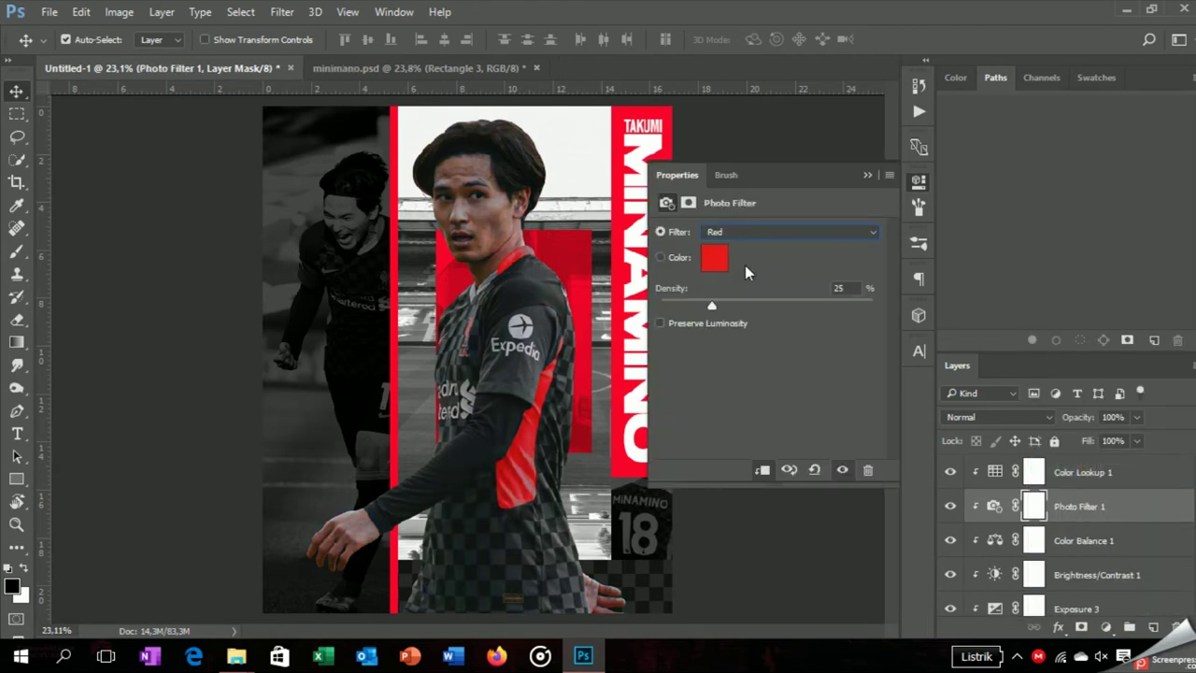
{"action": "left_click", "coordinate": [867, 174]}
{"action": "left_click_drag", "start_coordinate": [1076, 416], "coordinate": [1051, 455]}
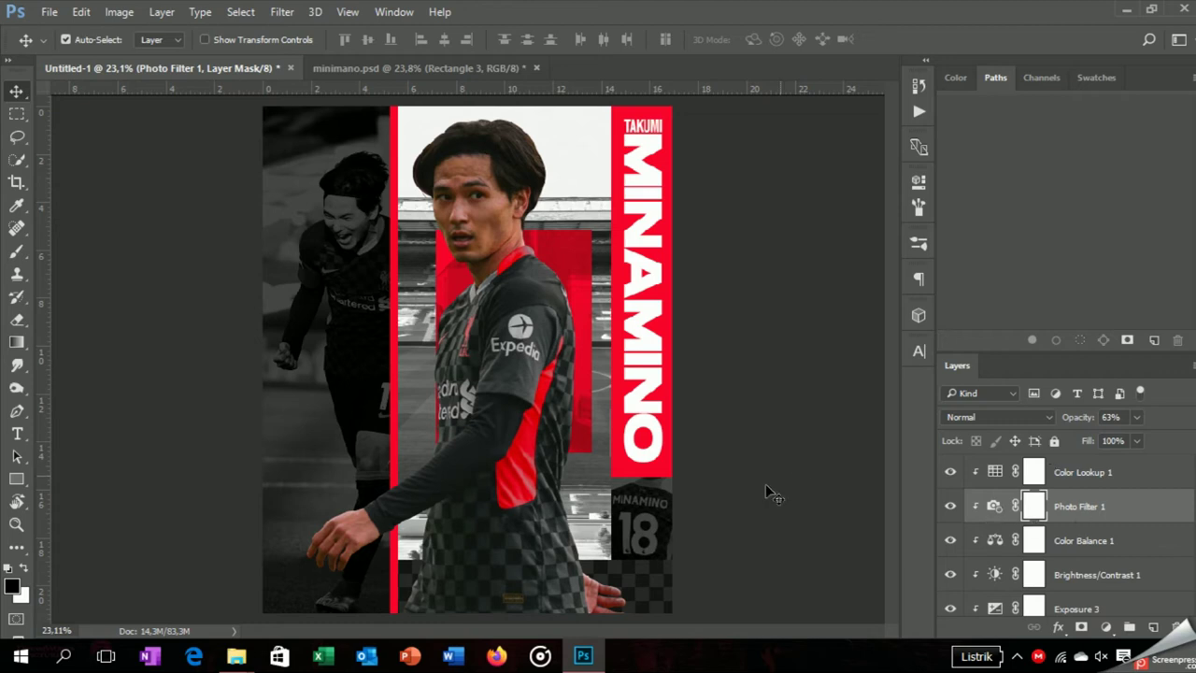
{"action": "left_click", "coordinate": [1092, 472]}
{"action": "scroll", "coordinate": [1080, 560], "scroll_direction": "down", "scroll_amount": 2}
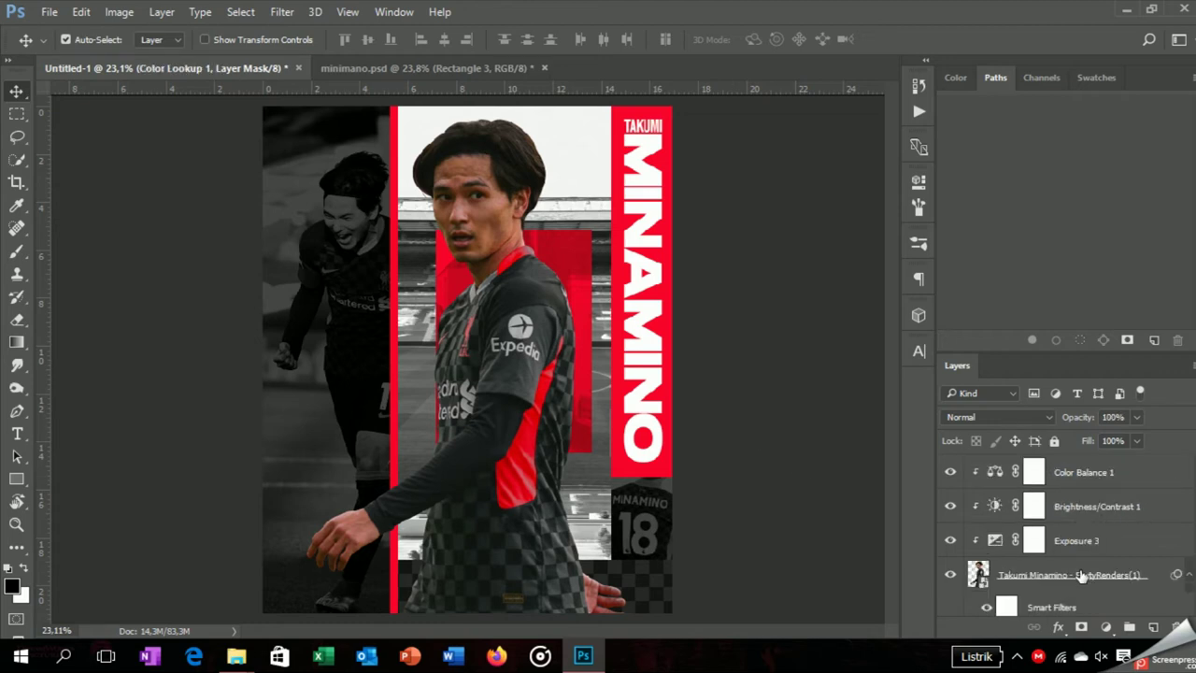
- Group the adjustment layers and add a black-to-transparent fade at the bottom at 79% opacity
{"action": "left_click", "coordinate": [1081, 576], "text": "shift"}
{"action": "key", "text": "ctrl+g"}
{"action": "left_click", "coordinate": [1153, 627]}
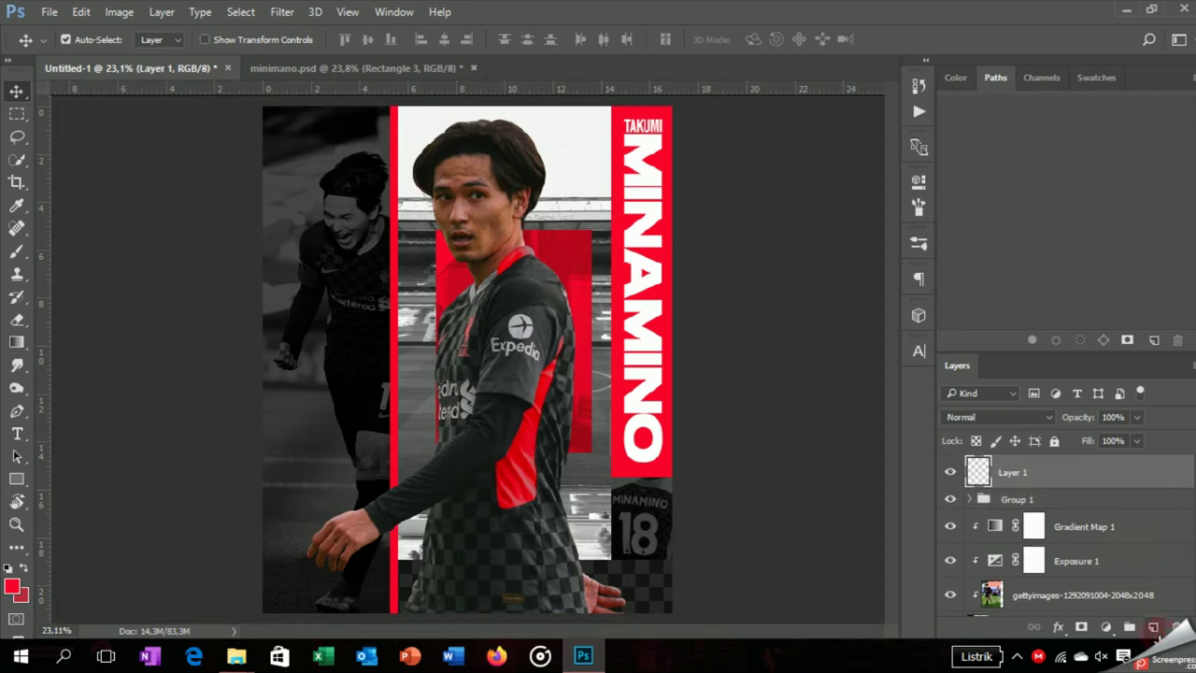
{"action": "key", "text": "g"}
{"action": "left_click", "coordinate": [11, 586]}
{"action": "left_click", "coordinate": [705, 448]}
{"action": "left_click", "coordinate": [1099, 194]}
{"action": "key", "text": "ctrl+minus"}
{"action": "key", "text": "ctrl+minus"}
{"action": "left_click_drag", "start_coordinate": [461, 500], "coordinate": [463, 419]}
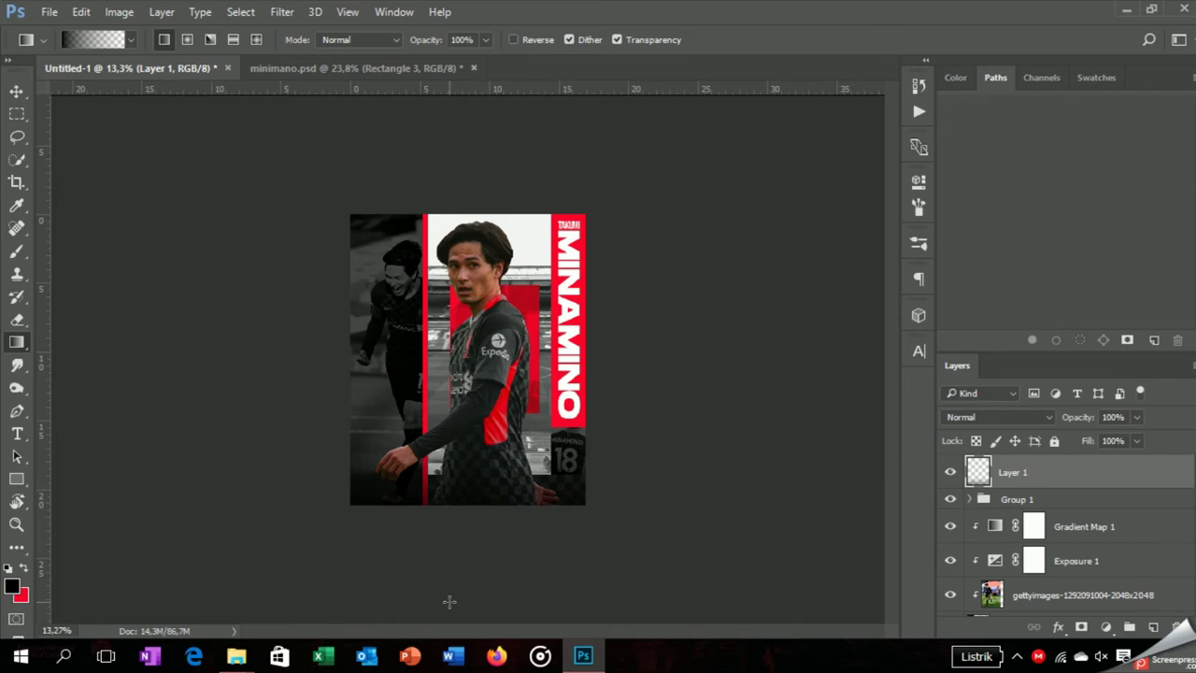
{"action": "key", "text": "ctrl+0"}
{"action": "left_click", "coordinate": [16, 91]}
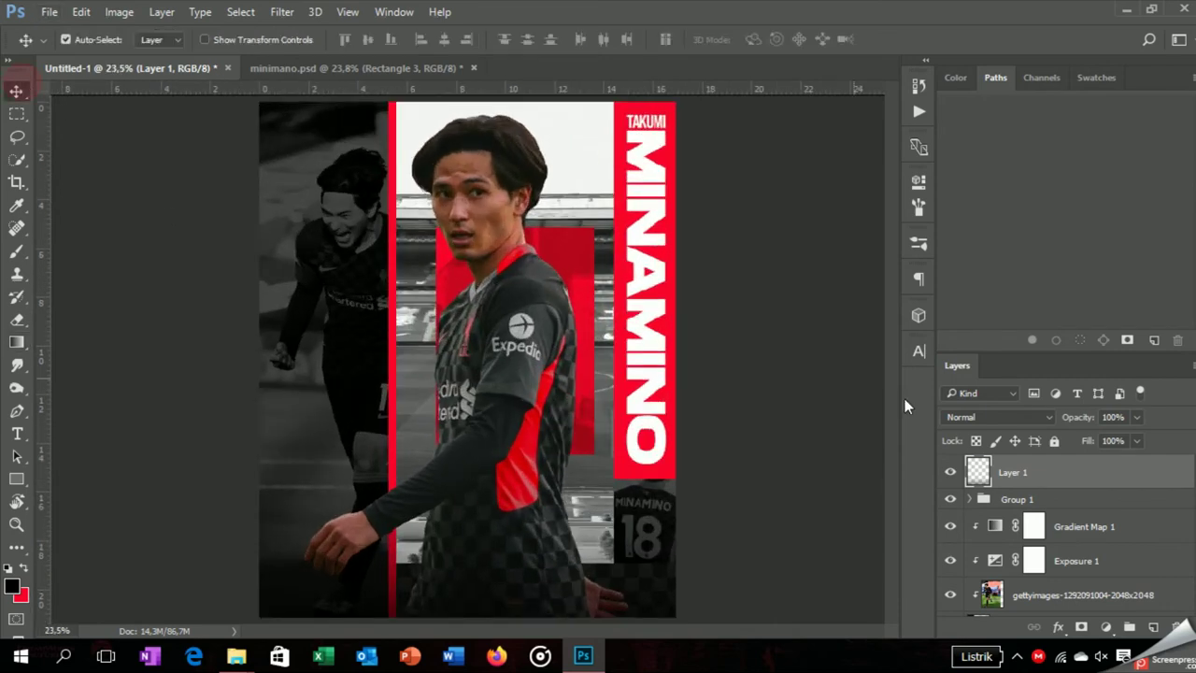
{"action": "left_click_drag", "start_coordinate": [1056, 438], "coordinate": [1070, 437]}
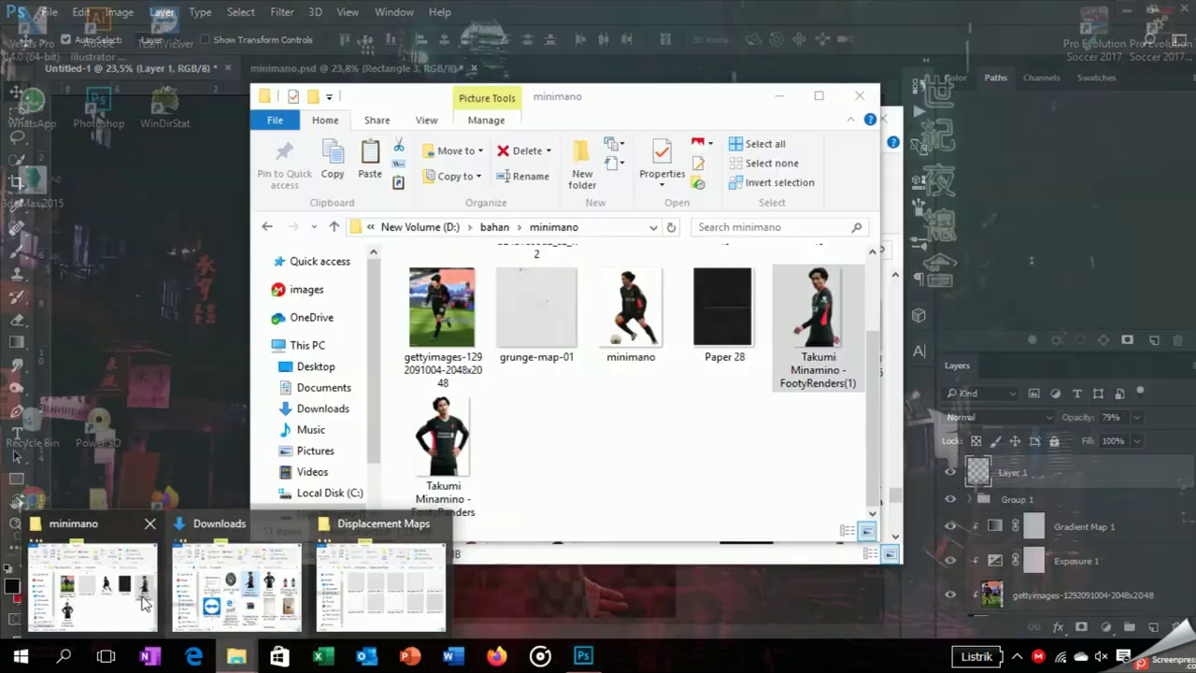
- Place the minimano dribbling-player image in the lower-right corner, scaled to about 31%
{"action": "left_click", "coordinate": [107, 579]}
{"action": "mouse_move", "coordinate": [630, 308]}
{"action": "left_mouse_down"}
{"action": "mouse_move", "coordinate": [624, 454]}
{"action": "mouse_move", "coordinate": [533, 573]}
{"action": "left_mouse_up"}
{"action": "mouse_move", "coordinate": [659, 596]}
{"action": "left_mouse_down"}
{"action": "mouse_move", "coordinate": [372, 234]}
{"action": "mouse_move", "coordinate": [641, 566]}
{"action": "left_mouse_up"}
{"action": "left_click_drag", "start_coordinate": [665, 464], "coordinate": [664, 439]}
{"action": "left_click_drag", "start_coordinate": [640, 497], "coordinate": [634, 495]}
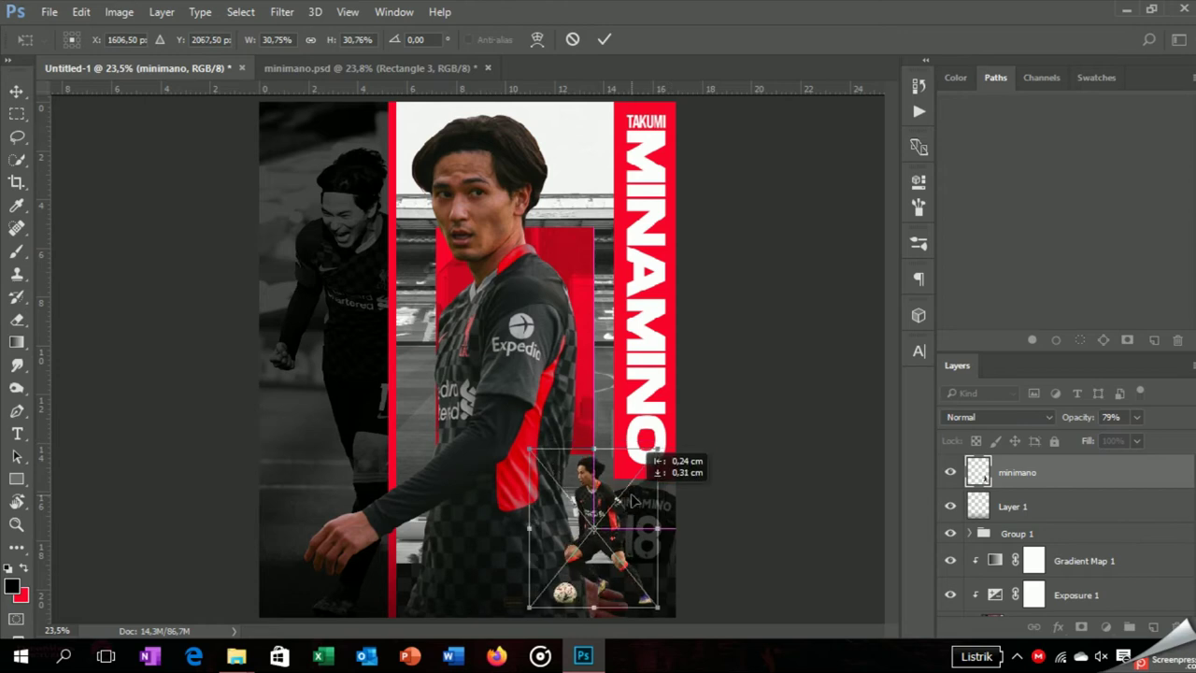
{"action": "left_click_drag", "start_coordinate": [661, 444], "coordinate": [676, 445]}
{"action": "key", "text": "Return"}
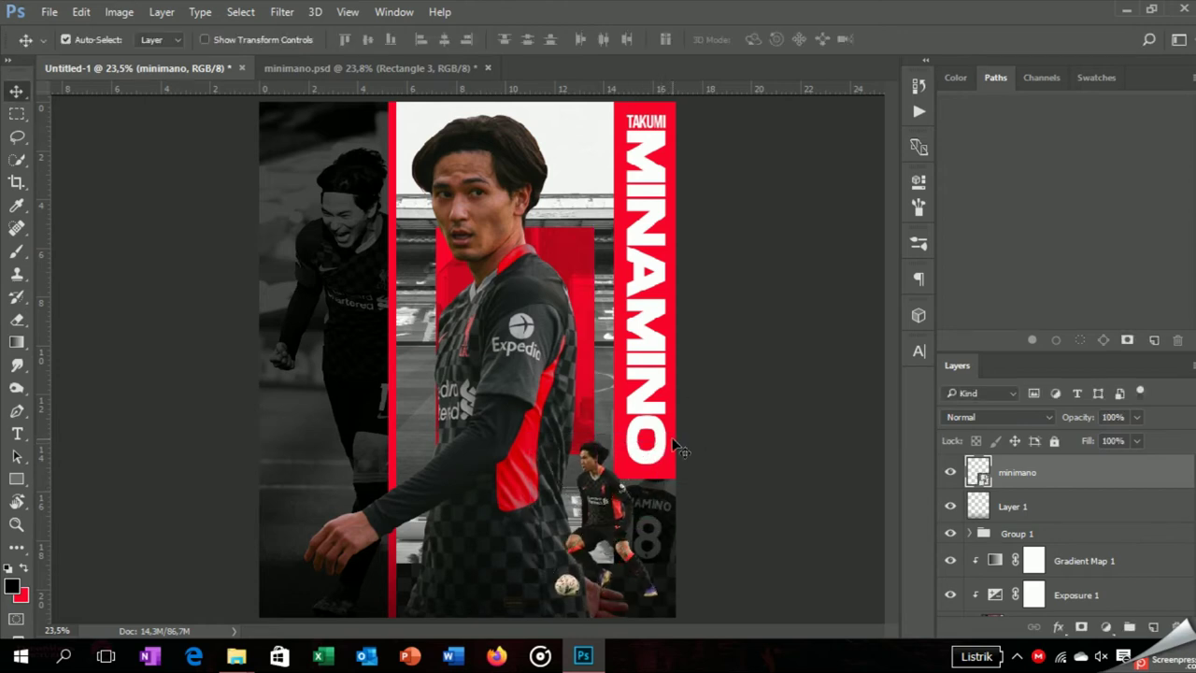
{"action": "left_click", "coordinate": [1016, 506]}
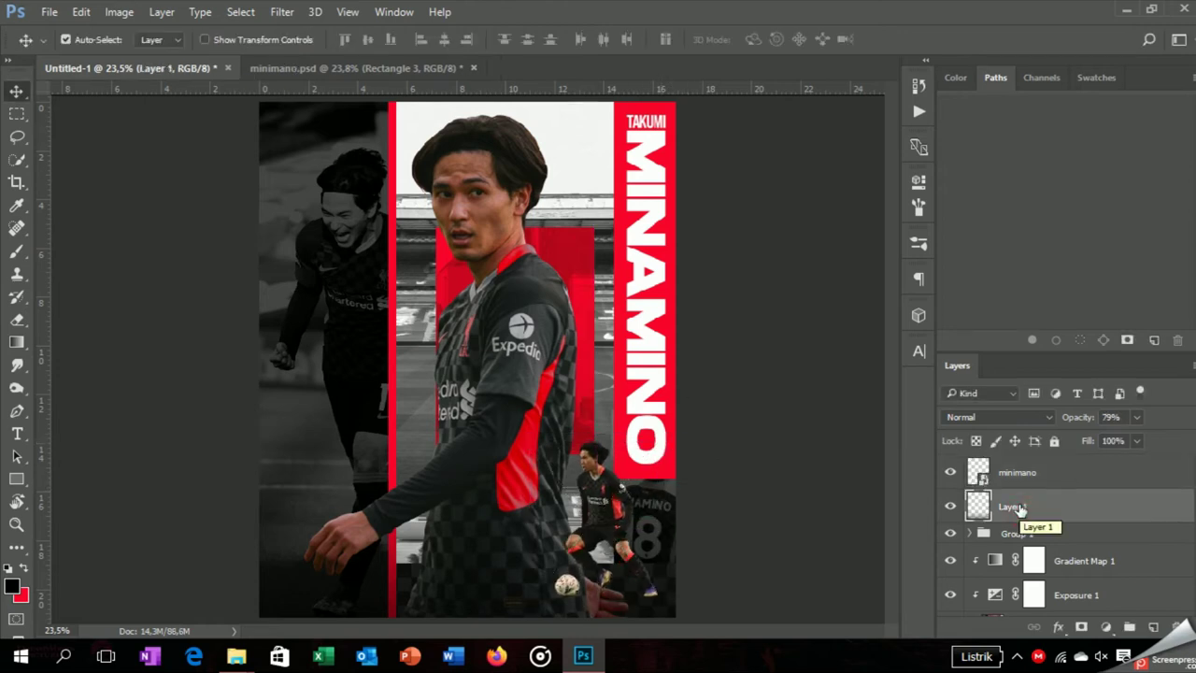
- Paint a soft black dab on a new layer and squash it into a thin, narrow shadow strip
{"action": "left_click", "coordinate": [1153, 626]}
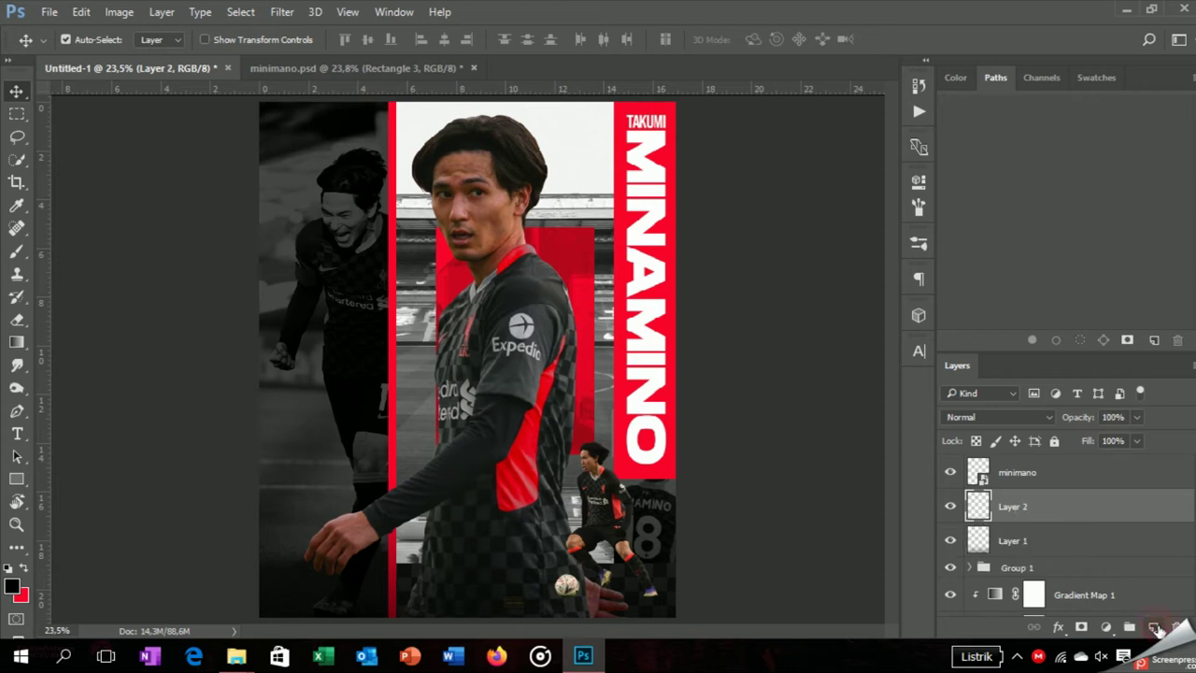
{"action": "key", "text": "b"}
{"action": "left_click", "coordinate": [495, 361]}
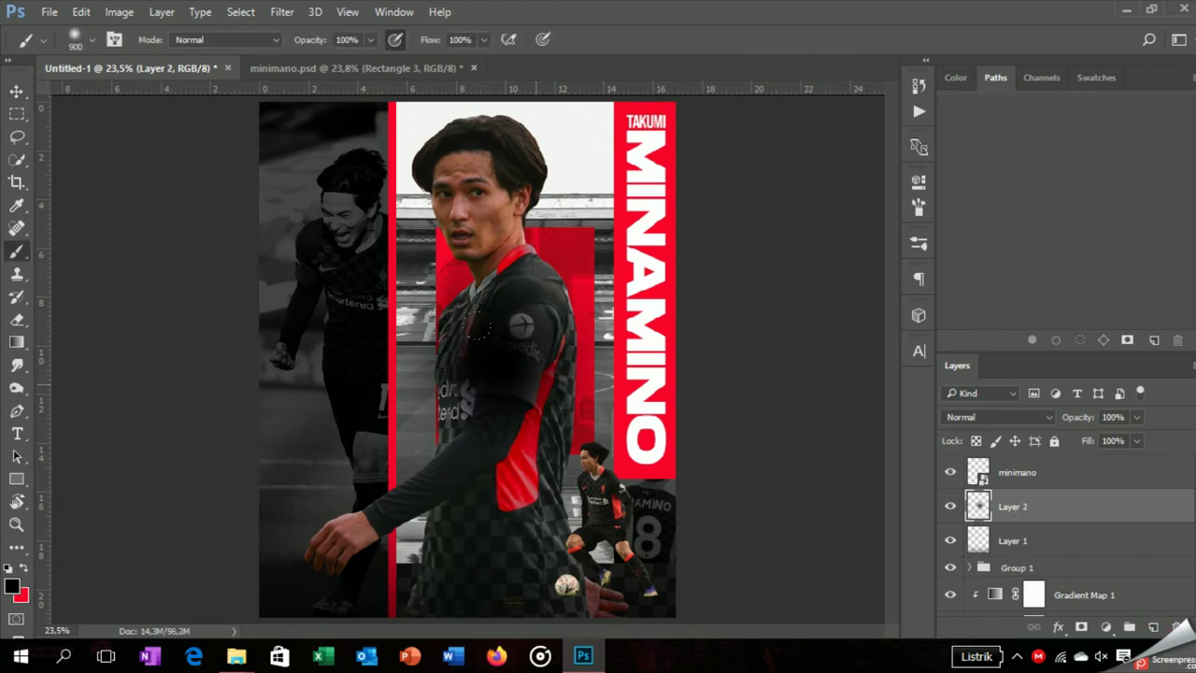
{"action": "key", "text": "v"}
{"action": "key", "text": "ctrl+t"}
{"action": "left_click_drag", "start_coordinate": [509, 208], "coordinate": [548, 492]}
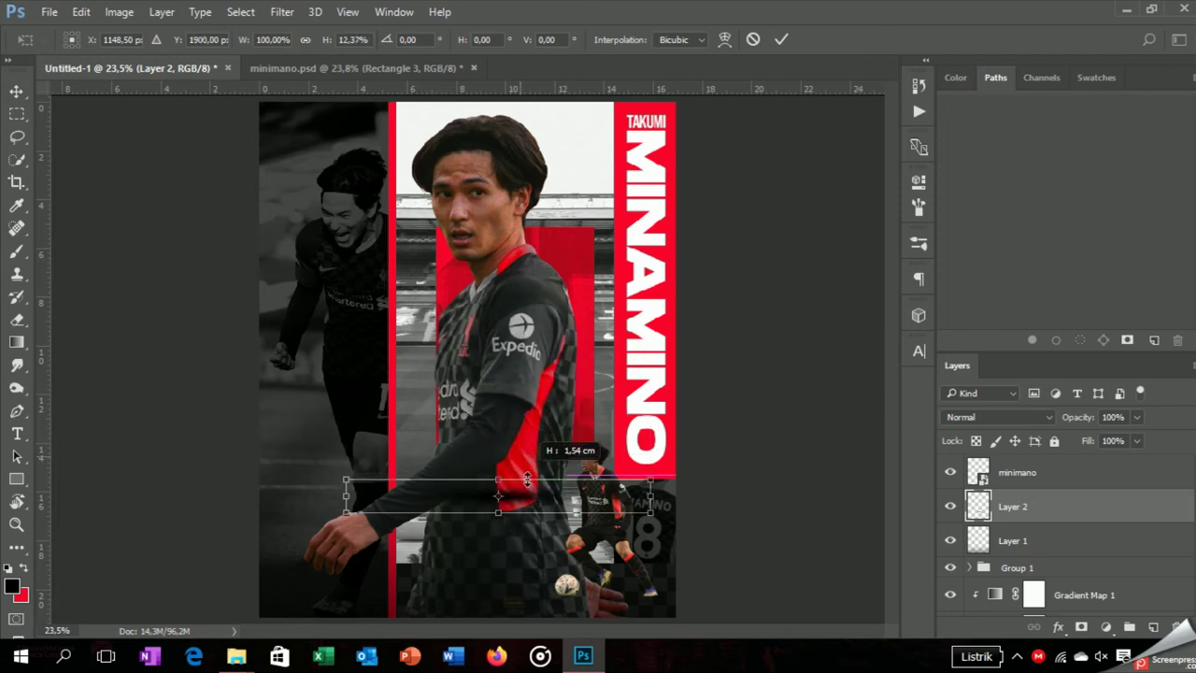
{"action": "mouse_move", "coordinate": [650, 505]}
{"action": "left_mouse_down"}
{"action": "mouse_move", "coordinate": [501, 505]}
{"action": "mouse_move", "coordinate": [564, 510]}
{"action": "mouse_move", "coordinate": [675, 589]}
{"action": "left_mouse_up"}
{"action": "key", "text": "Return"}
- Position the shadow under the player's boot, duplicate it under the ball, and select all three
{"action": "scroll", "coordinate": [675, 588], "scroll_direction": "up", "scroll_amount": 3}
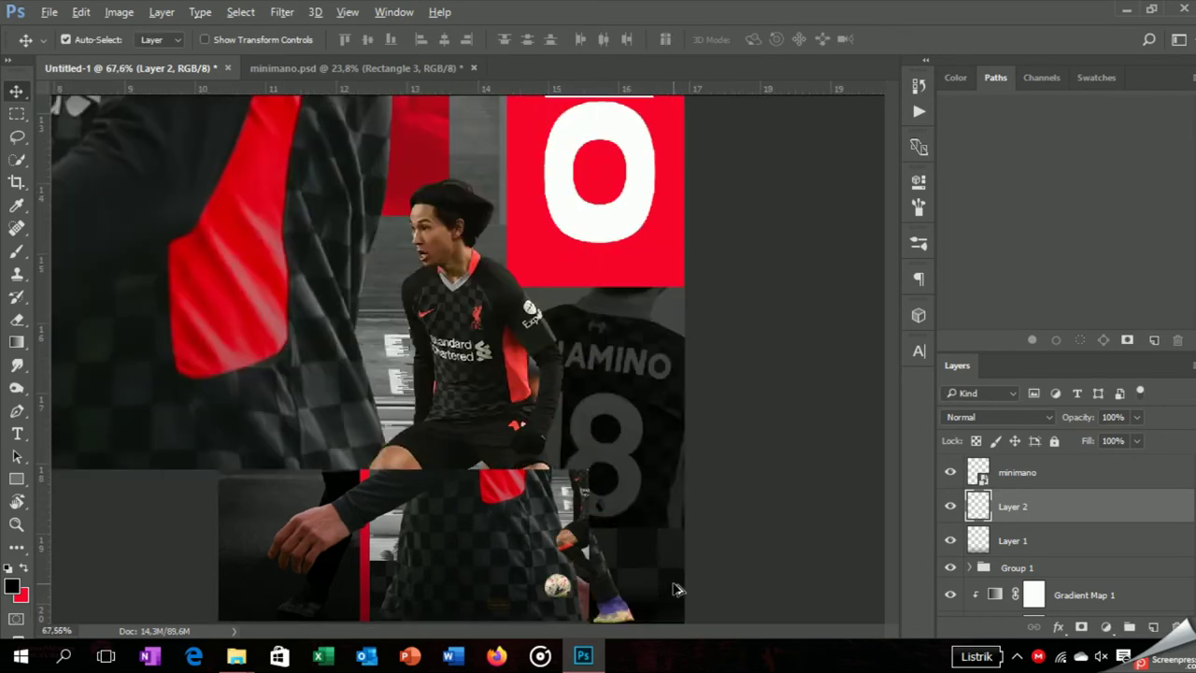
{"action": "scroll", "coordinate": [675, 588], "scroll_direction": "up", "scroll_amount": 3}
{"action": "left_click_drag", "start_coordinate": [641, 516], "coordinate": [474, 527]}
{"action": "left_click_drag", "start_coordinate": [366, 540], "coordinate": [320, 523]}
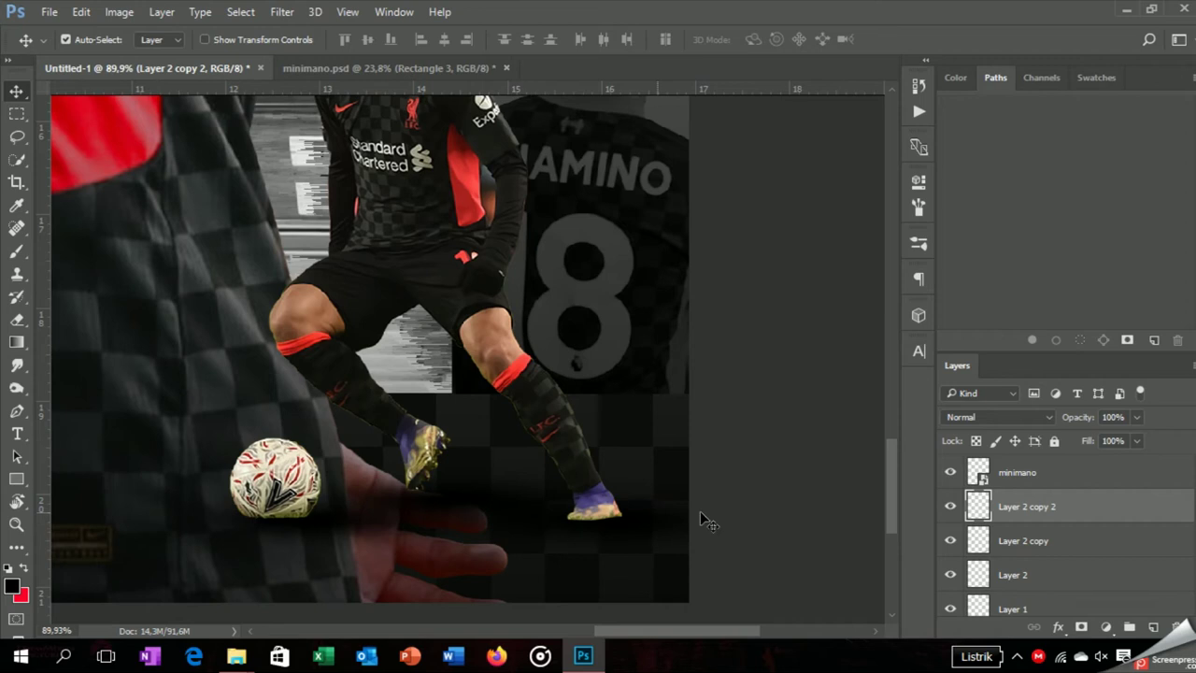
{"action": "left_click", "coordinate": [1053, 570], "text": "shift"}
- Set the three shadow layers to 79% opacity and add a new layer clipped to the minimano player
{"action": "left_click_drag", "start_coordinate": [1075, 417], "coordinate": [1063, 453]}
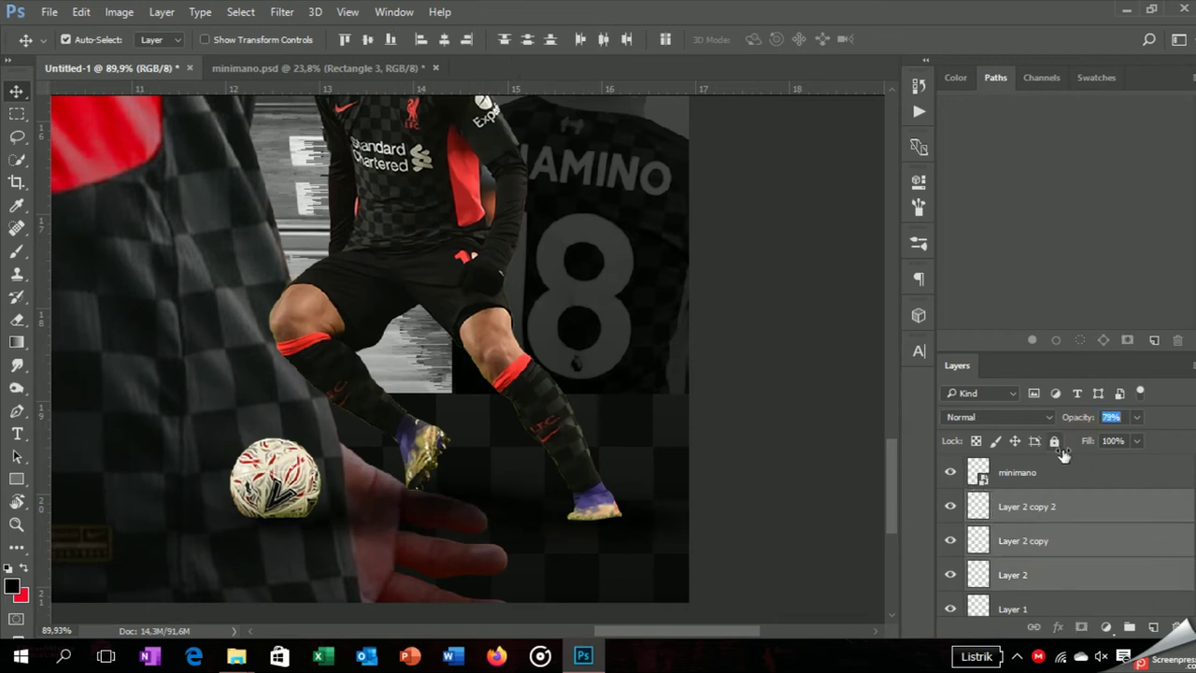
{"action": "left_click", "coordinate": [1074, 505]}
{"action": "left_click", "coordinate": [1027, 472]}
{"action": "left_click", "coordinate": [1152, 627]}
{"action": "right_click", "coordinate": [1080, 471]}
{"action": "left_click", "coordinate": [775, 446]}
- Brush on the player's boot in the clipped layer and set it to 72% opacity
{"action": "key", "text": "b"}
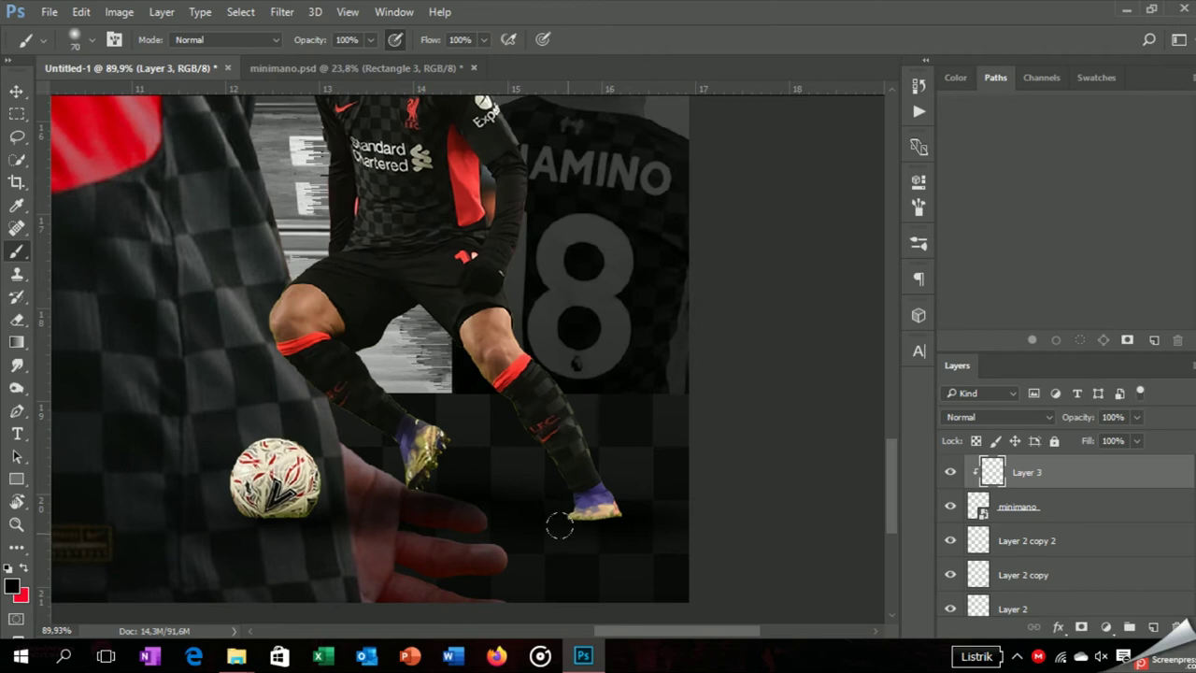
{"action": "left_click", "coordinate": [578, 543]}
{"action": "key", "text": "ctrl+z"}
{"action": "left_click", "coordinate": [450, 450]}
{"action": "key", "text": "ctrl+z"}
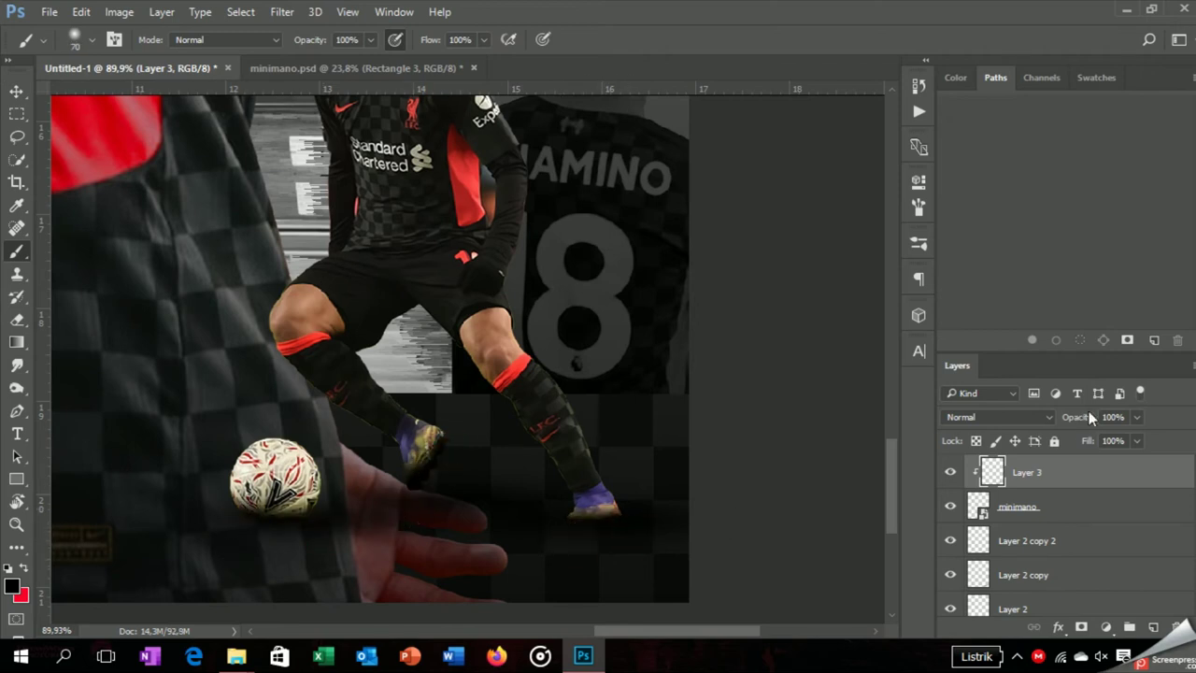
{"action": "left_click_drag", "start_coordinate": [1084, 425], "coordinate": [1059, 449]}
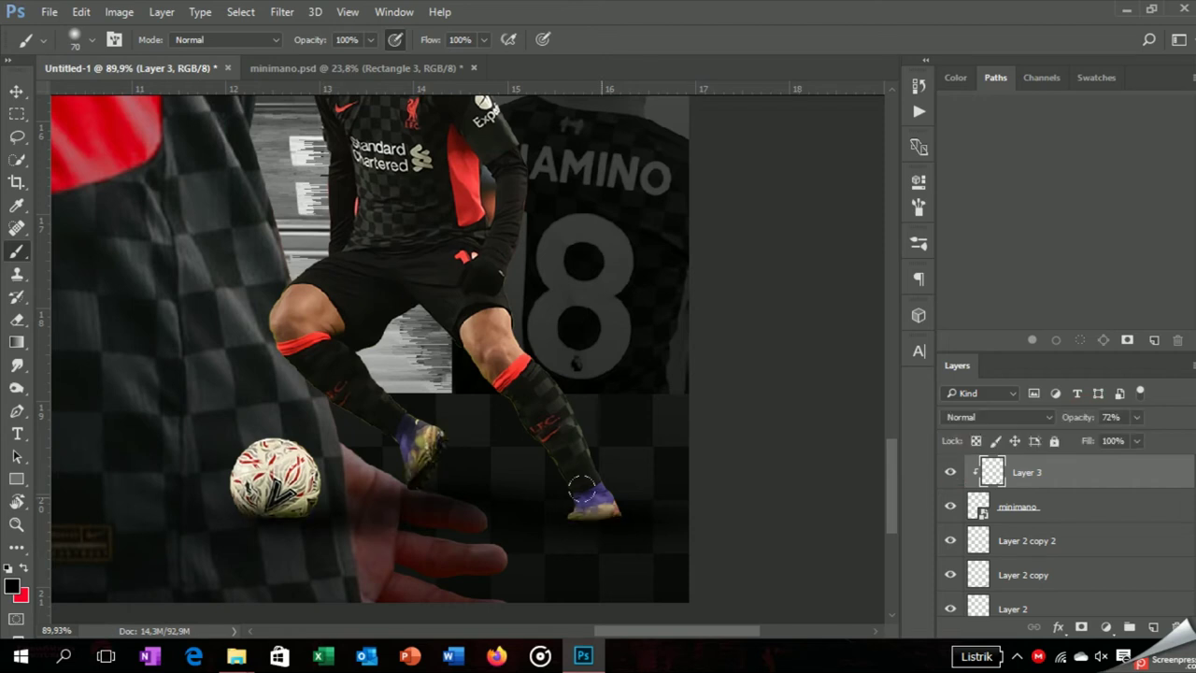
{"action": "scroll", "coordinate": [554, 452], "scroll_direction": "down", "scroll_amount": 3}
{"action": "scroll", "coordinate": [554, 453], "scroll_direction": "down", "scroll_amount": 3}
{"action": "scroll", "coordinate": [554, 452], "scroll_direction": "up", "scroll_amount": 1}
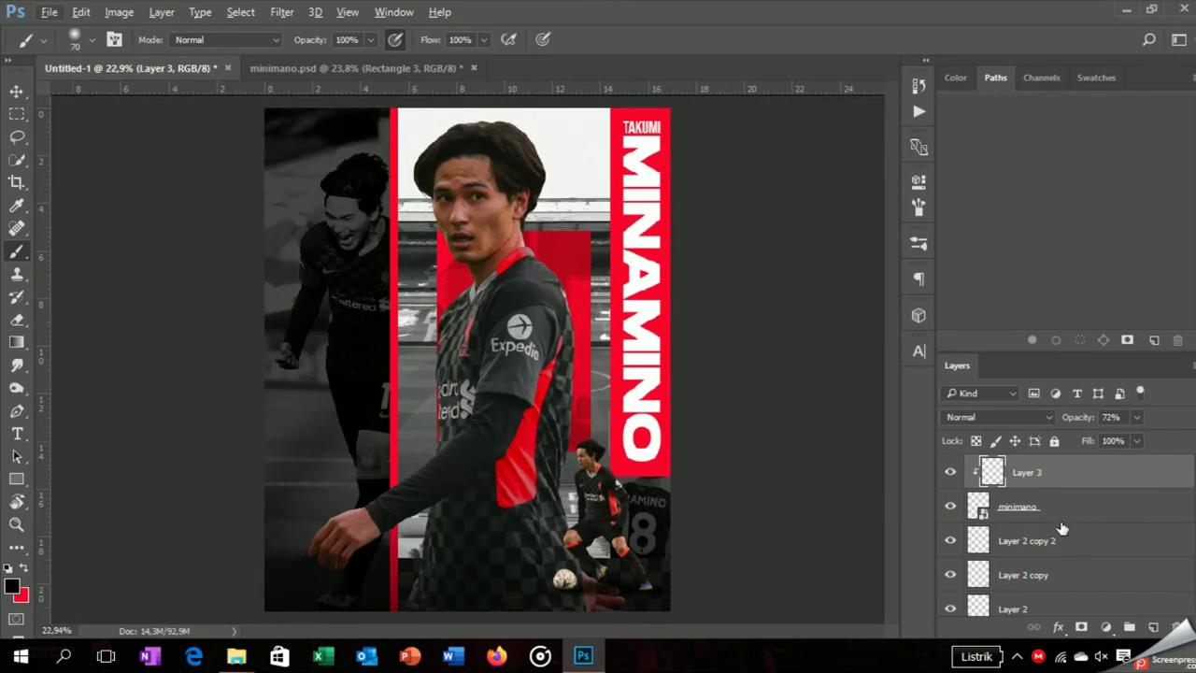
{"action": "left_click_drag", "start_coordinate": [1083, 425], "coordinate": [1058, 443]}
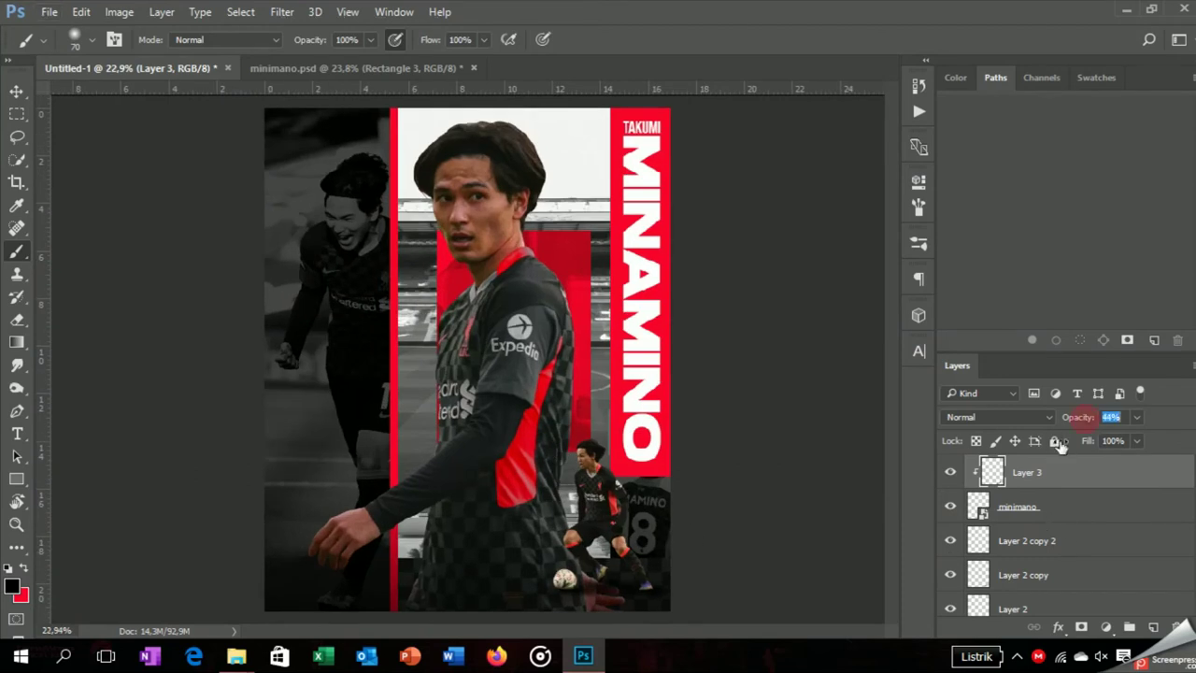
- Fade the Layer 2 copy 2 shadow to 47% opacity and reselect the minimano player layer
{"action": "left_click", "coordinate": [987, 537]}
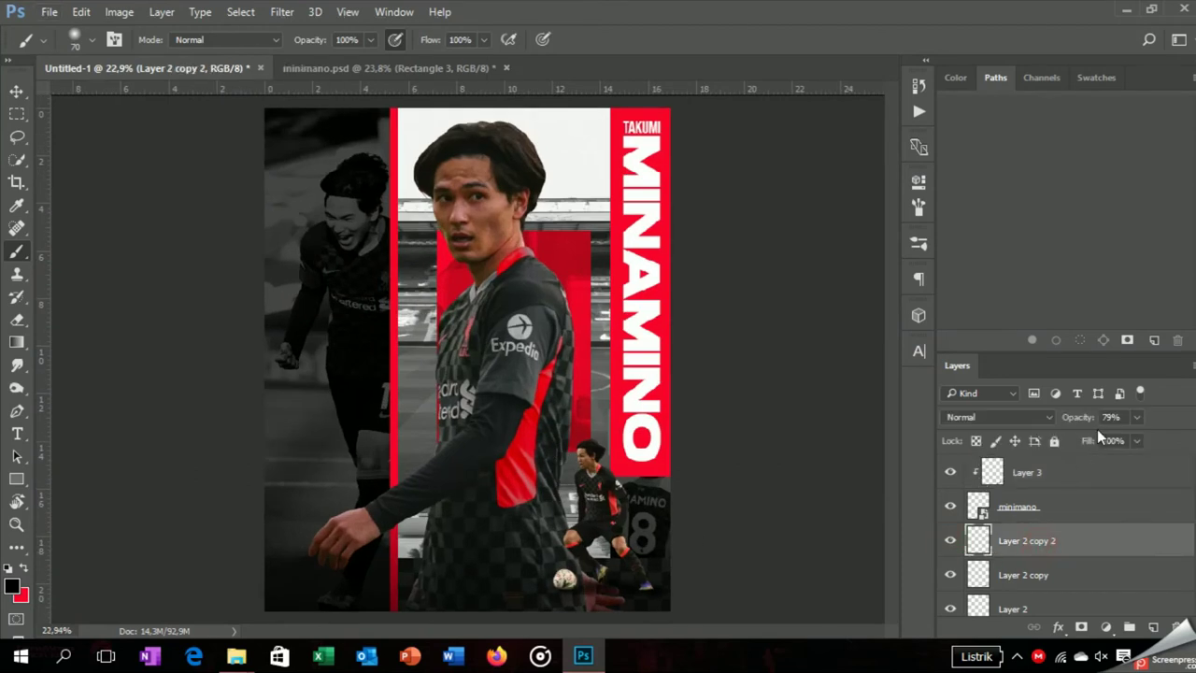
{"action": "left_click_drag", "start_coordinate": [1073, 425], "coordinate": [1056, 455]}
{"action": "key", "text": "v"}
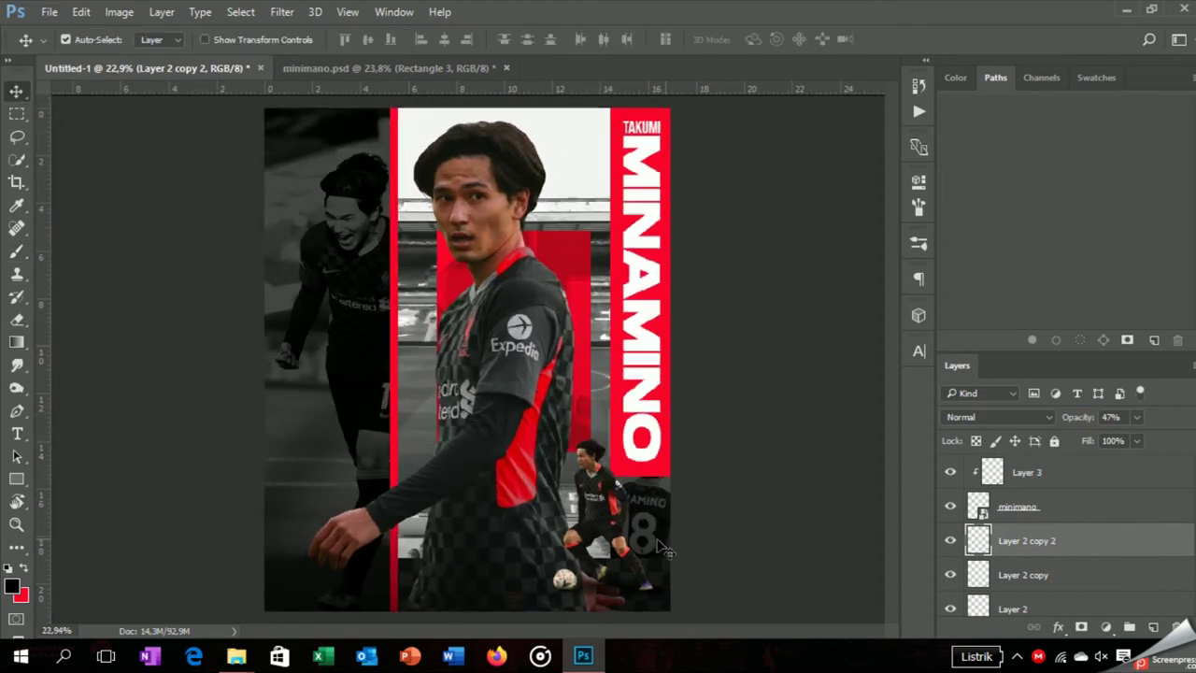
{"action": "left_click", "coordinate": [599, 508]}
{"action": "left_click", "coordinate": [281, 12]}
- Apply a Camera Raw Filter to the player with Temperature +8, Exposure +0.40 and Whites −23
{"action": "left_click", "coordinate": [345, 113]}
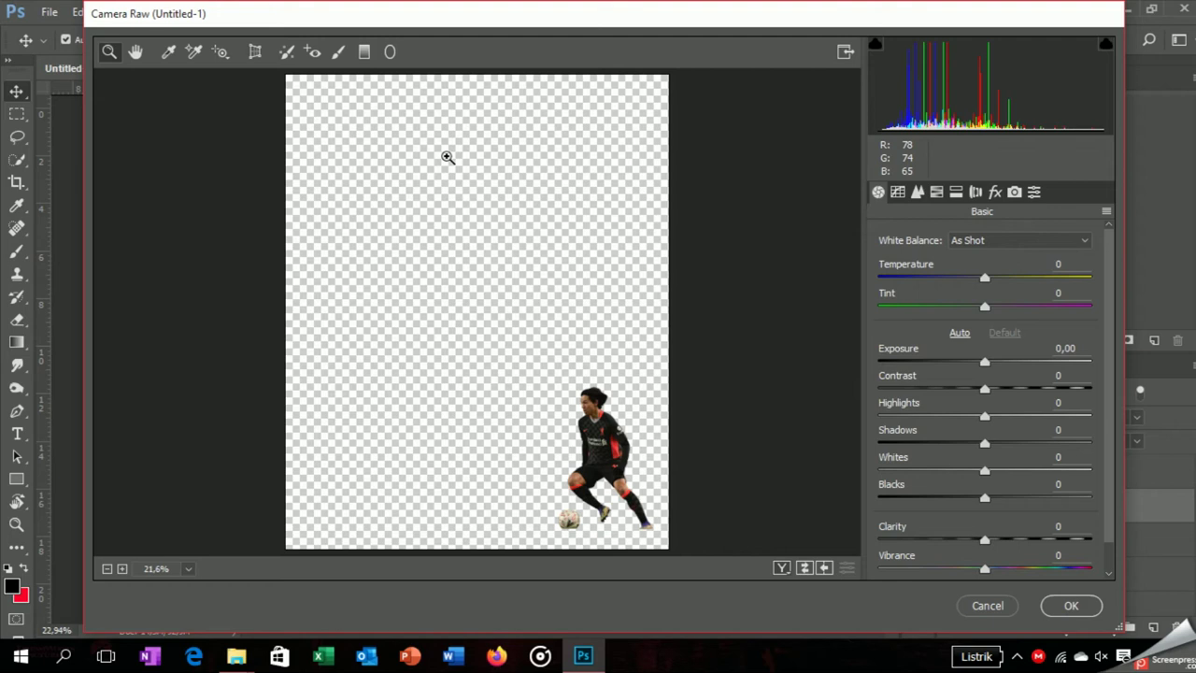
{"action": "left_click", "coordinate": [585, 421]}
{"action": "left_click", "coordinate": [644, 402]}
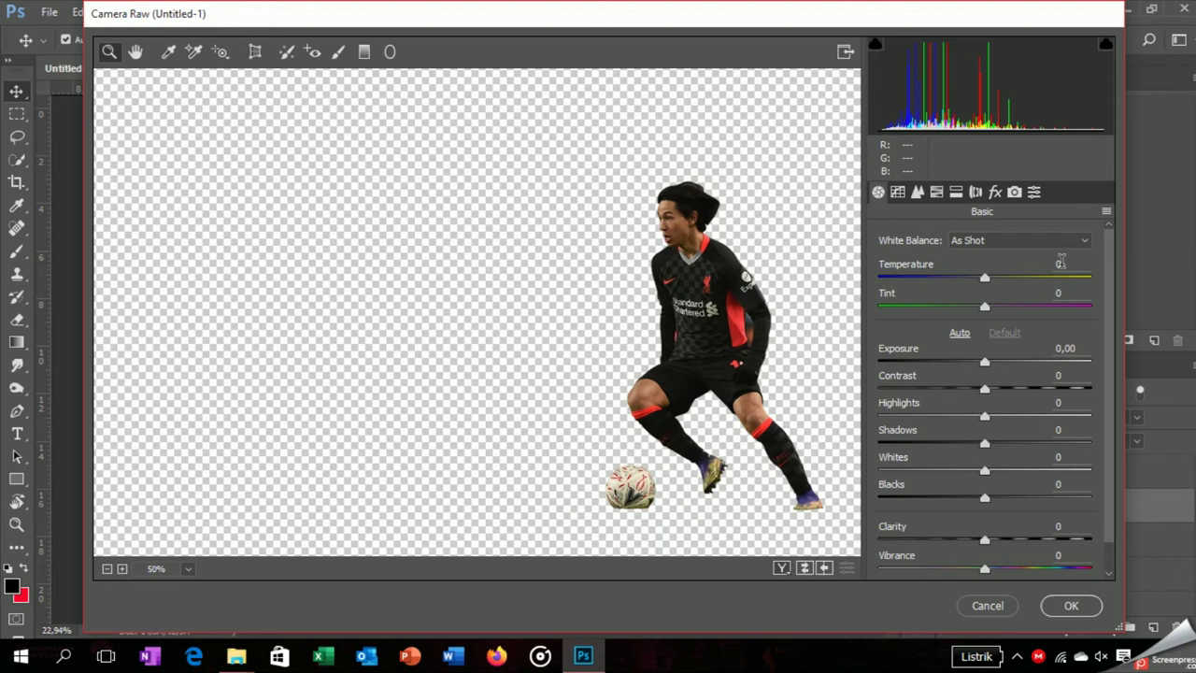
{"action": "type", "text": "8"}
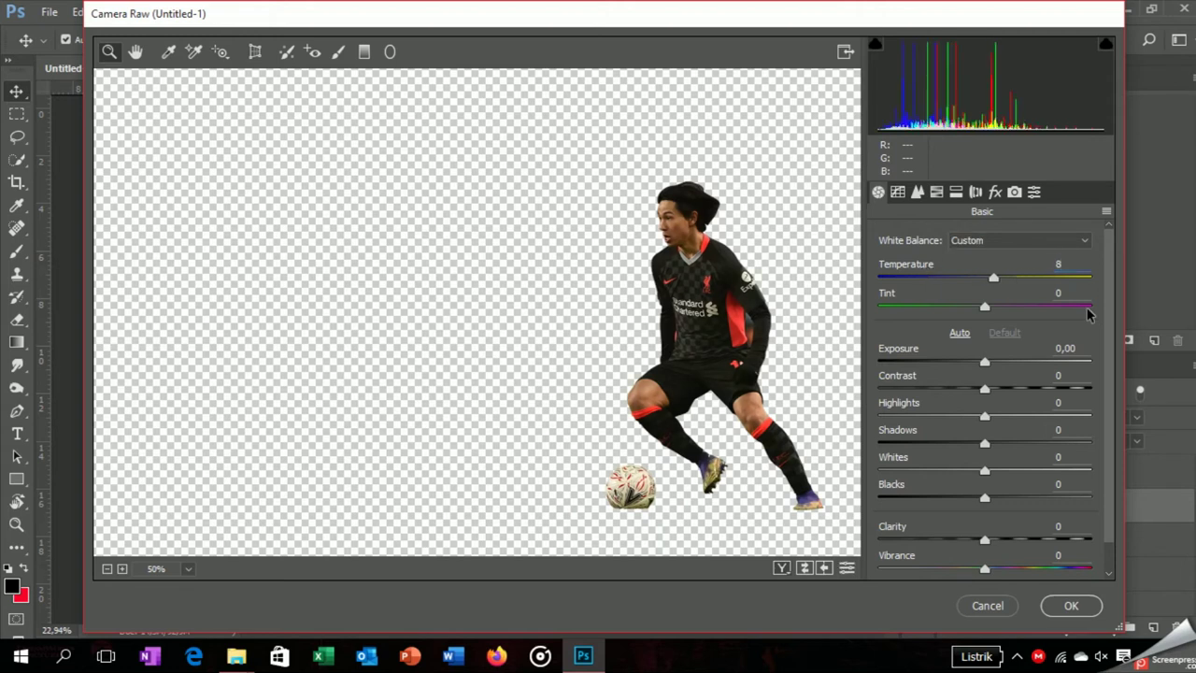
{"action": "mouse_move", "coordinate": [986, 365]}
{"action": "left_mouse_down"}
{"action": "mouse_move", "coordinate": [994, 391]}
{"action": "mouse_move", "coordinate": [962, 422]}
{"action": "mouse_move", "coordinate": [1007, 455]}
{"action": "left_mouse_up"}
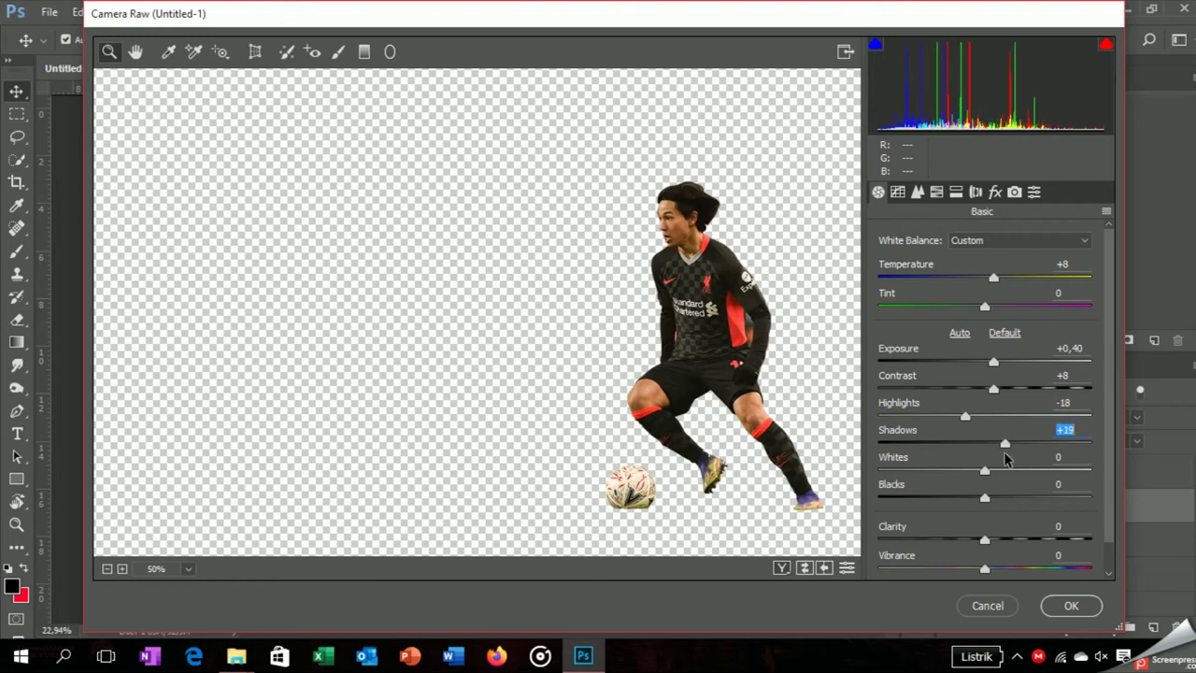
{"action": "left_click", "coordinate": [983, 475]}
{"action": "mouse_move", "coordinate": [982, 475]}
{"action": "left_mouse_down"}
{"action": "mouse_move", "coordinate": [957, 474]}
{"action": "mouse_move", "coordinate": [1031, 503]}
{"action": "mouse_move", "coordinate": [987, 506]}
{"action": "mouse_move", "coordinate": [1014, 506]}
{"action": "mouse_move", "coordinate": [1018, 521]}
{"action": "mouse_move", "coordinate": [983, 537]}
{"action": "mouse_move", "coordinate": [995, 540]}
{"action": "mouse_move", "coordinate": [974, 537]}
{"action": "mouse_move", "coordinate": [981, 570]}
{"action": "left_mouse_up"}
{"action": "scroll", "coordinate": [1034, 518], "scroll_direction": "down", "scroll_amount": 1}
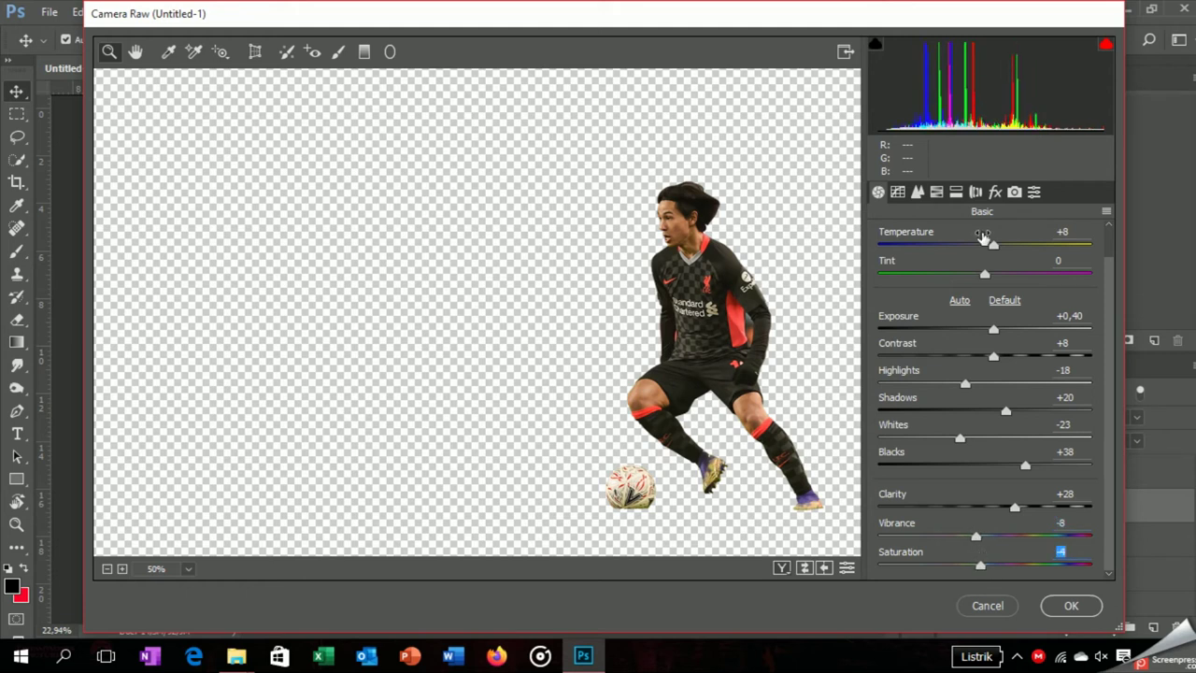
- Set the parametric Tone Curve to Highlights −14, Lights +18, Darks −11, then apply the Camera Raw grading
{"action": "left_click", "coordinate": [898, 193]}
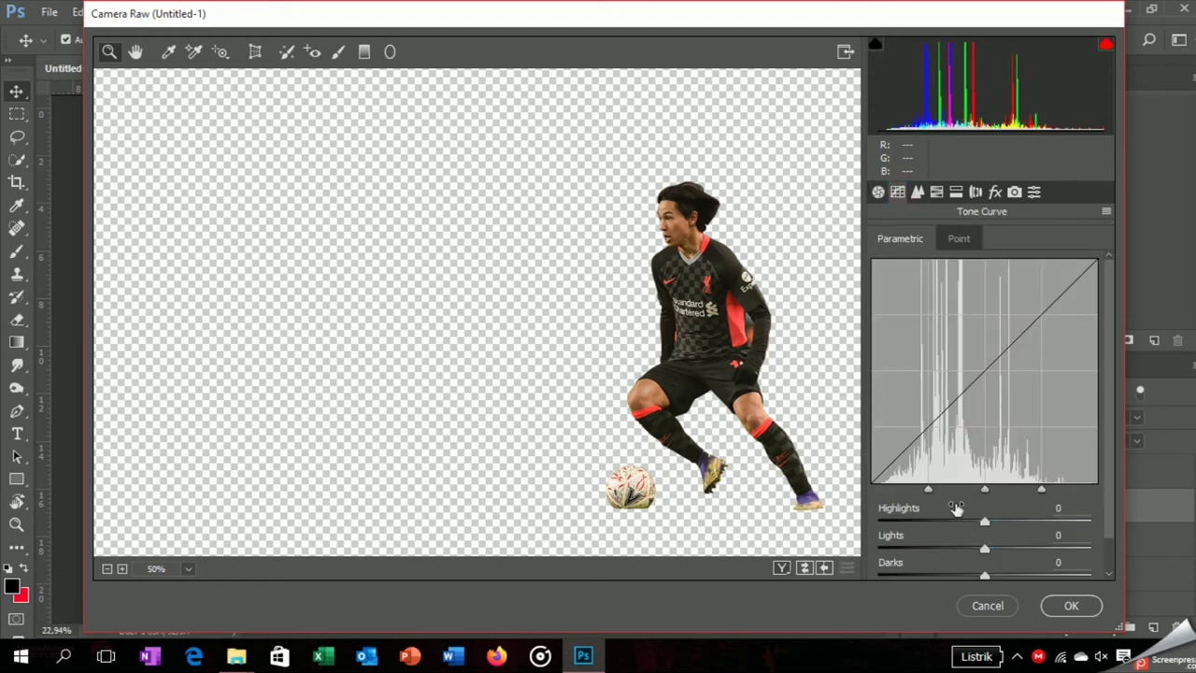
{"action": "mouse_move", "coordinate": [985, 523]}
{"action": "left_mouse_down"}
{"action": "mouse_move", "coordinate": [972, 529]}
{"action": "mouse_move", "coordinate": [1004, 558]}
{"action": "mouse_move", "coordinate": [972, 546]}
{"action": "left_mouse_up"}
{"action": "scroll", "coordinate": [996, 553], "scroll_direction": "down", "scroll_amount": 1}
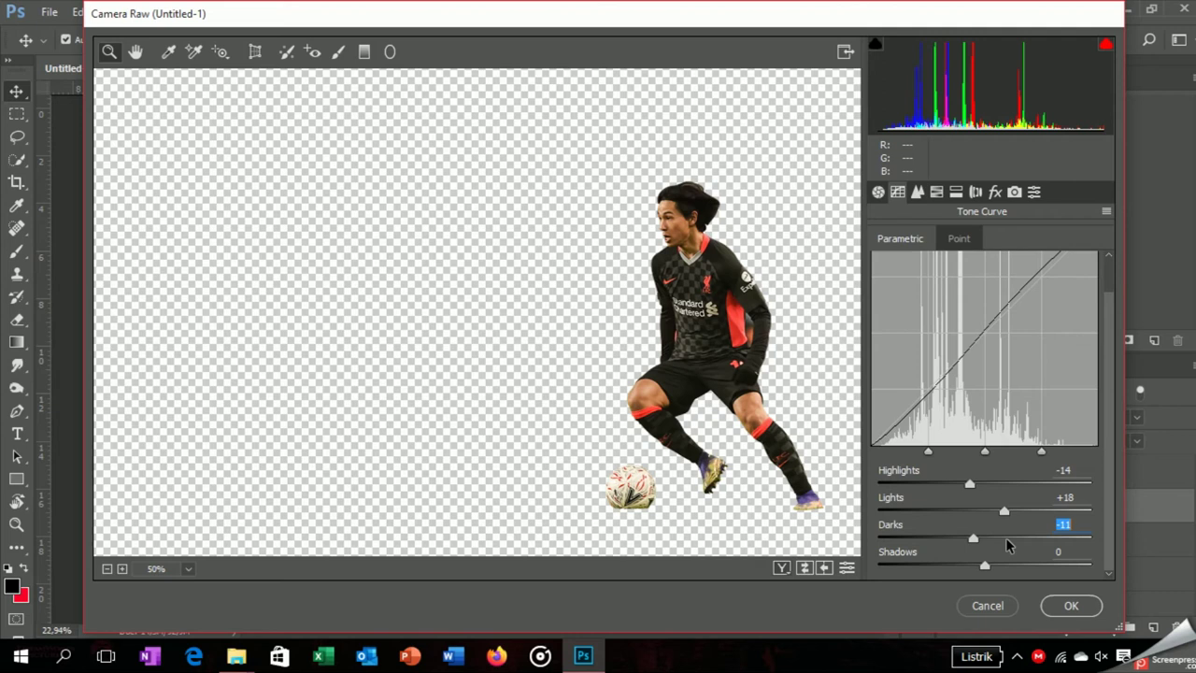
{"action": "left_click", "coordinate": [1065, 607]}
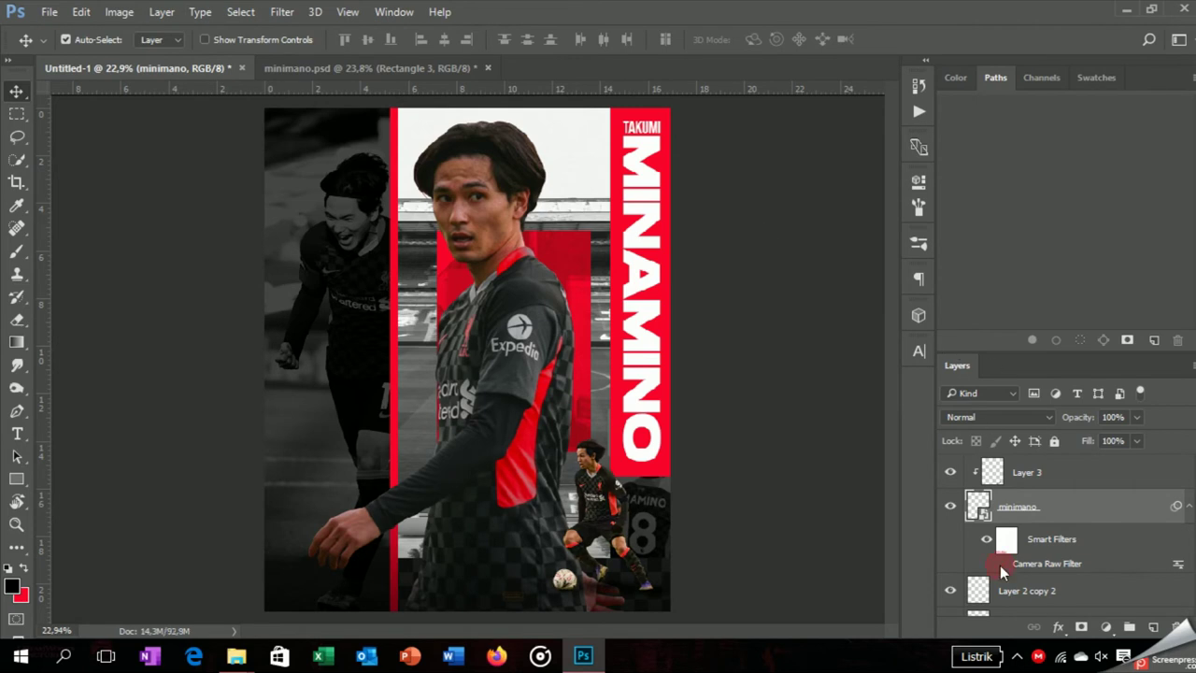
- Trace a pen path around the player's arm, load it as a selection, and rasterize the player layer
{"action": "scroll", "coordinate": [600, 509], "scroll_direction": "up", "scroll_amount": 2}
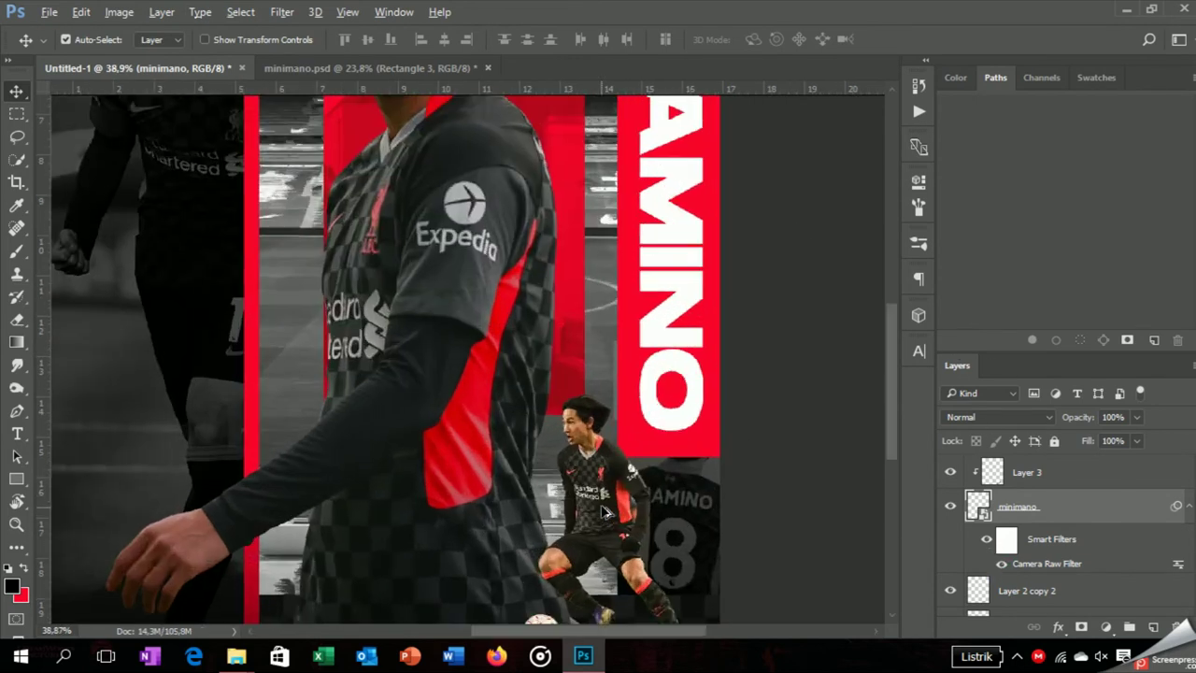
{"action": "scroll", "coordinate": [587, 493], "scroll_direction": "up", "scroll_amount": 1}
{"action": "scroll", "coordinate": [572, 463], "scroll_direction": "up", "scroll_amount": 1}
{"action": "mouse_move", "coordinate": [572, 457]}
{"action": "left_mouse_down"}
{"action": "mouse_move", "coordinate": [550, 383]}
{"action": "mouse_move", "coordinate": [606, 428]}
{"action": "mouse_move", "coordinate": [599, 505]}
{"action": "left_mouse_up"}
{"action": "key", "text": "p"}
{"action": "scroll", "coordinate": [598, 415], "scroll_direction": "up", "scroll_amount": 5}
{"action": "left_click", "coordinate": [581, 378]}
{"action": "left_click", "coordinate": [596, 512]}
{"action": "left_click", "coordinate": [581, 379]}
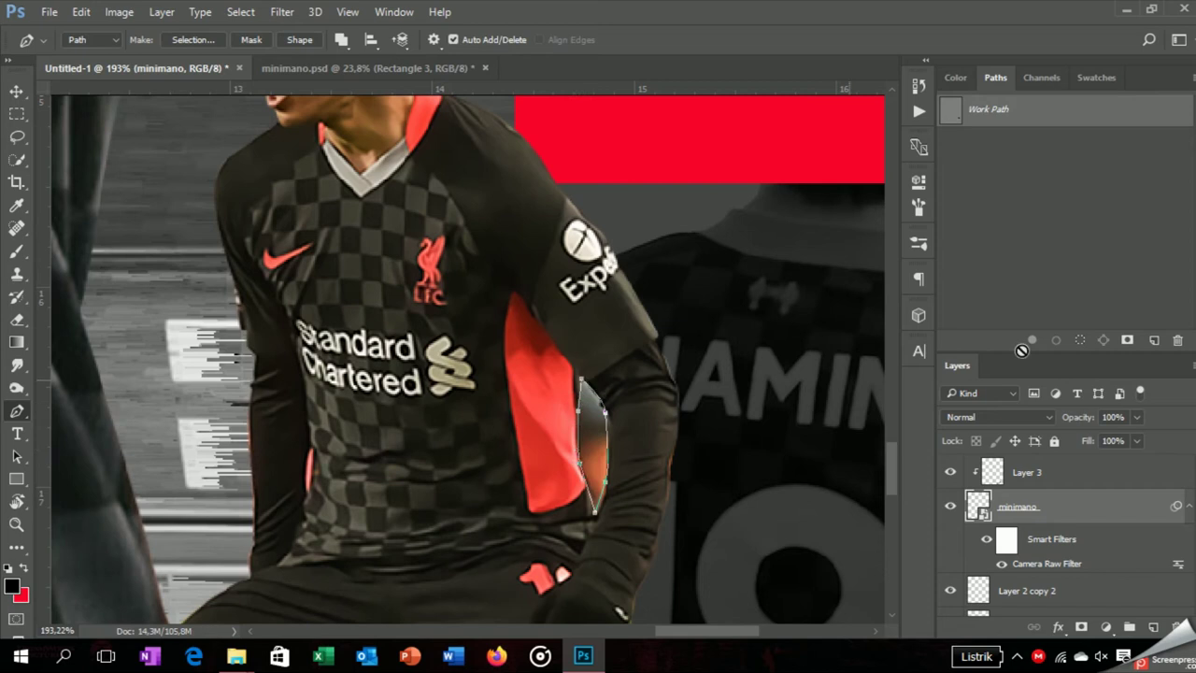
{"action": "left_click", "coordinate": [1080, 340]}
{"action": "key", "text": "Delete"}
{"action": "key", "text": "Return"}
{"action": "right_click", "coordinate": [1082, 505]}
{"action": "left_click", "coordinate": [779, 389]}
- Paint a soft black shadow under the ball on a new clipped layer at reduced opacity
{"action": "scroll", "coordinate": [504, 457], "scroll_direction": "down", "scroll_amount": 2}
{"action": "scroll", "coordinate": [504, 458], "scroll_direction": "down", "scroll_amount": 4}
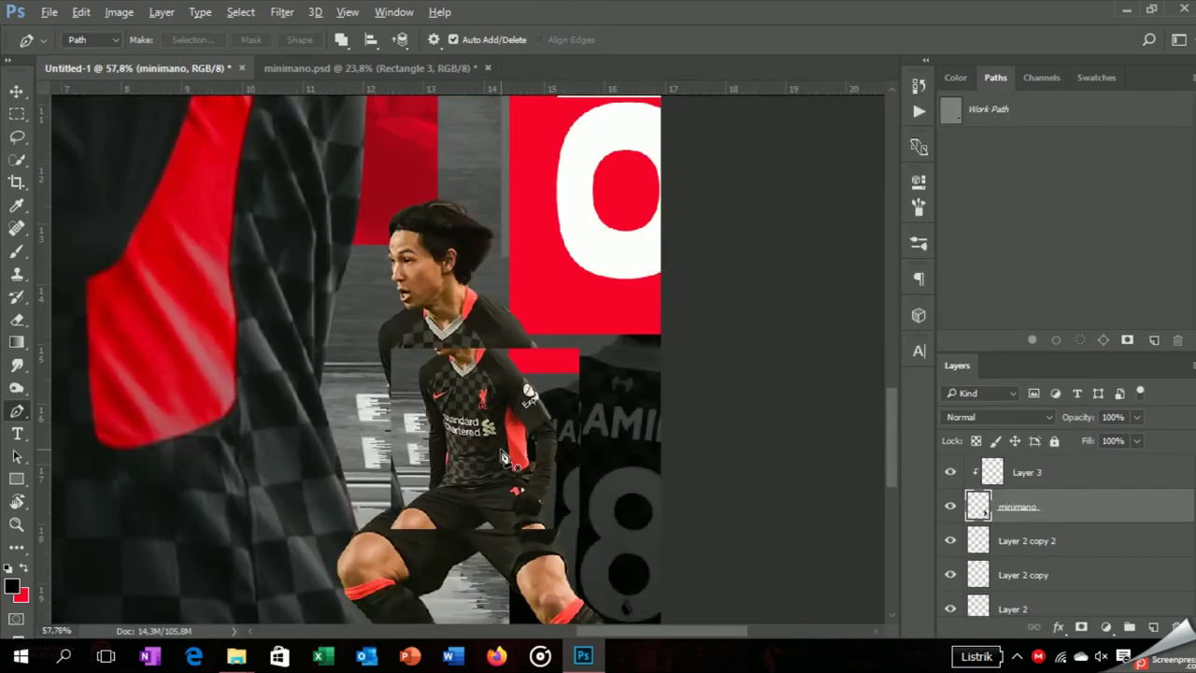
{"action": "scroll", "coordinate": [504, 457], "scroll_direction": "down", "scroll_amount": 1}
{"action": "scroll", "coordinate": [509, 453], "scroll_direction": "down", "scroll_amount": 1}
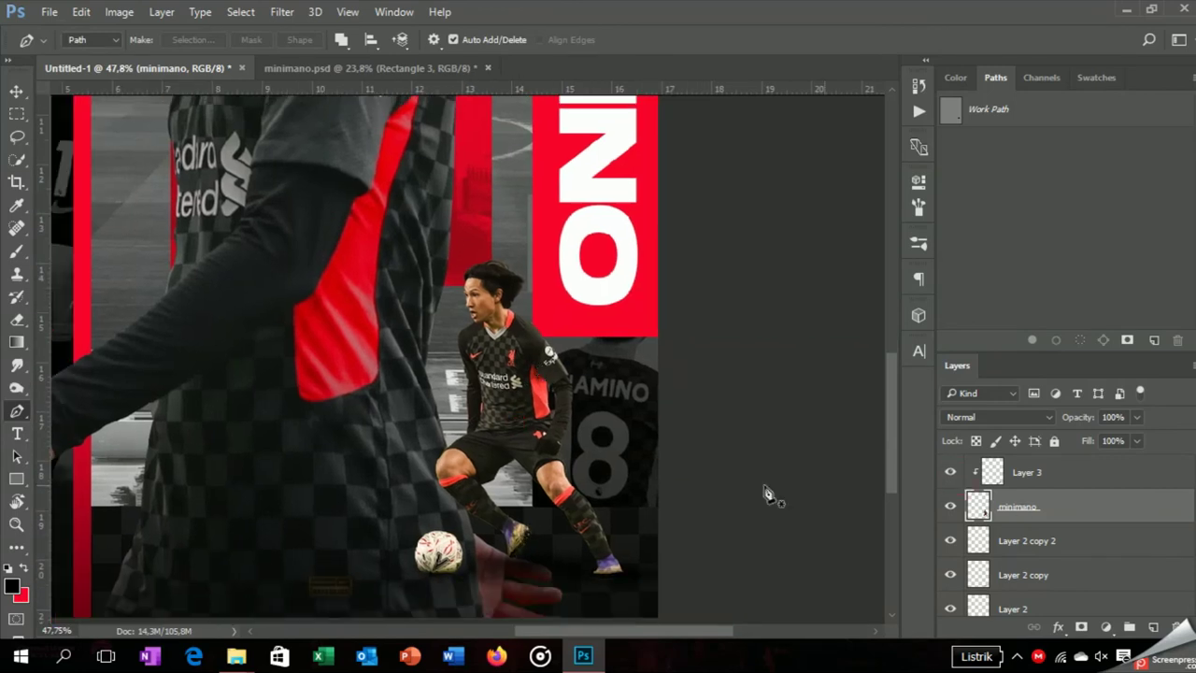
{"action": "left_click", "coordinate": [16, 90]}
{"action": "left_click", "coordinate": [1151, 628]}
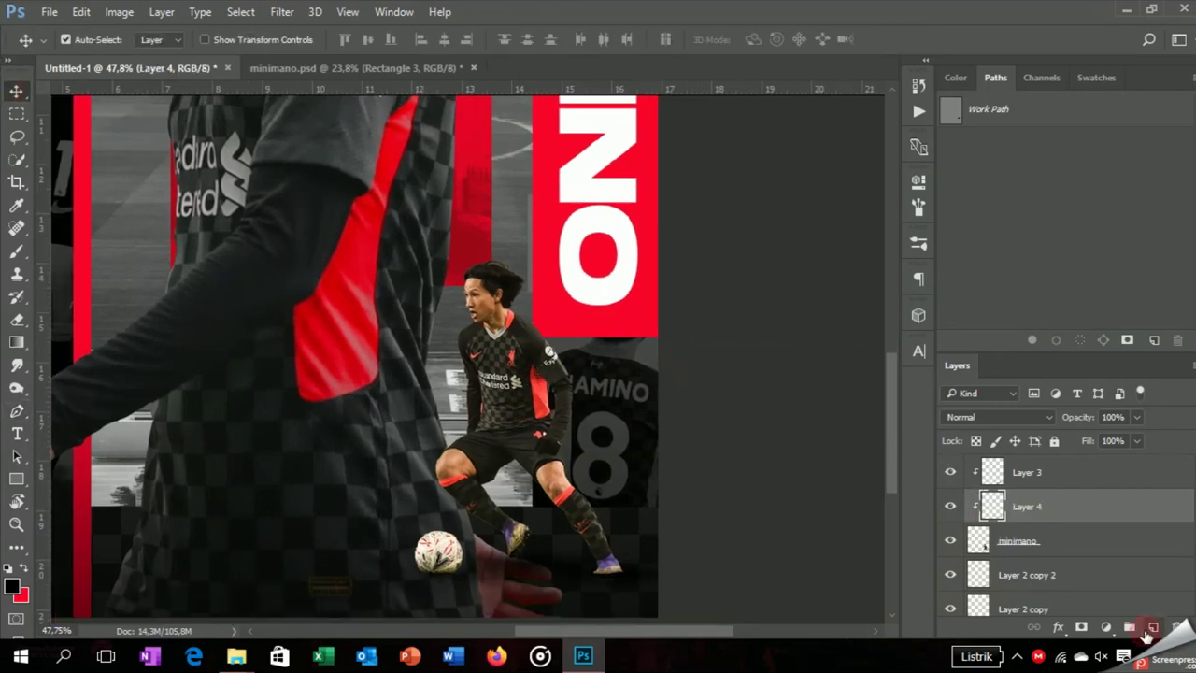
{"action": "key", "text": "b"}
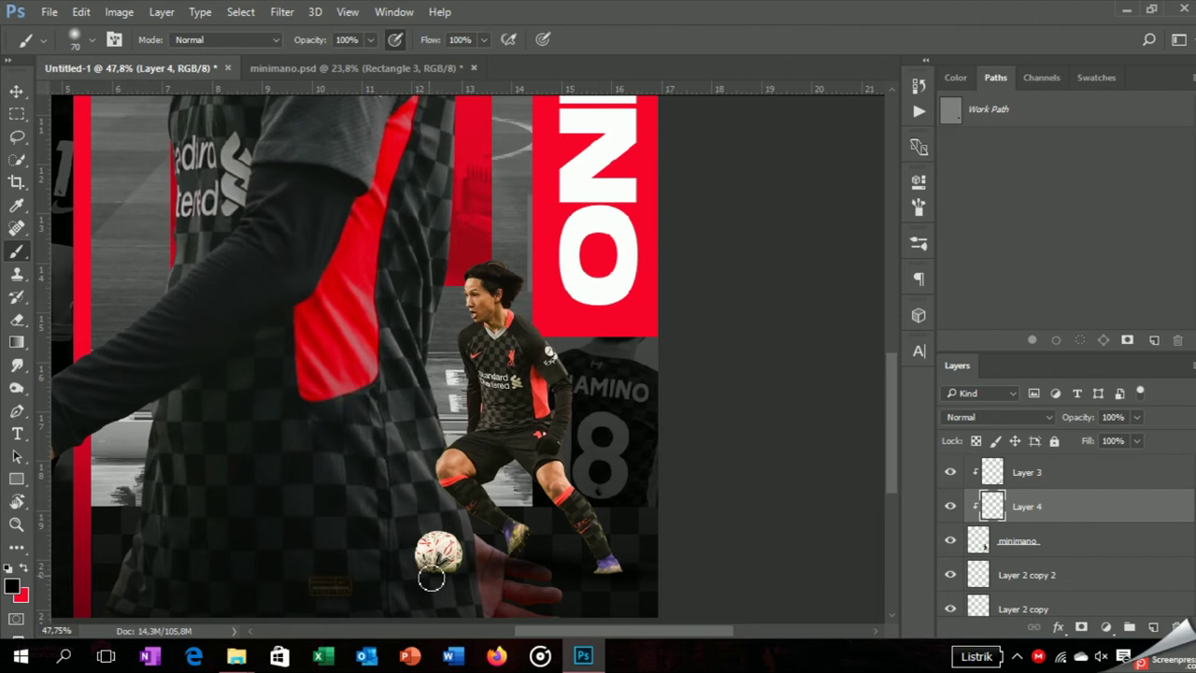
{"action": "left_click_drag", "start_coordinate": [416, 574], "coordinate": [462, 574]}
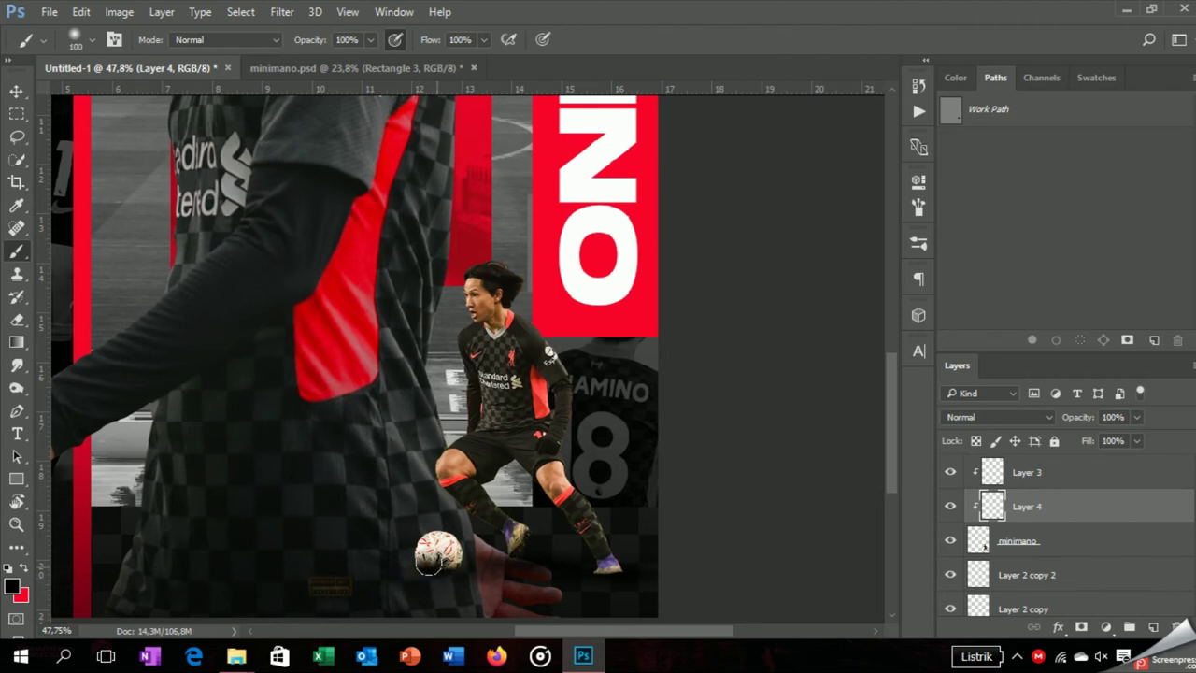
{"action": "left_click_drag", "start_coordinate": [1077, 417], "coordinate": [1039, 447]}
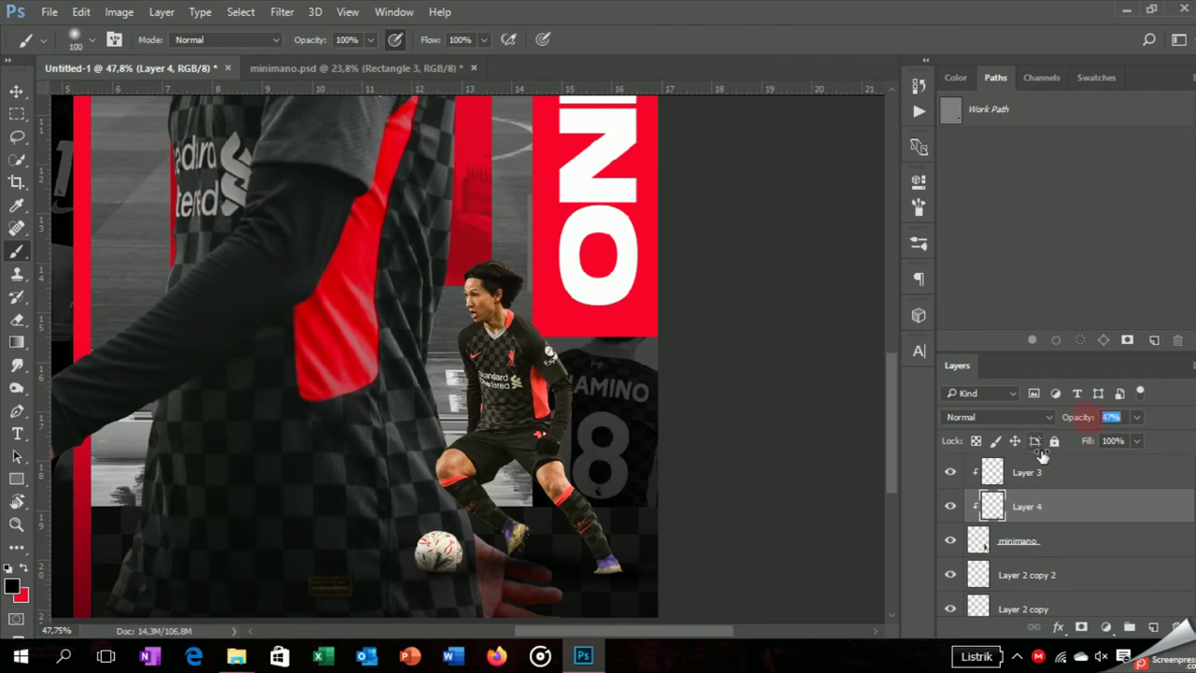
- Add a Color Lookup adjustment with the DropBlues look to the small player cutout
{"action": "left_click", "coordinate": [1075, 545]}
{"action": "left_click", "coordinate": [1105, 627]}
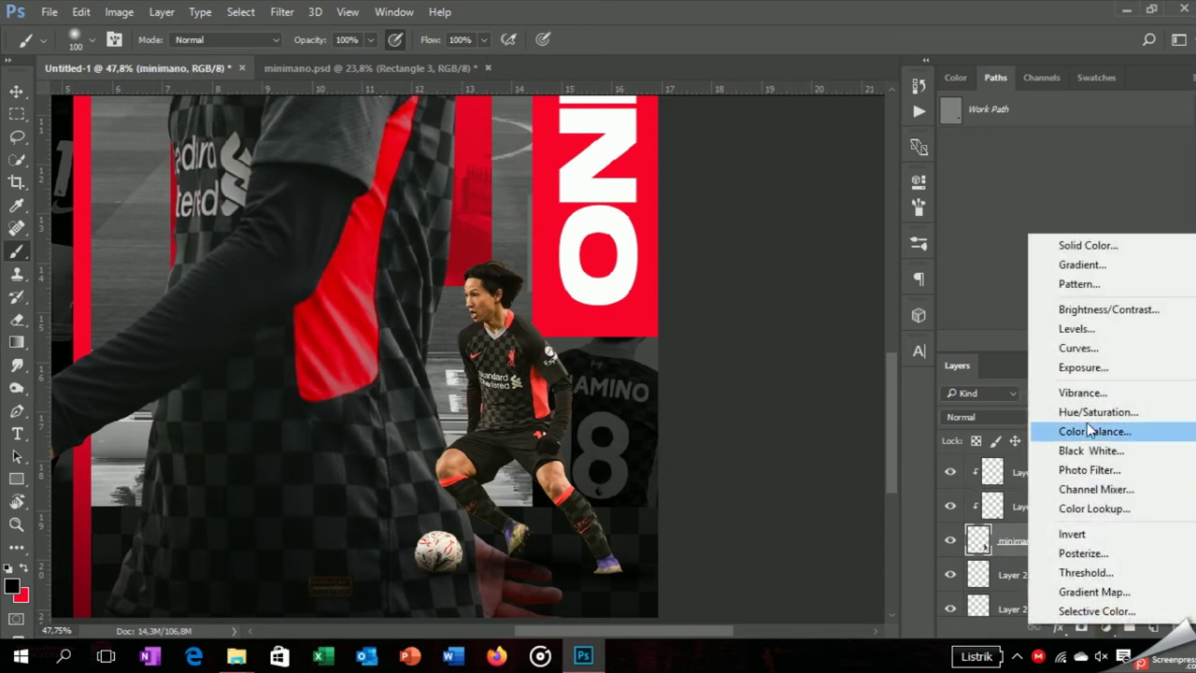
{"action": "left_click", "coordinate": [1065, 501]}
{"action": "left_click", "coordinate": [788, 238]}
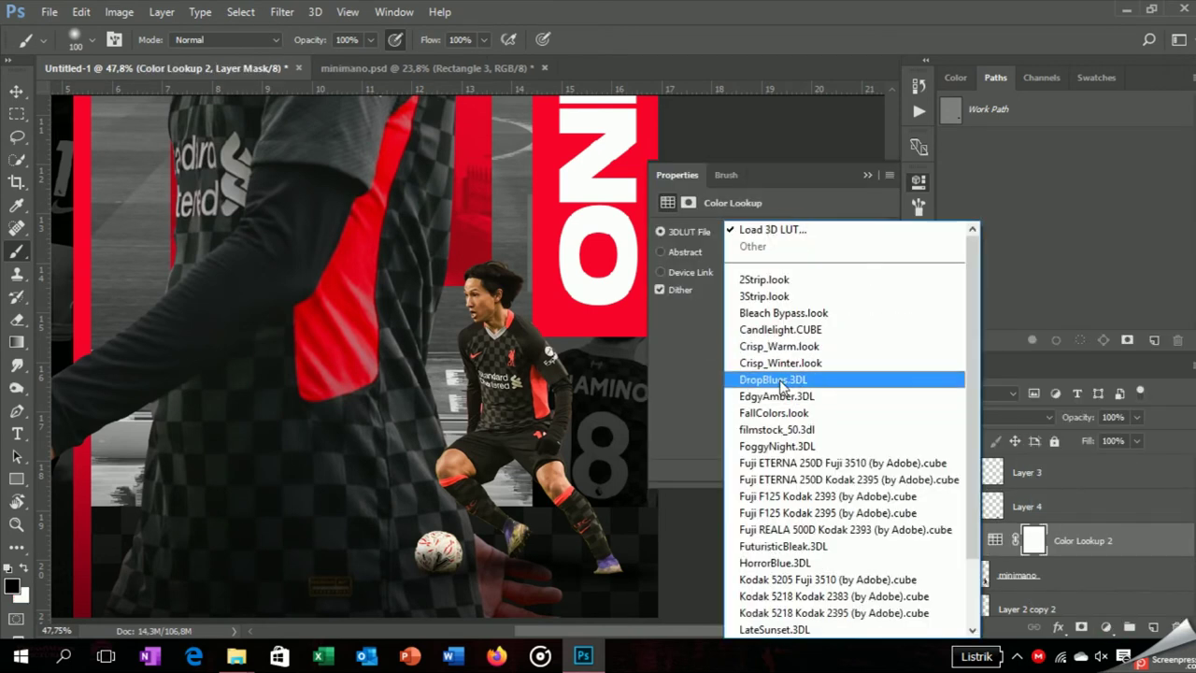
{"action": "left_click", "coordinate": [800, 379]}
{"action": "left_click", "coordinate": [868, 174]}
- Add an Exposure adjustment darkened slightly and a Brightness/Contrast with brightness 23
{"action": "left_click", "coordinate": [1105, 627]}
{"action": "left_click", "coordinate": [1084, 365]}
{"action": "left_click_drag", "start_coordinate": [766, 275], "coordinate": [768, 275]}
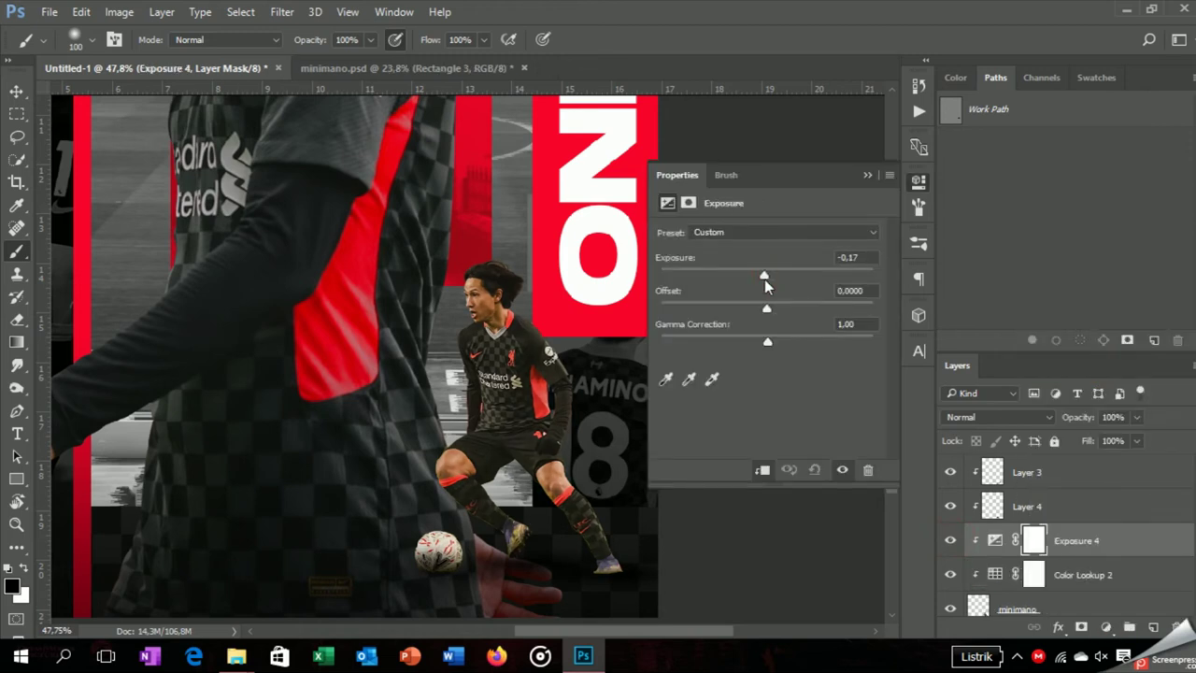
{"action": "left_click", "coordinate": [867, 175]}
{"action": "left_click", "coordinate": [1105, 626]}
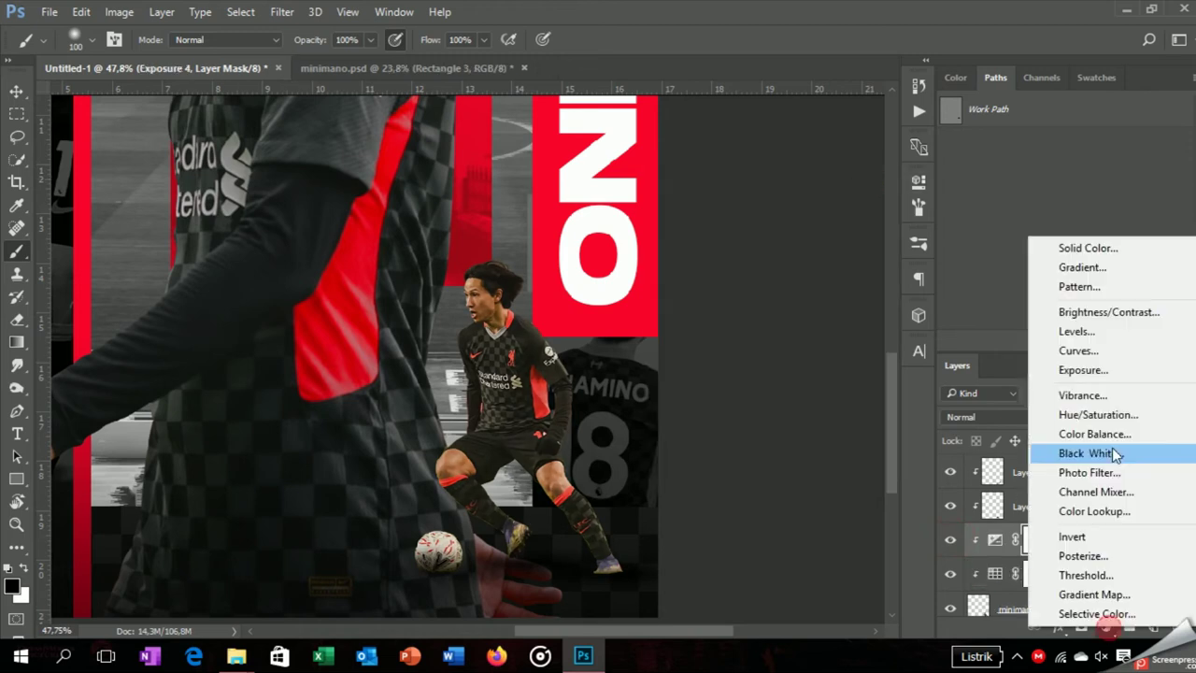
{"action": "left_click", "coordinate": [1077, 326]}
{"action": "left_click_drag", "start_coordinate": [773, 277], "coordinate": [783, 285]}
{"action": "left_click", "coordinate": [867, 176]}
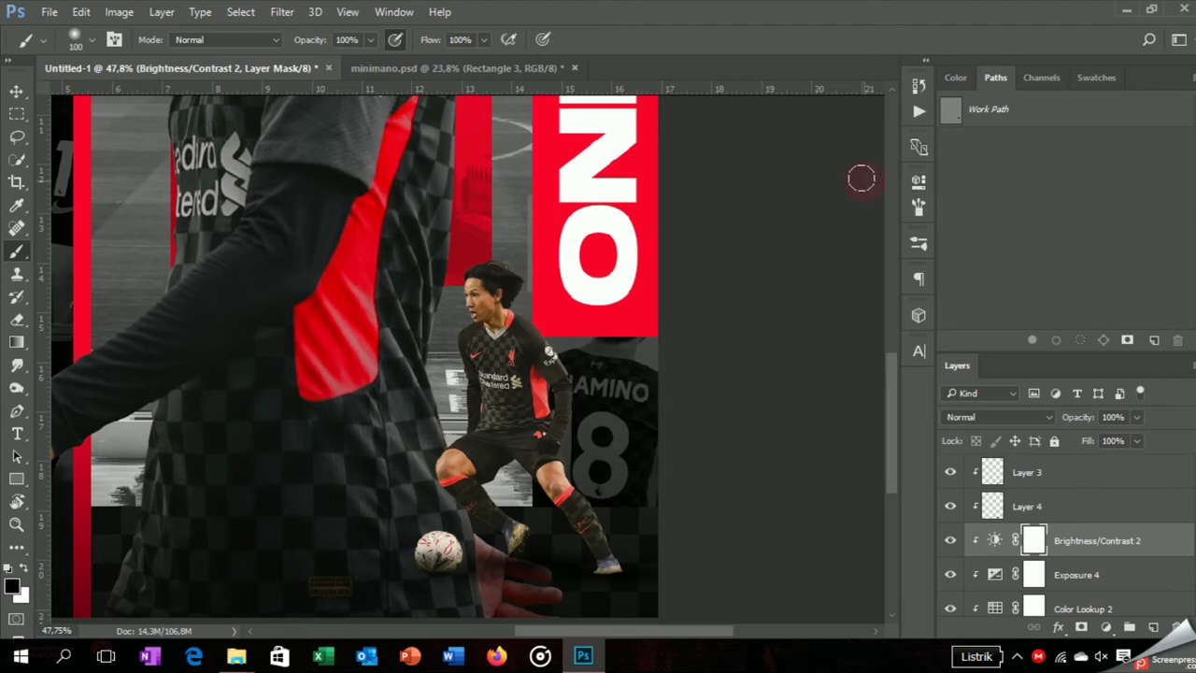
- Add a Color Balance with the shadows pushed toward blue and the highlights toward red
{"action": "left_click", "coordinate": [1105, 627]}
{"action": "left_click", "coordinate": [1074, 433]}
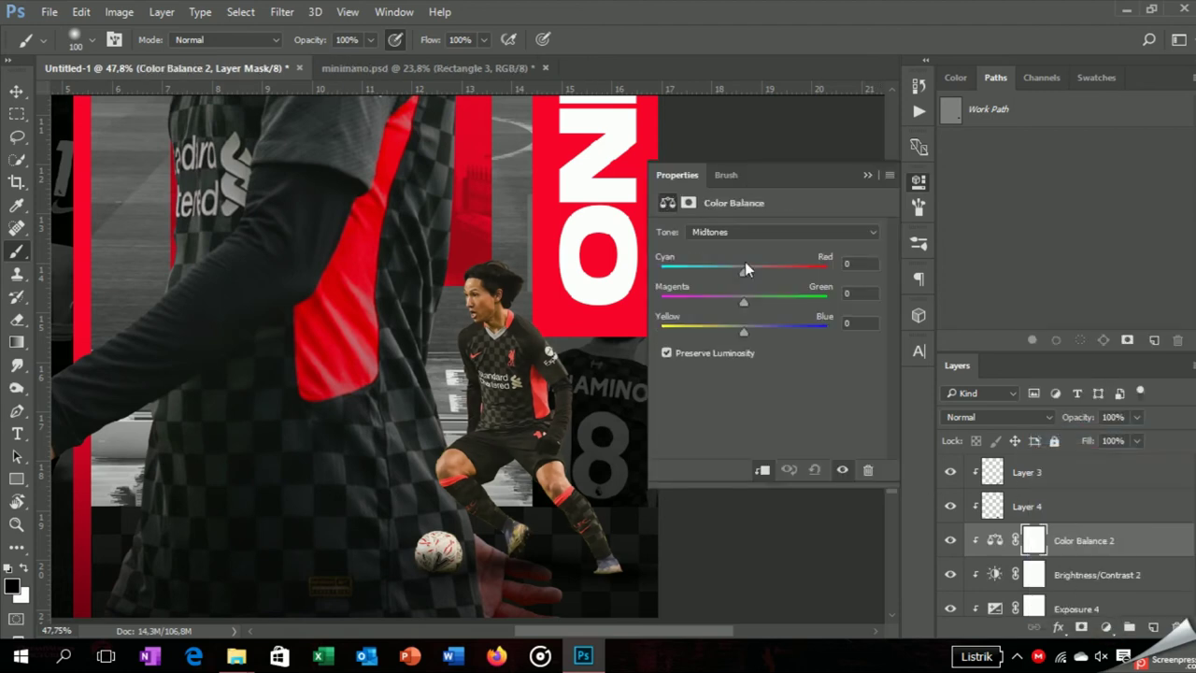
{"action": "mouse_move", "coordinate": [755, 302]}
{"action": "left_mouse_down"}
{"action": "mouse_move", "coordinate": [739, 301]}
{"action": "mouse_move", "coordinate": [767, 333]}
{"action": "mouse_move", "coordinate": [750, 333]}
{"action": "left_mouse_up"}
{"action": "left_click", "coordinate": [728, 231]}
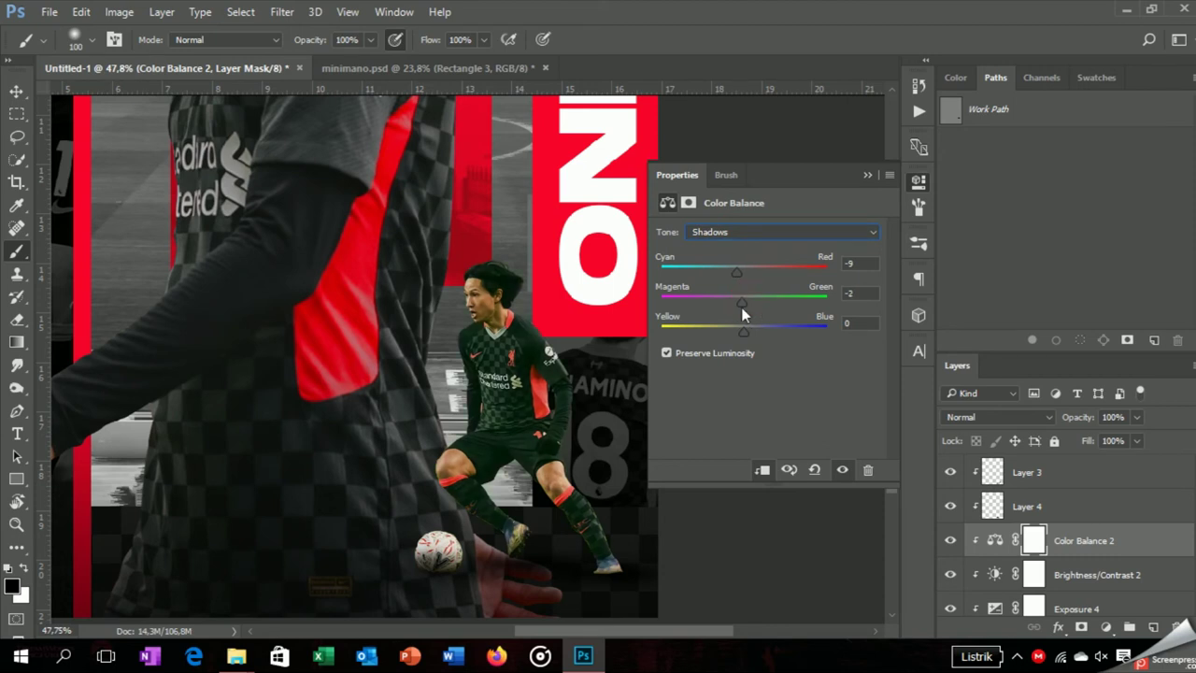
{"action": "left_click_drag", "start_coordinate": [745, 330], "coordinate": [763, 335]}
{"action": "double_click", "coordinate": [854, 323]}
{"action": "type", "text": "0"}
{"action": "left_click", "coordinate": [766, 231]}
{"action": "left_click", "coordinate": [738, 268]}
{"action": "left_click_drag", "start_coordinate": [728, 285], "coordinate": [750, 335]}
{"action": "left_click", "coordinate": [866, 175]}
- Toggle the colour balance to compare, then add a Red Photo Filter at 25% density
{"action": "scroll", "coordinate": [638, 373], "scroll_direction": "down", "scroll_amount": 5}
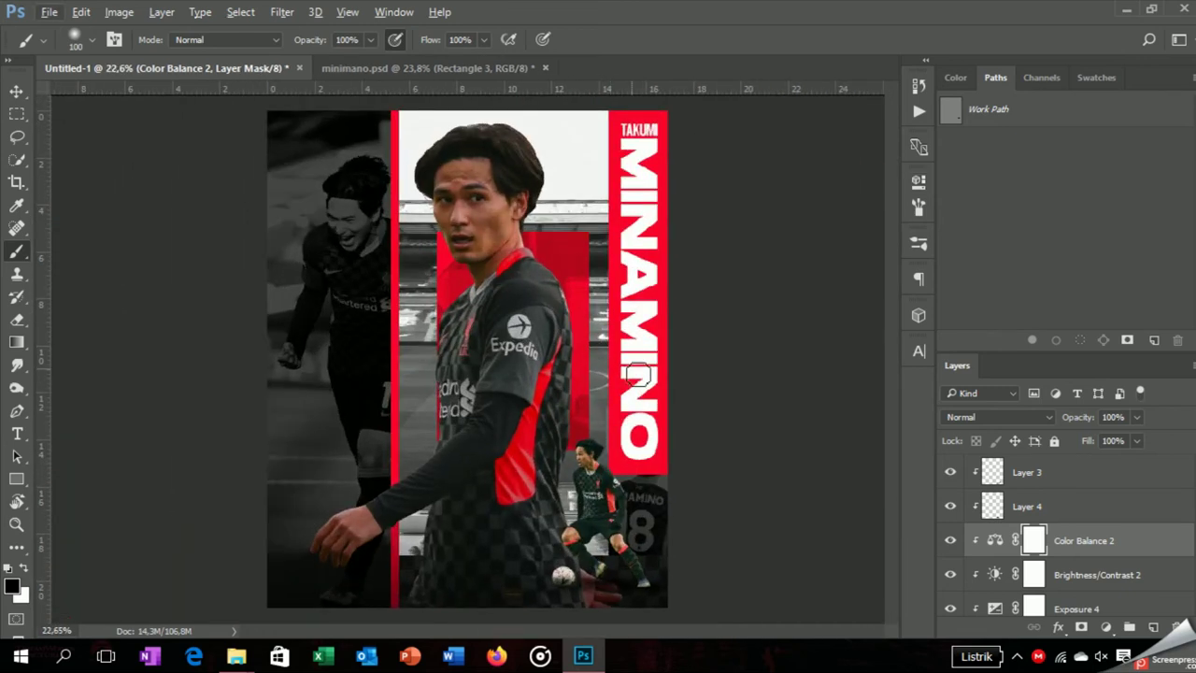
{"action": "left_click", "coordinate": [15, 90]}
{"action": "left_click", "coordinate": [953, 541]}
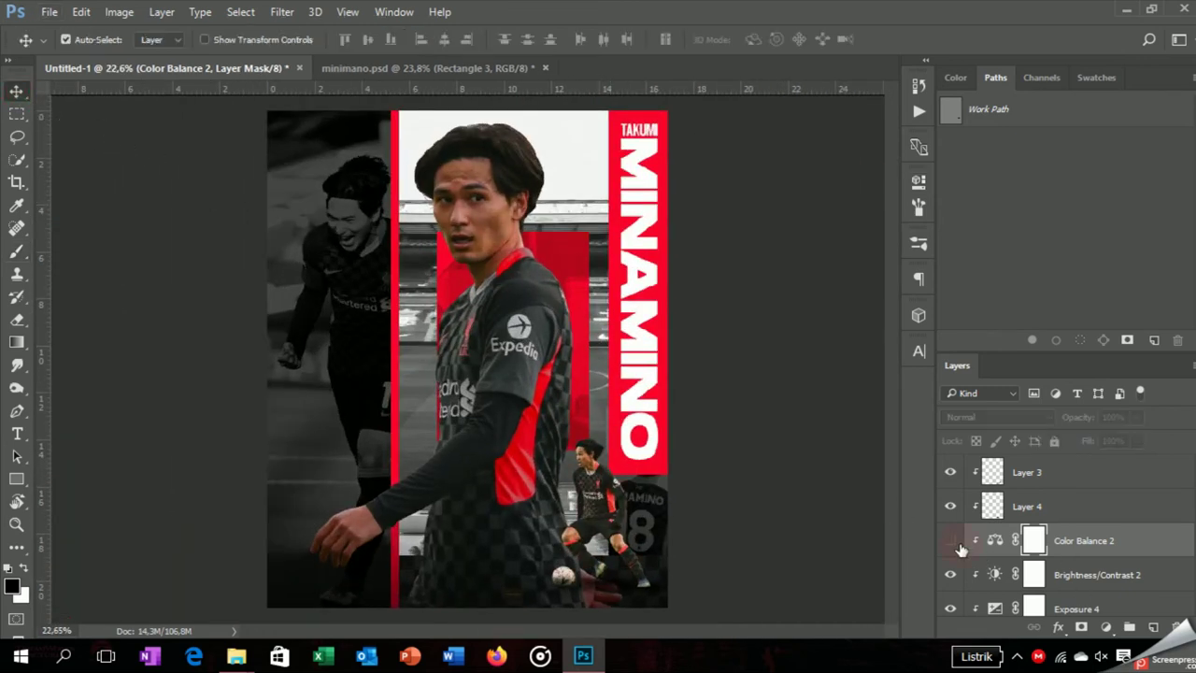
{"action": "left_click", "coordinate": [1106, 626]}
{"action": "left_click", "coordinate": [774, 231]}
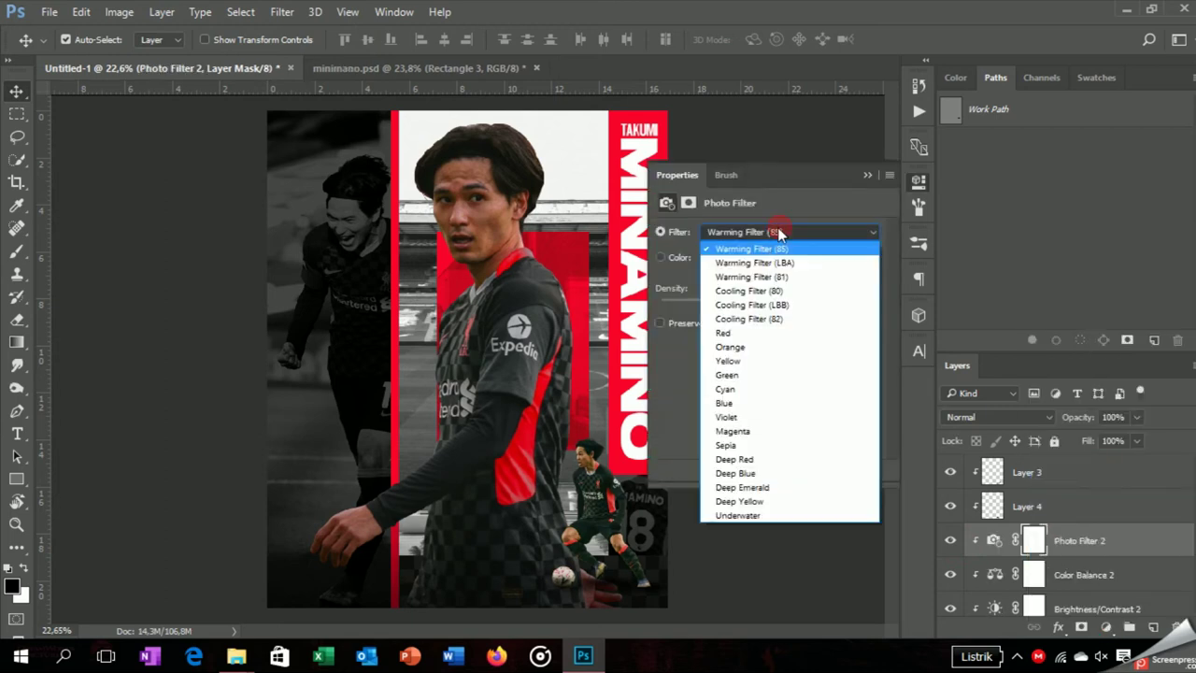
{"action": "key", "text": "Down"}
{"action": "key", "text": "Down"}
{"action": "key", "text": "Down"}
{"action": "key", "text": "Down"}
{"action": "key", "text": "Down"}
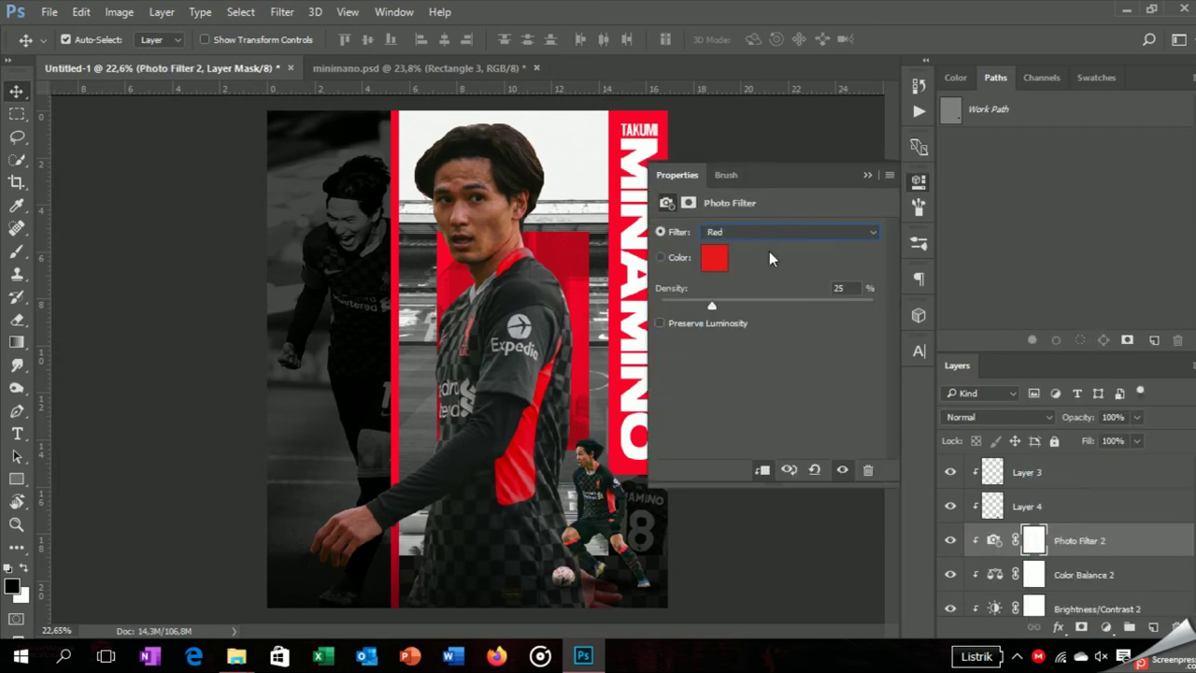
{"action": "left_click", "coordinate": [868, 176]}
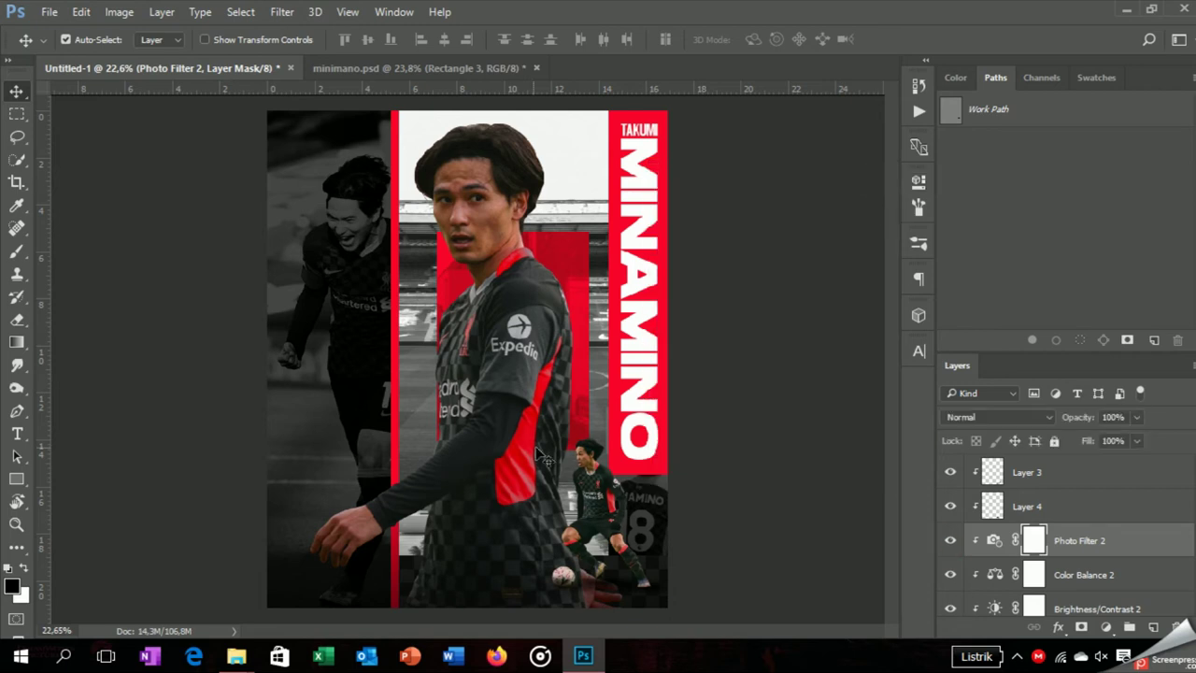
- Place the Paper 28 texture over the grey photo on the left and commit it
{"action": "left_click", "coordinate": [363, 361]}
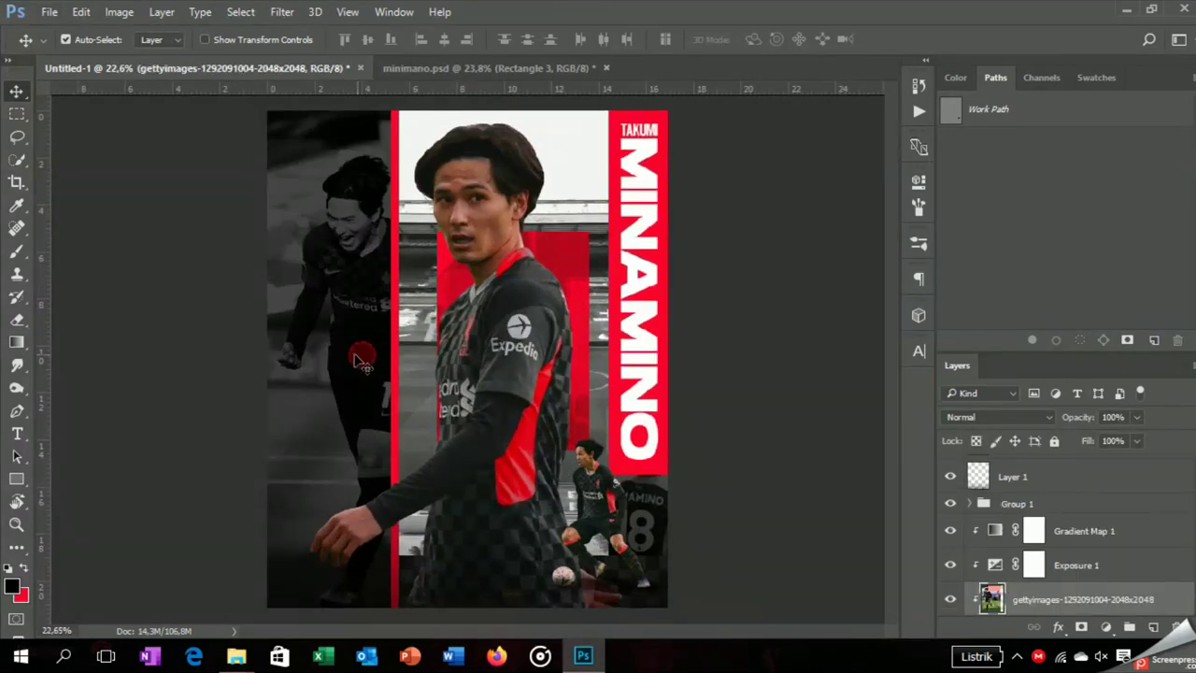
{"action": "key", "text": "alt+Tab"}
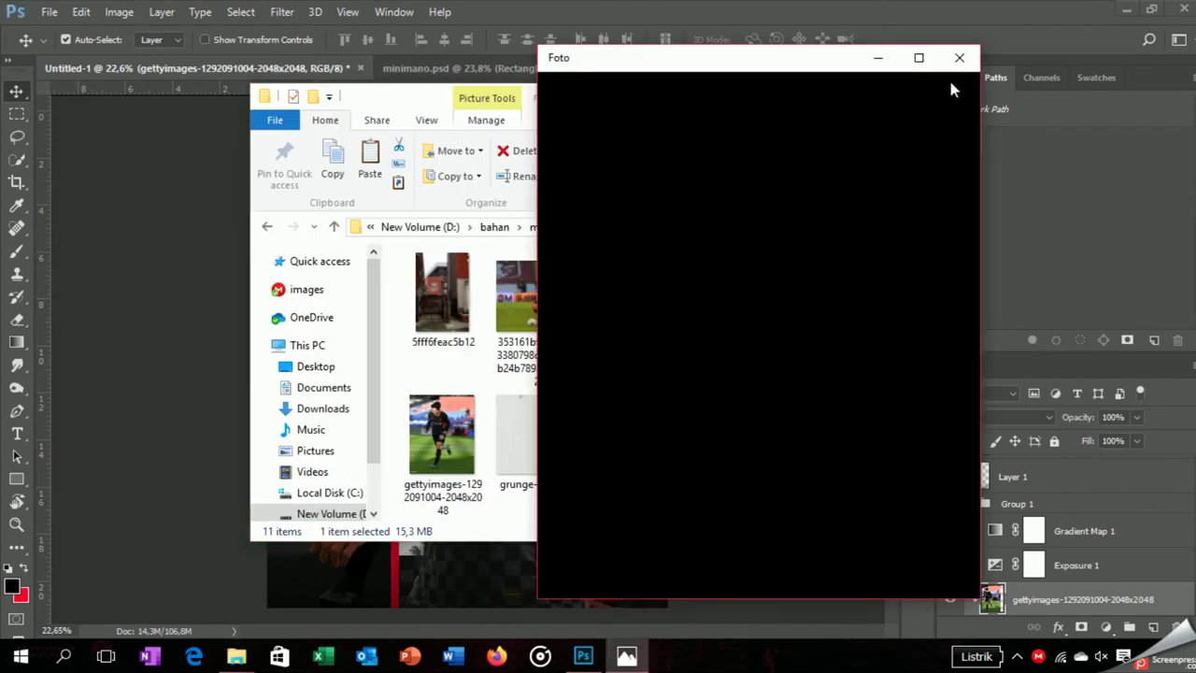
{"action": "left_click", "coordinate": [950, 58]}
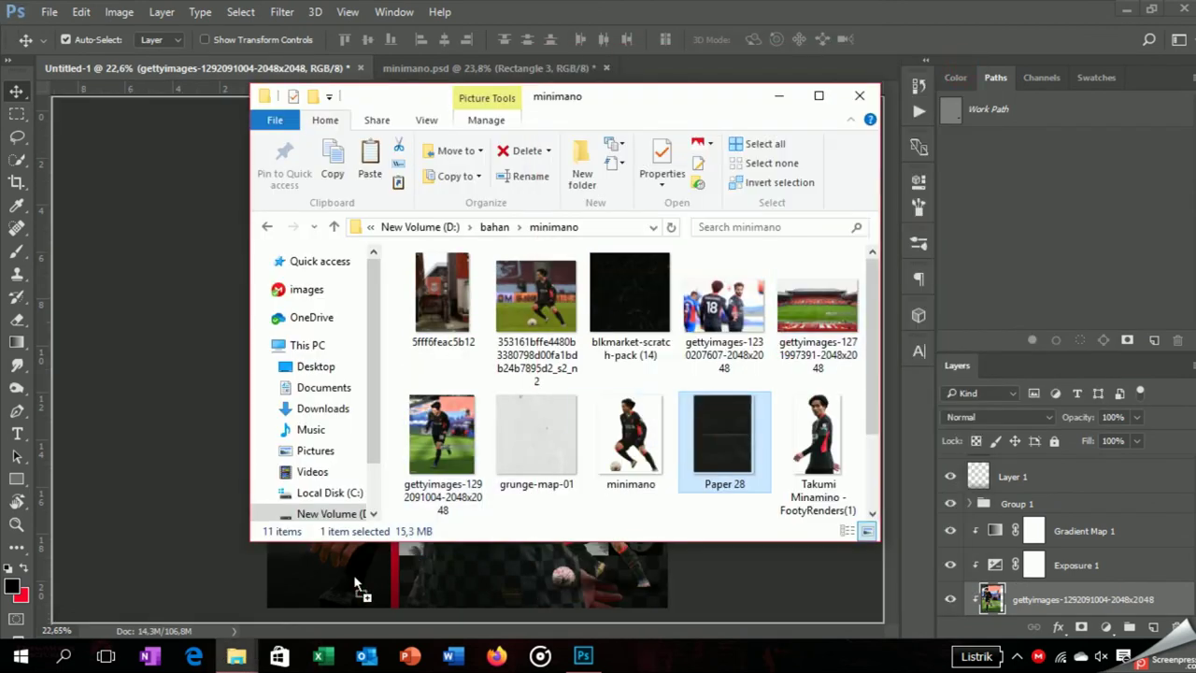
{"action": "left_click", "coordinate": [355, 583]}
{"action": "left_click", "coordinate": [237, 655]}
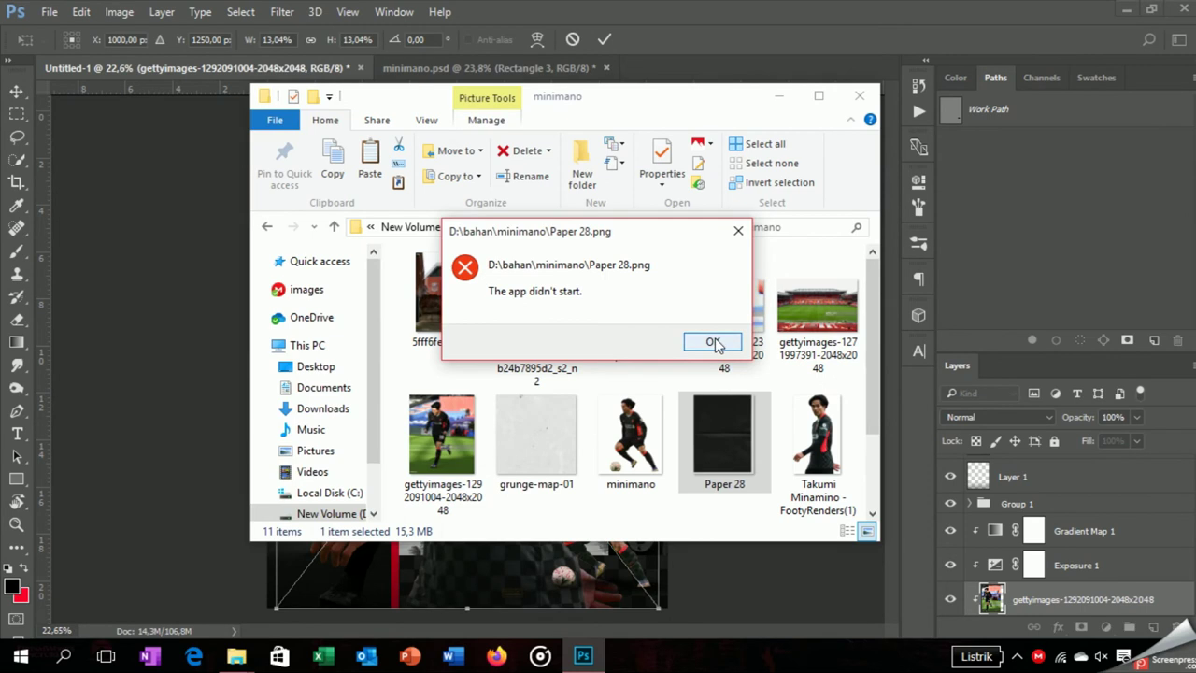
{"action": "left_click", "coordinate": [716, 341]}
{"action": "left_click", "coordinate": [780, 97]}
{"action": "left_click_drag", "start_coordinate": [618, 367], "coordinate": [576, 354]}
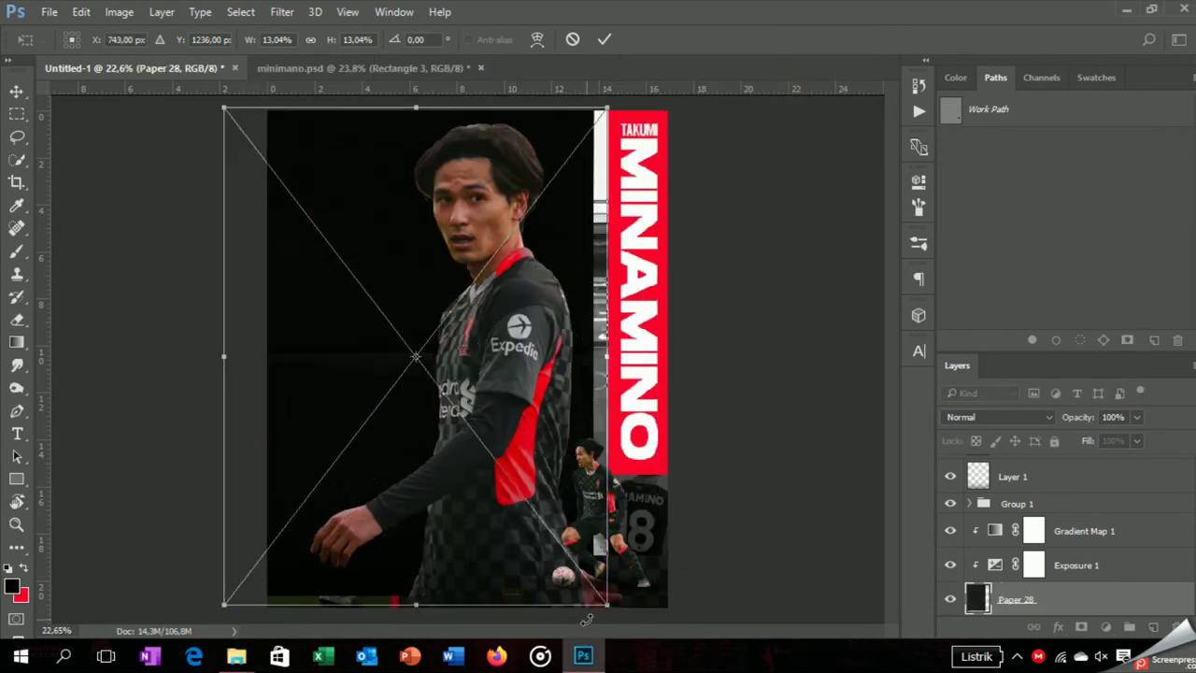
{"action": "key", "text": "Return"}
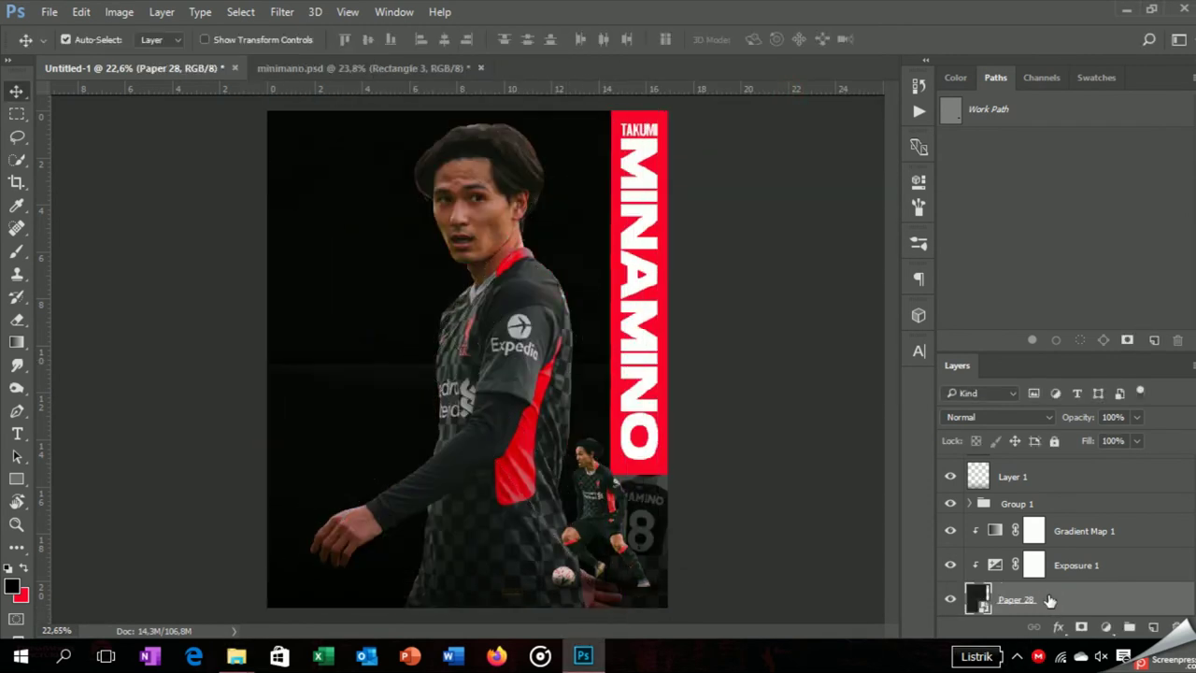
- Clip the gradient map, exposure adjustments and Paper 28 texture to the left-strip photo
{"action": "left_click_drag", "start_coordinate": [1051, 599], "coordinate": [1051, 535]}
{"action": "left_click", "coordinate": [1070, 565]}
{"action": "left_click", "coordinate": [1062, 599], "text": "shift"}
{"action": "right_click", "coordinate": [1062, 594]}
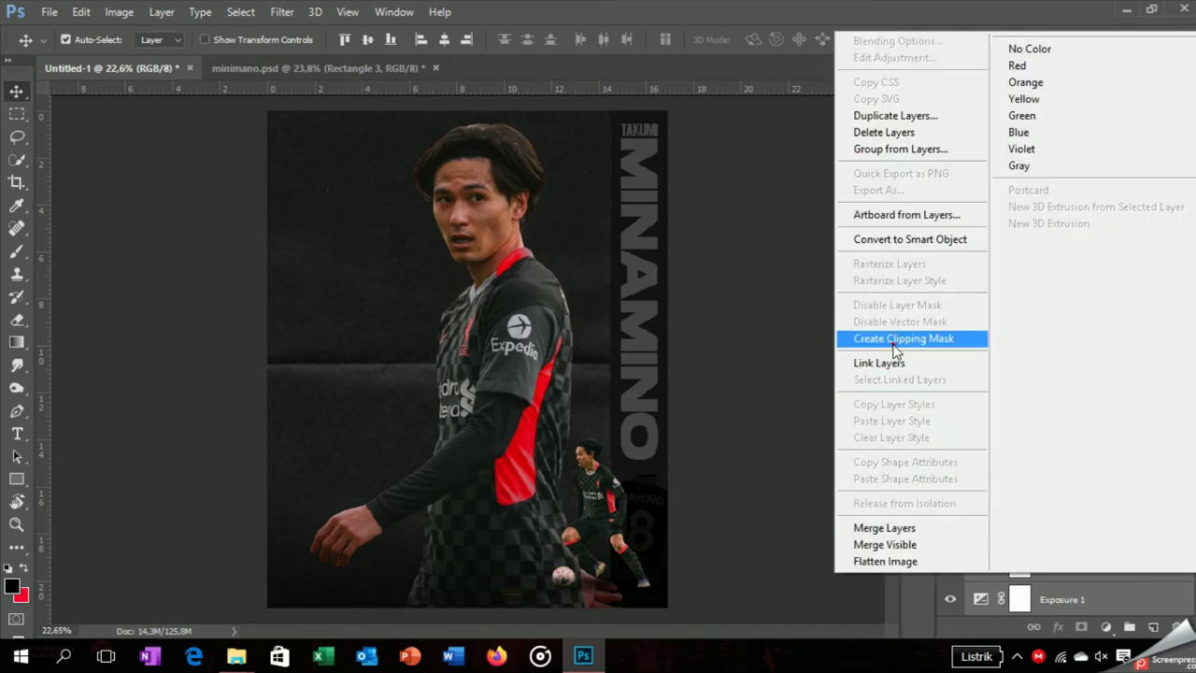
{"action": "left_click", "coordinate": [906, 338]}
{"action": "right_click", "coordinate": [1032, 531]}
{"action": "left_click", "coordinate": [738, 459]}
{"action": "left_click_drag", "start_coordinate": [424, 356], "coordinate": [330, 354]}
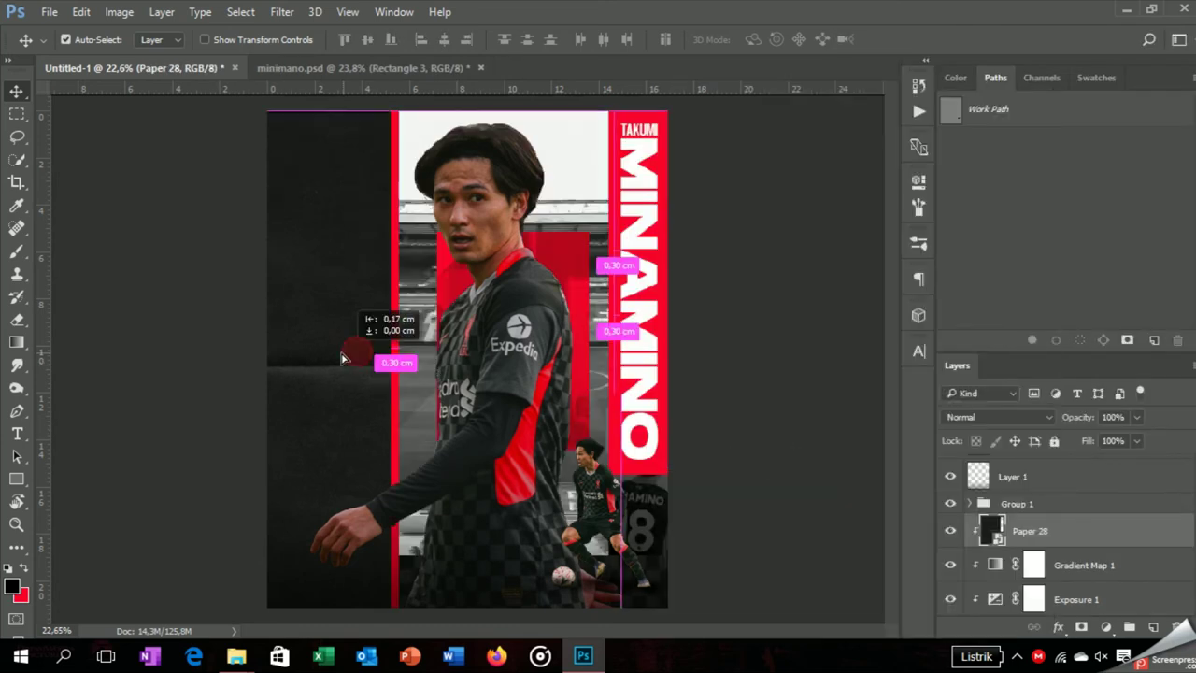
- Set the Paper 28 texture's blend mode to Linear Dodge (Add)
{"action": "left_click", "coordinate": [998, 417]}
{"action": "left_click", "coordinate": [973, 124]}
{"action": "key", "text": "Down"}
{"action": "key", "text": "Down"}
{"action": "key", "text": "Down"}
{"action": "key", "text": "Down"}
{"action": "key", "text": "Down"}
{"action": "key", "text": "Down"}
{"action": "key", "text": "Down"}
{"action": "key", "text": "Down"}
{"action": "key", "text": "Down"}
{"action": "key", "text": "Down"}
{"action": "key", "text": "Down"}
{"action": "key", "text": "Down"}
{"action": "key", "text": "Down"}
{"action": "key", "text": "Down"}
{"action": "key", "text": "Down"}
{"action": "key", "text": "Down"}
{"action": "key", "text": "Down"}
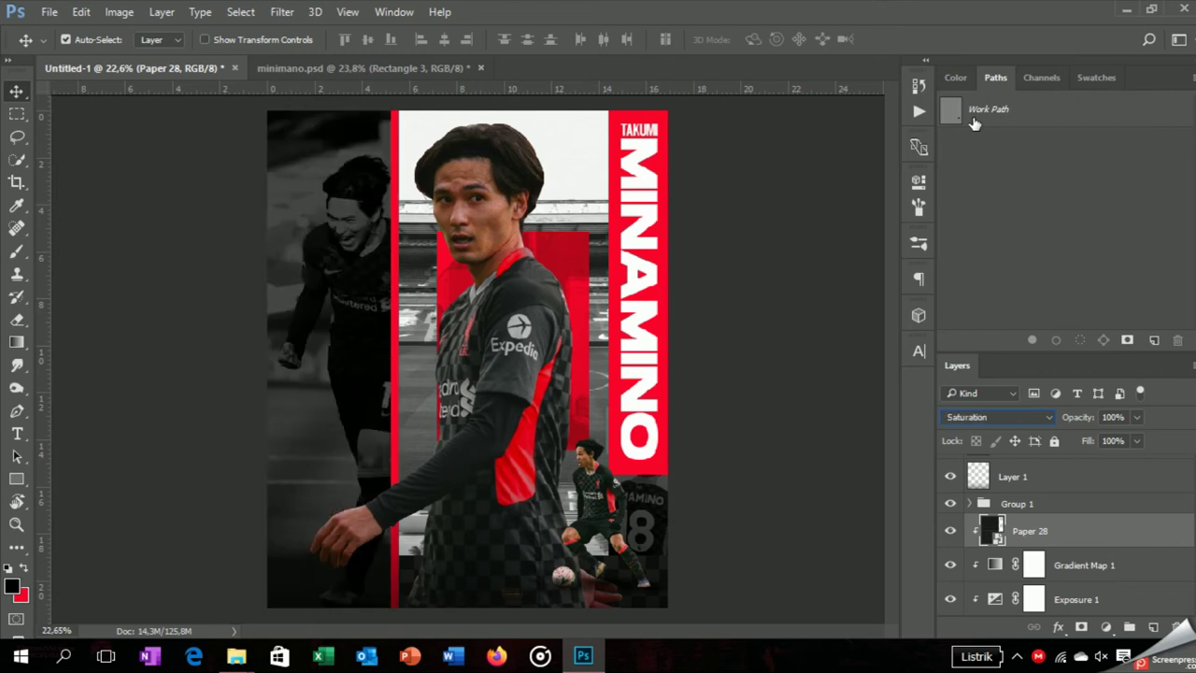
{"action": "key", "text": "Up"}
{"action": "key", "text": "Up"}
{"action": "key", "text": "Up"}
{"action": "key", "text": "Up"}
{"action": "key", "text": "Up"}
{"action": "key", "text": "Up"}
{"action": "key", "text": "Up"}
{"action": "key", "text": "Up"}
{"action": "key", "text": "Up"}
{"action": "key", "text": "Up"}
{"action": "key", "text": "Up"}
{"action": "key", "text": "Up"}
{"action": "key", "text": "Up"}
{"action": "key", "text": "Up"}
{"action": "key", "text": "Up"}
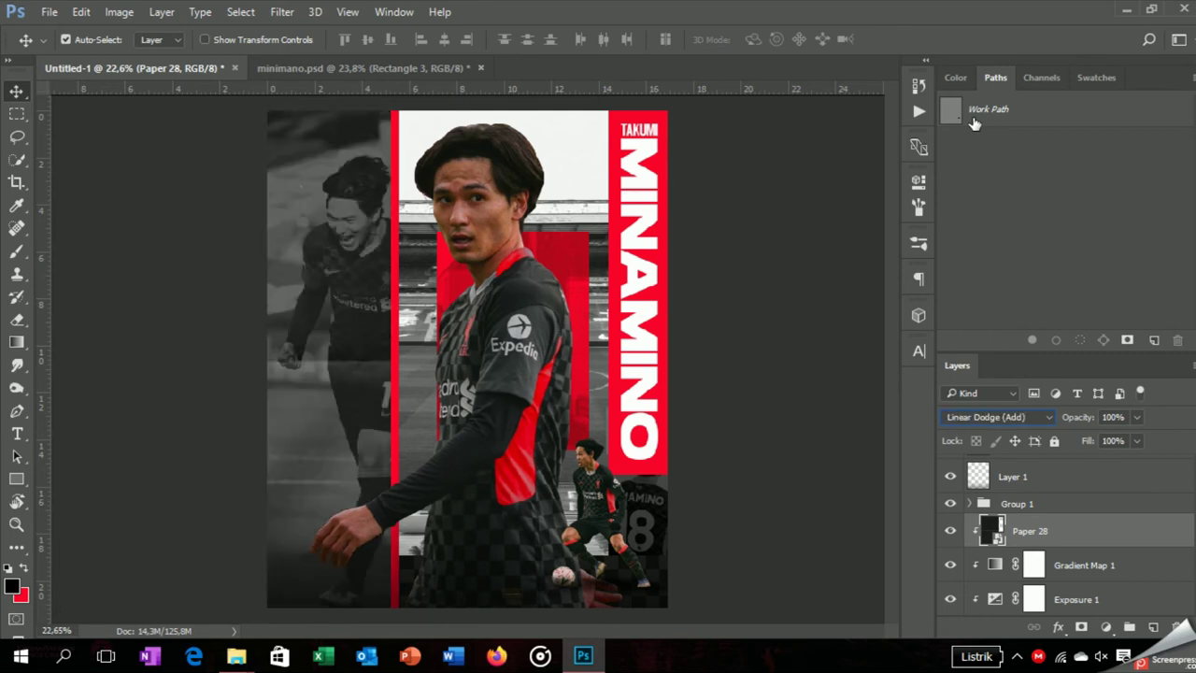
{"action": "key", "text": "Down"}
{"action": "key", "text": "Up"}
- Hide the main player group and shift the red-panel photo upward
{"action": "key", "text": "alt+bracketright"}
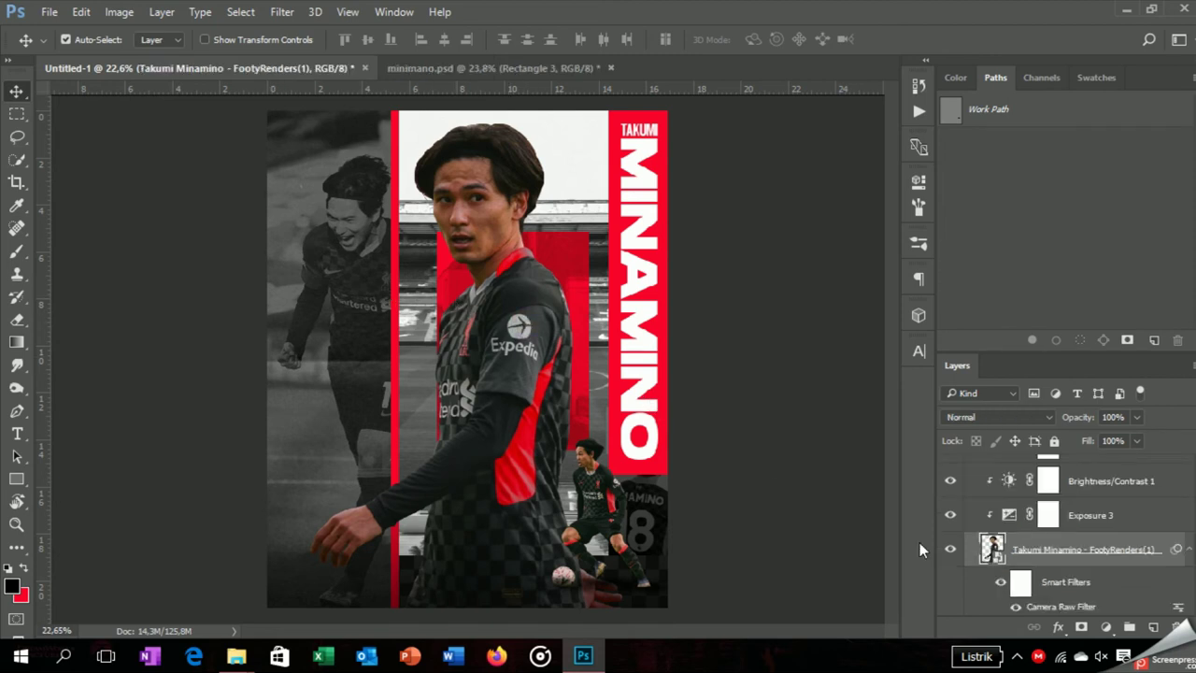
{"action": "scroll", "coordinate": [1011, 525], "scroll_direction": "up", "scroll_amount": 3}
{"action": "left_click", "coordinate": [1011, 526]}
{"action": "left_click", "coordinate": [970, 522]}
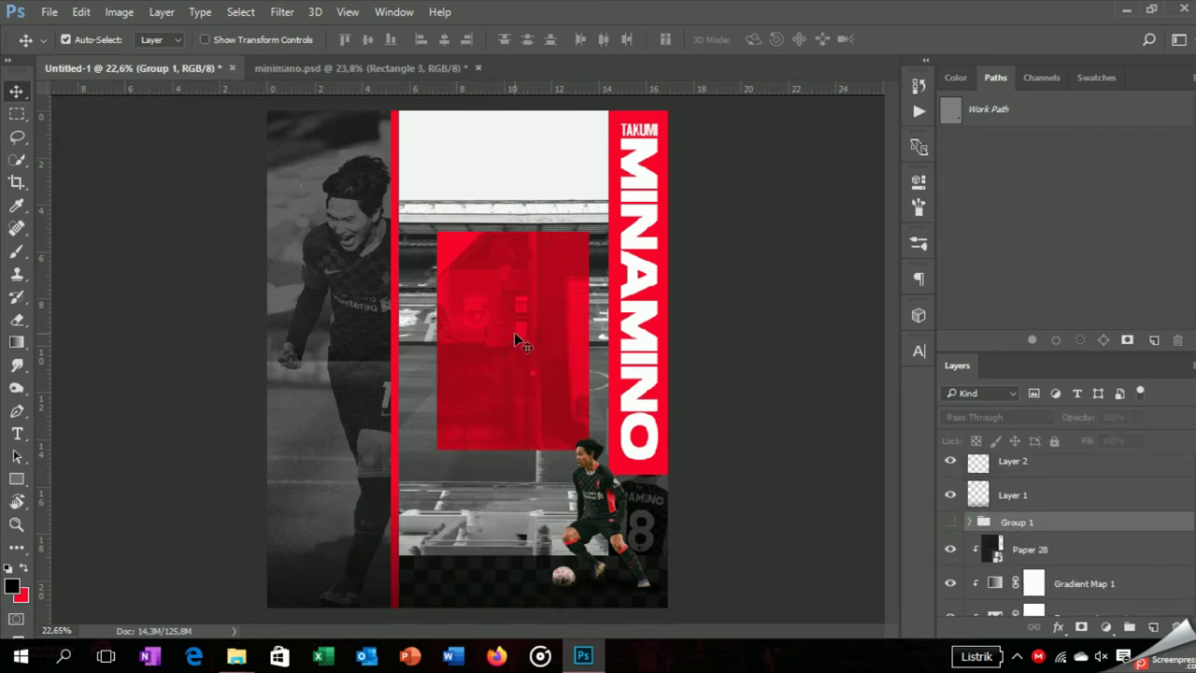
{"action": "left_click_drag", "start_coordinate": [512, 331], "coordinate": [514, 296]}
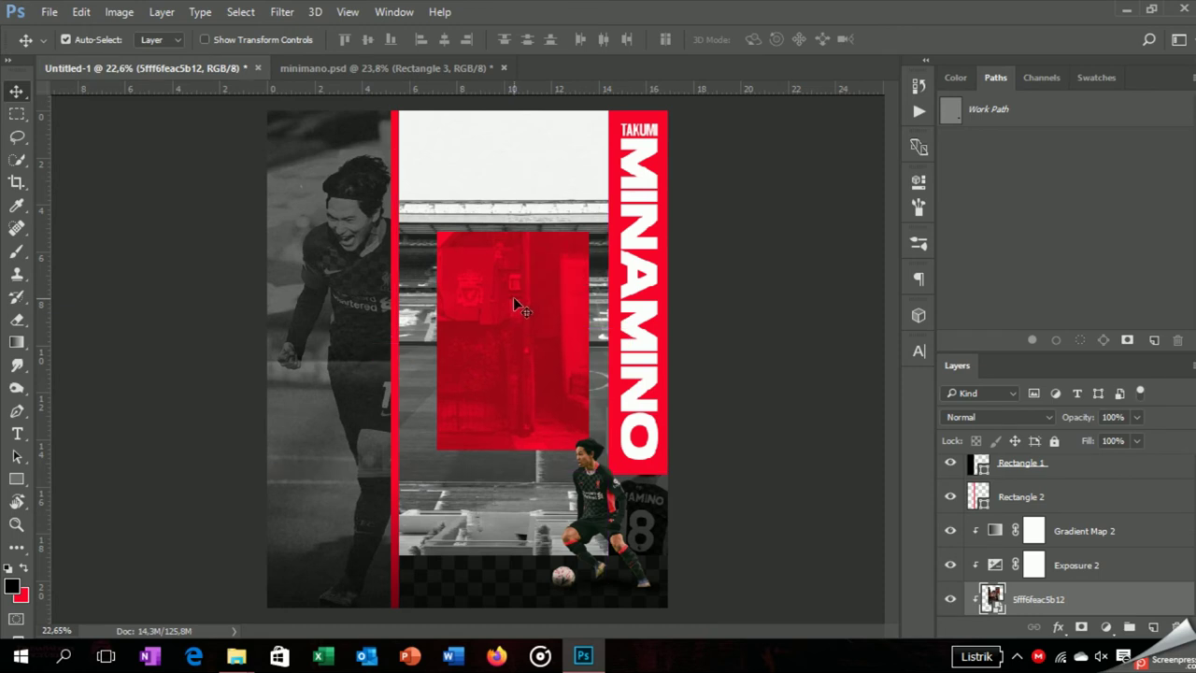
- Start a text layer in white (ffffff) using Monument Extended Ultrabold
{"action": "key", "text": "t"}
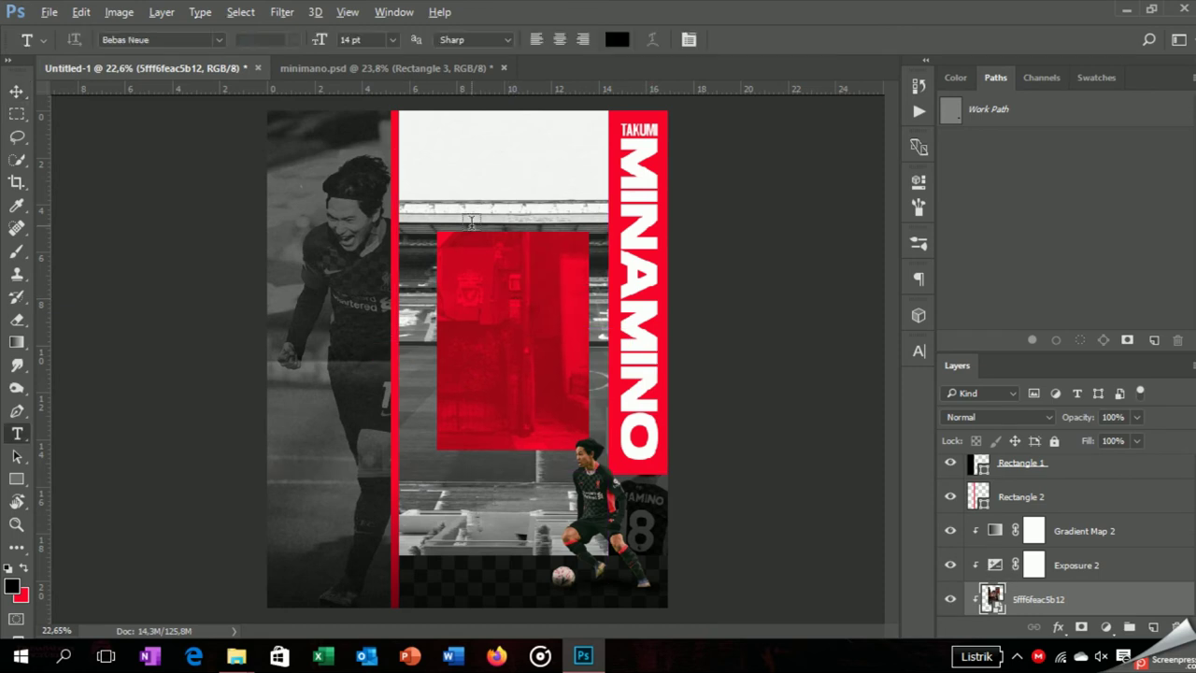
{"action": "scroll", "coordinate": [535, 201], "scroll_direction": "up", "scroll_amount": 3}
{"action": "left_click", "coordinate": [501, 223]}
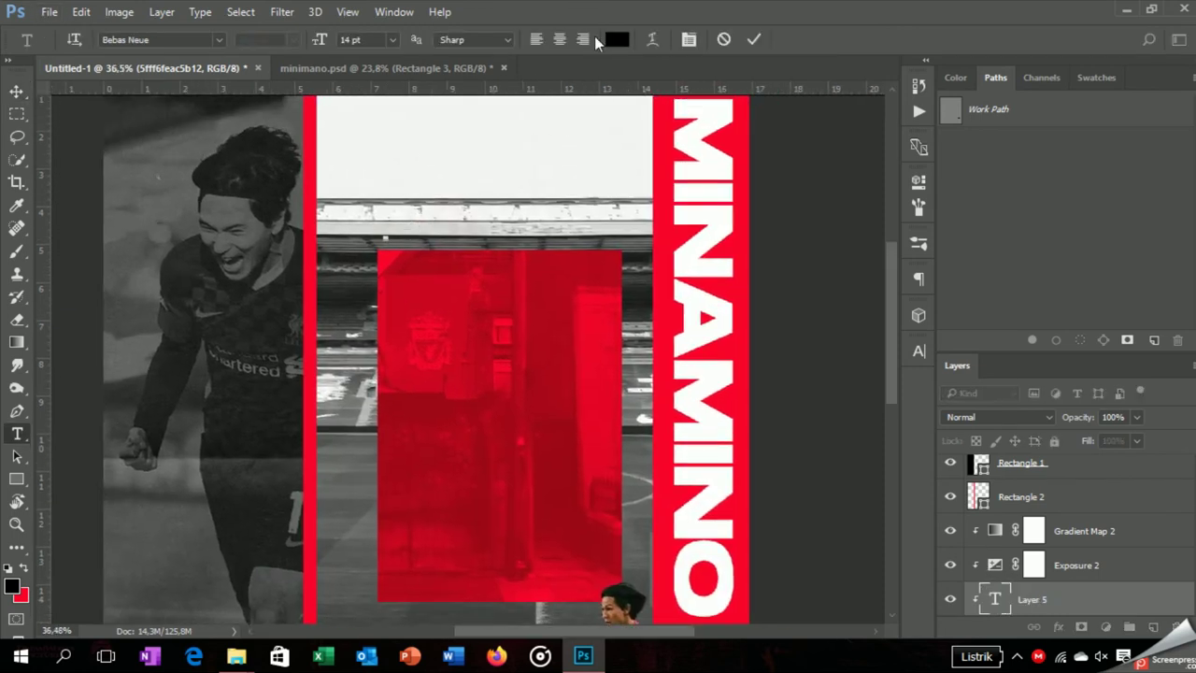
{"action": "left_click", "coordinate": [617, 39]}
{"action": "type", "text": "ffffff"}
{"action": "left_click", "coordinate": [1110, 200]}
{"action": "left_click", "coordinate": [220, 41]}
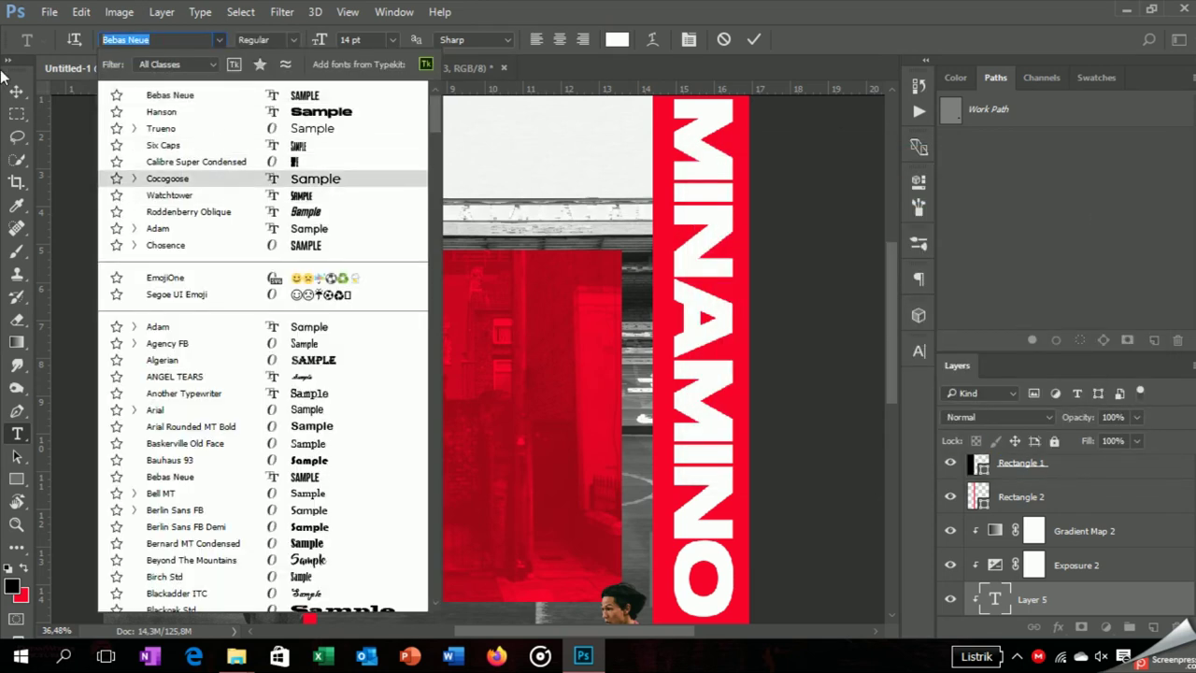
{"action": "type", "text": "monu"}
{"action": "left_click", "coordinate": [191, 111]}
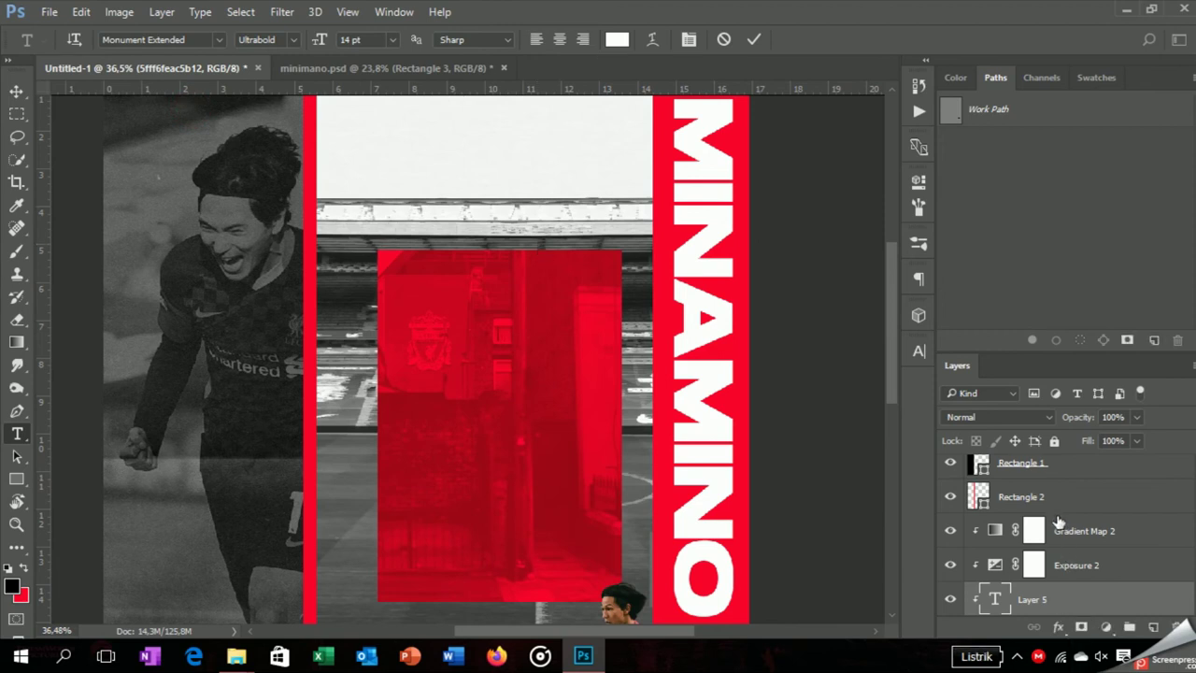
- Move the text layer above Gradient Map 2 and release its clipping mask
{"action": "left_click_drag", "start_coordinate": [1102, 594], "coordinate": [1095, 529]}
{"action": "right_click", "coordinate": [1095, 525]}
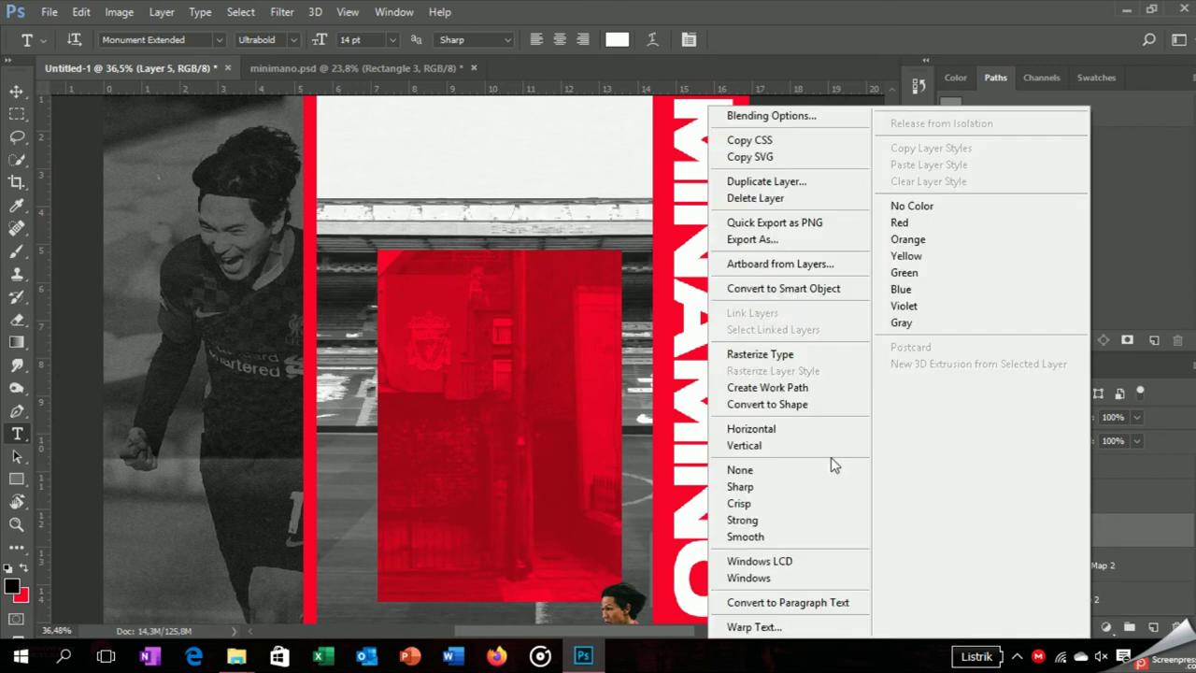
{"action": "left_click", "coordinate": [1056, 534]}
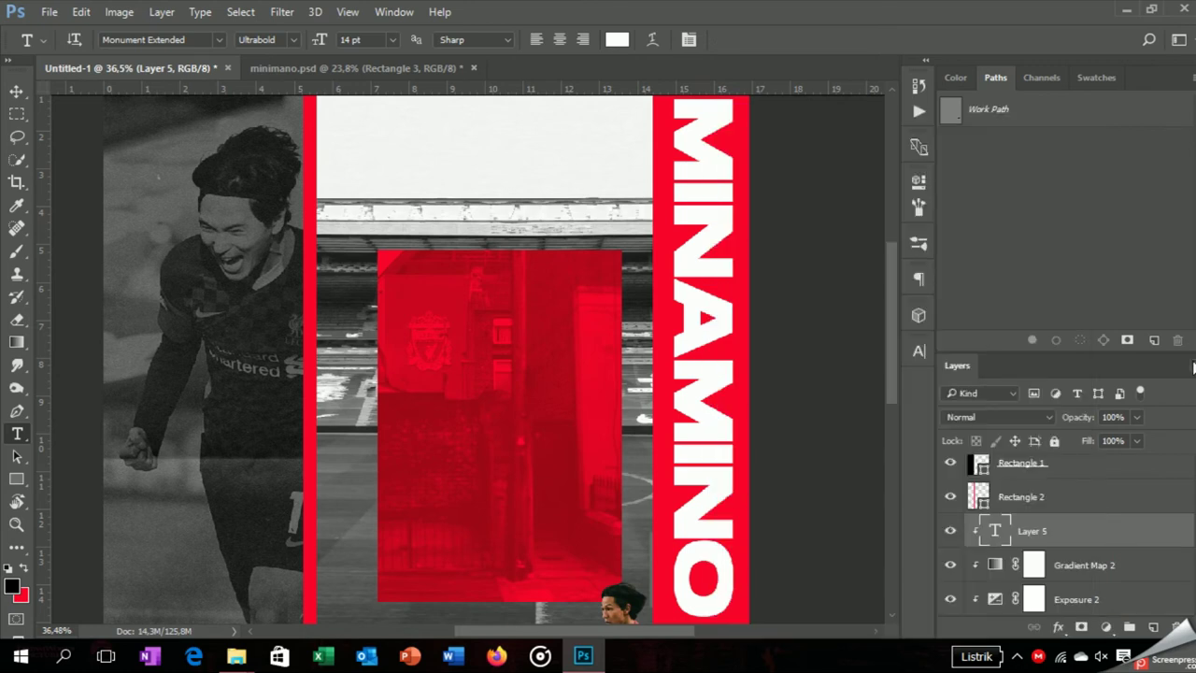
{"action": "left_click", "coordinate": [1193, 365]}
{"action": "left_click", "coordinate": [957, 479]}
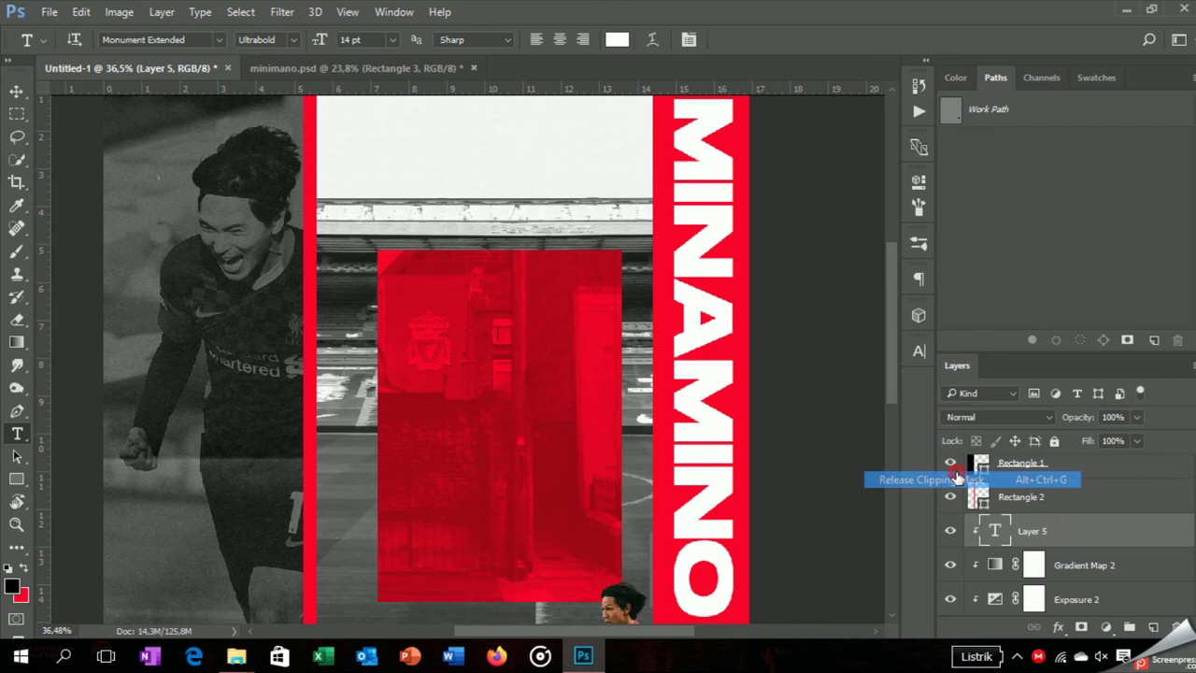
- Widen the TAKUMI MINAMINO title's tracking to 80, then reposition and enlarge it
{"action": "double_click", "coordinate": [979, 530]}
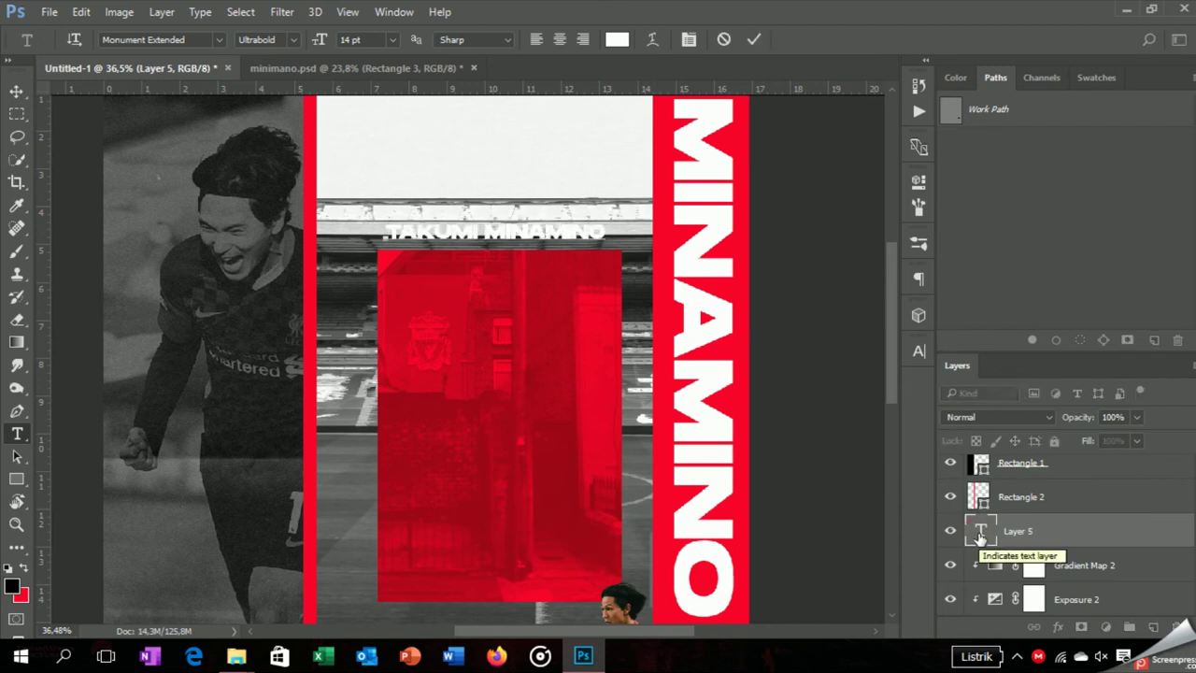
{"action": "left_click", "coordinate": [918, 350]}
{"action": "left_click_drag", "start_coordinate": [820, 419], "coordinate": [823, 422]}
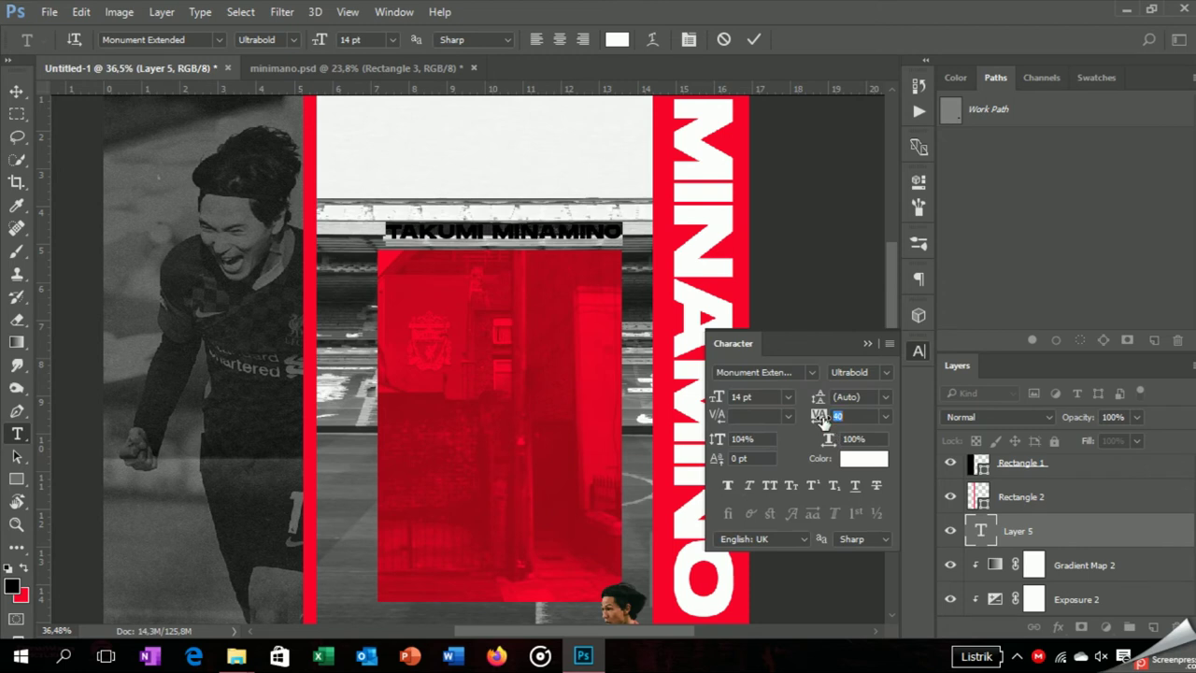
{"action": "left_click", "coordinate": [878, 343]}
{"action": "left_click", "coordinate": [16, 91]}
{"action": "mouse_move", "coordinate": [569, 234]}
{"action": "left_mouse_down"}
{"action": "mouse_move", "coordinate": [561, 241]}
{"action": "mouse_move", "coordinate": [628, 259]}
{"action": "left_mouse_up"}
{"action": "key", "text": "ctrl+t"}
{"action": "key", "text": "Return"}
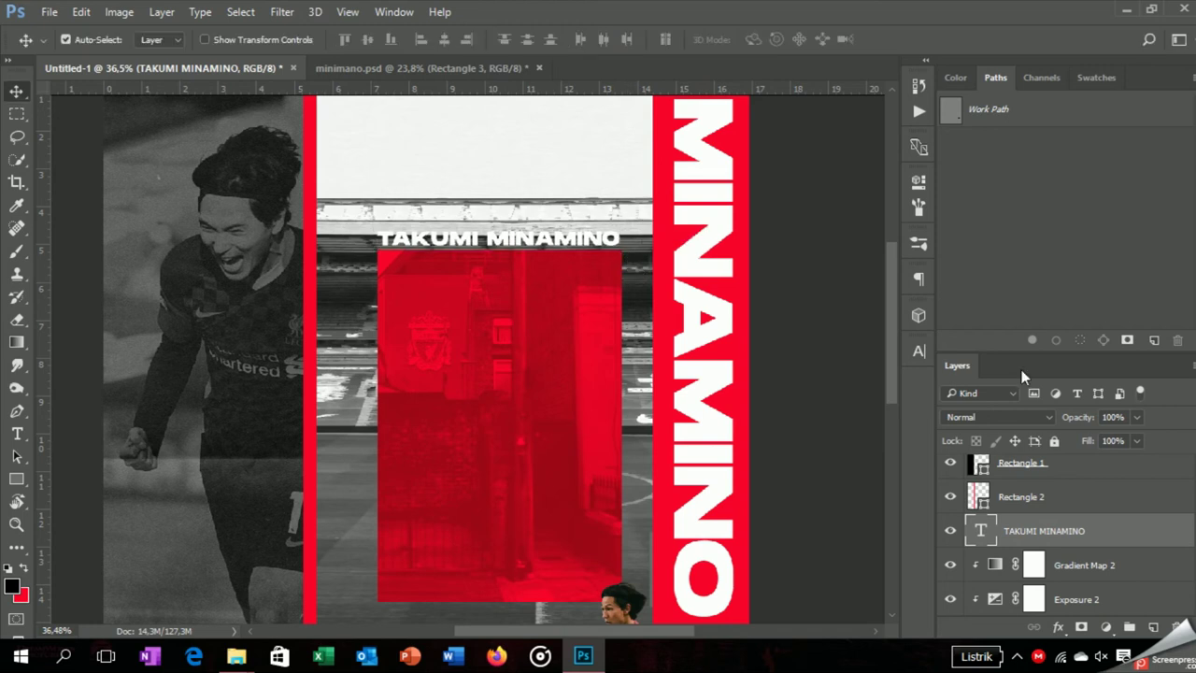
- Blend the title with Exclusion and show the large player cut-out group again
{"action": "left_click", "coordinate": [997, 417]}
{"action": "left_click", "coordinate": [970, 127]}
{"action": "key", "text": "Down"}
{"action": "key", "text": "Down"}
{"action": "key", "text": "Down"}
{"action": "key", "text": "Down"}
{"action": "key", "text": "Down"}
{"action": "key", "text": "Down"}
{"action": "key", "text": "Down"}
{"action": "key", "text": "Down"}
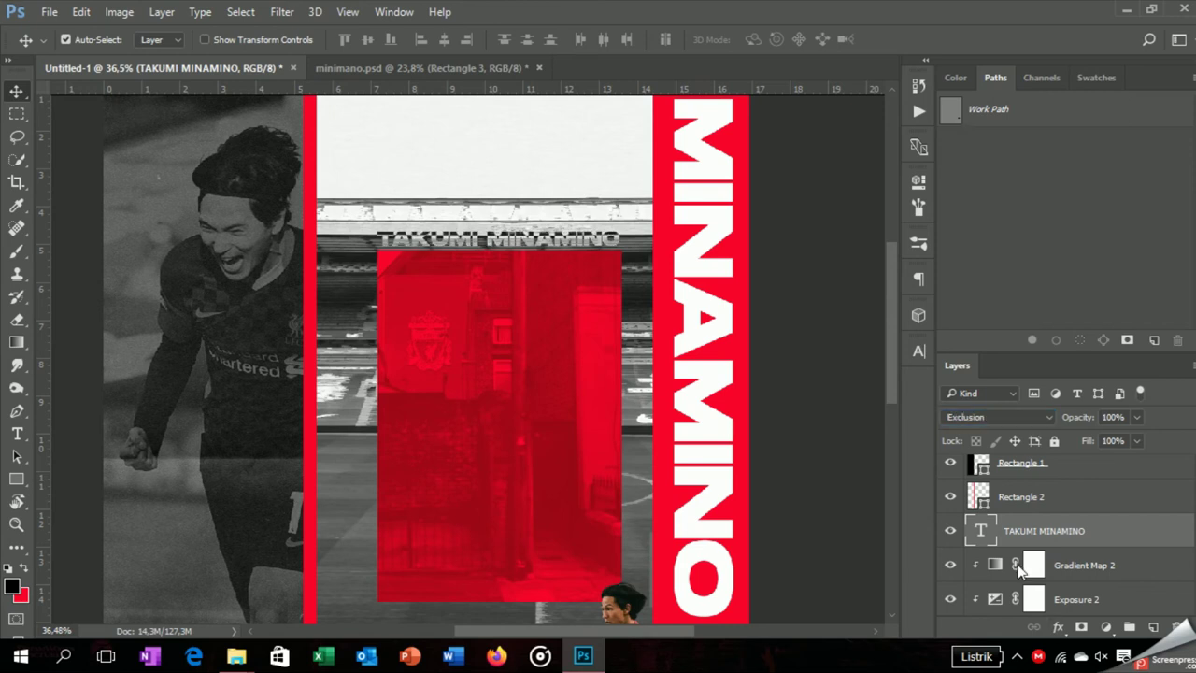
{"action": "key", "text": "Down"}
{"action": "key", "text": "Up"}
{"action": "key", "text": "Down"}
{"action": "key", "text": "Up"}
{"action": "scroll", "coordinate": [1003, 557], "scroll_direction": "down", "scroll_amount": 3}
{"action": "left_click", "coordinate": [949, 607]}
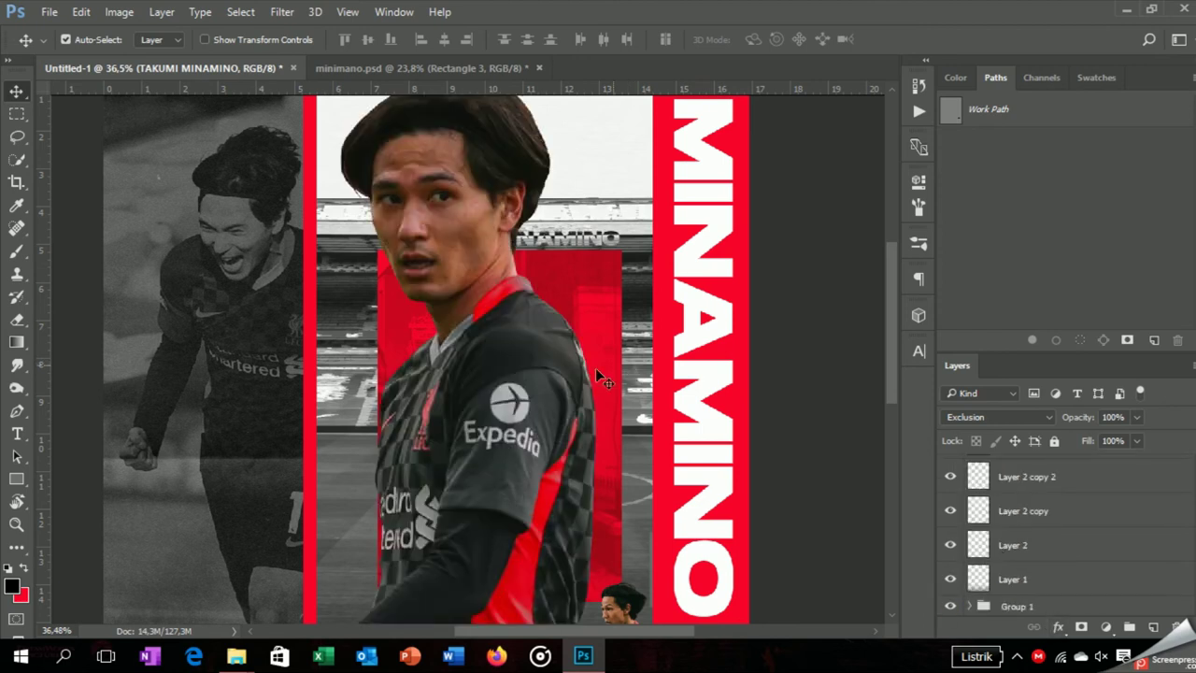
{"action": "scroll", "coordinate": [595, 367], "scroll_direction": "down", "scroll_amount": 2}
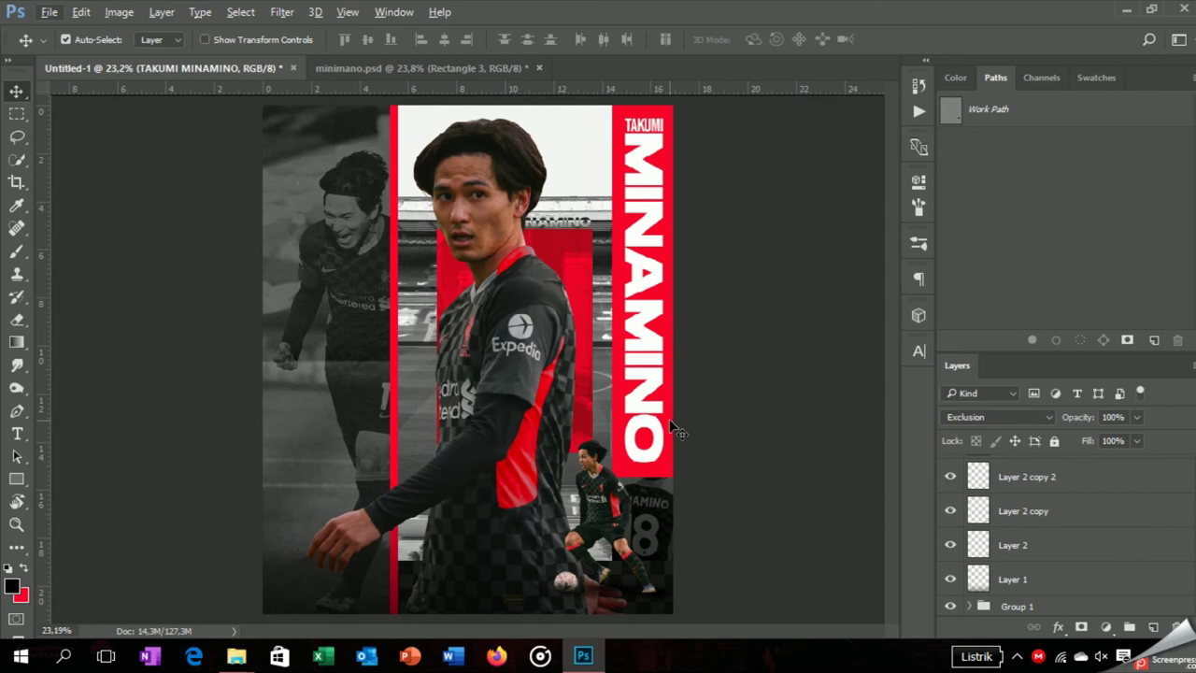
- Place grunge-map-01 above Rectangle 3 in Multiply blend, clipped to the shape
{"action": "left_click", "coordinate": [674, 429]}
{"action": "key", "text": "alt+Tab"}
{"action": "mouse_move", "coordinate": [537, 434]}
{"action": "left_mouse_down"}
{"action": "mouse_move", "coordinate": [640, 558]}
{"action": "mouse_move", "coordinate": [553, 294]}
{"action": "left_mouse_up"}
{"action": "left_click_drag", "start_coordinate": [705, 295], "coordinate": [753, 302]}
{"action": "left_click", "coordinate": [1016, 420]}
{"action": "left_click", "coordinate": [956, 328]}
{"action": "right_click", "coordinate": [1046, 586]}
{"action": "left_click", "coordinate": [955, 413]}
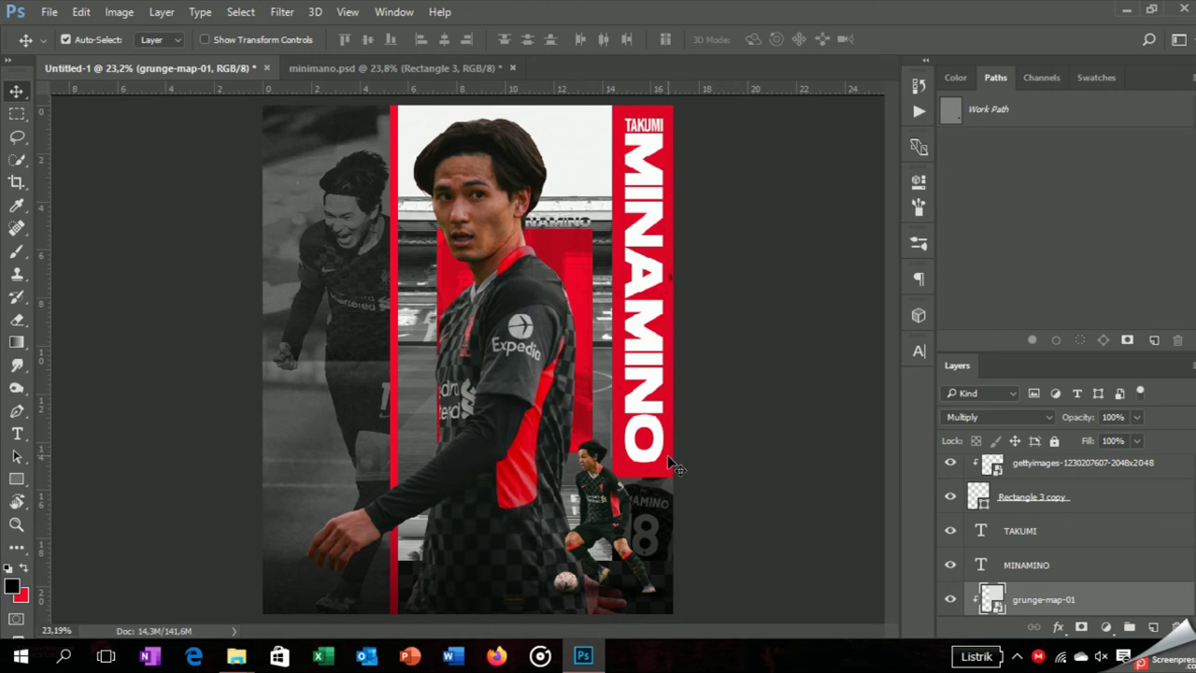
- Move a grunge-map-01 copy above Rectangle 2, position it, and clip it there
{"action": "left_click", "coordinate": [393, 376]}
{"action": "scroll", "coordinate": [1083, 533], "scroll_direction": "up", "scroll_amount": 2}
{"action": "scroll", "coordinate": [1084, 537], "scroll_direction": "up", "scroll_amount": 2}
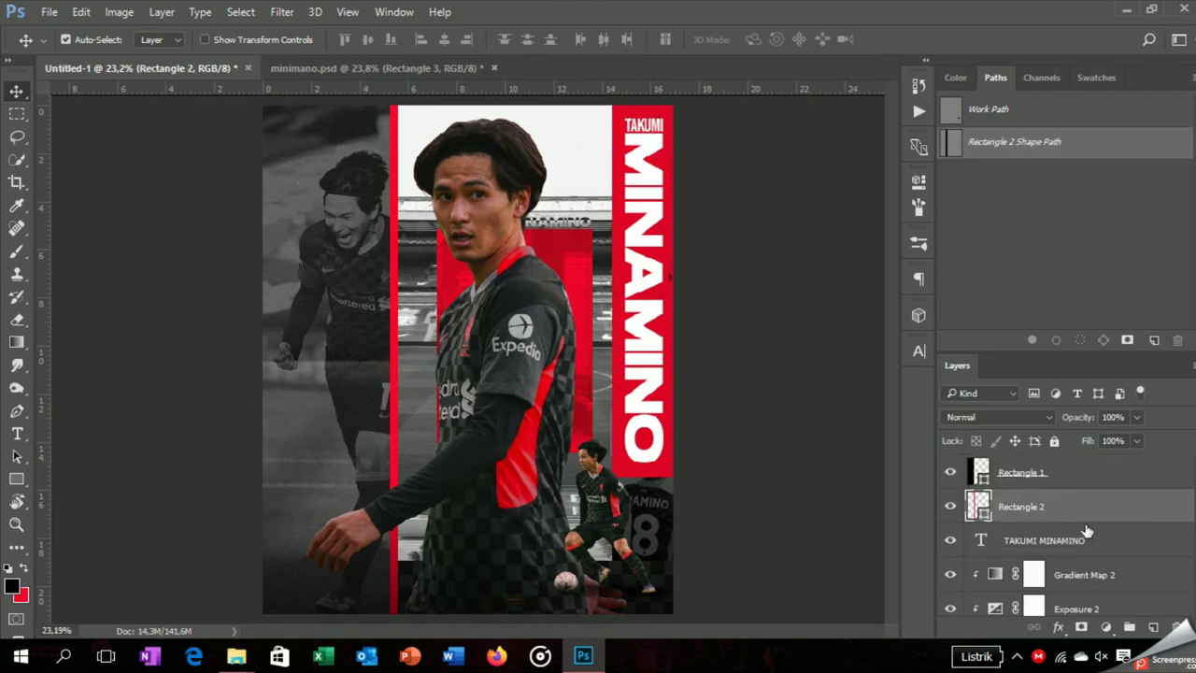
{"action": "scroll", "coordinate": [1081, 541], "scroll_direction": "up", "scroll_amount": 2}
{"action": "scroll", "coordinate": [1081, 541], "scroll_direction": "down", "scroll_amount": 3}
{"action": "mouse_move", "coordinate": [1081, 542]}
{"action": "left_mouse_down"}
{"action": "mouse_move", "coordinate": [1098, 343]}
{"action": "mouse_move", "coordinate": [1082, 546]}
{"action": "left_mouse_up"}
{"action": "left_click_drag", "start_coordinate": [602, 387], "coordinate": [531, 336]}
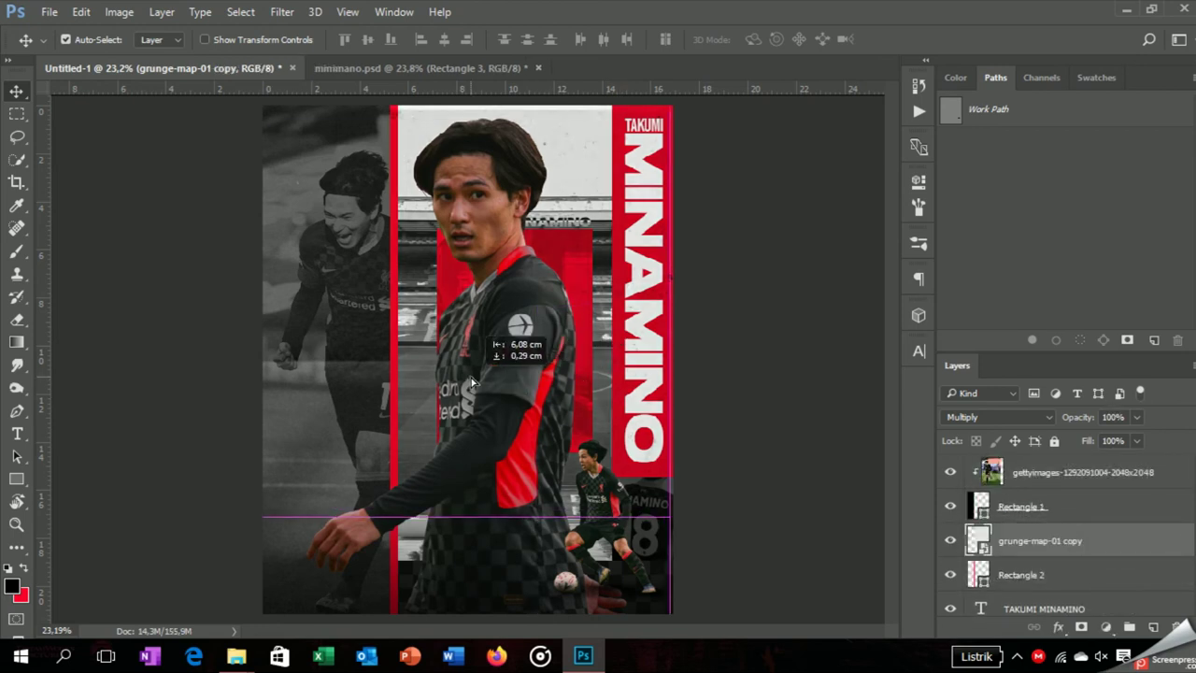
{"action": "right_click", "coordinate": [1033, 540]}
{"action": "left_click", "coordinate": [753, 463]}
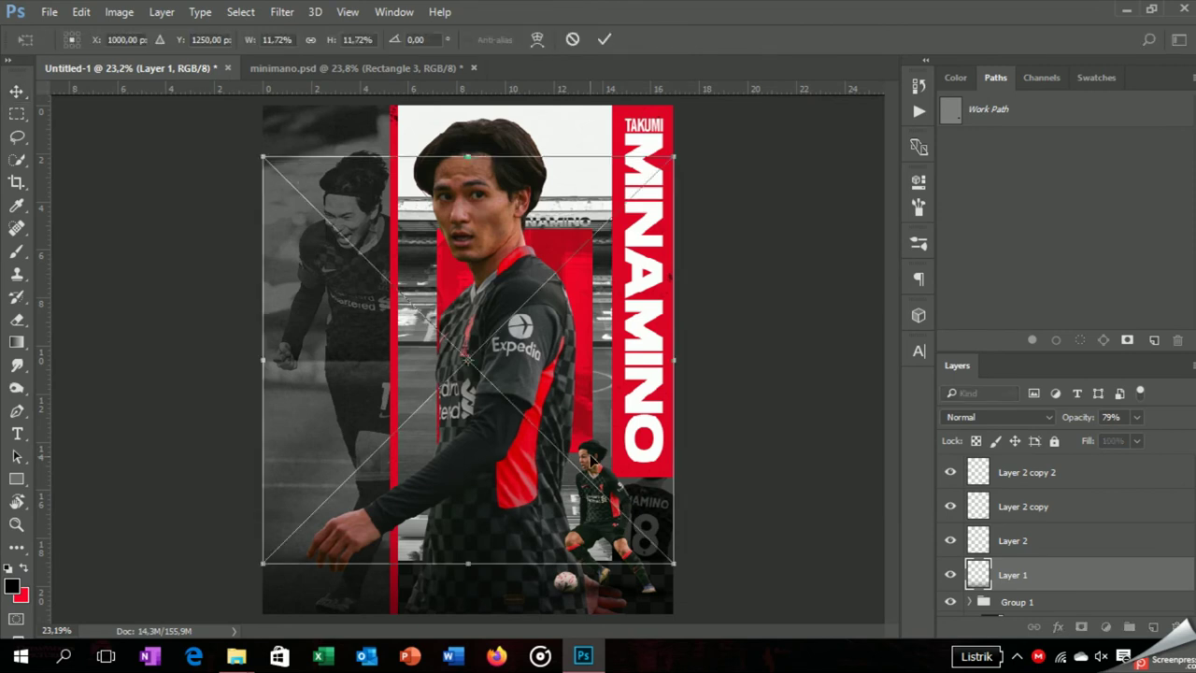
- Place the blkmarket scratch texture in Screen blend and scale it over the whole poster
{"action": "left_click_drag", "start_coordinate": [619, 401], "coordinate": [620, 566]}
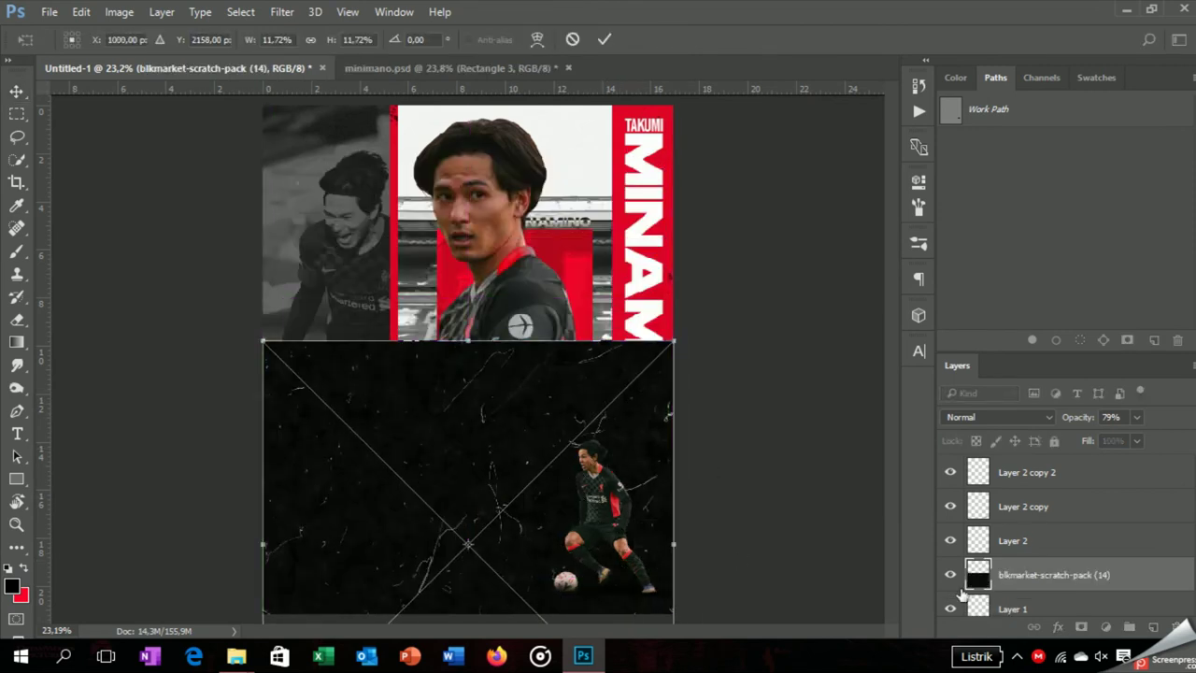
{"action": "key", "text": "Return"}
{"action": "left_click", "coordinate": [998, 416]}
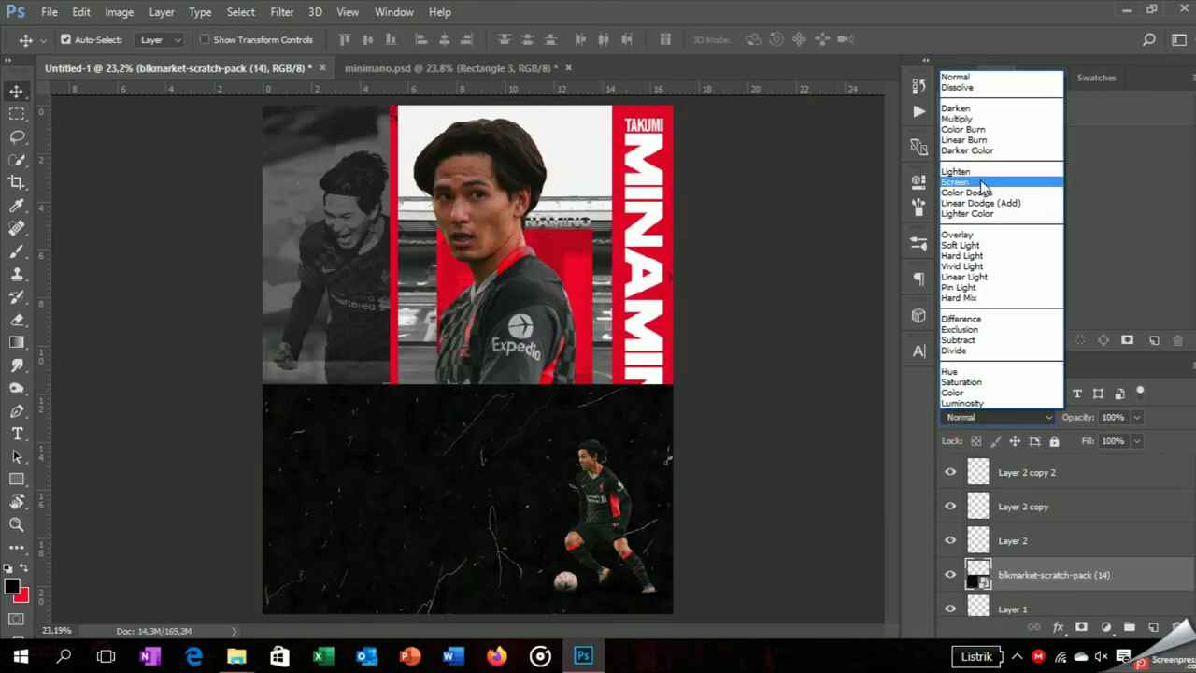
{"action": "left_click", "coordinate": [972, 121]}
{"action": "key", "text": "Down"}
{"action": "key", "text": "Down"}
{"action": "key", "text": "Down"}
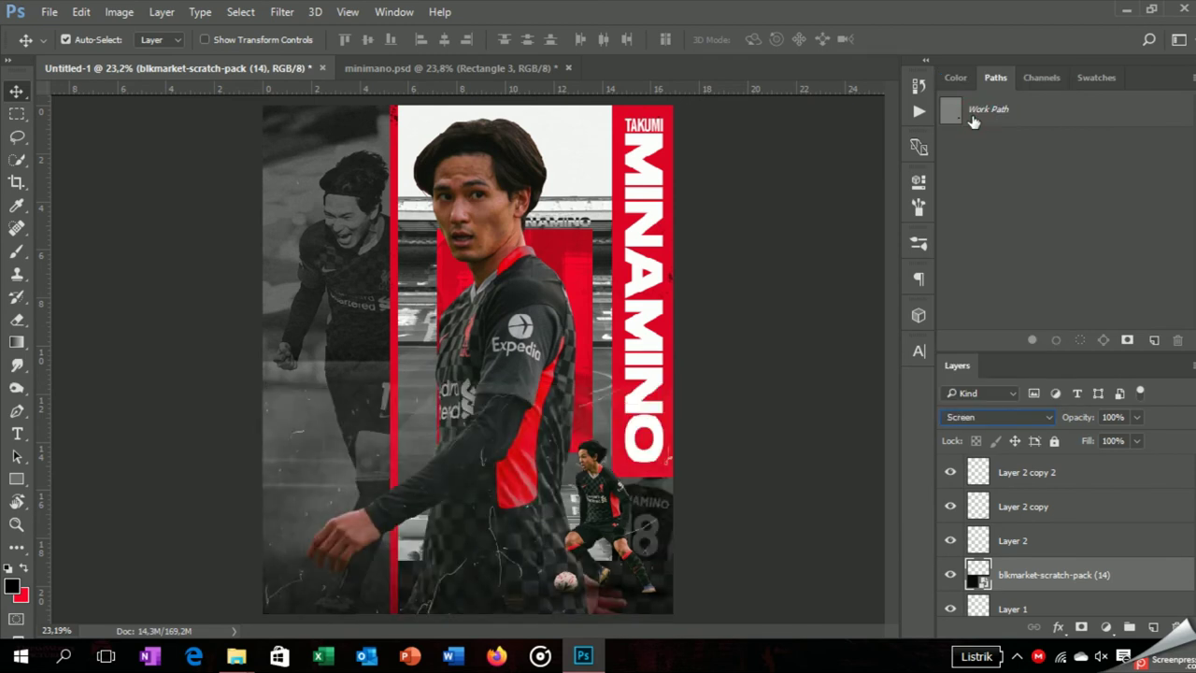
{"action": "key", "text": "ctrl+t"}
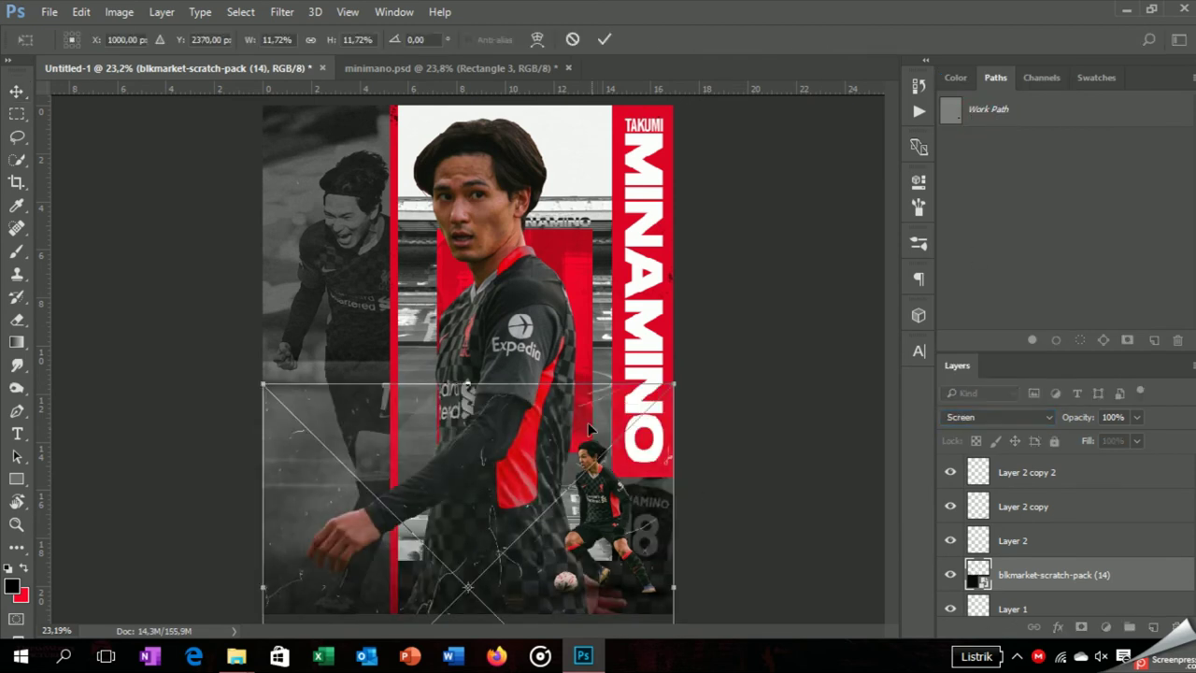
{"action": "left_click_drag", "start_coordinate": [710, 499], "coordinate": [721, 555]}
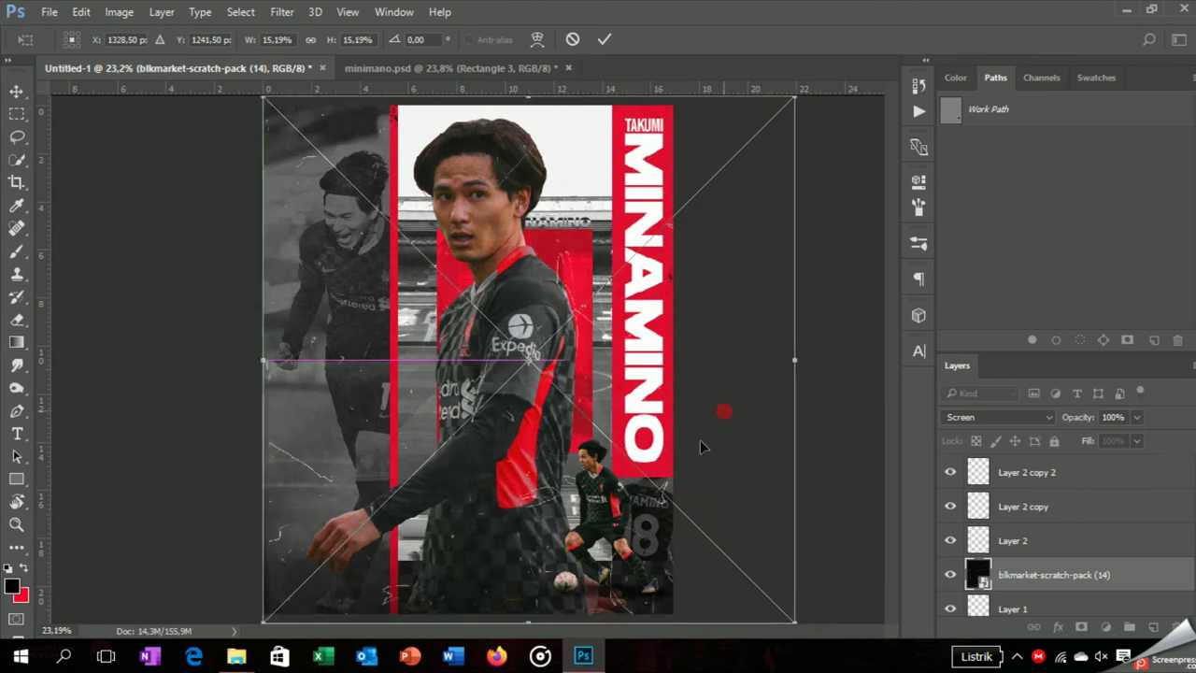
{"action": "left_click_drag", "start_coordinate": [722, 555], "coordinate": [678, 425]}
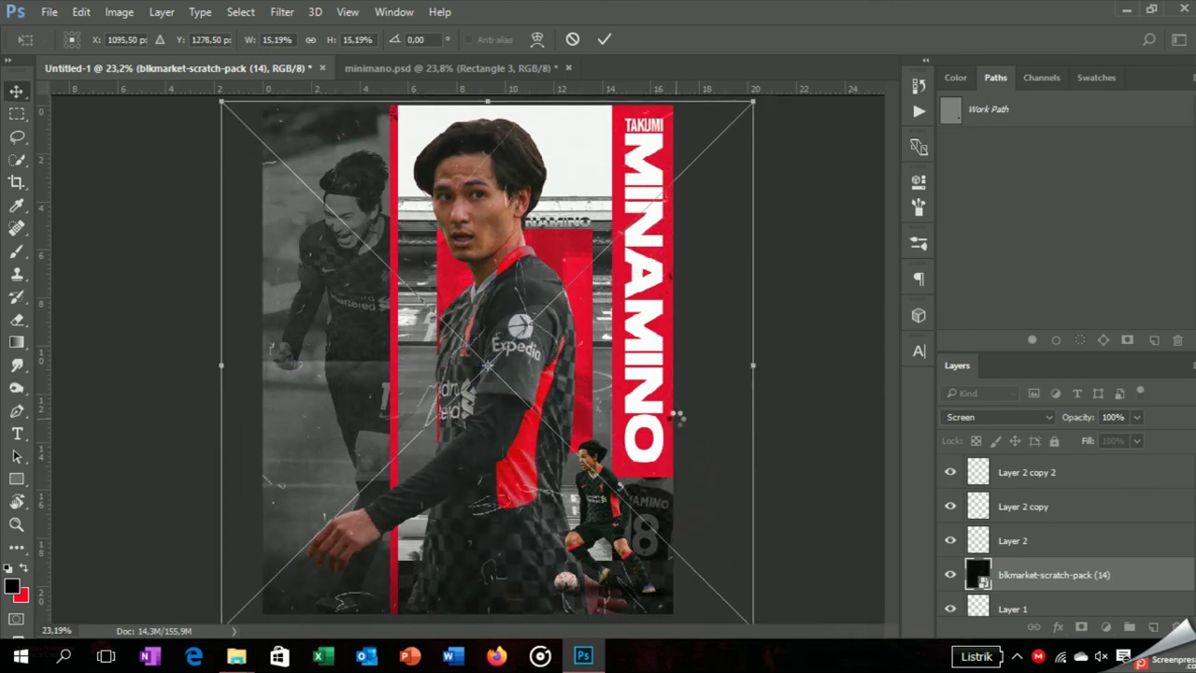
{"action": "key", "text": "Return"}
- Mask the scratch layer, painting the scratches away from the central player
{"action": "left_click", "coordinate": [1080, 628]}
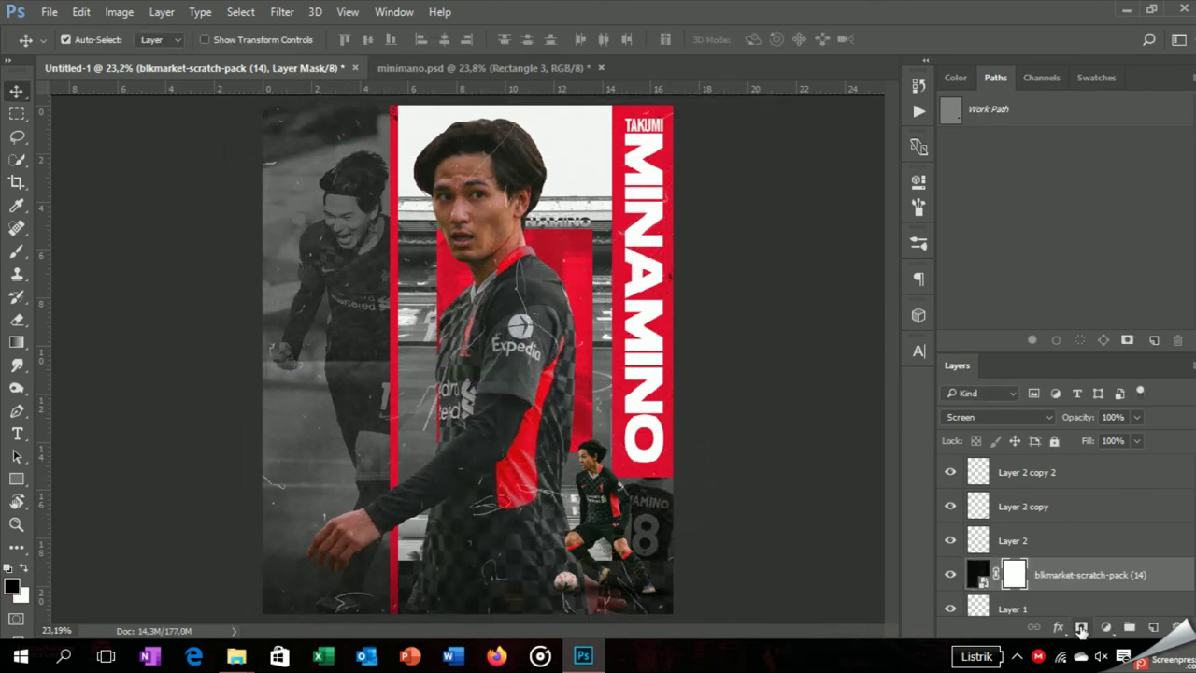
{"action": "key", "text": "b"}
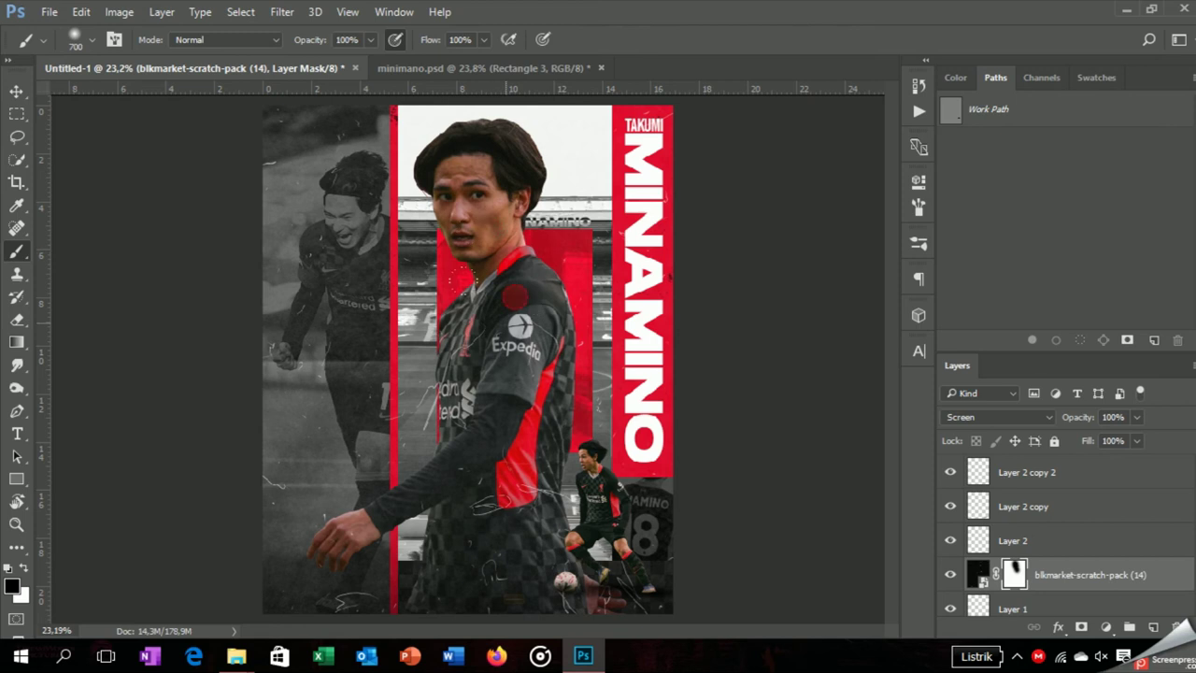
{"action": "left_click_drag", "start_coordinate": [515, 297], "coordinate": [438, 480]}
{"action": "left_click_drag", "start_coordinate": [259, 182], "coordinate": [391, 372]}
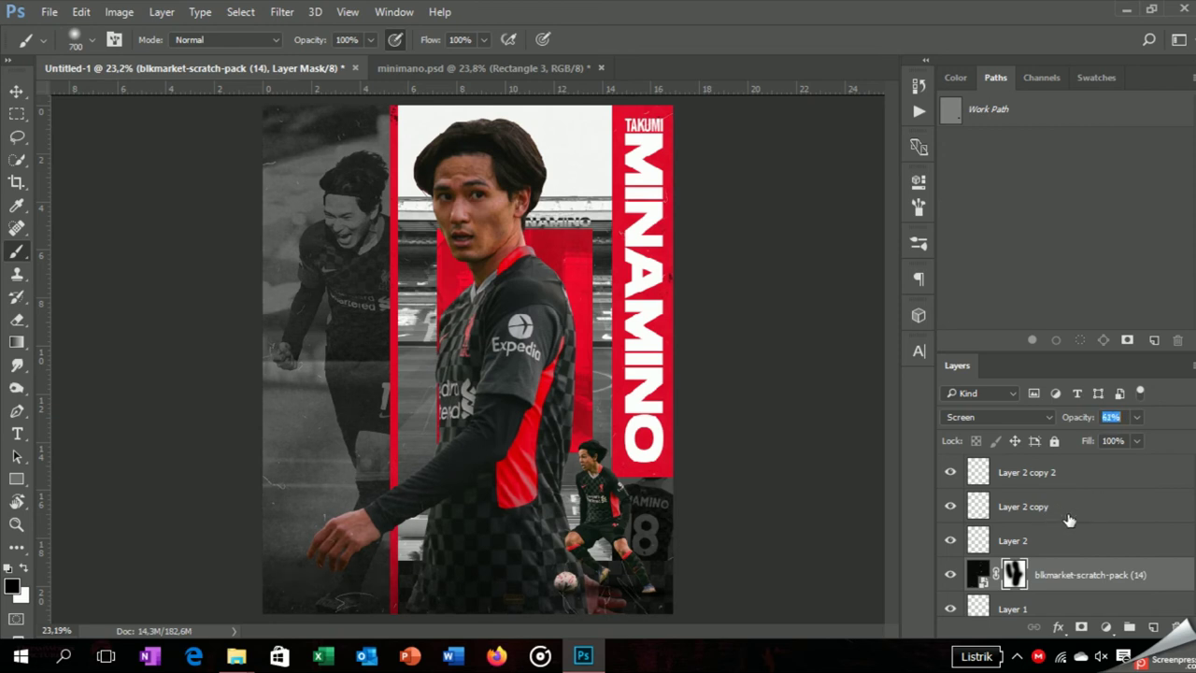
- Select the small player's layers from Layer 3 to Layer 2, group them as Group 2, and toggle its visibility to check
{"action": "left_click", "coordinate": [16, 91]}
{"action": "scroll", "coordinate": [1032, 532], "scroll_direction": "up", "scroll_amount": 3}
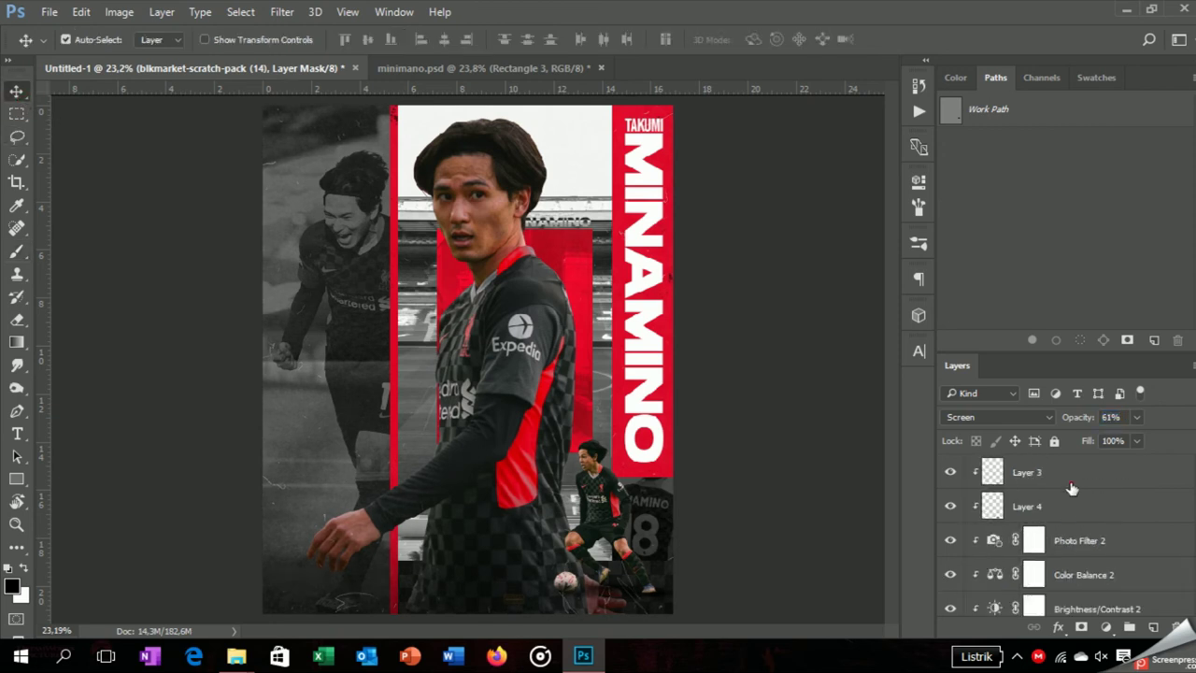
{"action": "left_click", "coordinate": [1072, 486]}
{"action": "scroll", "coordinate": [1070, 558], "scroll_direction": "down", "scroll_amount": 3}
{"action": "scroll", "coordinate": [1048, 537], "scroll_direction": "up", "scroll_amount": 1}
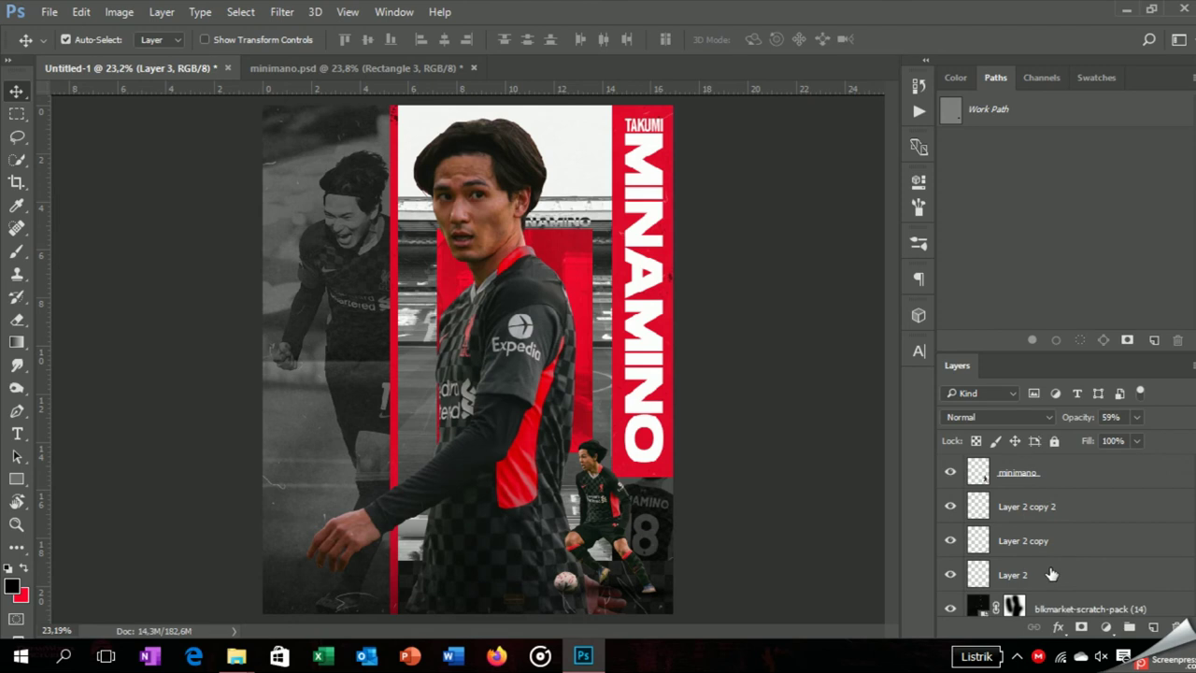
{"action": "left_click", "coordinate": [1052, 570], "text": "shift"}
{"action": "key", "text": "ctrl+g"}
{"action": "left_click", "coordinate": [950, 464]}
{"action": "left_click", "coordinate": [950, 464]}
{"action": "left_click", "coordinate": [950, 464]}
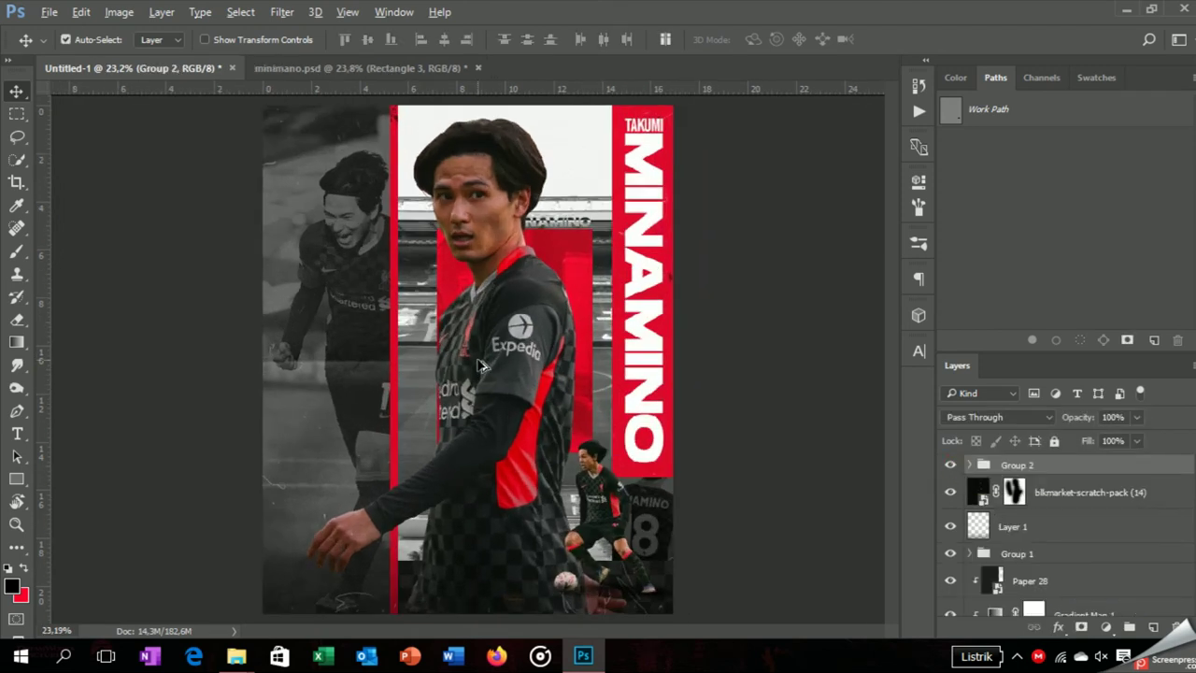
- Zoom into the top-left corner and scale the Japan flag smaller
{"action": "left_click", "coordinate": [237, 655]}
{"action": "scroll", "coordinate": [654, 373], "scroll_direction": "down", "scroll_amount": 2}
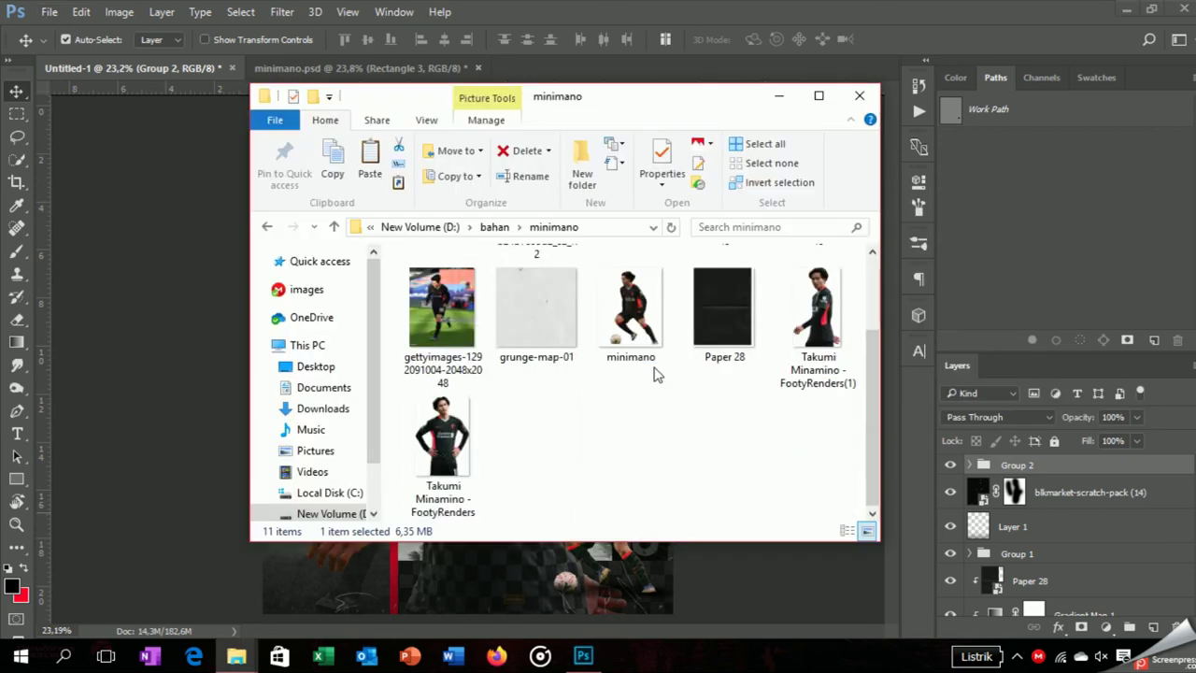
{"action": "scroll", "coordinate": [654, 378], "scroll_direction": "up", "scroll_amount": 2}
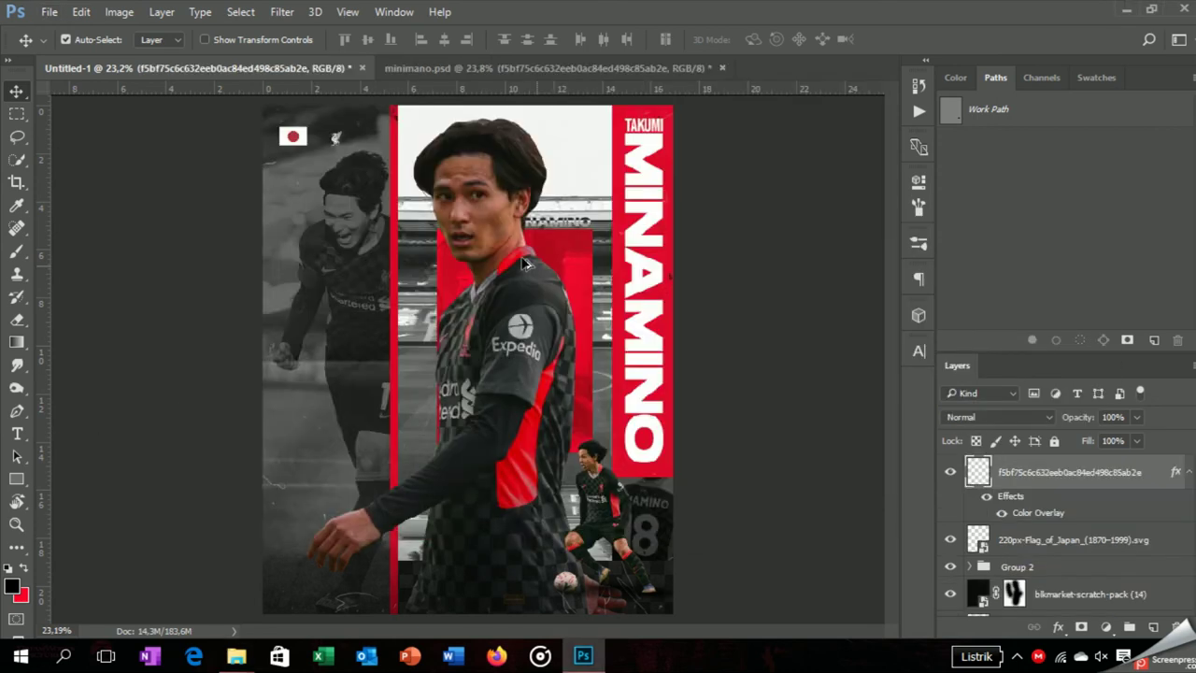
{"action": "scroll", "coordinate": [353, 193], "scroll_direction": "up", "scroll_amount": 2}
{"action": "scroll", "coordinate": [353, 193], "scroll_direction": "up", "scroll_amount": 2}
{"action": "scroll", "coordinate": [353, 194], "scroll_direction": "up", "scroll_amount": 3}
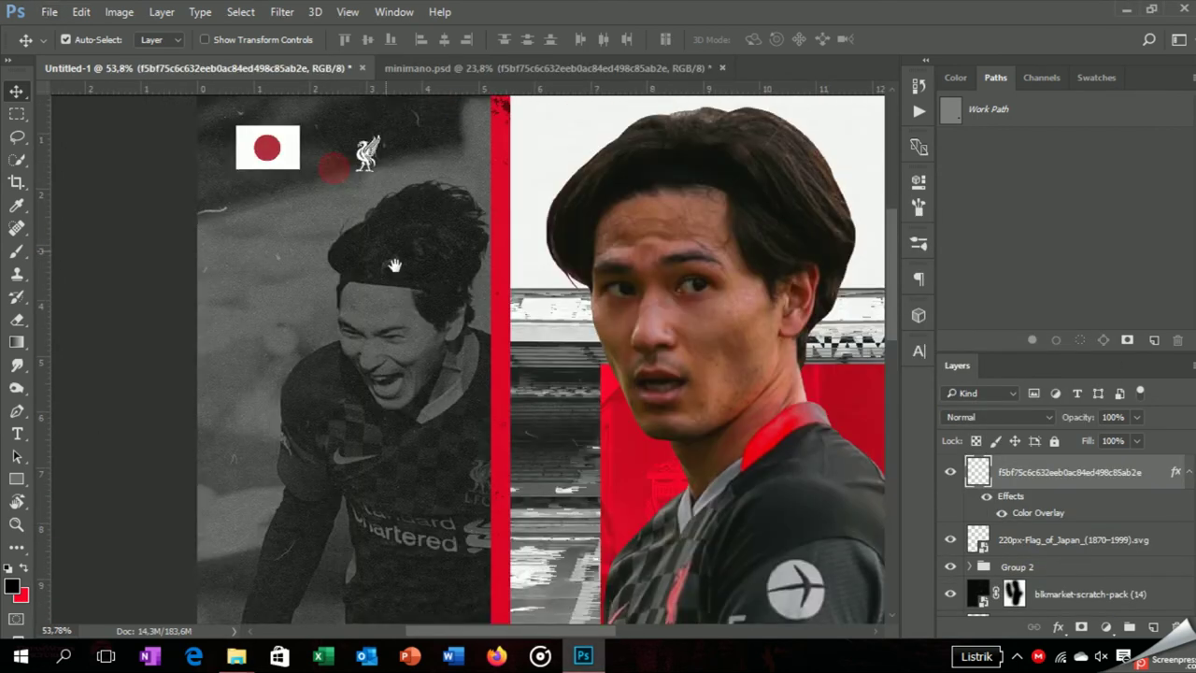
{"action": "mouse_move", "coordinate": [363, 203]}
{"action": "left_mouse_down"}
{"action": "mouse_move", "coordinate": [397, 281]}
{"action": "mouse_move", "coordinate": [292, 249]}
{"action": "left_mouse_up"}
{"action": "left_click", "coordinate": [290, 247]}
{"action": "key", "text": "ctrl+t"}
{"action": "key", "text": "Return"}
- Place the Liverpool crest beside the flag, shift both right together, and fit the poster in view
{"action": "left_click_drag", "start_coordinate": [423, 256], "coordinate": [323, 228]}
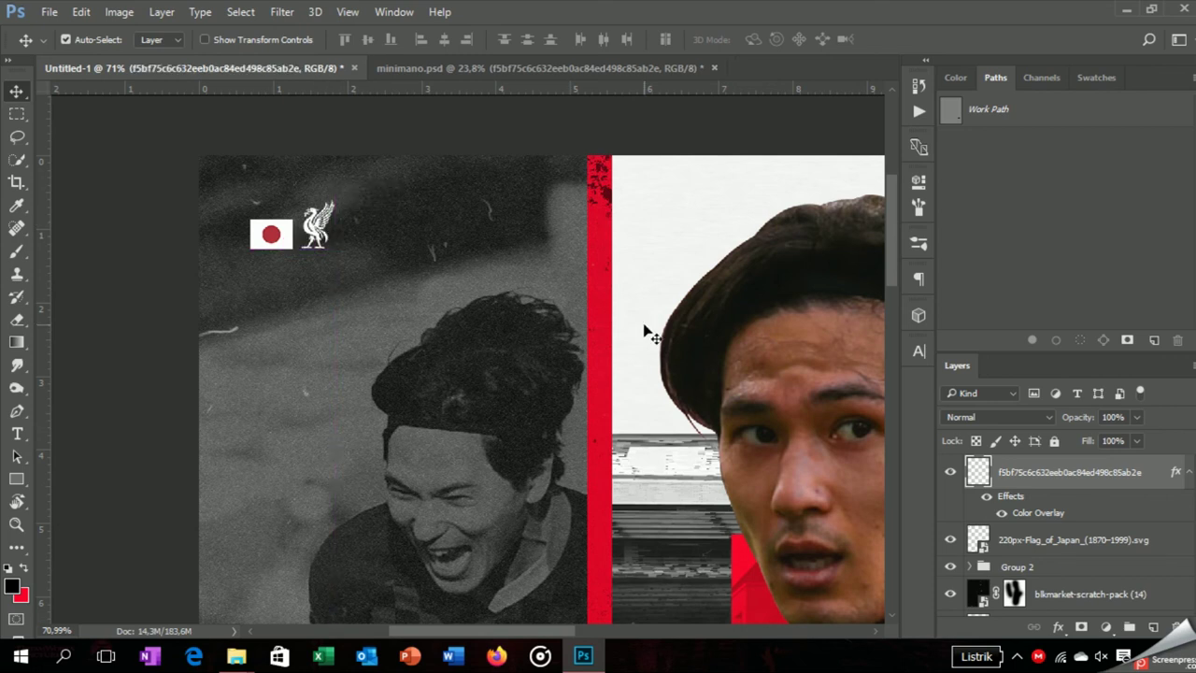
{"action": "left_click", "coordinate": [1112, 552]}
{"action": "key", "text": "shift+Right"}
{"action": "key", "text": "shift+Right"}
{"action": "key", "text": "shift+Right"}
{"action": "key", "text": "shift+Right"}
{"action": "key", "text": "ctrl+t"}
{"action": "left_click_drag", "start_coordinate": [369, 234], "coordinate": [421, 238]}
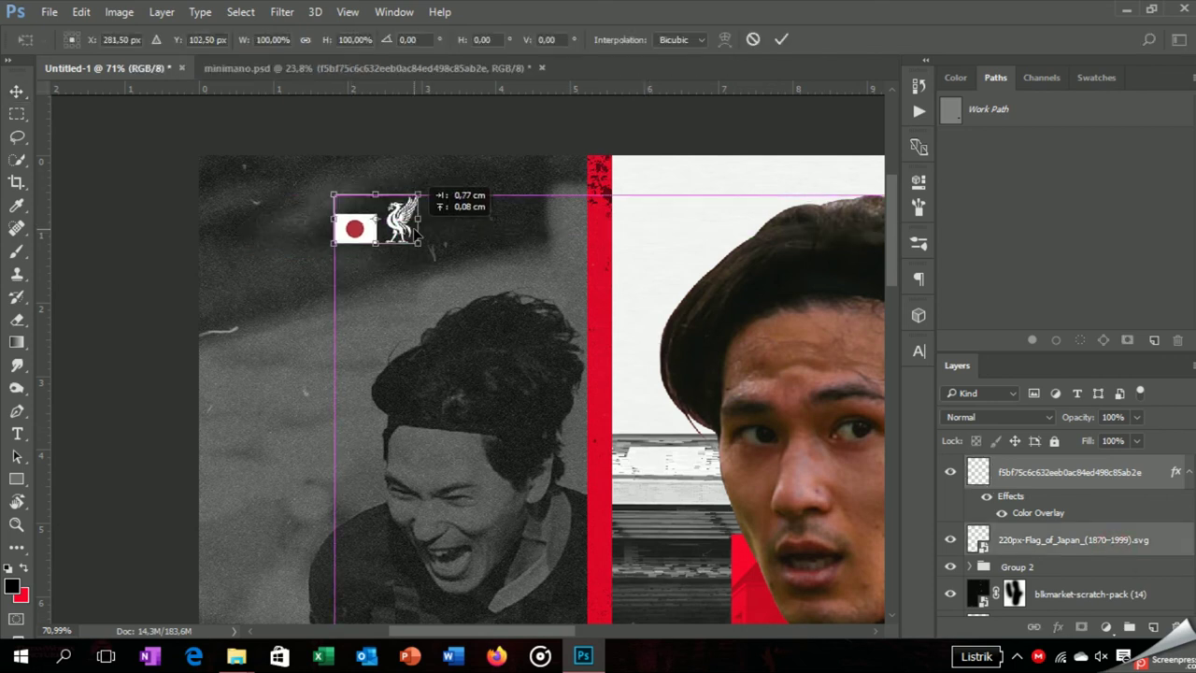
{"action": "key", "text": "Return"}
{"action": "key", "text": "Down"}
{"action": "key", "text": "Right"}
{"action": "key", "text": "ctrl+0"}
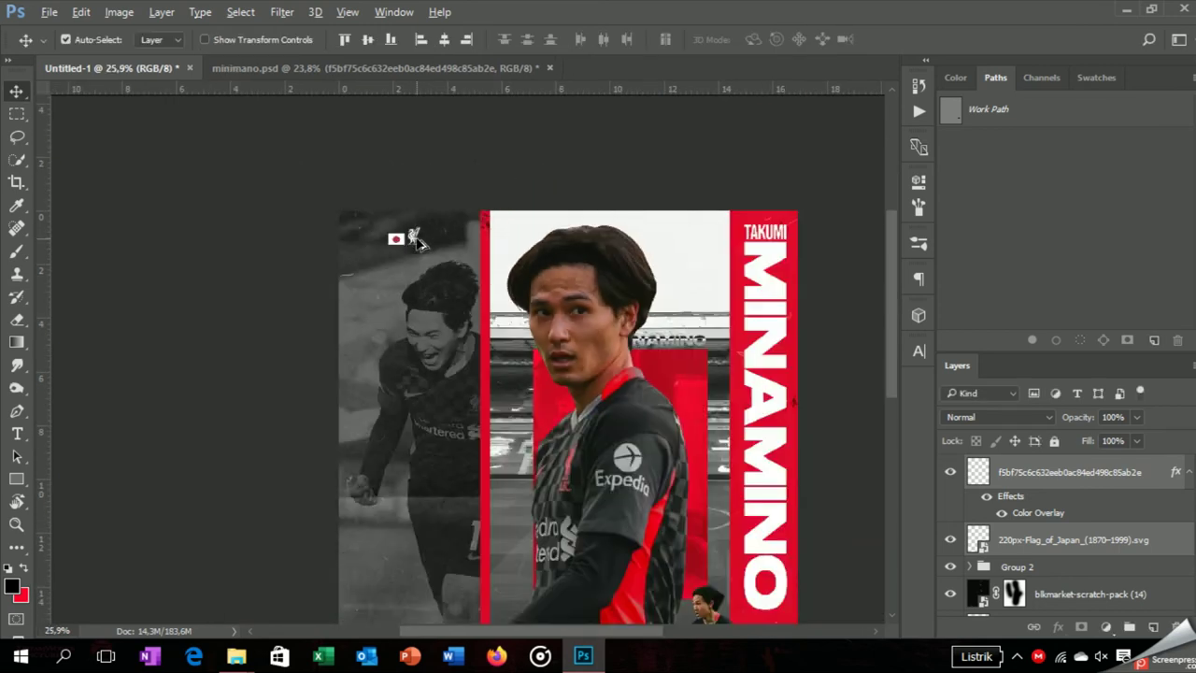
{"action": "left_click", "coordinate": [1101, 500]}
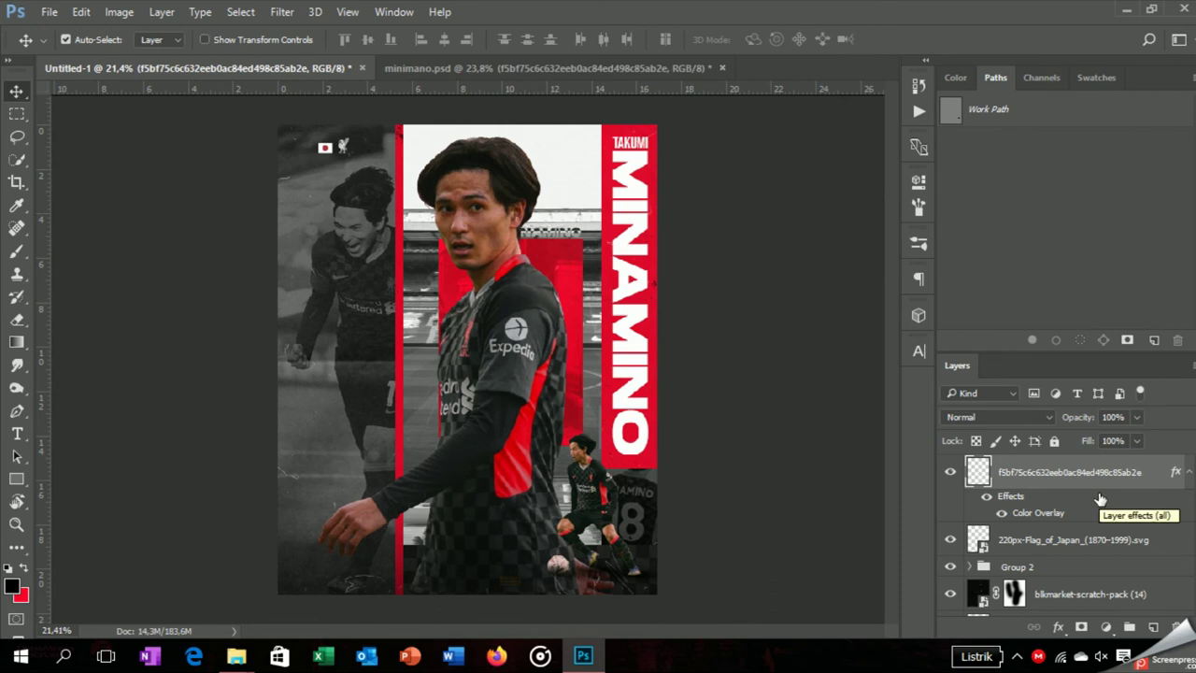
- Select the red bar and MINAMINO text layers and nudge them left
{"action": "left_click", "coordinate": [1094, 551], "text": "ctrl"}
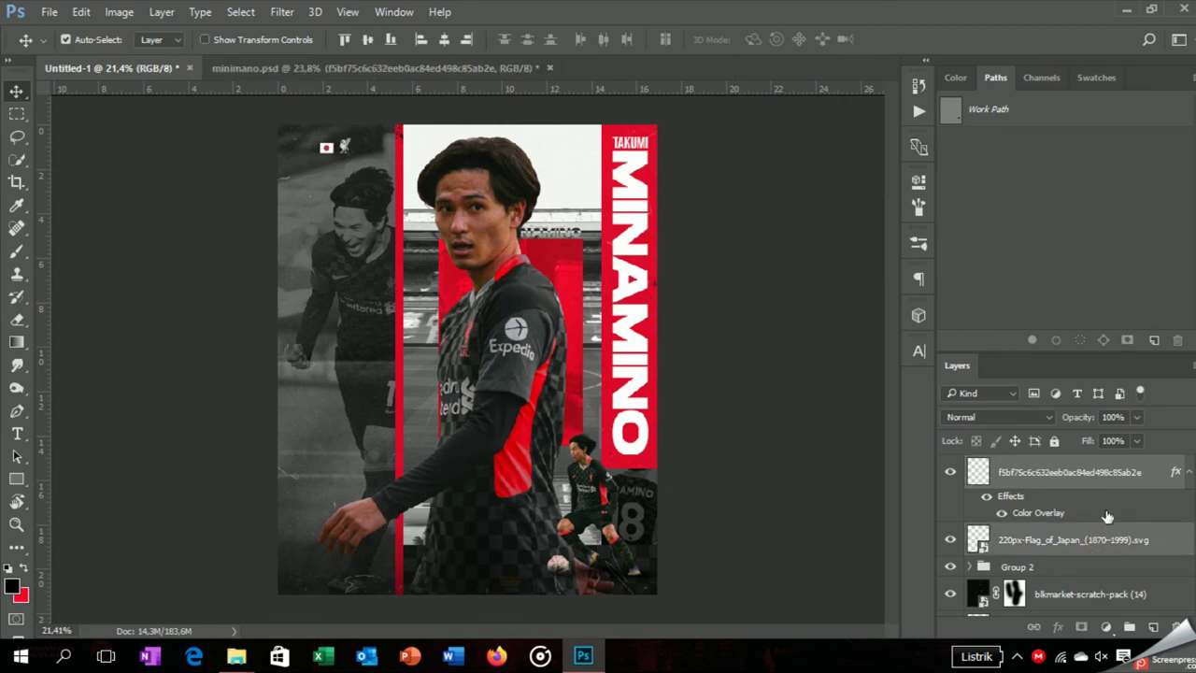
{"action": "left_click", "coordinate": [1014, 565]}
{"action": "scroll", "coordinate": [1027, 542], "scroll_direction": "down", "scroll_amount": 3}
{"action": "left_click", "coordinate": [1054, 476]}
{"action": "scroll", "coordinate": [1084, 550], "scroll_direction": "down", "scroll_amount": 1}
{"action": "left_click", "coordinate": [1070, 514], "text": "shift"}
{"action": "key", "text": "shift+Left"}
{"action": "key", "text": "shift+Left"}
{"action": "key", "text": "shift+Left"}
{"action": "key", "text": "shift+Left"}
{"action": "key", "text": "shift+Left"}
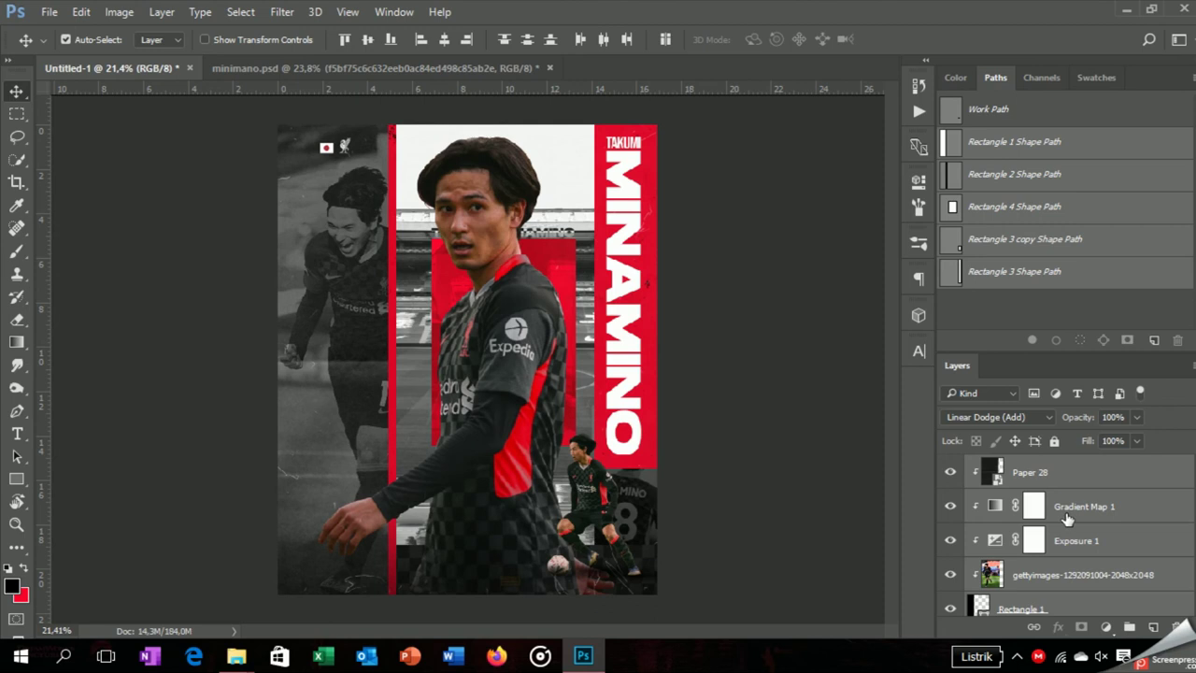
- Hide the blkmarket-scratch-pack texture overlay and view the lower part of the poster
{"action": "left_click", "coordinate": [657, 448]}
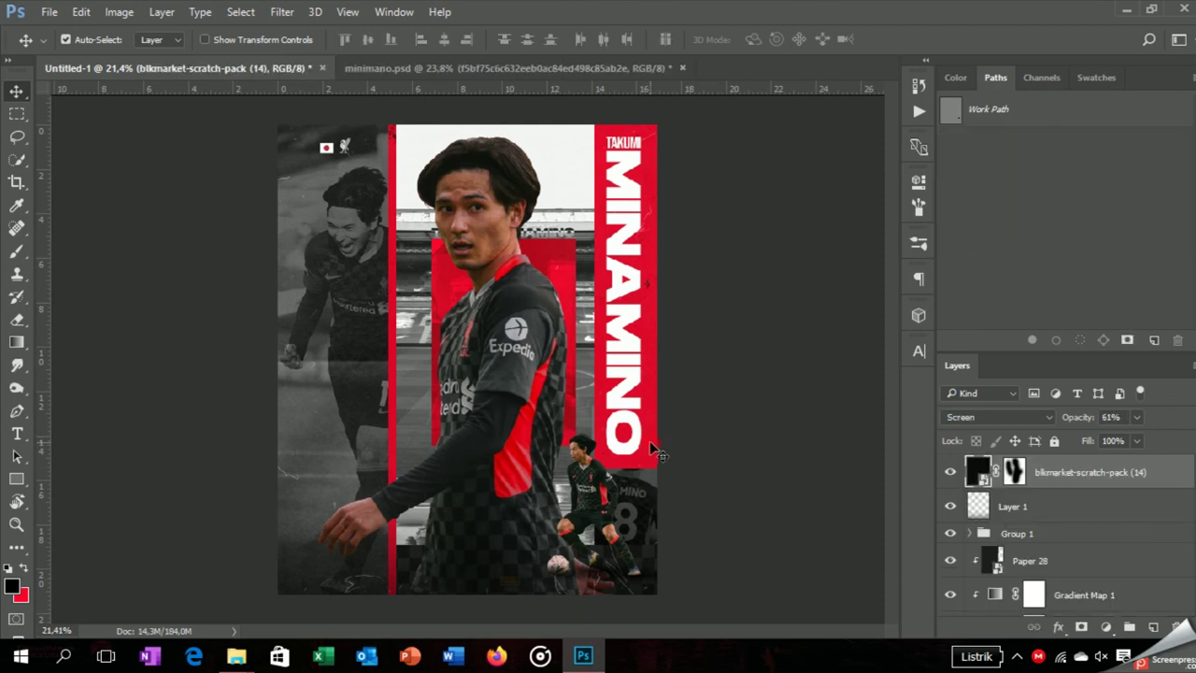
{"action": "left_click", "coordinate": [640, 355]}
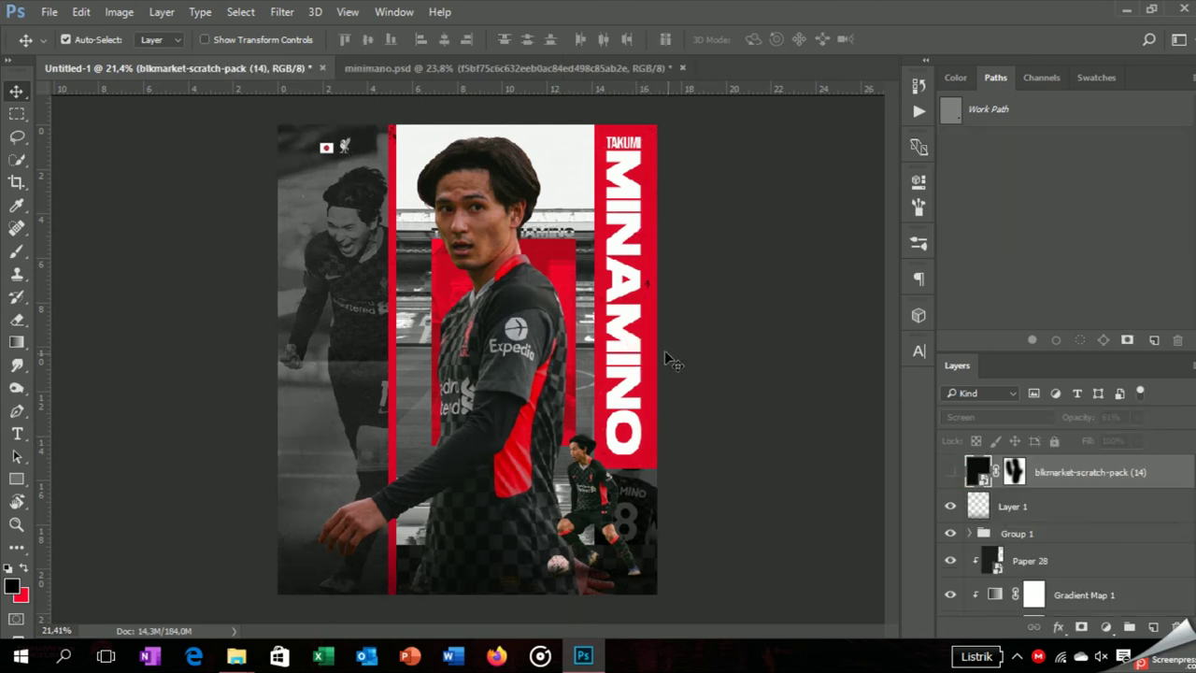
{"action": "left_click", "coordinate": [1014, 573], "text": "shift"}
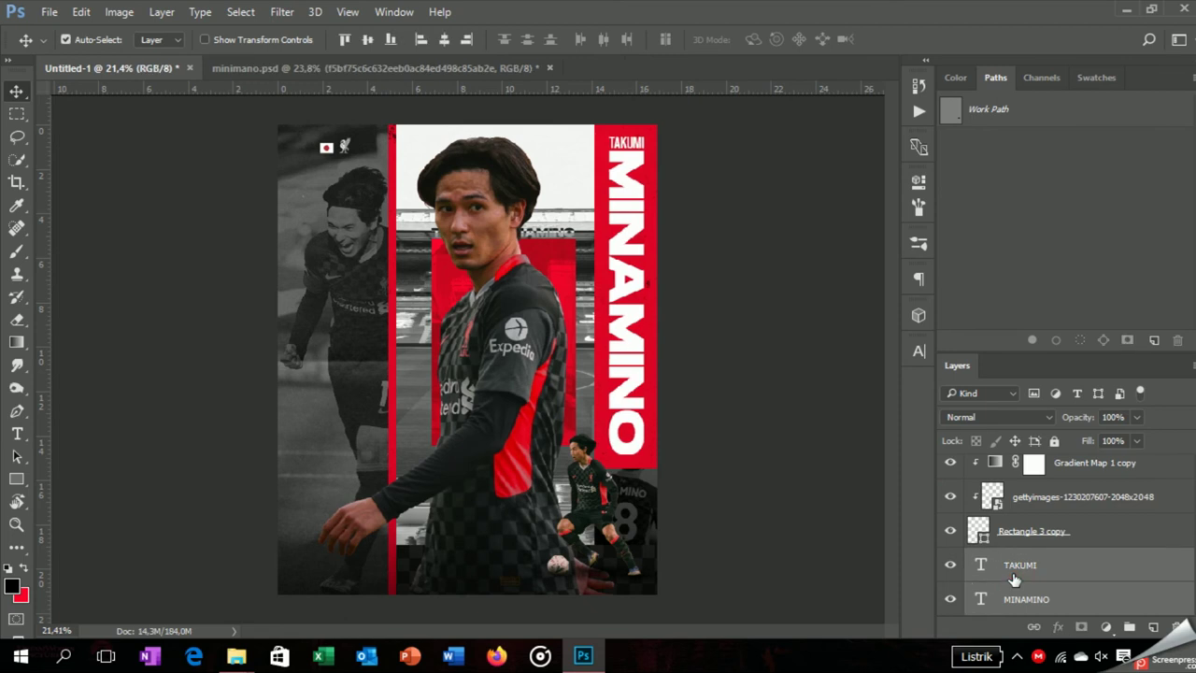
{"action": "scroll", "coordinate": [1032, 584], "scroll_direction": "up", "scroll_amount": 5}
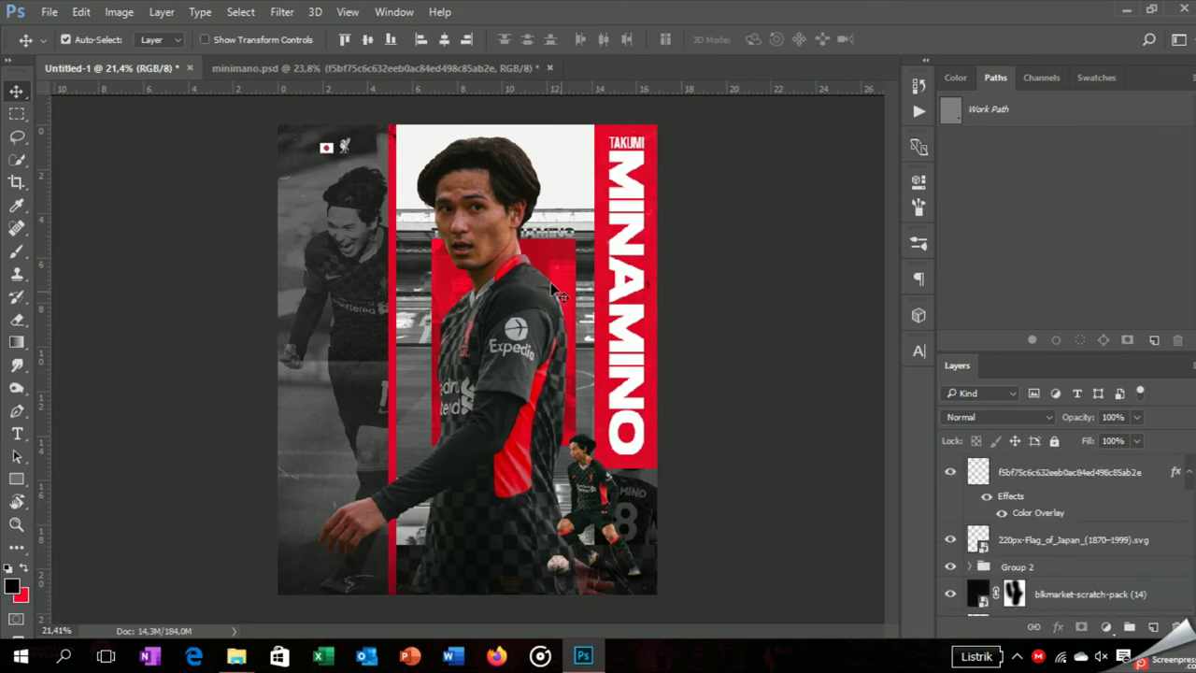
{"action": "scroll", "coordinate": [558, 294], "scroll_direction": "up", "scroll_amount": 2}
{"action": "scroll", "coordinate": [688, 346], "scroll_direction": "up", "scroll_amount": 2}
{"action": "mouse_move", "coordinate": [733, 280]}
{"action": "left_mouse_down"}
{"action": "mouse_move", "coordinate": [733, 373]}
{"action": "mouse_move", "coordinate": [671, 200]}
{"action": "left_mouse_up"}
{"action": "scroll", "coordinate": [692, 561], "scroll_direction": "down", "scroll_amount": 4}
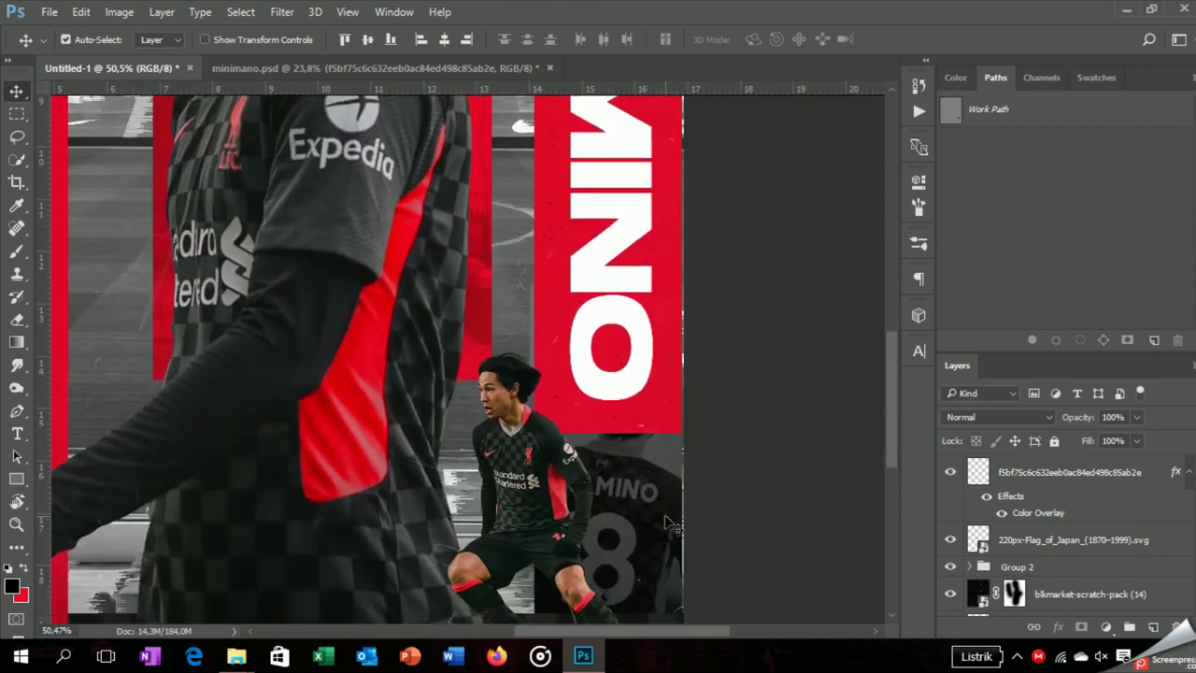
- Select the scratch texture layer, then the Rectangle 3 layer
{"action": "left_click", "coordinate": [1051, 591]}
{"action": "scroll", "coordinate": [1037, 560], "scroll_direction": "down", "scroll_amount": 2}
{"action": "scroll", "coordinate": [1036, 560], "scroll_direction": "down", "scroll_amount": 2}
{"action": "scroll", "coordinate": [1035, 558], "scroll_direction": "down", "scroll_amount": 1}
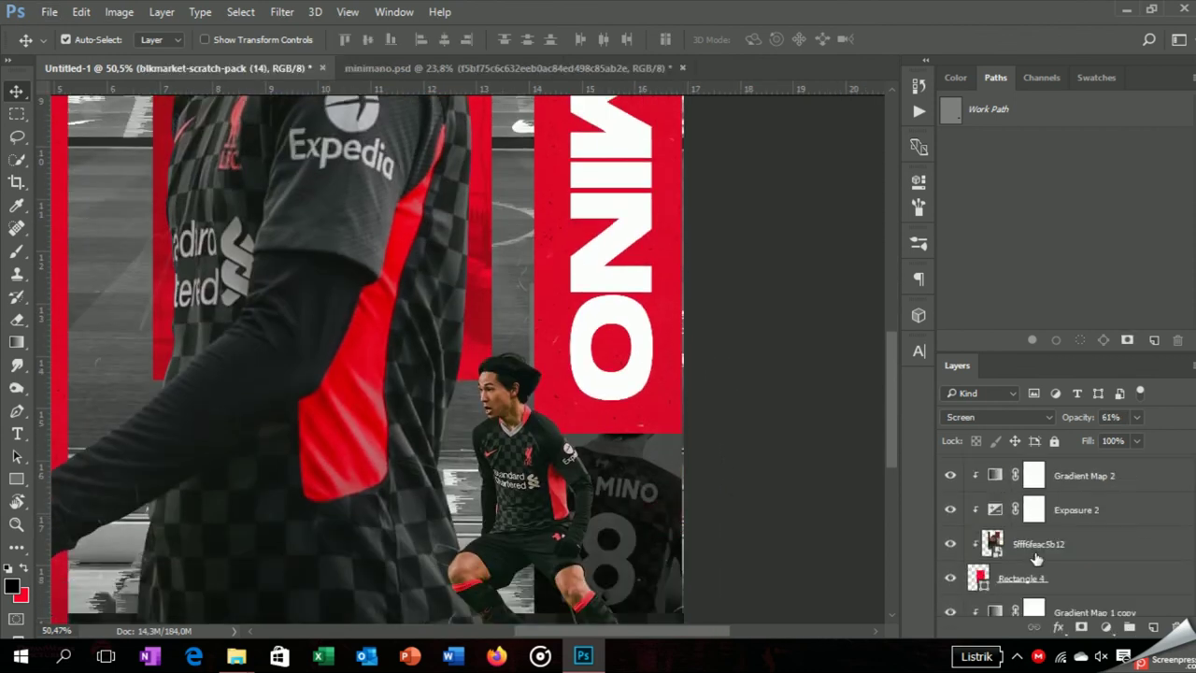
{"action": "left_click", "coordinate": [1040, 581]}
{"action": "scroll", "coordinate": [1040, 574], "scroll_direction": "down", "scroll_amount": 1}
{"action": "scroll", "coordinate": [1050, 561], "scroll_direction": "down", "scroll_amount": 1}
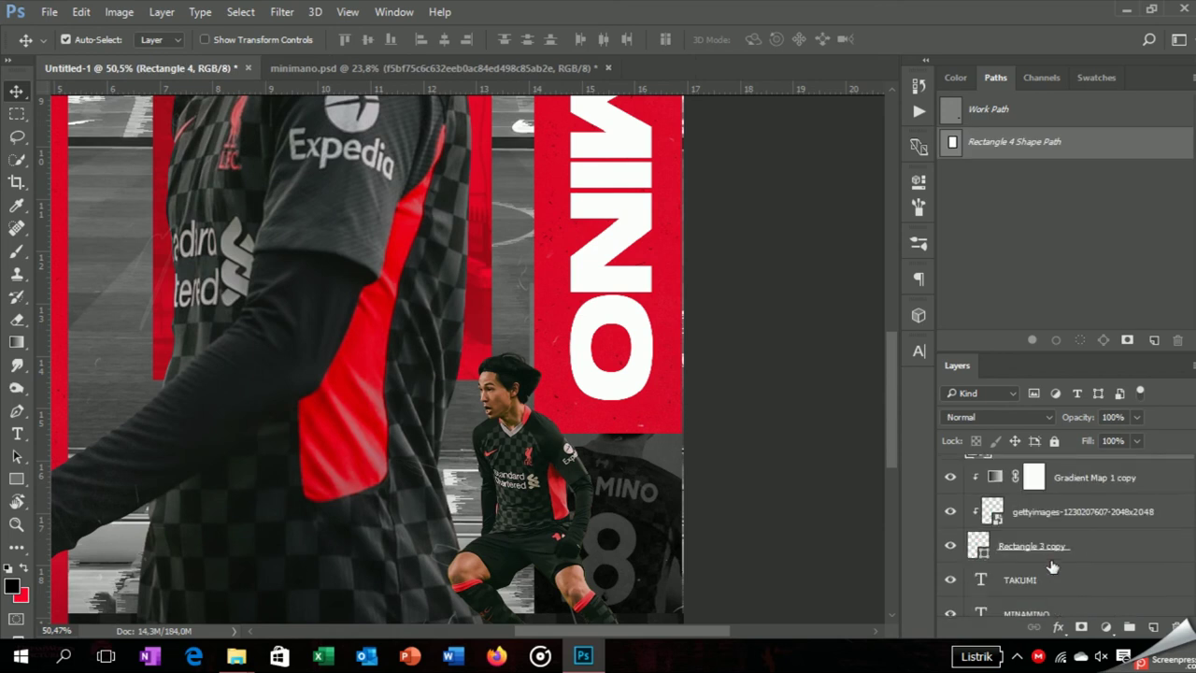
{"action": "scroll", "coordinate": [1063, 540], "scroll_direction": "down", "scroll_amount": 1}
- Select from the Rectangle 3 copy layer up to Gradient Map 1 copy
{"action": "left_click", "coordinate": [1061, 566]}
{"action": "scroll", "coordinate": [1050, 597], "scroll_direction": "up", "scroll_amount": 3}
{"action": "left_click", "coordinate": [1065, 565]}
{"action": "scroll", "coordinate": [1066, 565], "scroll_direction": "up", "scroll_amount": 1}
{"action": "scroll", "coordinate": [1066, 564], "scroll_direction": "up", "scroll_amount": 1}
{"action": "left_click", "coordinate": [1069, 537], "text": "shift"}
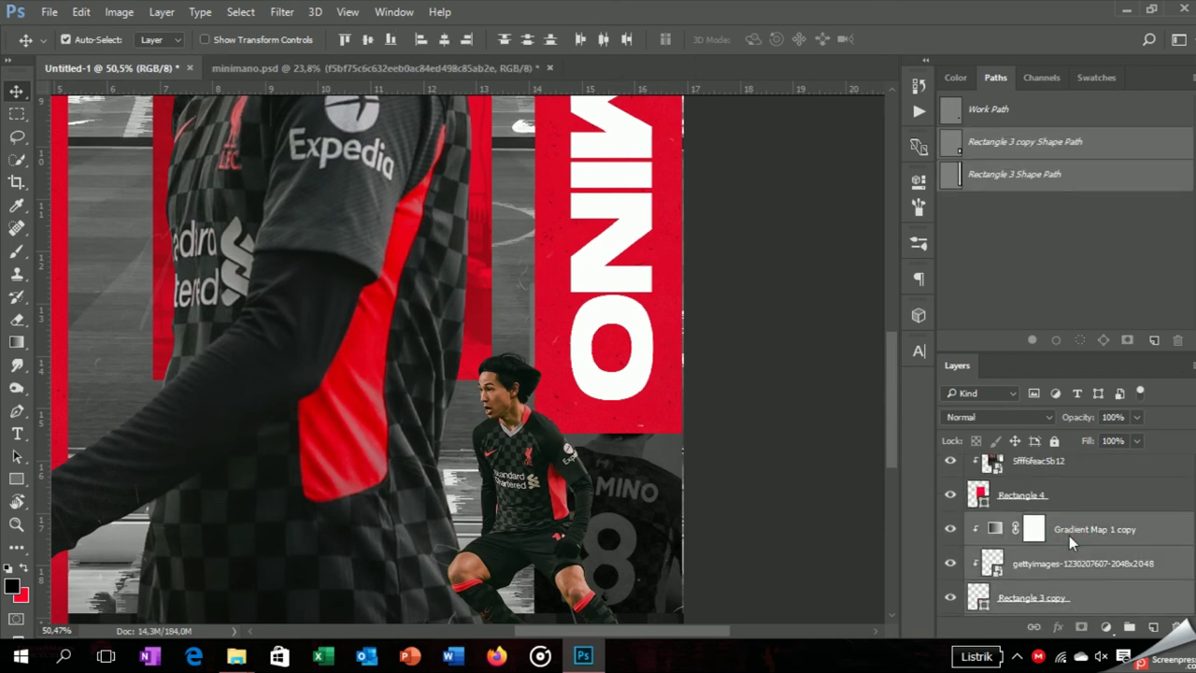
- Select the gettyimages photo layer, then the 5fff6feac5b12 photo layer
{"action": "scroll", "coordinate": [609, 509], "scroll_direction": "down", "scroll_amount": 1}
{"action": "scroll", "coordinate": [612, 490], "scroll_direction": "down", "scroll_amount": 2}
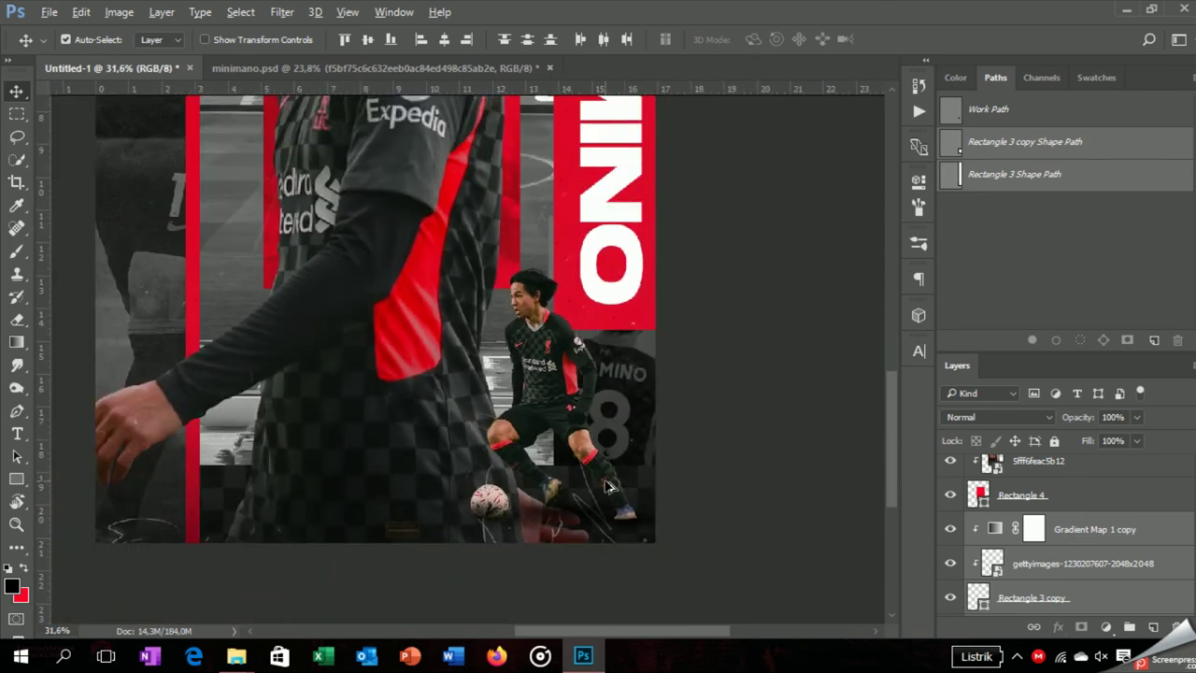
{"action": "scroll", "coordinate": [612, 490], "scroll_direction": "down", "scroll_amount": 2}
{"action": "scroll", "coordinate": [612, 490], "scroll_direction": "down", "scroll_amount": 1}
{"action": "left_click", "coordinate": [965, 564]}
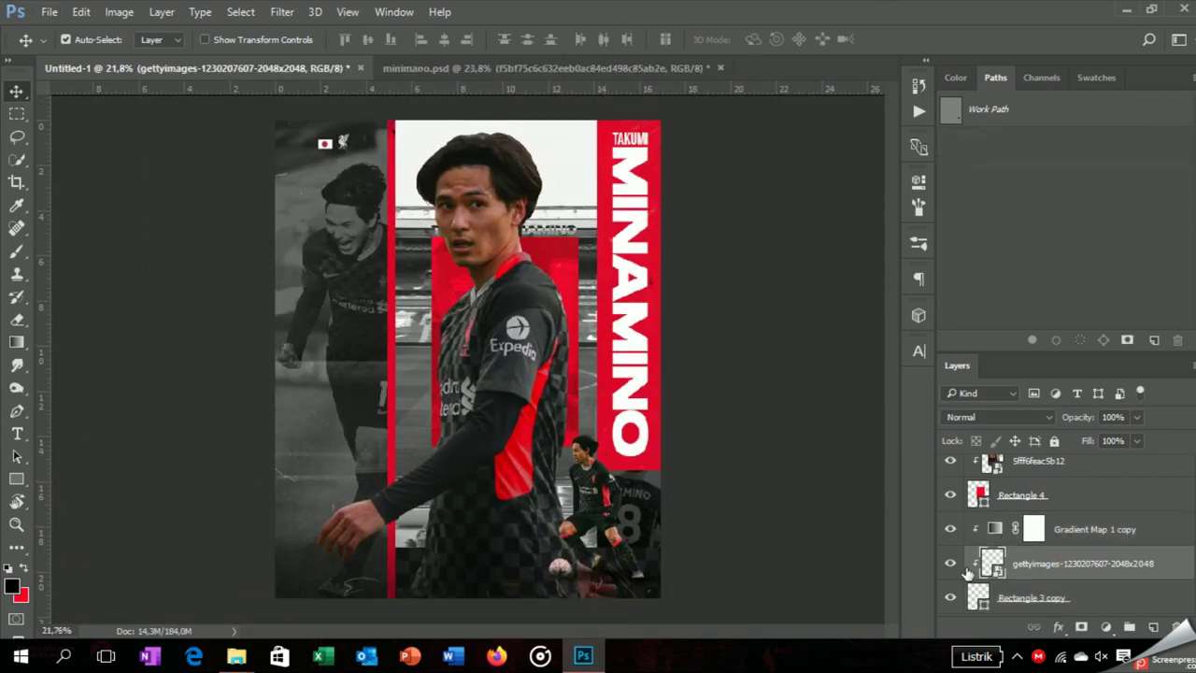
{"action": "scroll", "coordinate": [620, 401], "scroll_direction": "up", "scroll_amount": 4}
{"action": "scroll", "coordinate": [696, 447], "scroll_direction": "down", "scroll_amount": 3}
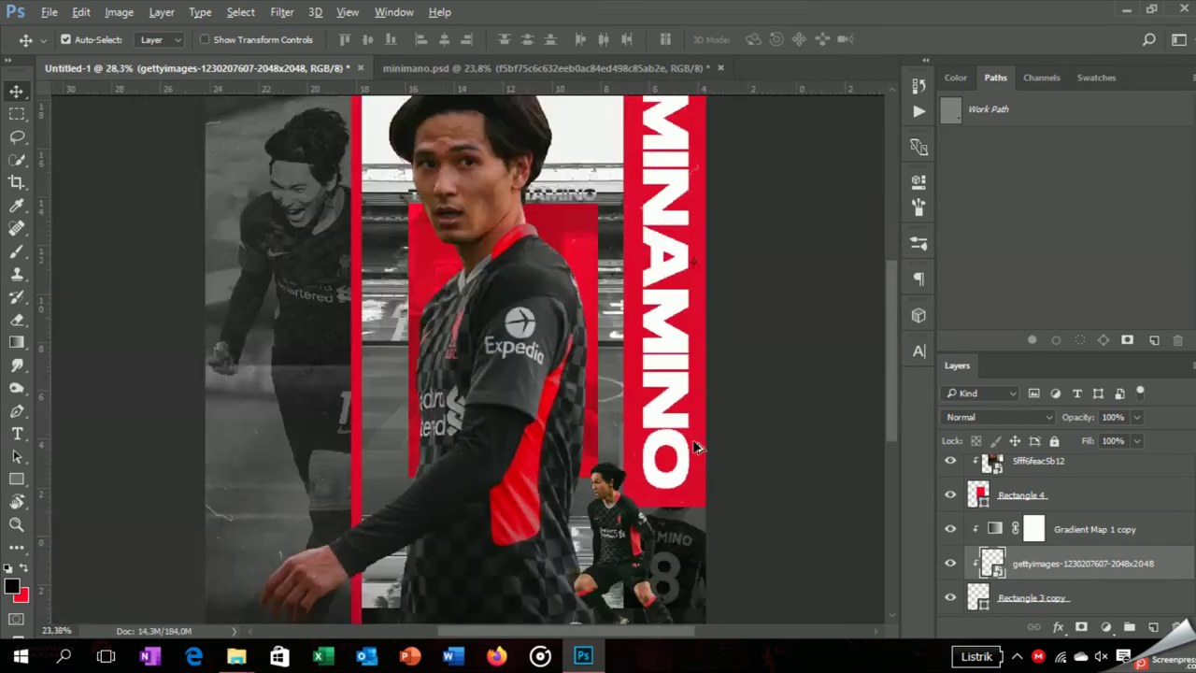
{"action": "scroll", "coordinate": [696, 446], "scroll_direction": "down", "scroll_amount": 1}
{"action": "left_click", "coordinate": [563, 272]}
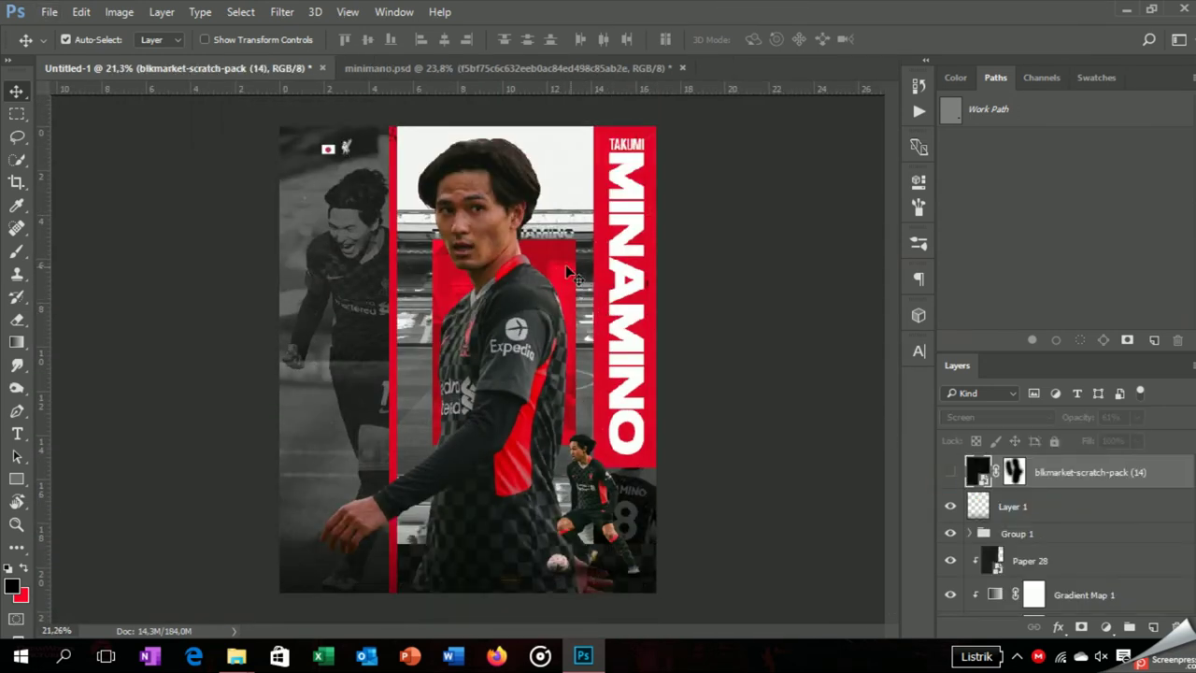
{"action": "left_click", "coordinate": [565, 265]}
- Set Gradient Map 2's left stop to dark maroon #311f22
{"action": "double_click", "coordinate": [1000, 534]}
{"action": "left_click", "coordinate": [710, 241]}
{"action": "double_click", "coordinate": [795, 422]}
{"action": "left_click", "coordinate": [780, 383]}
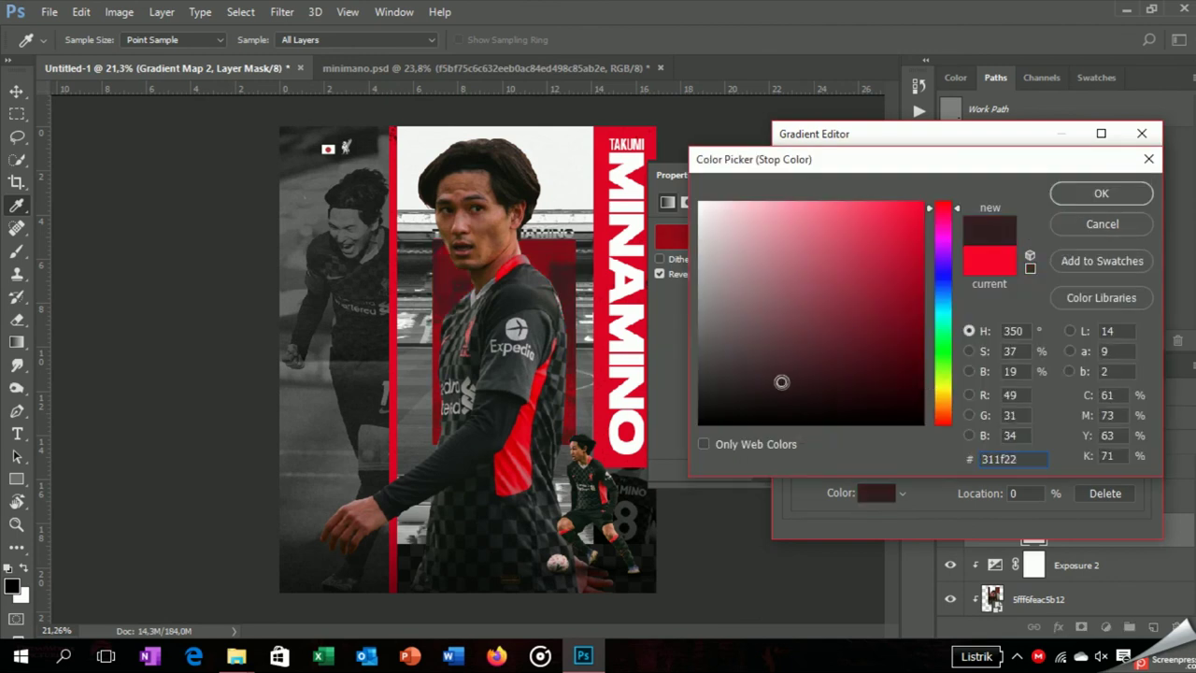
{"action": "left_click", "coordinate": [1082, 194]}
- Make the right stop bright red, uncheck Reverse, and reposition the 5fff6feac5b12 photo
{"action": "left_click", "coordinate": [1136, 430]}
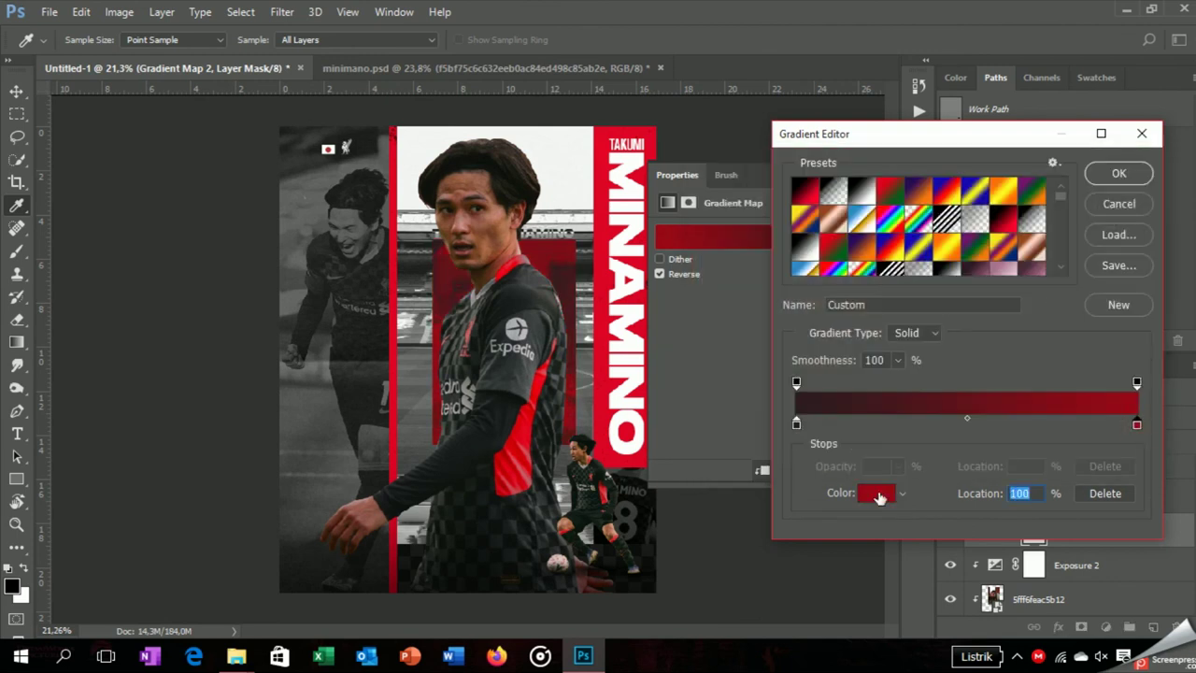
{"action": "left_click", "coordinate": [875, 493]}
{"action": "left_click", "coordinate": [1086, 198]}
{"action": "key", "text": "Return"}
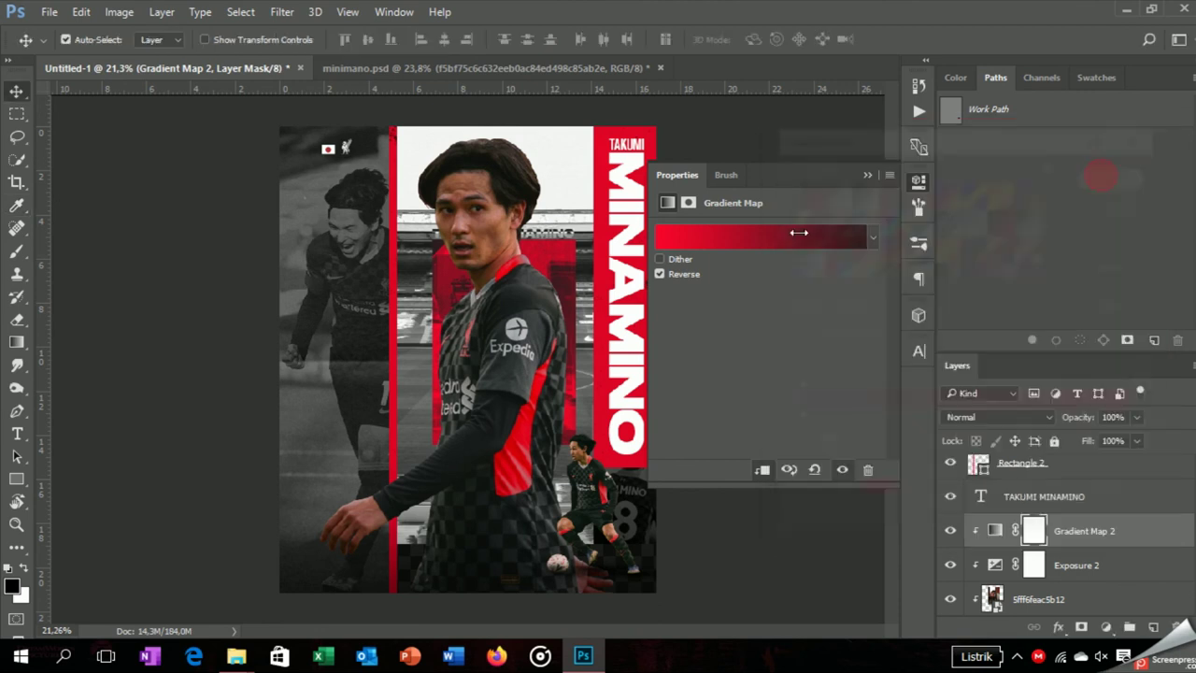
{"action": "left_click", "coordinate": [677, 275]}
{"action": "left_click", "coordinate": [866, 174]}
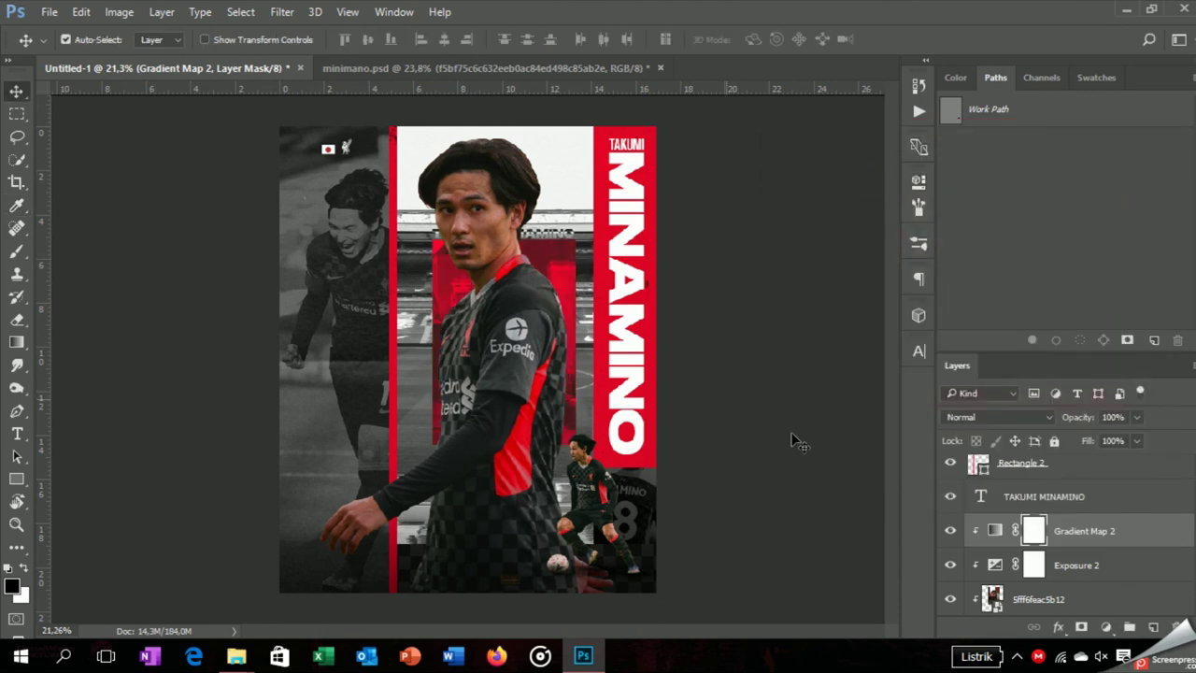
{"action": "left_click", "coordinate": [1038, 599]}
{"action": "left_click_drag", "start_coordinate": [553, 411], "coordinate": [556, 280]}
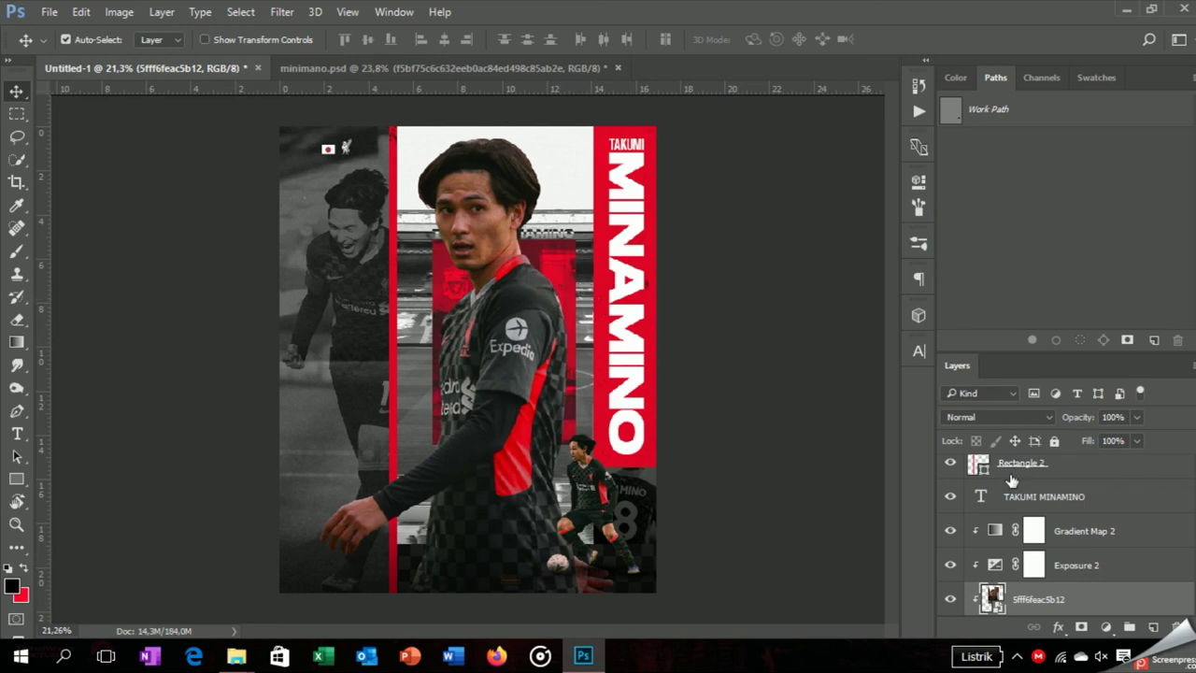
- Show the blkmarket-scratch-pack overlay again and set its opacity to 80%
{"action": "scroll", "coordinate": [1082, 589], "scroll_direction": "up", "scroll_amount": 3}
{"action": "scroll", "coordinate": [1080, 583], "scroll_direction": "up", "scroll_amount": 3}
{"action": "scroll", "coordinate": [1077, 577], "scroll_direction": "up", "scroll_amount": 3}
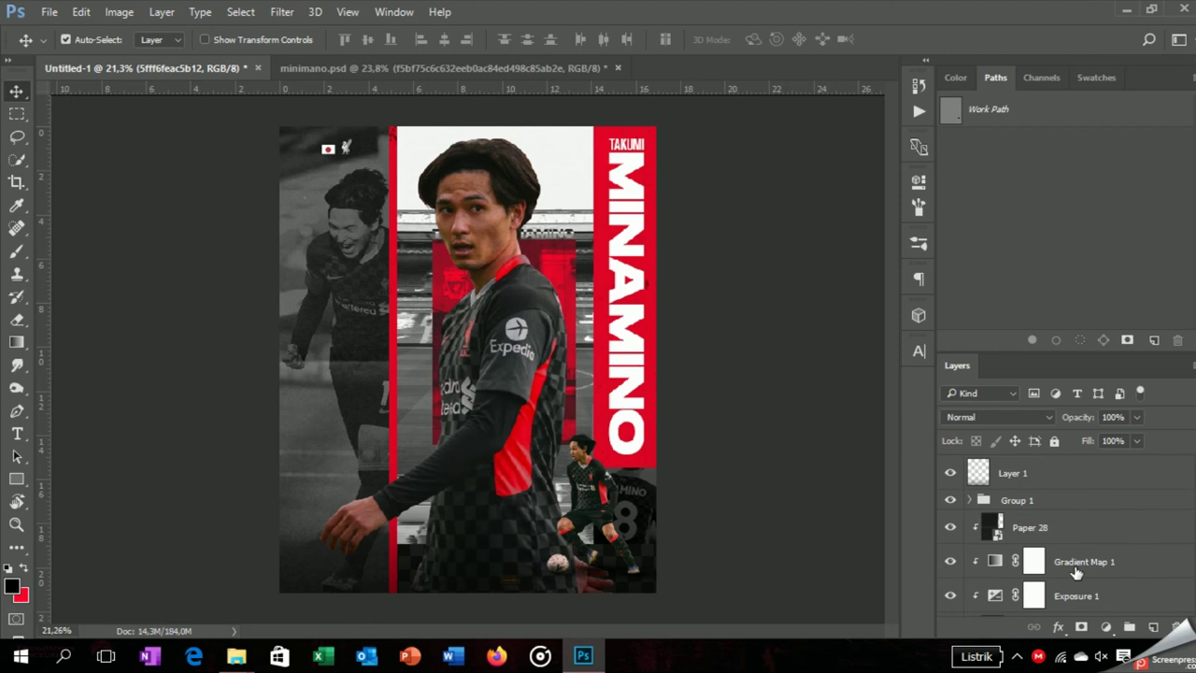
{"action": "scroll", "coordinate": [1076, 573], "scroll_direction": "up", "scroll_amount": 3}
{"action": "left_click", "coordinate": [946, 593]}
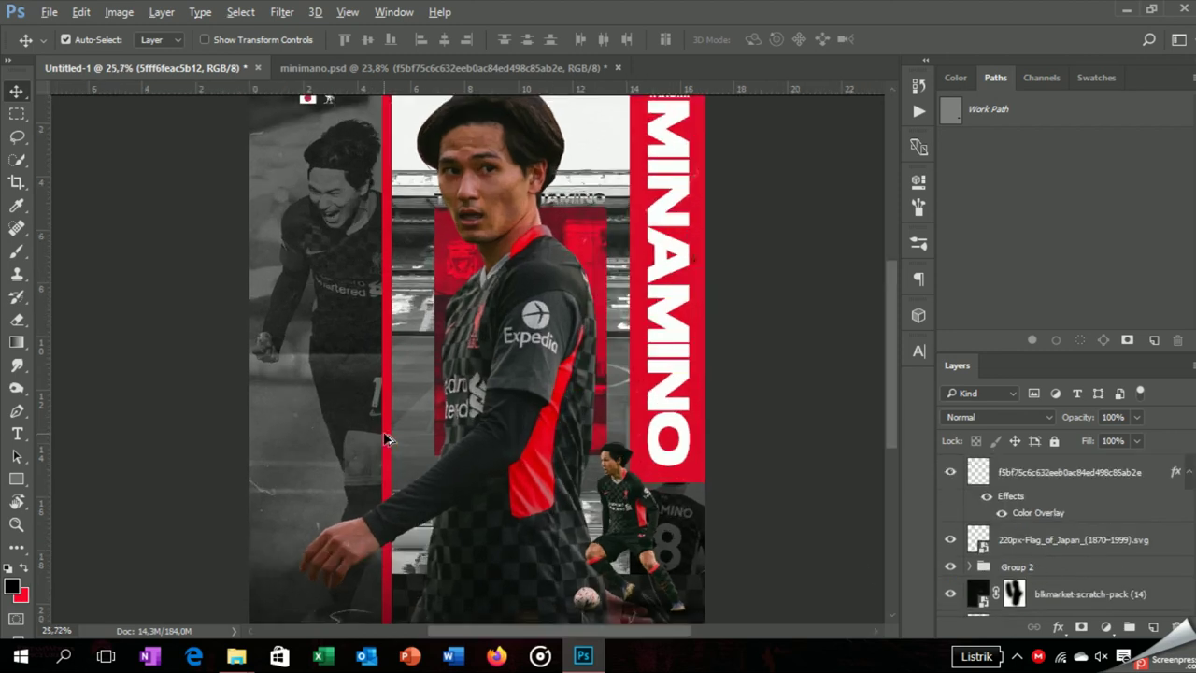
{"action": "scroll", "coordinate": [387, 439], "scroll_direction": "up", "scroll_amount": 1}
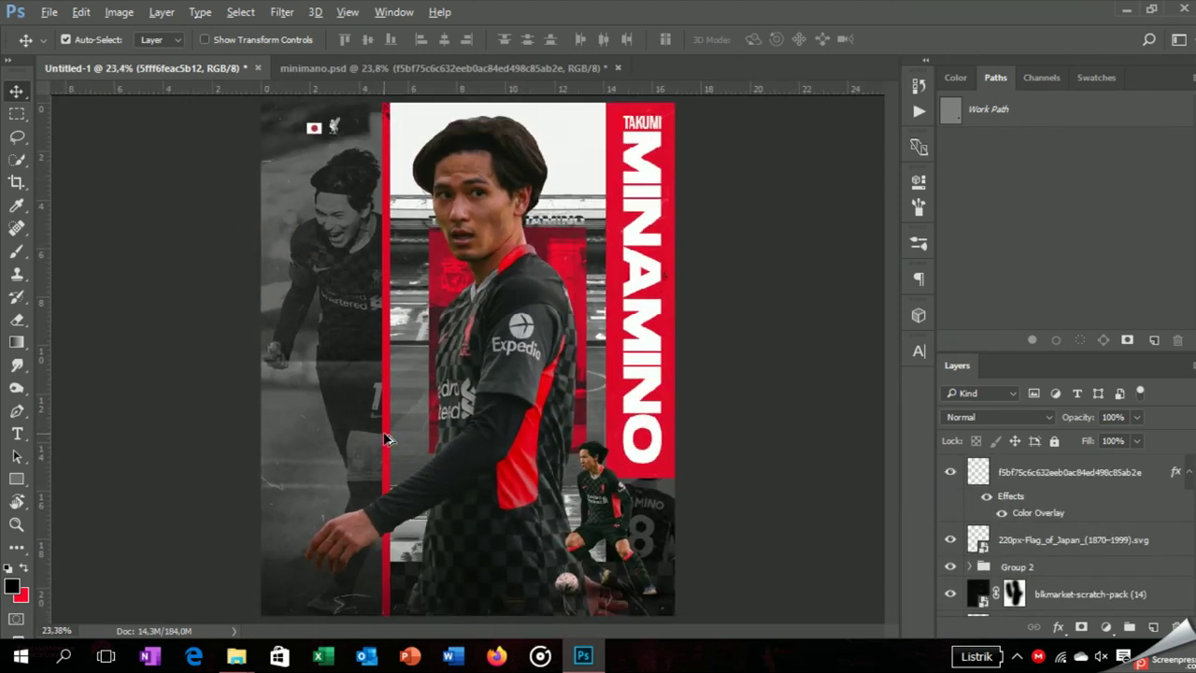
{"action": "scroll", "coordinate": [1028, 528], "scroll_direction": "down", "scroll_amount": 3}
{"action": "left_click", "coordinate": [1075, 470]}
{"action": "left_click", "coordinate": [1111, 418]}
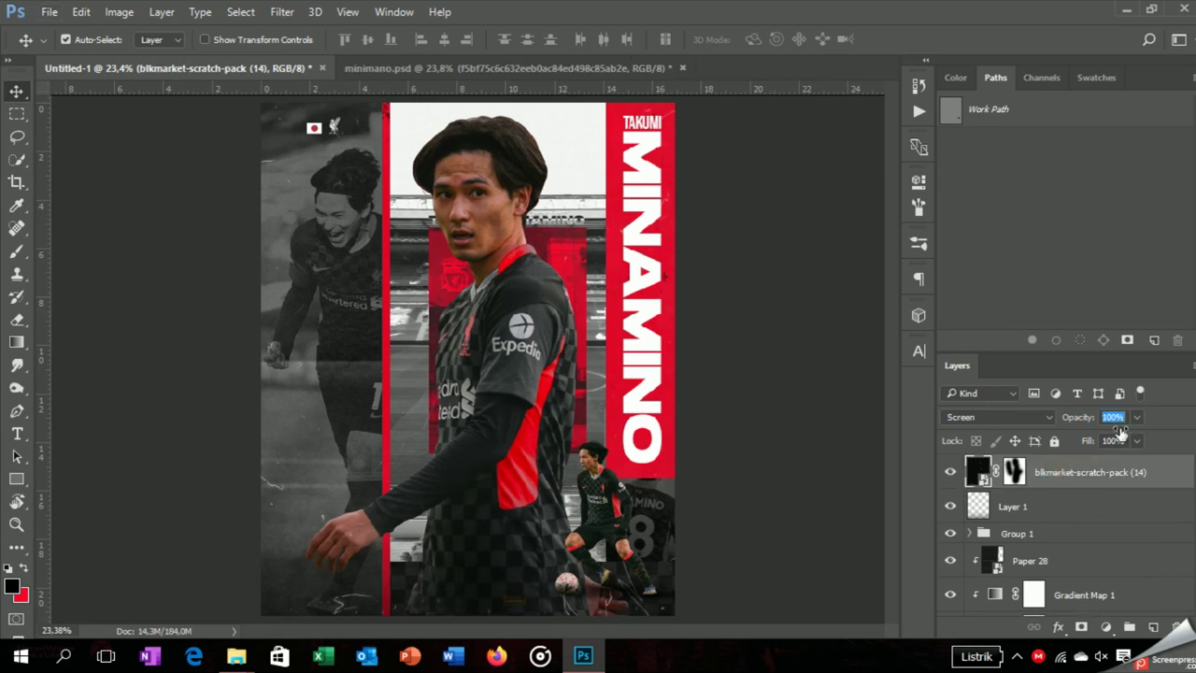
- Select the layers from Group 2 down to the gettyimages photo
{"action": "scroll", "coordinate": [1056, 530], "scroll_direction": "up", "scroll_amount": 3}
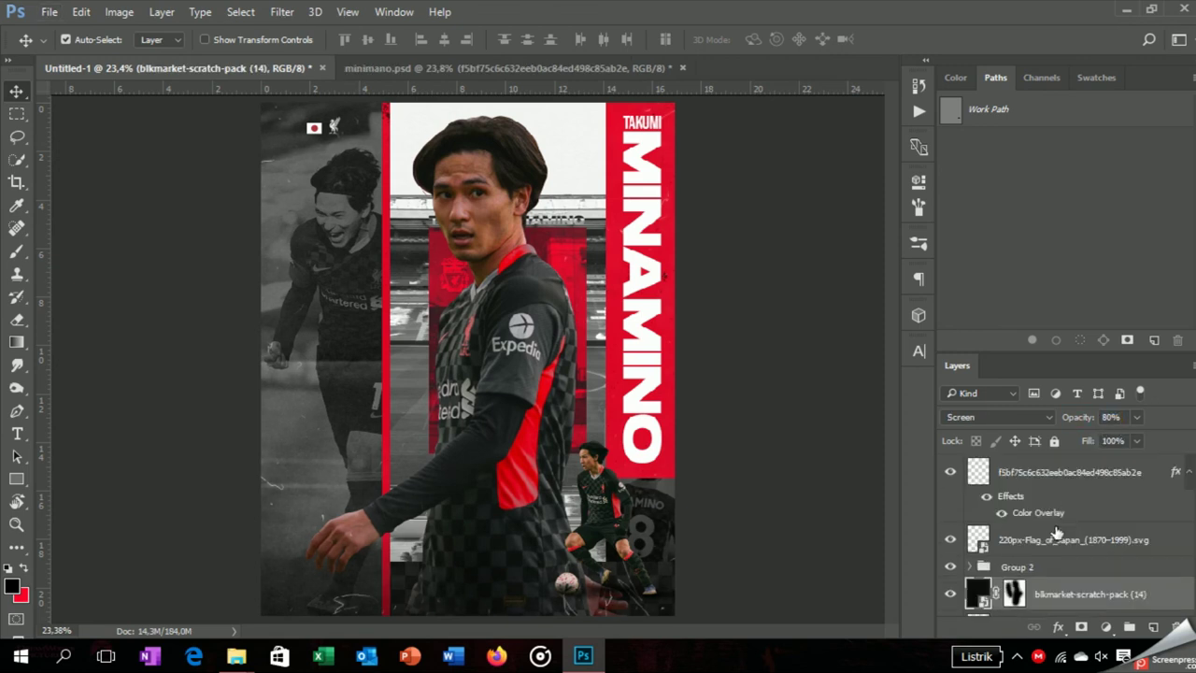
{"action": "left_click", "coordinate": [1051, 566]}
{"action": "scroll", "coordinate": [1060, 572], "scroll_direction": "down", "scroll_amount": 3}
{"action": "scroll", "coordinate": [1055, 556], "scroll_direction": "down", "scroll_amount": 3}
{"action": "left_click", "coordinate": [1066, 517], "text": "shift"}
- Duplicate the selected layers and merge the copies into one Group 2 copy layer
{"action": "key", "text": "ctrl+j"}
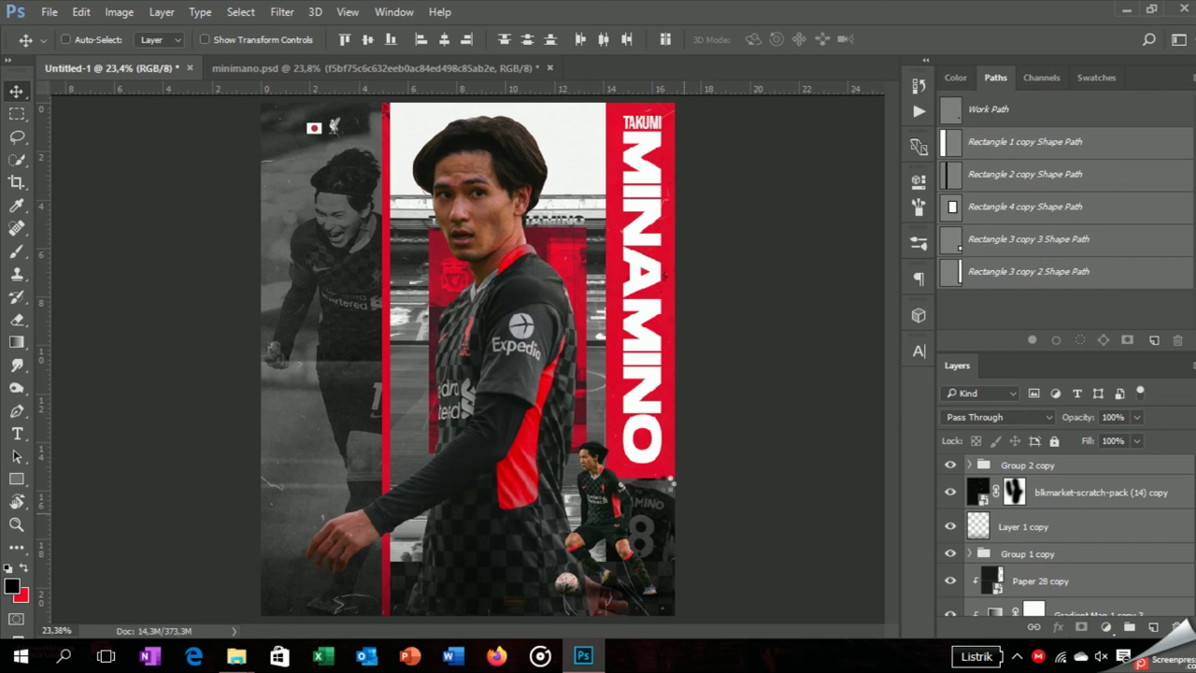
{"action": "key", "text": "ctrl+e"}
{"action": "key", "text": "ctrl+minus"}
{"action": "key", "text": "ctrl+0"}
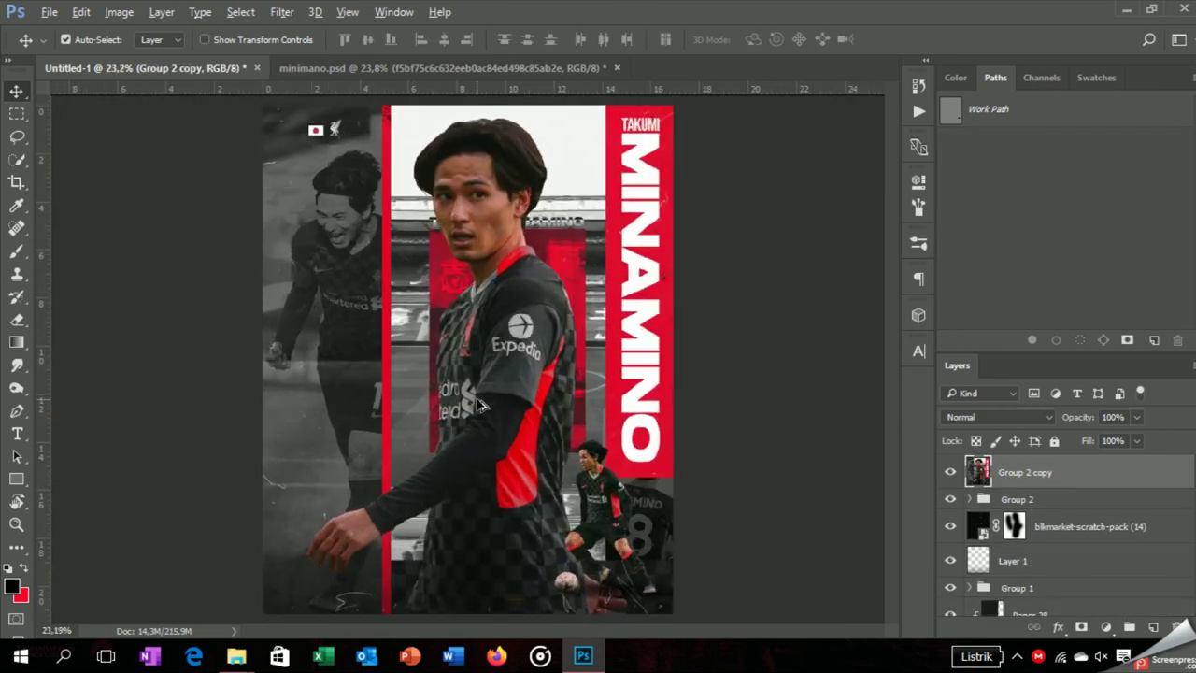
- In Camera Raw, set temperature -1, tint +13, exposure 0 and whites +27
{"action": "left_click", "coordinate": [281, 12]}
{"action": "mouse_move", "coordinate": [290, 206]}
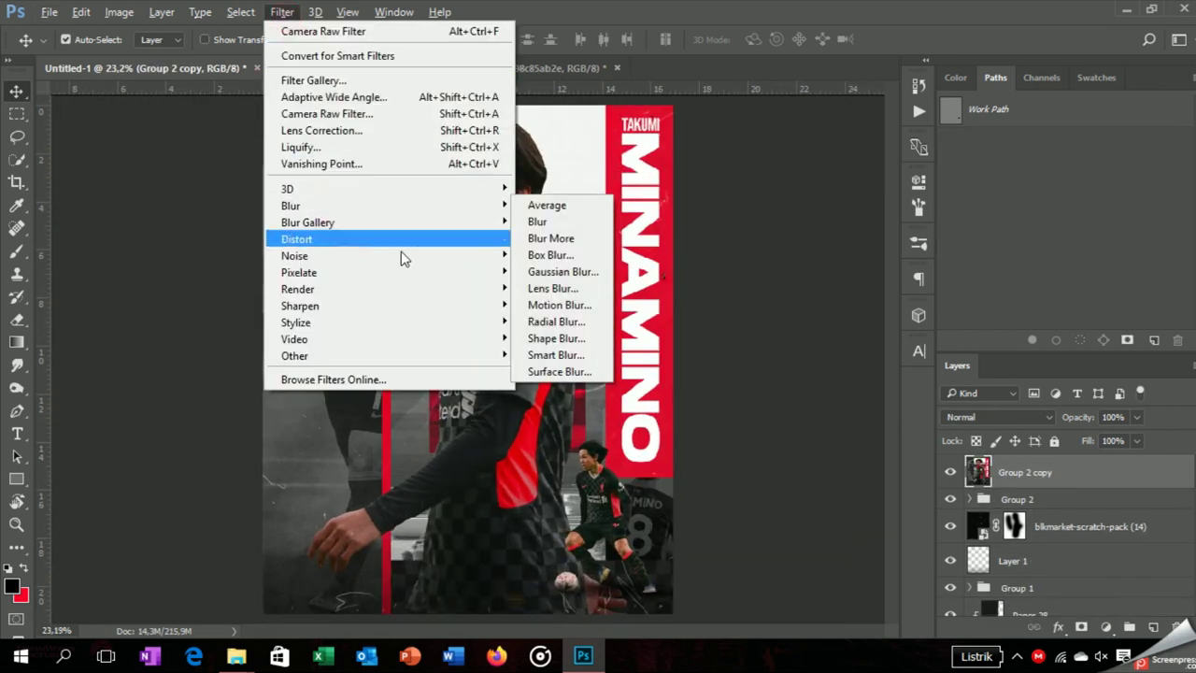
{"action": "left_click", "coordinate": [401, 113]}
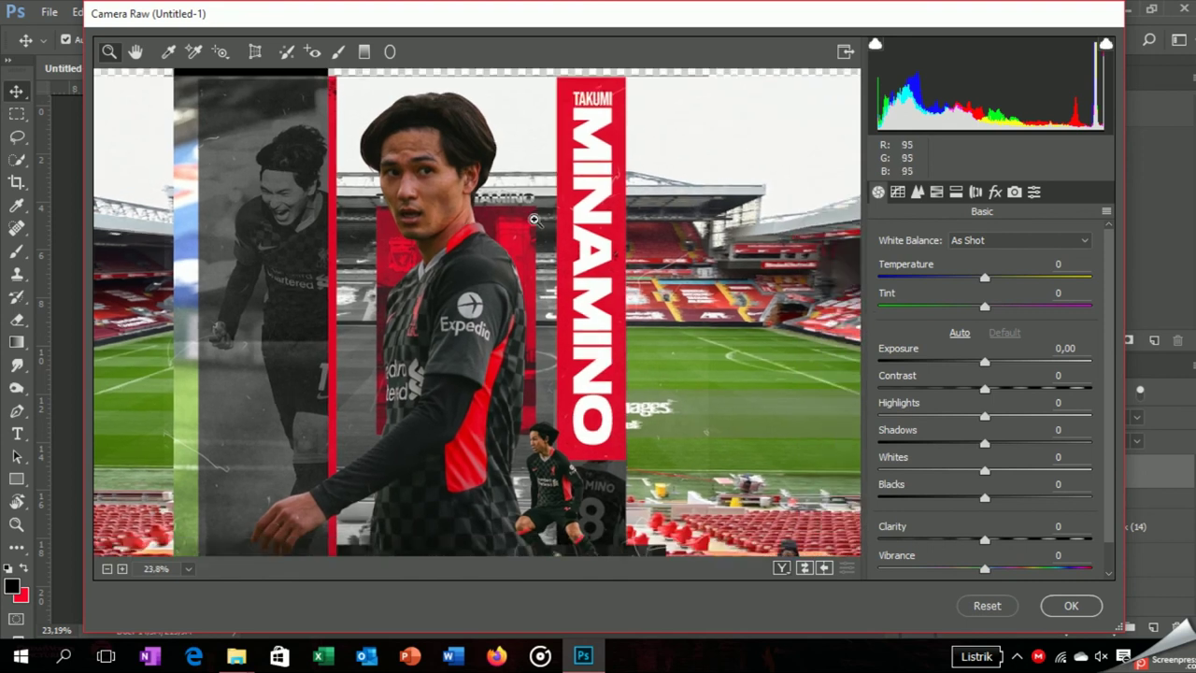
{"action": "left_click_drag", "start_coordinate": [986, 286], "coordinate": [998, 306]}
{"action": "mouse_move", "coordinate": [984, 362]}
{"action": "left_mouse_down"}
{"action": "mouse_move", "coordinate": [972, 388]}
{"action": "mouse_move", "coordinate": [1003, 443]}
{"action": "mouse_move", "coordinate": [1001, 469]}
{"action": "left_mouse_up"}
{"action": "double_click", "coordinate": [975, 363]}
{"action": "mouse_move", "coordinate": [1004, 529]}
{"action": "left_mouse_down"}
{"action": "mouse_move", "coordinate": [1015, 531]}
{"action": "mouse_move", "coordinate": [995, 498]}
{"action": "mouse_move", "coordinate": [1006, 507]}
{"action": "mouse_move", "coordinate": [972, 537]}
{"action": "left_mouse_up"}
- Set Camera Raw clarity to +6, vibrance to -2 and saturation to -3
{"action": "scroll", "coordinate": [992, 500], "scroll_direction": "down", "scroll_amount": 1}
{"action": "type", "text": "6"}
{"action": "key", "text": "Return"}
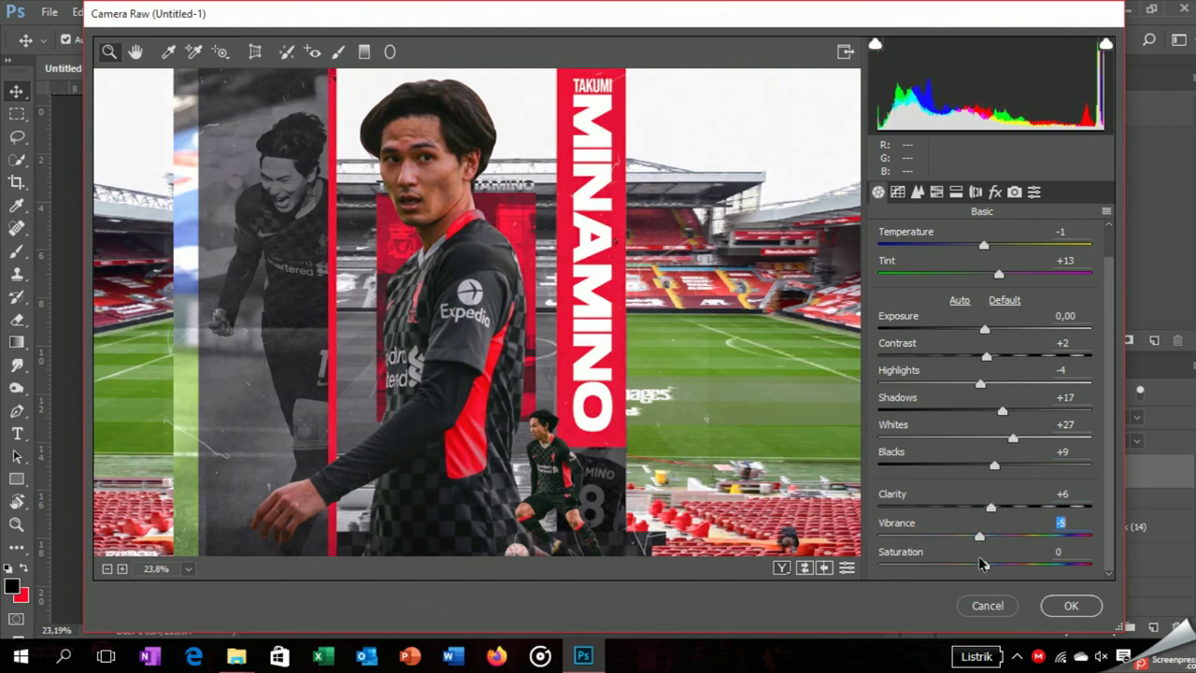
{"action": "type", "text": "-2"}
{"action": "key", "text": "Return"}
{"action": "left_click_drag", "start_coordinate": [983, 567], "coordinate": [977, 566]}
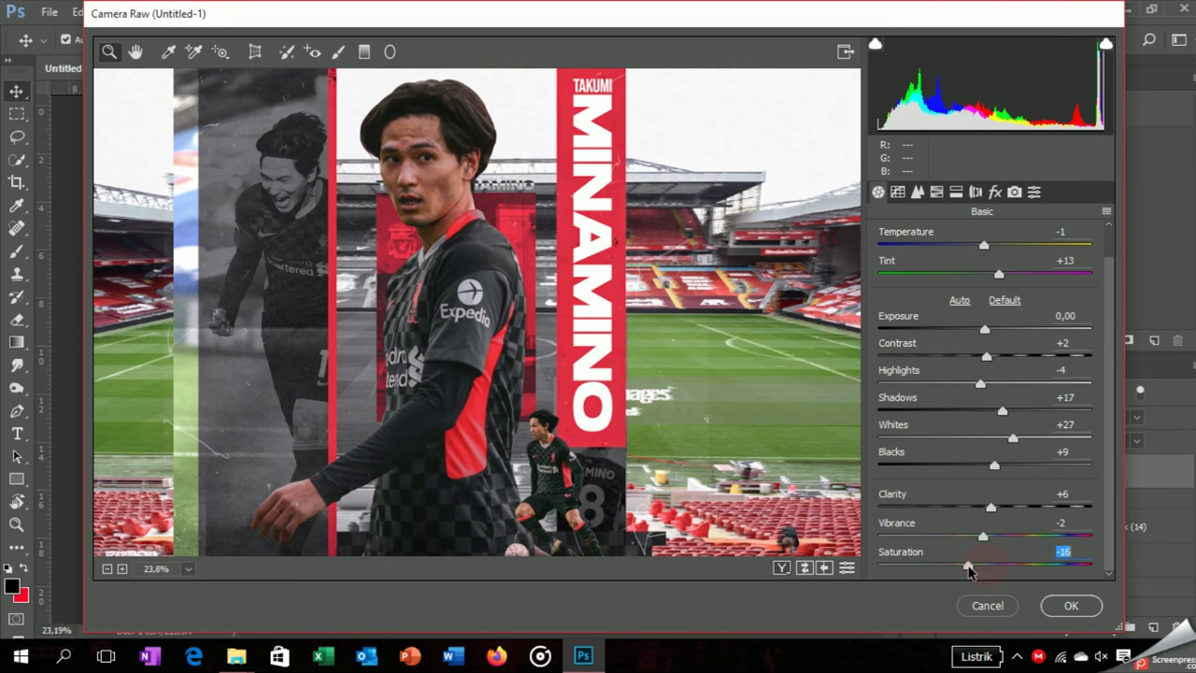
{"action": "type", "text": "-3"}
{"action": "key", "text": "Return"}
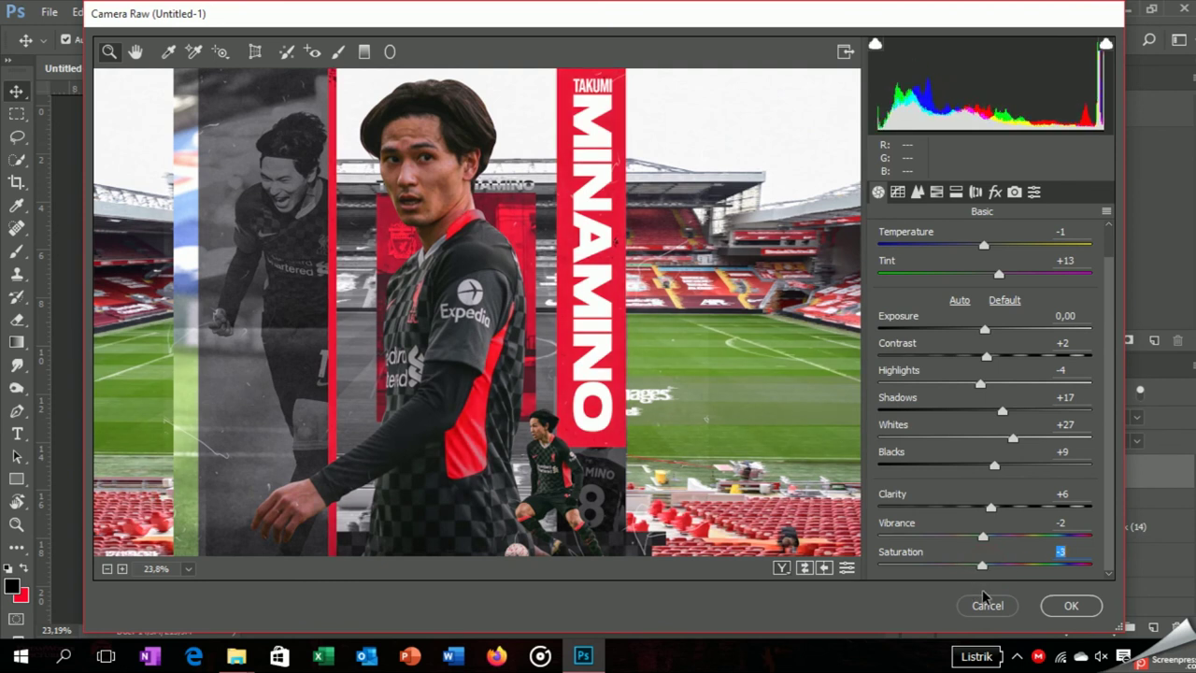
- Set curve highlights -22, red luminance -16, red hue -3, and apply the grade
{"action": "left_click", "coordinate": [897, 192]}
{"action": "mouse_move", "coordinate": [984, 520]}
{"action": "left_mouse_down"}
{"action": "mouse_move", "coordinate": [961, 520]}
{"action": "mouse_move", "coordinate": [983, 549]}
{"action": "mouse_move", "coordinate": [1022, 540]}
{"action": "mouse_move", "coordinate": [1009, 571]}
{"action": "mouse_move", "coordinate": [979, 566]}
{"action": "left_mouse_up"}
{"action": "scroll", "coordinate": [990, 579], "scroll_direction": "down", "scroll_amount": 1}
{"action": "left_click", "coordinate": [955, 191]}
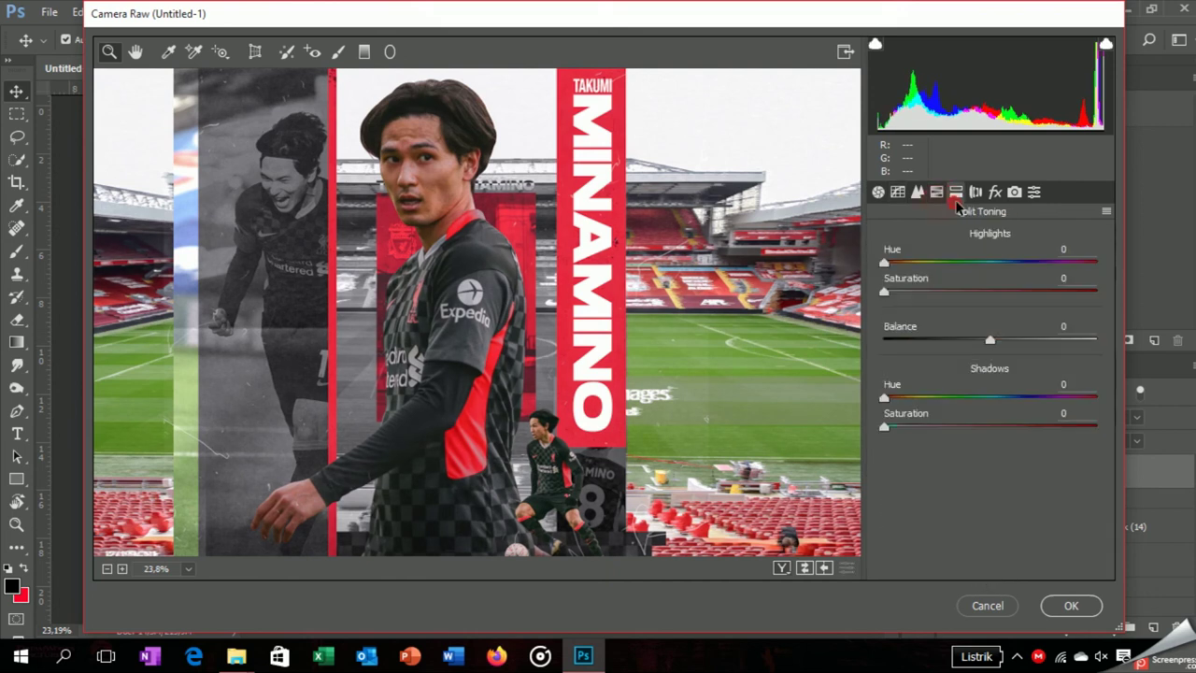
{"action": "mouse_move", "coordinate": [991, 330]}
{"action": "left_mouse_down"}
{"action": "mouse_move", "coordinate": [973, 359]}
{"action": "mouse_move", "coordinate": [987, 387]}
{"action": "mouse_move", "coordinate": [1013, 358]}
{"action": "left_mouse_up"}
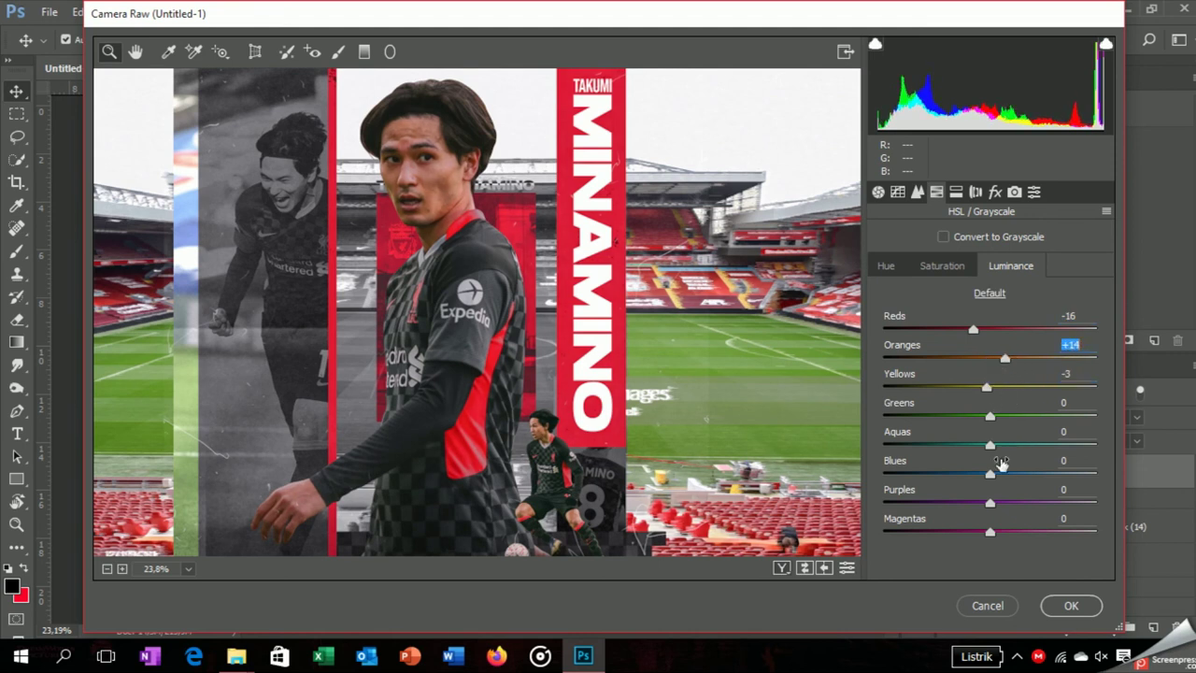
{"action": "left_click", "coordinate": [884, 267]}
{"action": "left_click_drag", "start_coordinate": [990, 332], "coordinate": [987, 343]}
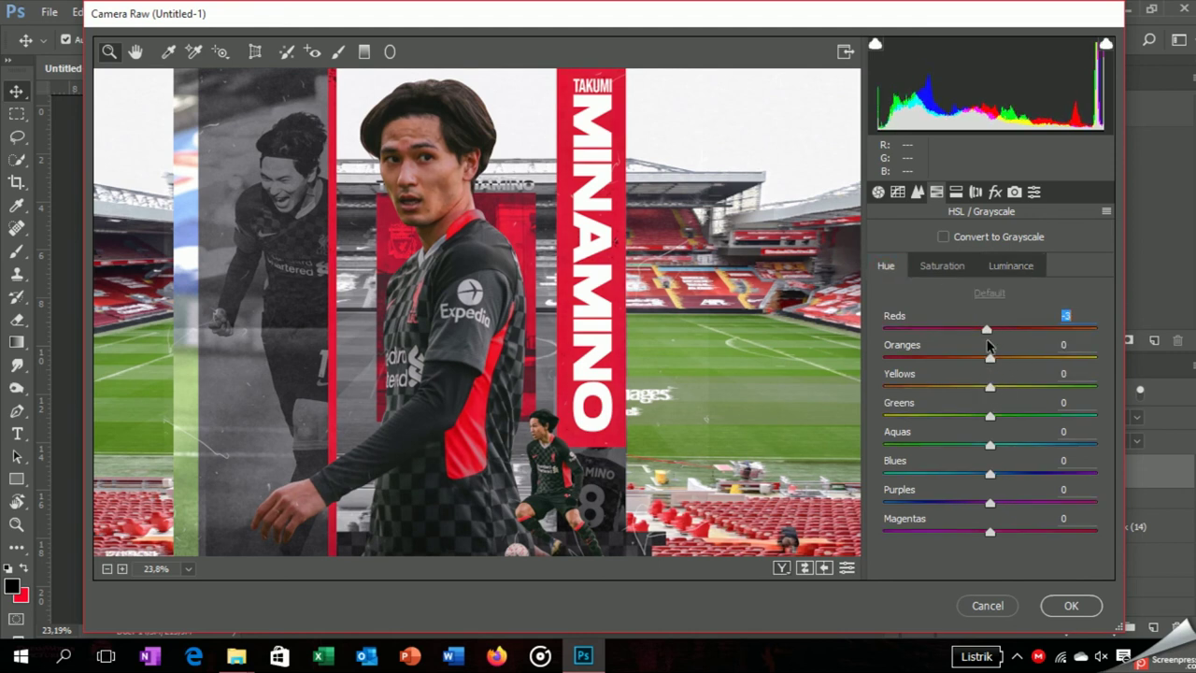
{"action": "left_click", "coordinate": [1068, 605]}
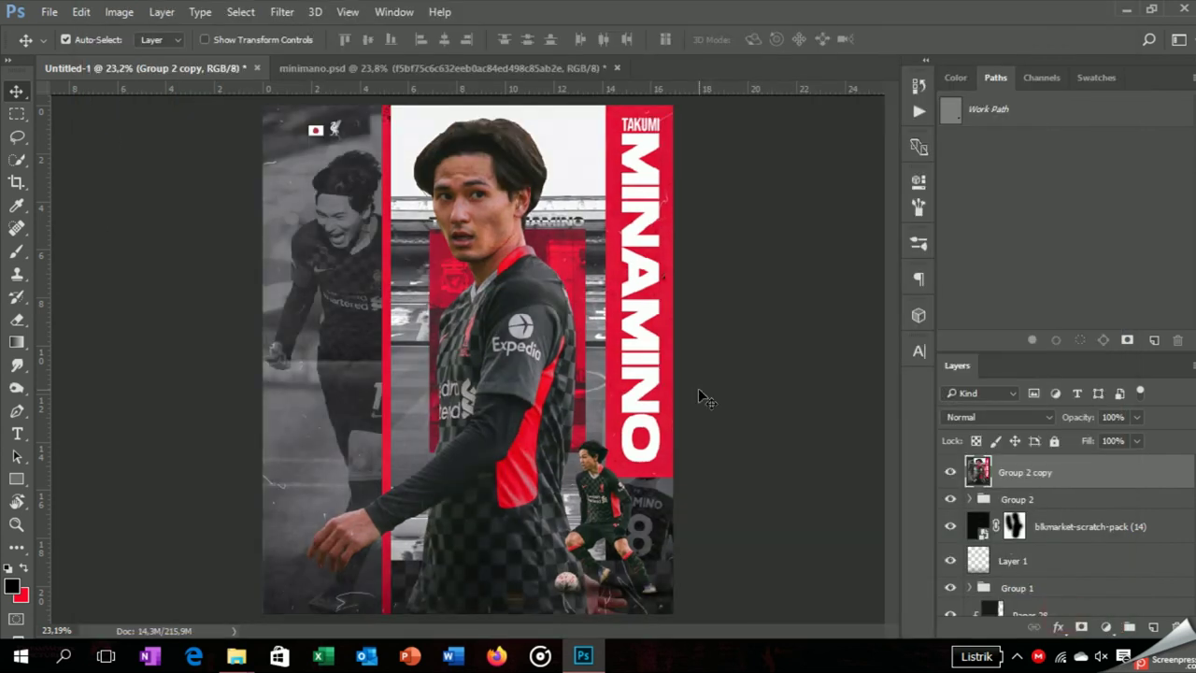
- Toggle the graded layer's visibility to compare the poster before and after grading
{"action": "left_click", "coordinate": [951, 472]}
{"action": "left_click", "coordinate": [951, 473]}
{"action": "left_click", "coordinate": [950, 472]}
- Add 3.92% Gaussian noise to the Group 2 copy layer
{"action": "left_click", "coordinate": [283, 12]}
{"action": "left_click", "coordinate": [561, 250]}
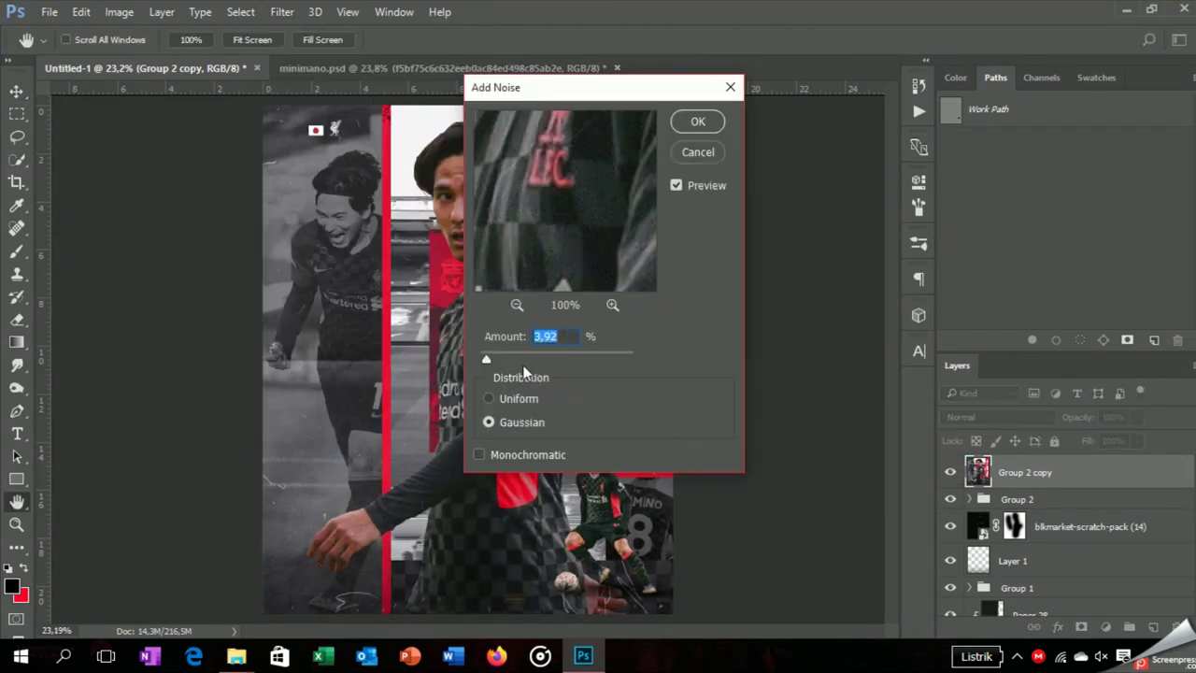
{"action": "left_click_drag", "start_coordinate": [579, 140], "coordinate": [607, 280]}
{"action": "left_click", "coordinate": [488, 356]}
{"action": "left_click", "coordinate": [701, 125]}
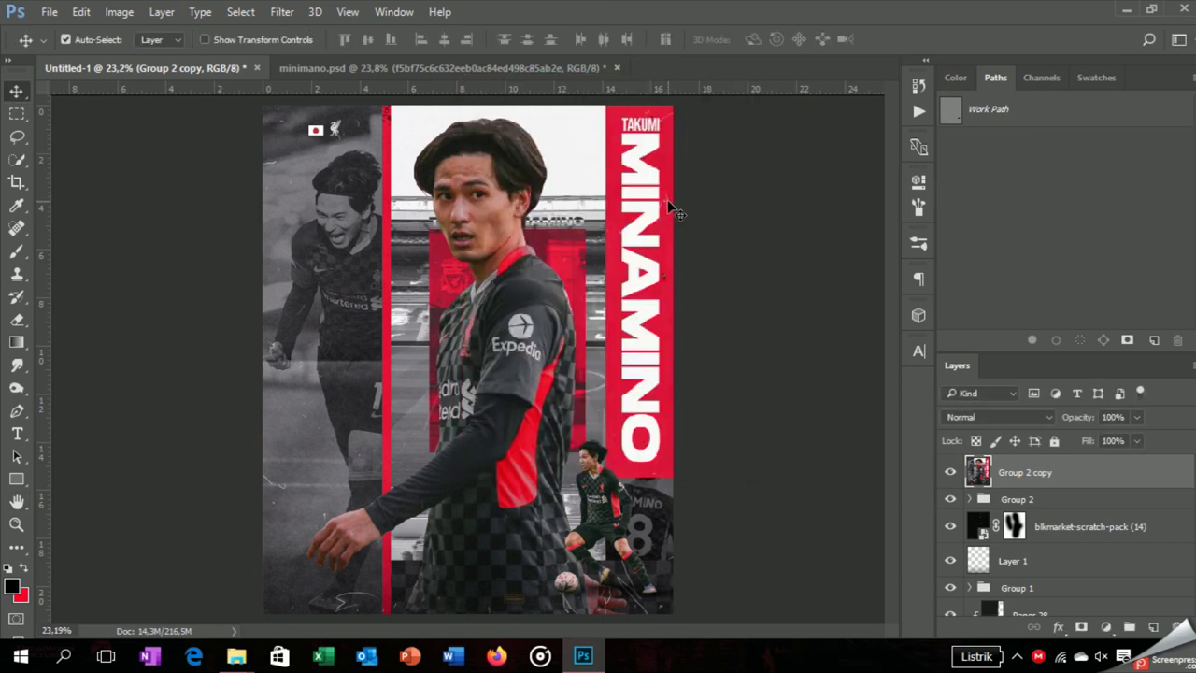
{"action": "scroll", "coordinate": [498, 238], "scroll_direction": "up", "scroll_amount": 5}
{"action": "scroll", "coordinate": [502, 241], "scroll_direction": "down", "scroll_amount": 3}
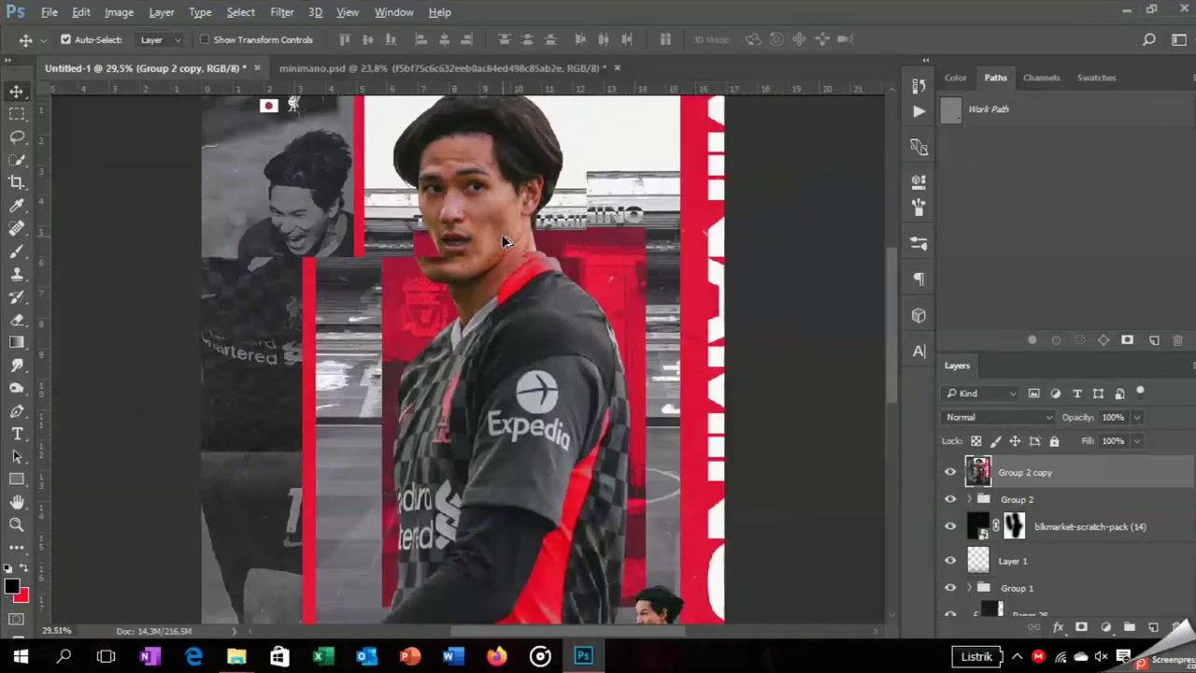
{"action": "scroll", "coordinate": [503, 241], "scroll_direction": "down", "scroll_amount": 3}
{"action": "scroll", "coordinate": [505, 239], "scroll_direction": "up", "scroll_amount": 1}
{"action": "scroll", "coordinate": [509, 237], "scroll_direction": "down", "scroll_amount": 1}
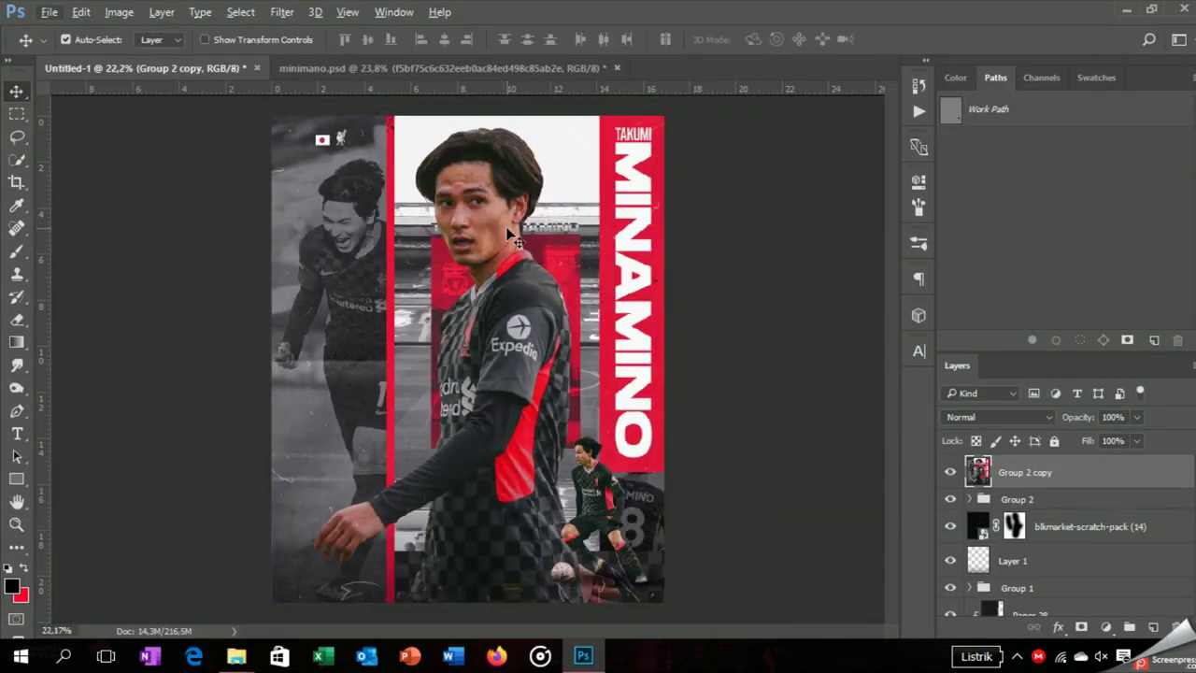
- Place grunge-map-04 from File Explorer and scale it to cover the whole poster
{"action": "left_click", "coordinate": [244, 659]}
{"action": "left_click", "coordinate": [92, 583]}
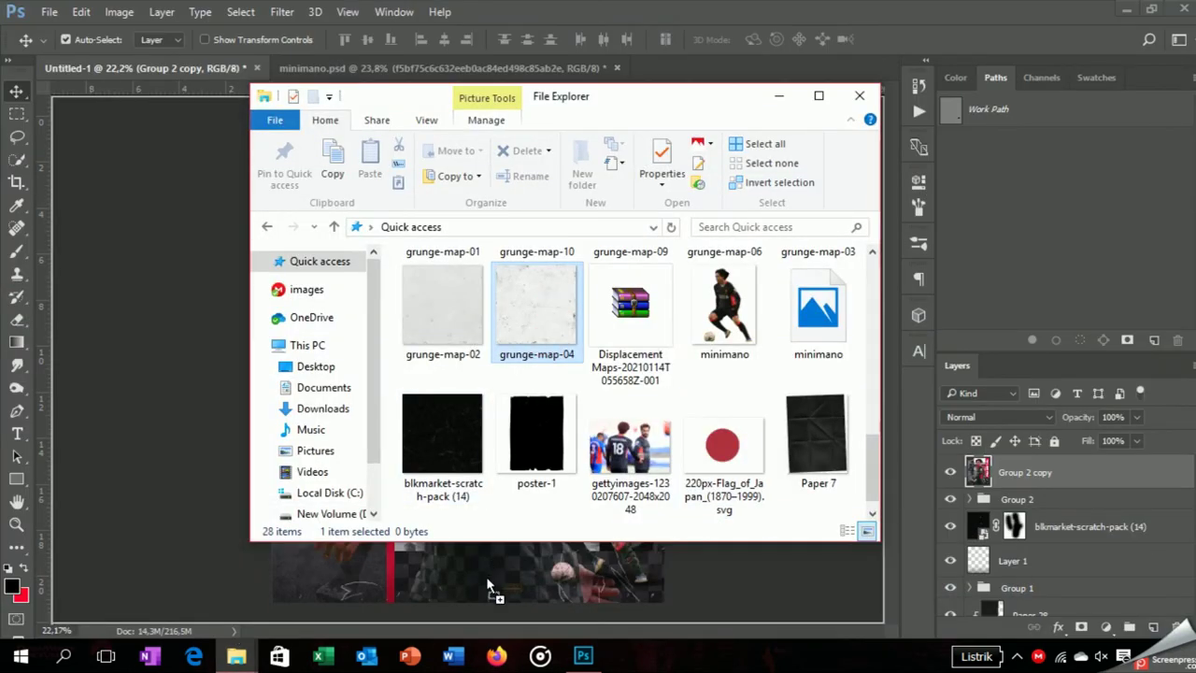
{"action": "left_click_drag", "start_coordinate": [546, 350], "coordinate": [479, 529]}
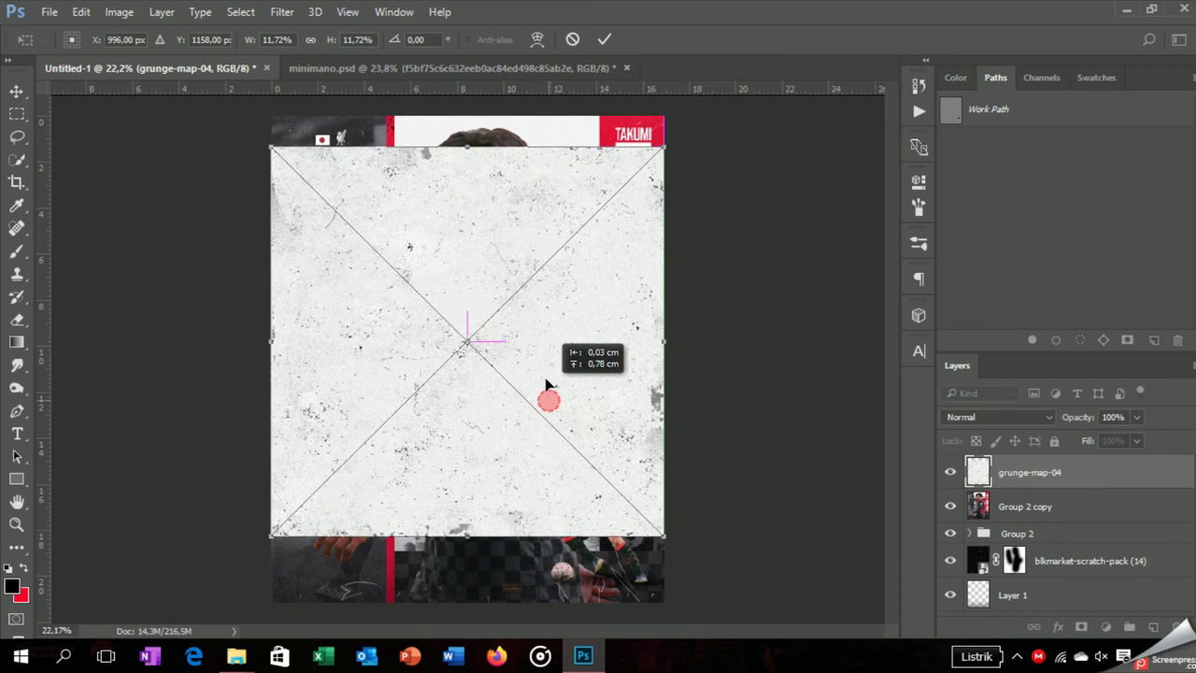
{"action": "left_click_drag", "start_coordinate": [548, 391], "coordinate": [552, 357]}
{"action": "left_click_drag", "start_coordinate": [670, 513], "coordinate": [787, 626]}
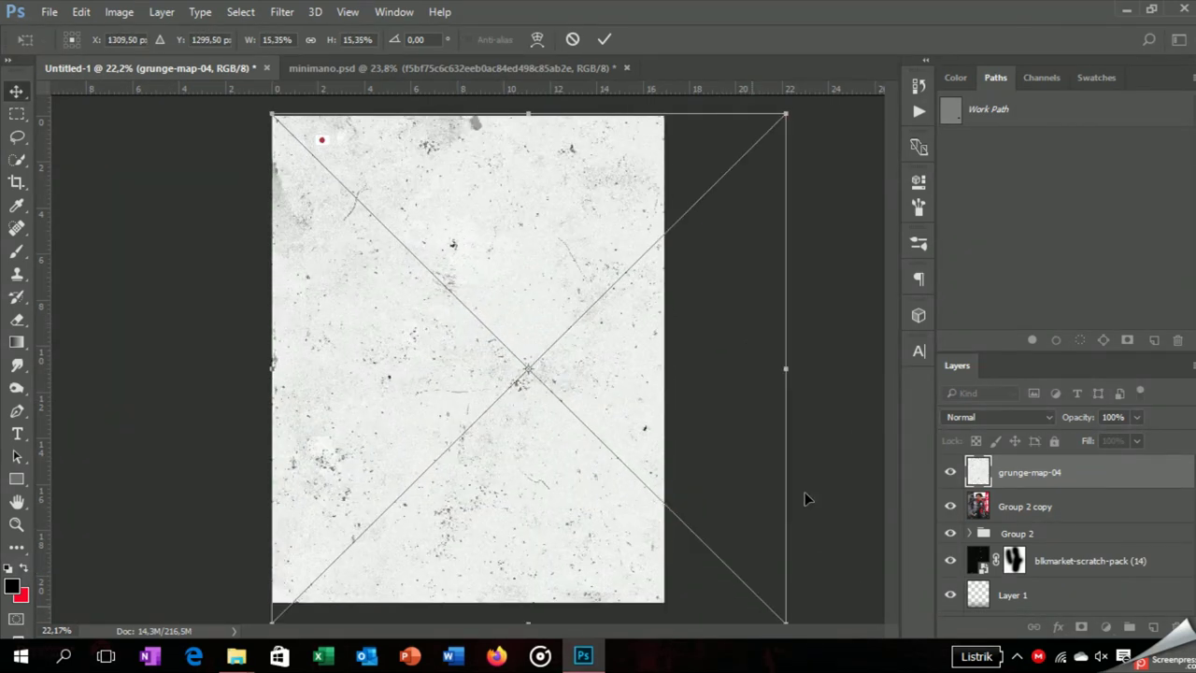
{"action": "key", "text": "Return"}
- Blend the grunge texture in Darker Color mode at 49% opacity
{"action": "left_click", "coordinate": [988, 418]}
{"action": "left_click", "coordinate": [979, 120]}
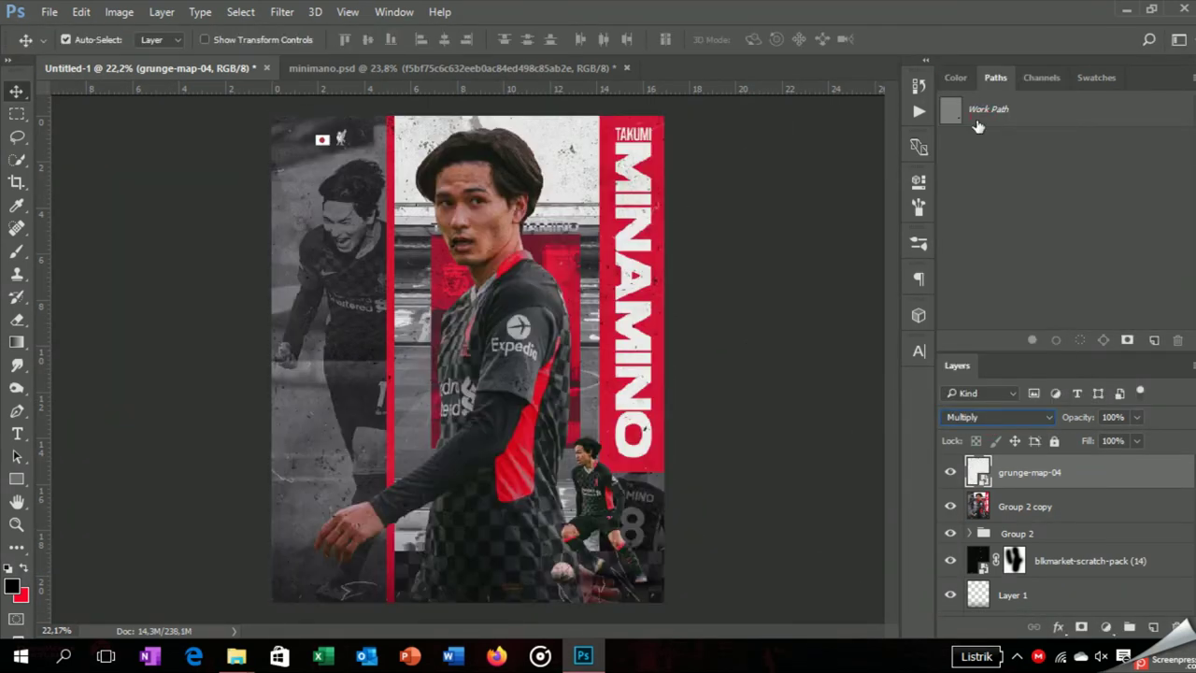
{"action": "key", "text": "Down"}
{"action": "key", "text": "Down"}
{"action": "key", "text": "Down"}
{"action": "key", "text": "Up"}
{"action": "key", "text": "Up"}
{"action": "key", "text": "Down"}
{"action": "left_click_drag", "start_coordinate": [576, 147], "coordinate": [567, 145]}
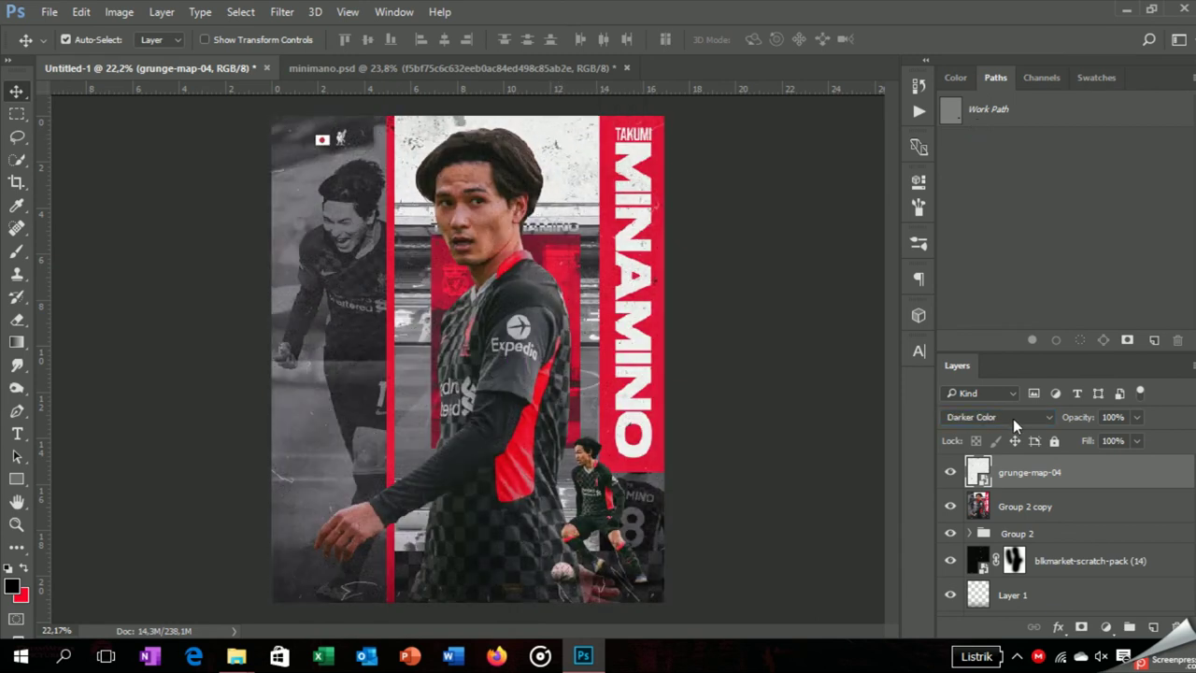
{"action": "left_click_drag", "start_coordinate": [1074, 416], "coordinate": [1036, 418]}
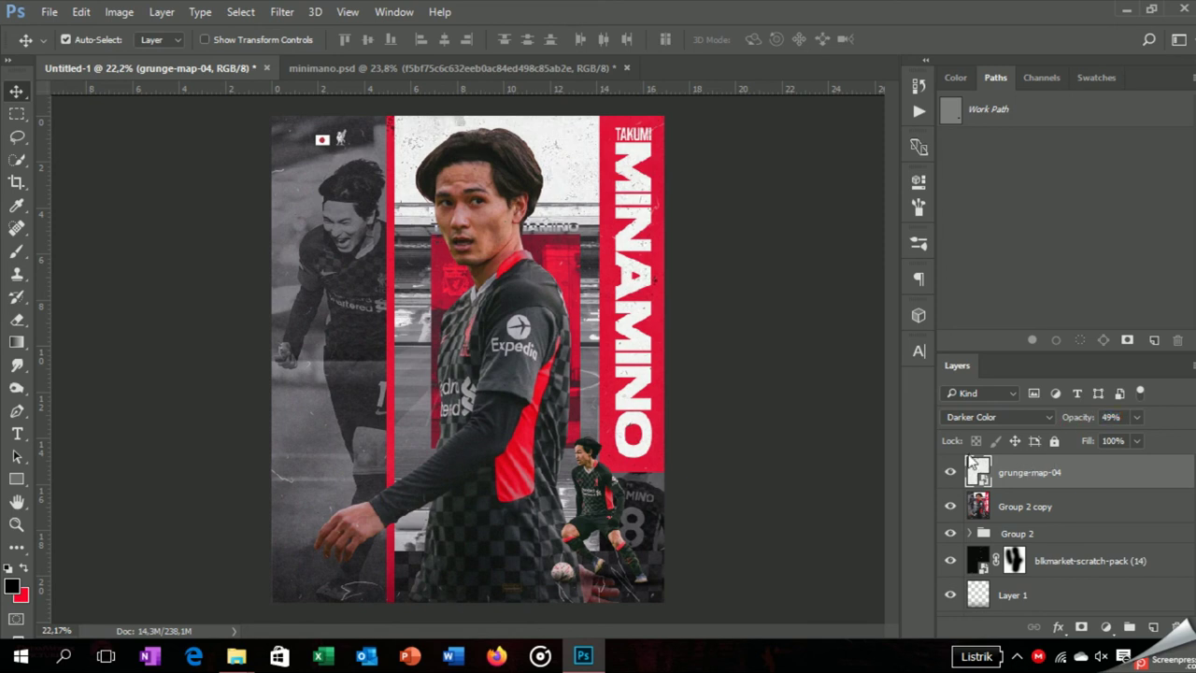
{"action": "key", "text": "Down"}
{"action": "key", "text": "Down"}
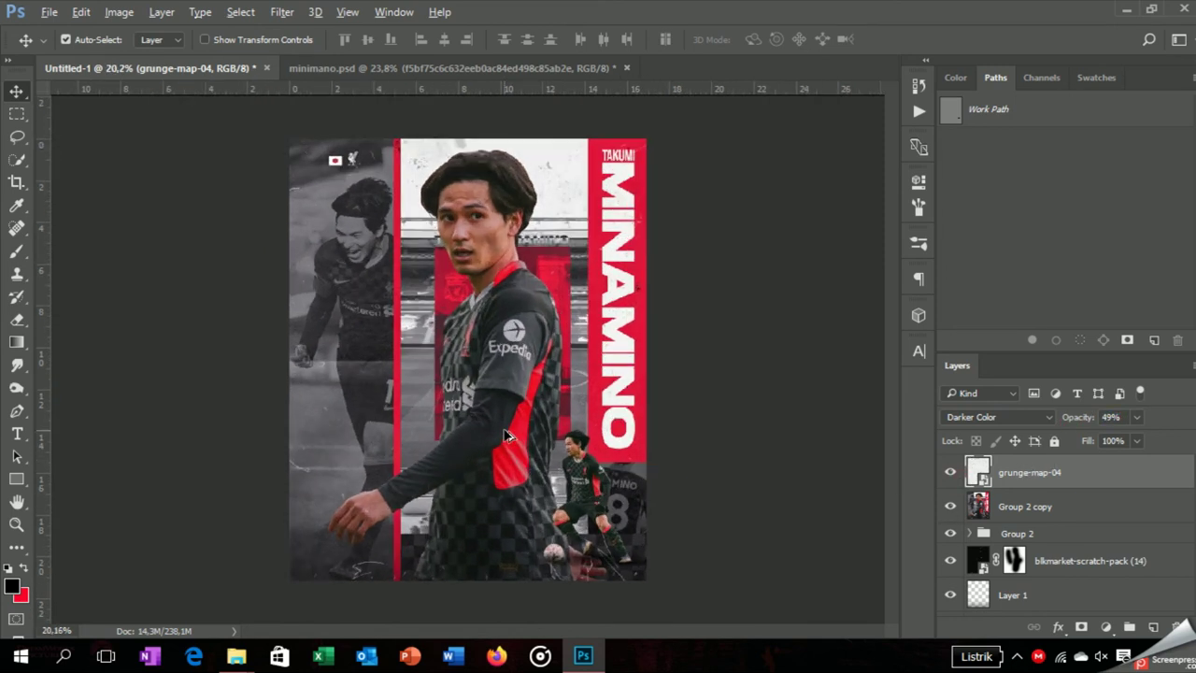
{"action": "key", "text": "Up"}
{"action": "key", "text": "Up"}
{"action": "key", "text": "Down"}
{"action": "key", "text": "Up"}
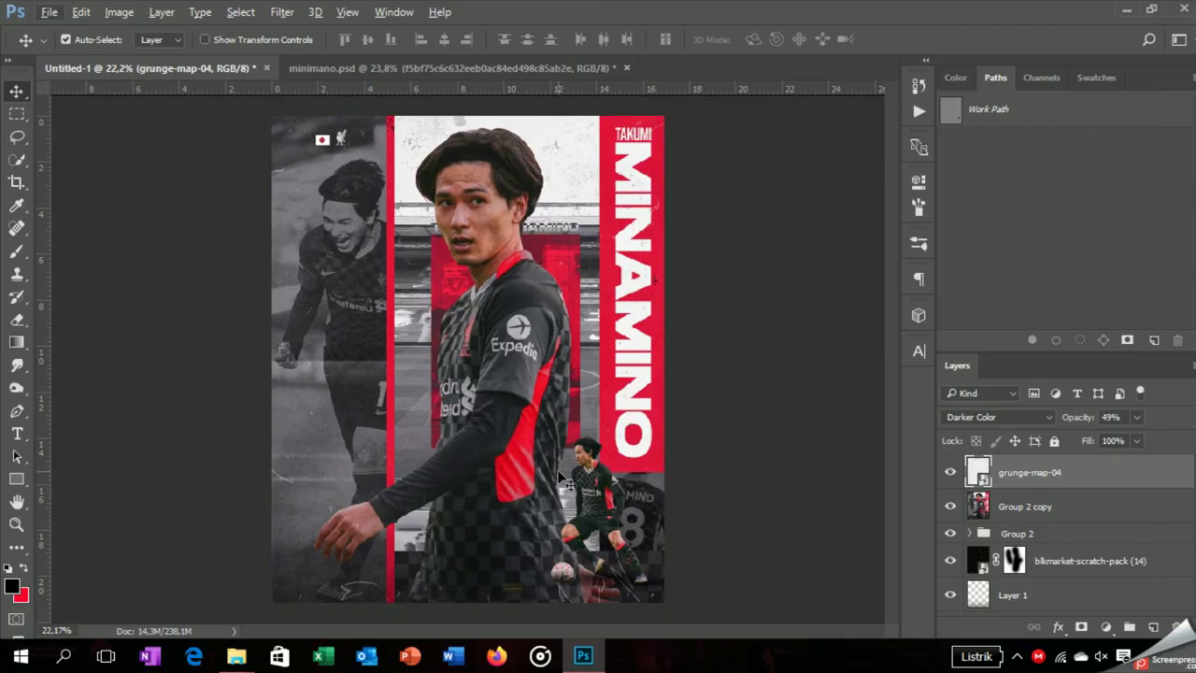